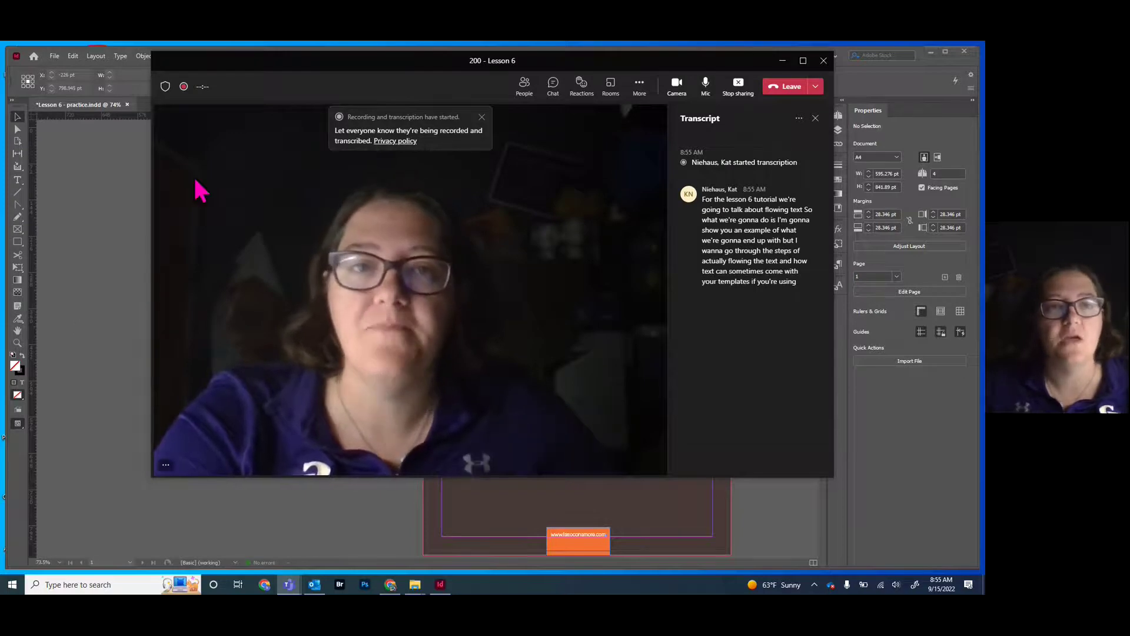
Enlarge the Lesson 6 practice document and examine the finished brochure from the cover through the inside spread to the back page
left_click(107, 169)
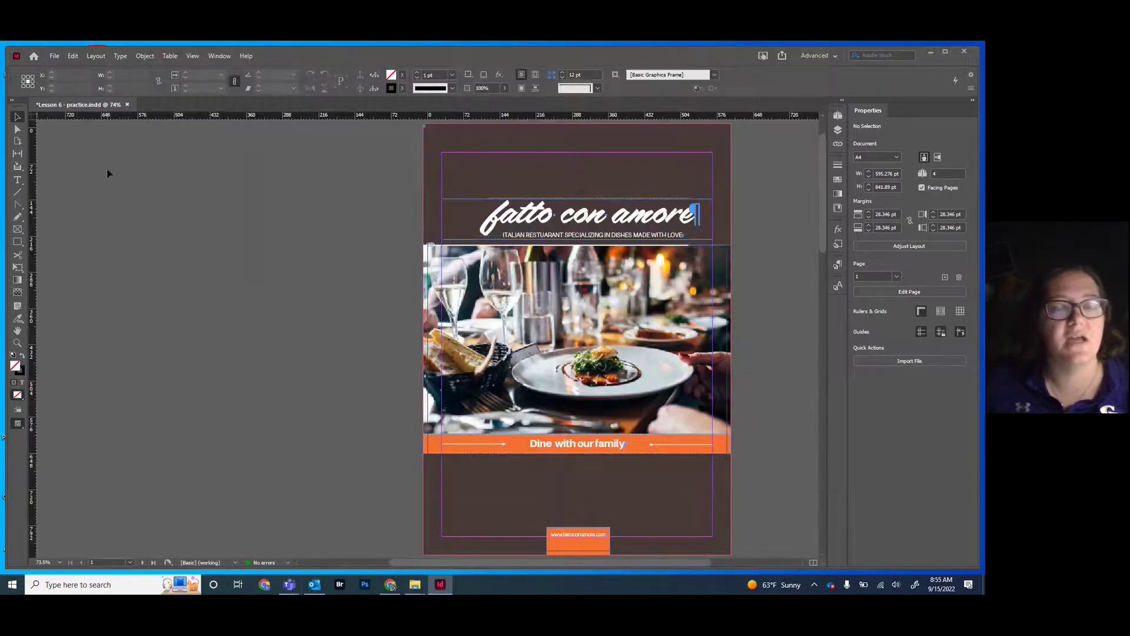
left_click(945, 53)
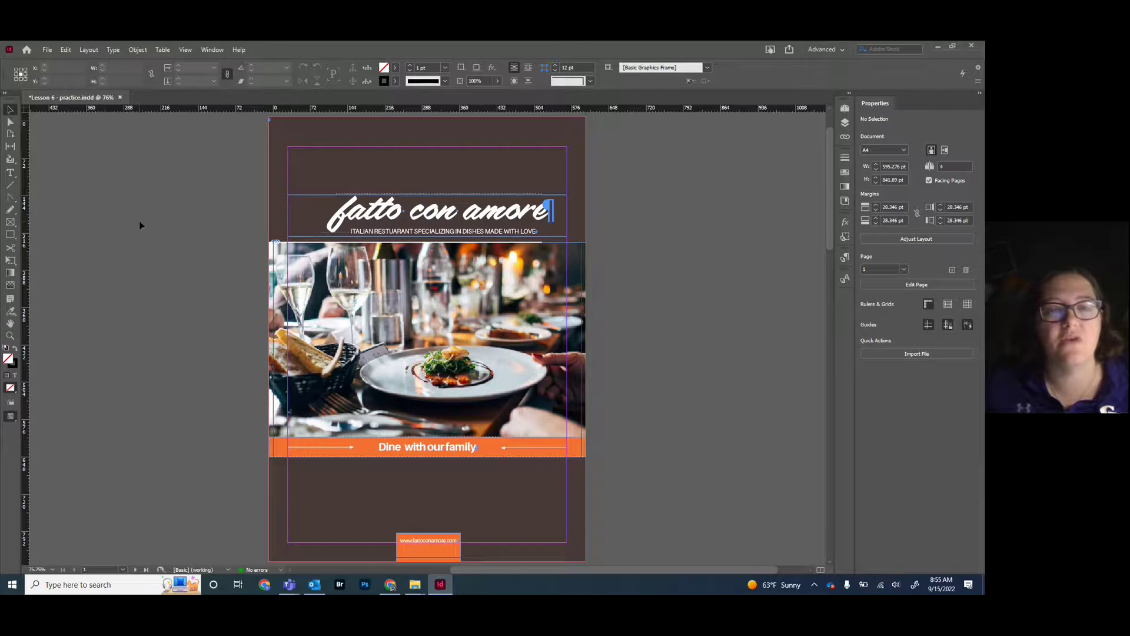
scroll(140, 221, "down", 8)
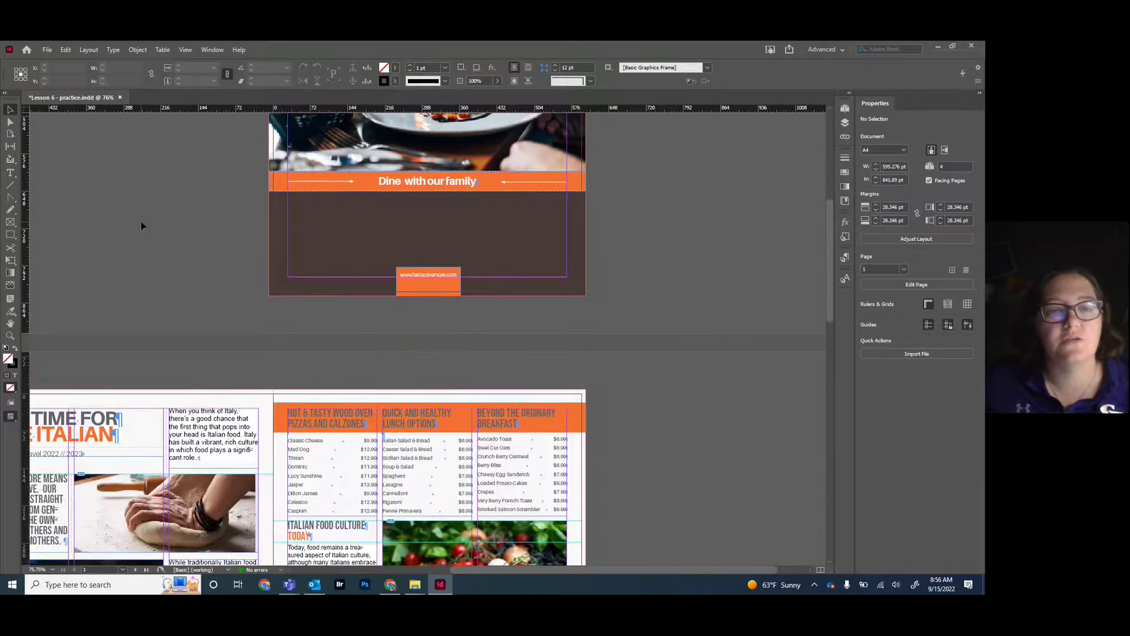
scroll(141, 221, "down", 4)
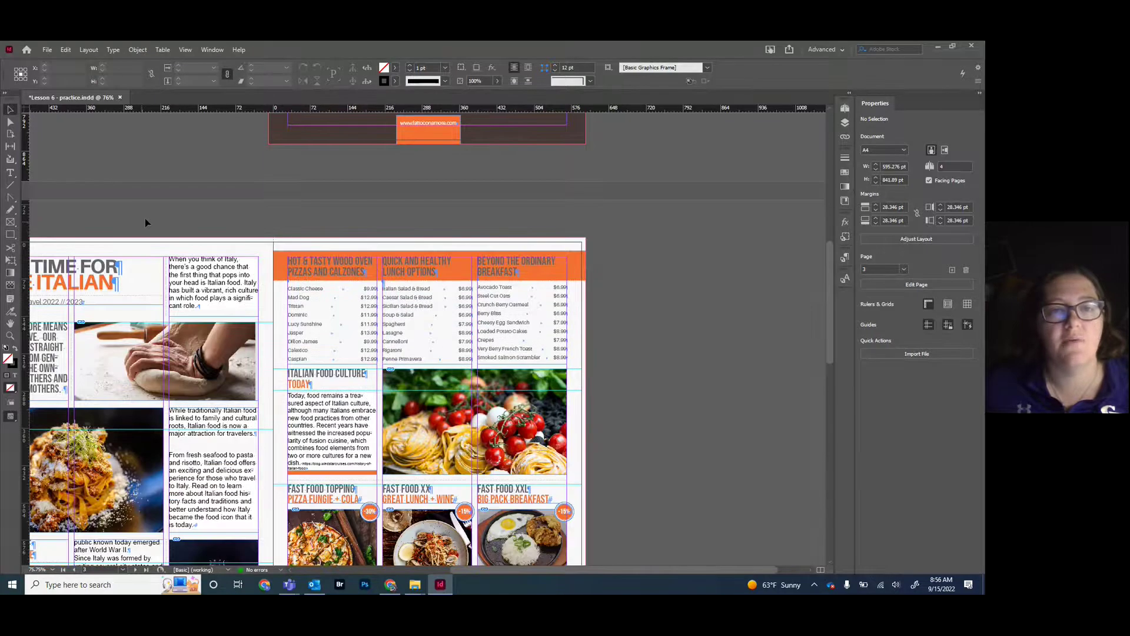
scroll(145, 218, "up", 8)
scroll(151, 219, "up", 5)
scroll(153, 275, "down", 9)
left_click_drag(532, 569, 488, 570)
scroll(121, 345, "down", 2)
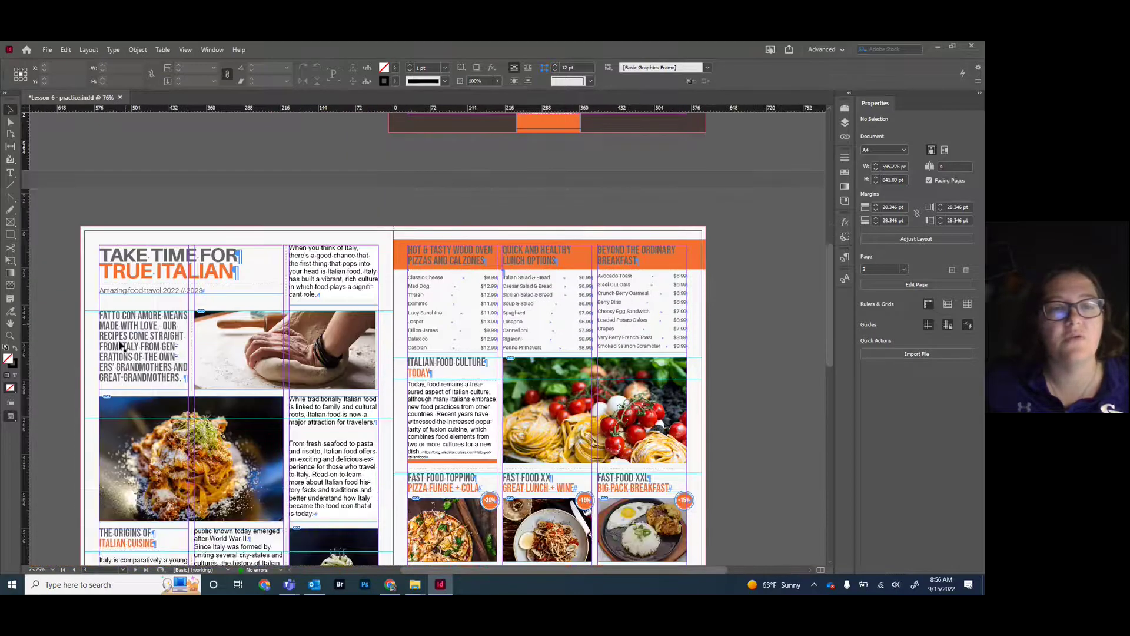
scroll(324, 490, "down", 3)
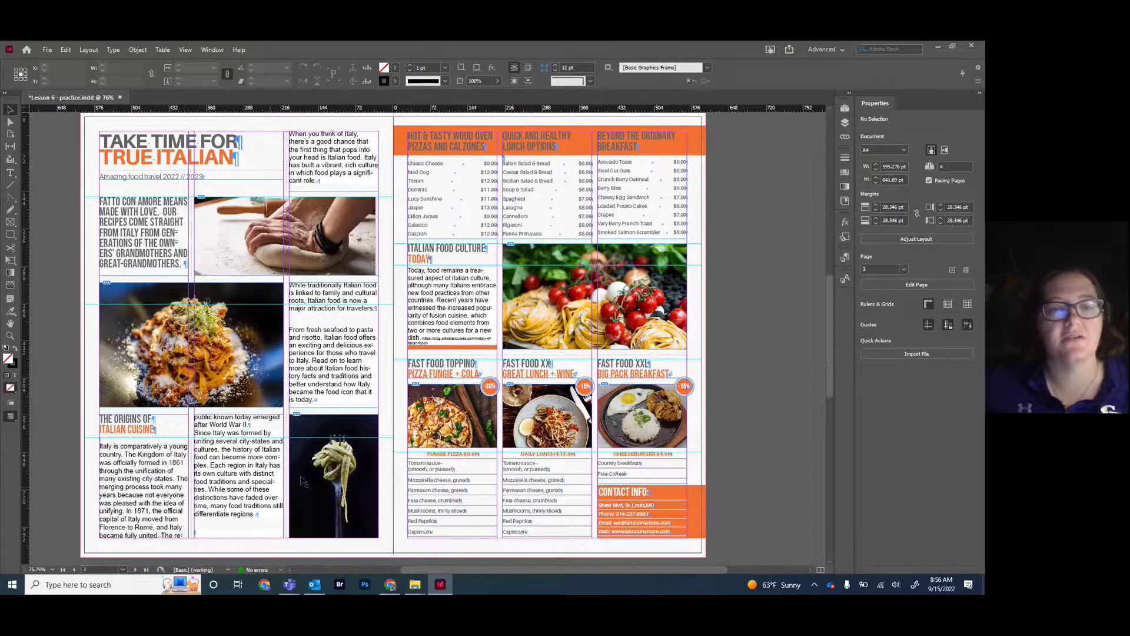
scroll(473, 341, "down", 2)
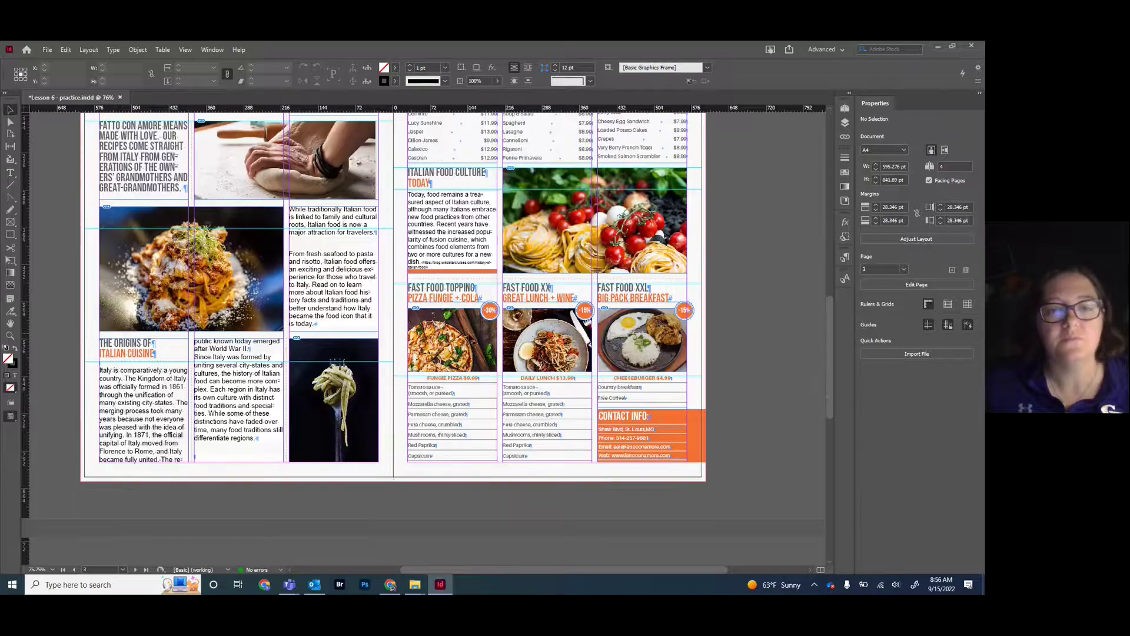
scroll(464, 351, "down", 10)
scroll(463, 351, "down", 2)
scroll(535, 309, "up", 9)
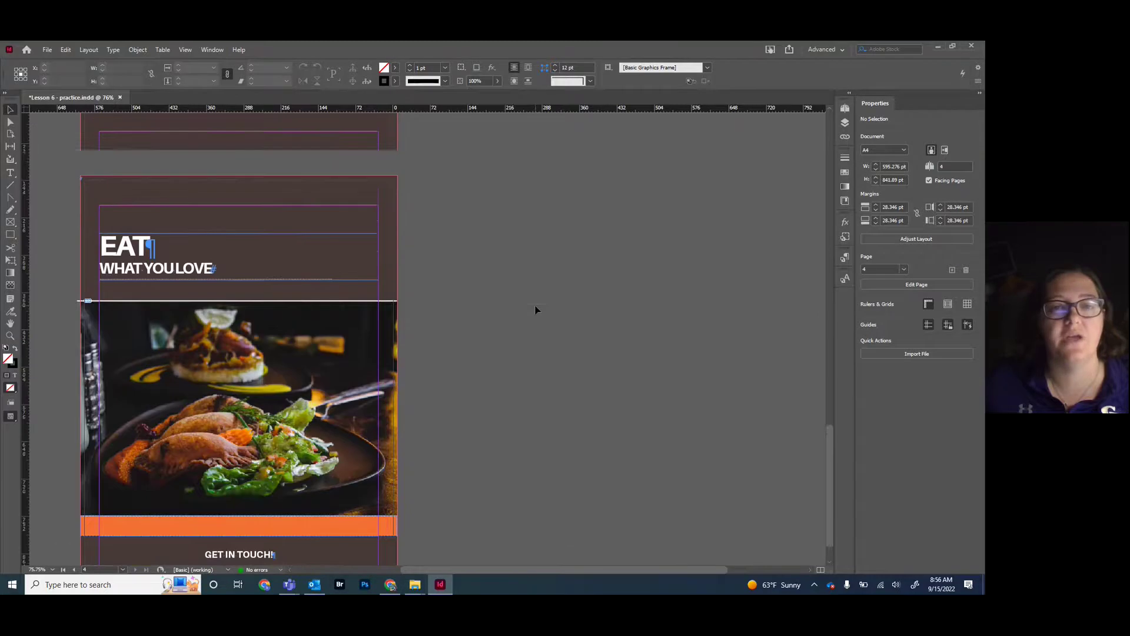
scroll(279, 304, "up", 20)
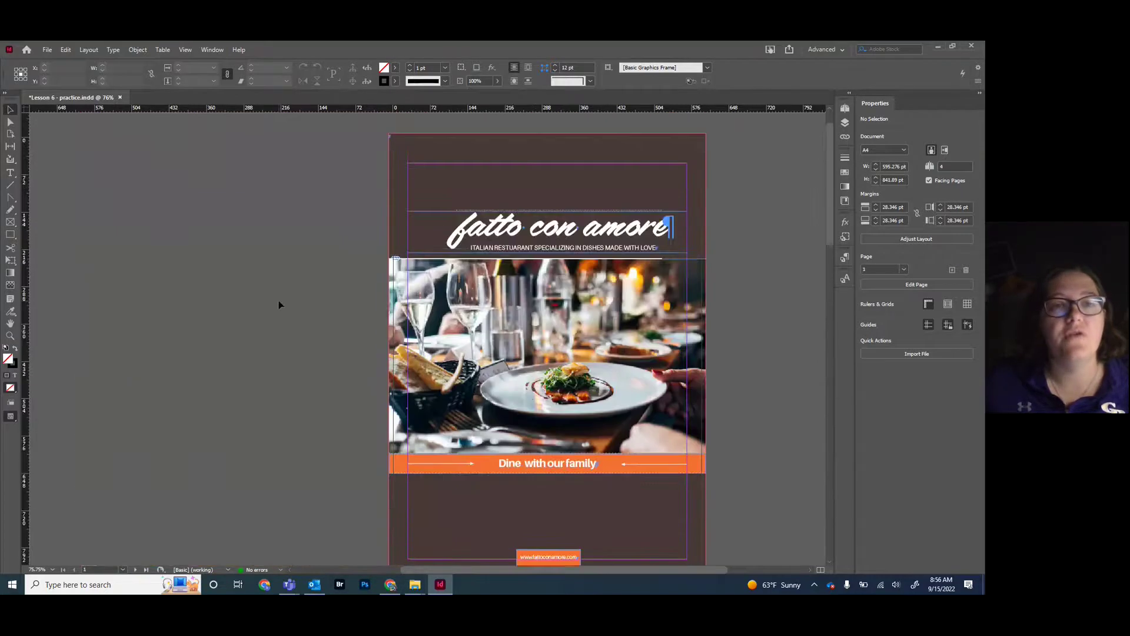
scroll(279, 304, "up", 1)
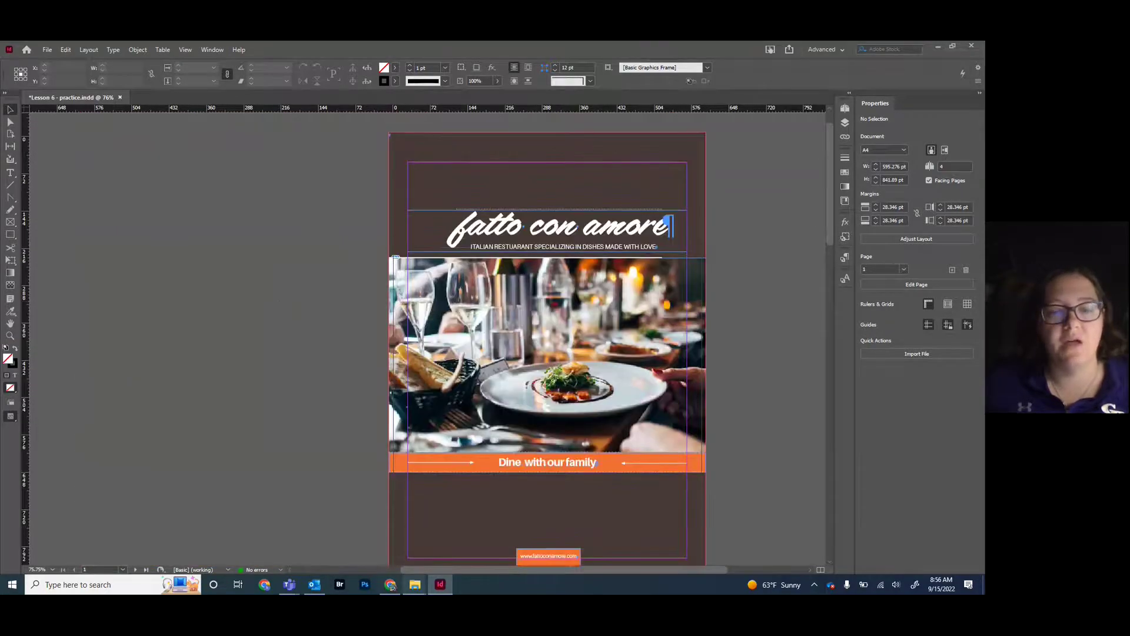
Open the Lesson 6 InDesign document from the lesson's brochure folder in File Explorer, skipping replacement of the missing fonts
mouse_move(417, 590)
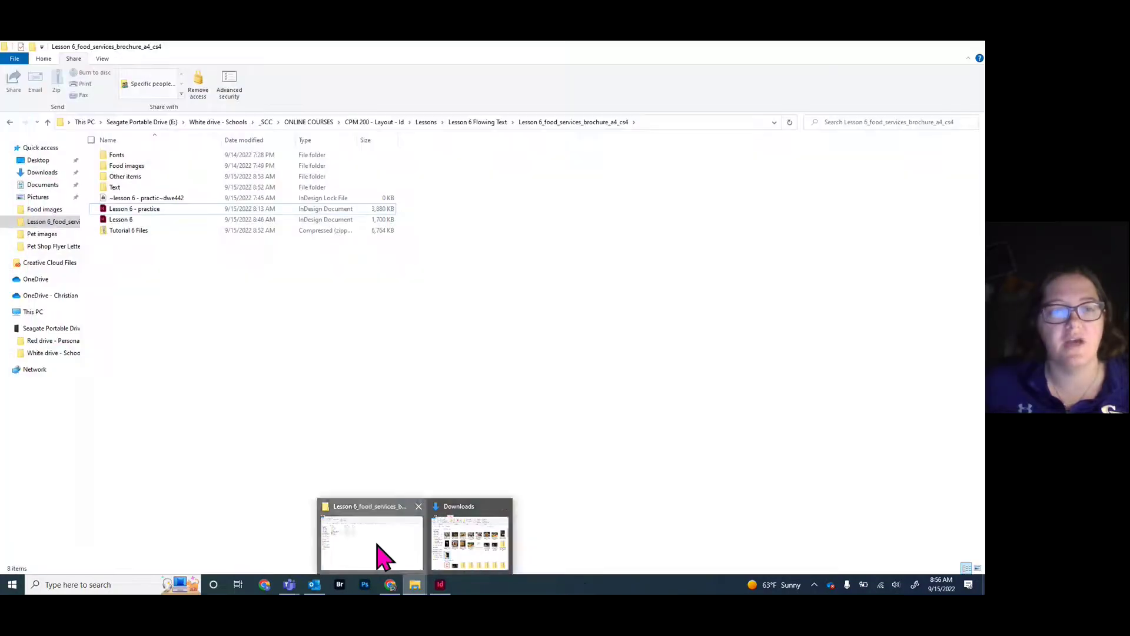
left_click(377, 551)
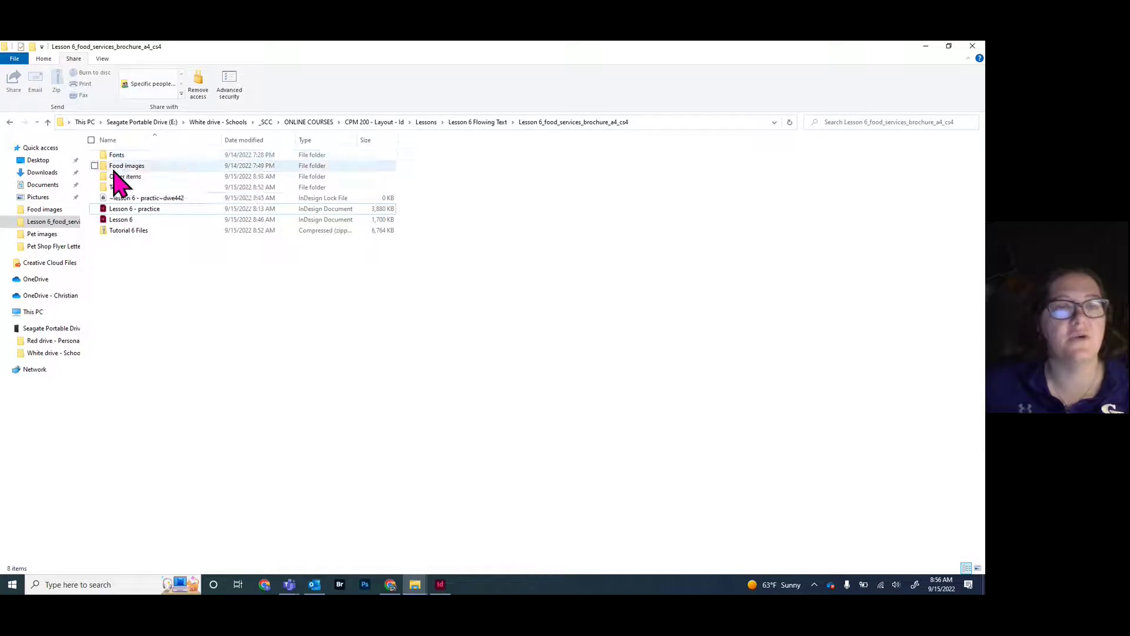
left_click(144, 222)
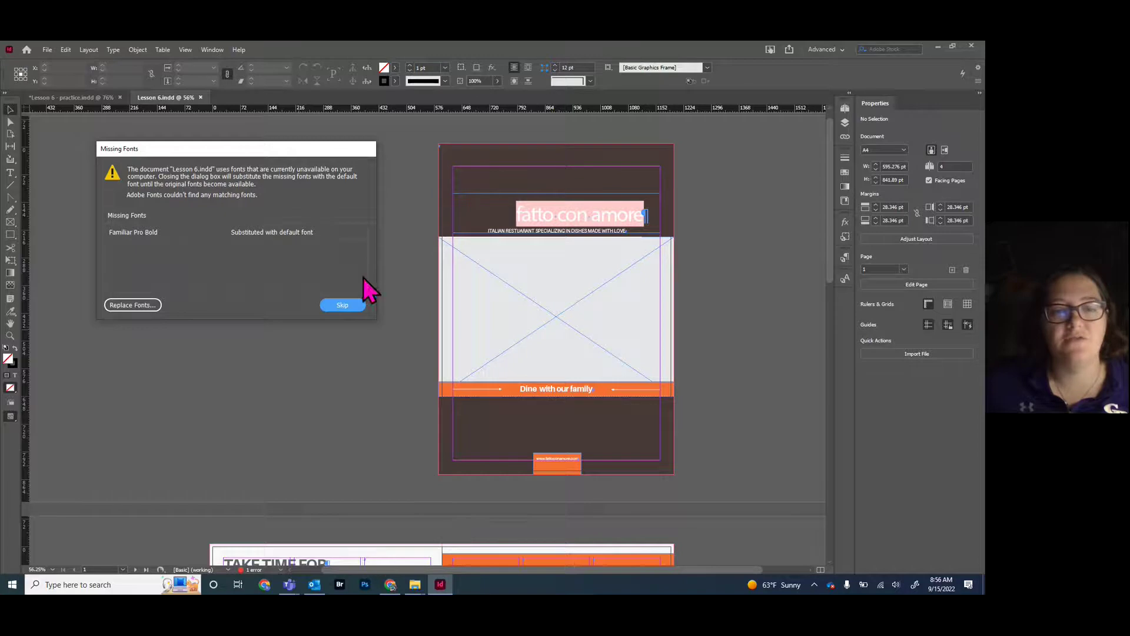
left_click(325, 302)
Look through the empty text and image frames on the Lesson 6 template pages and close that document
scroll(318, 309, "down", 5)
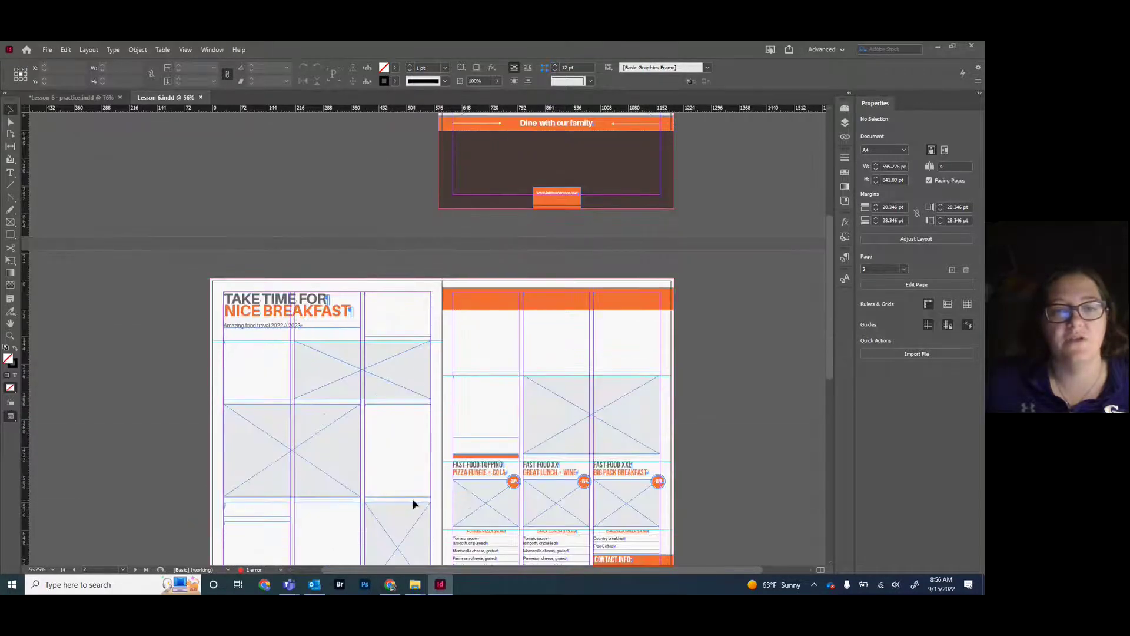
scroll(452, 379, "down", 8)
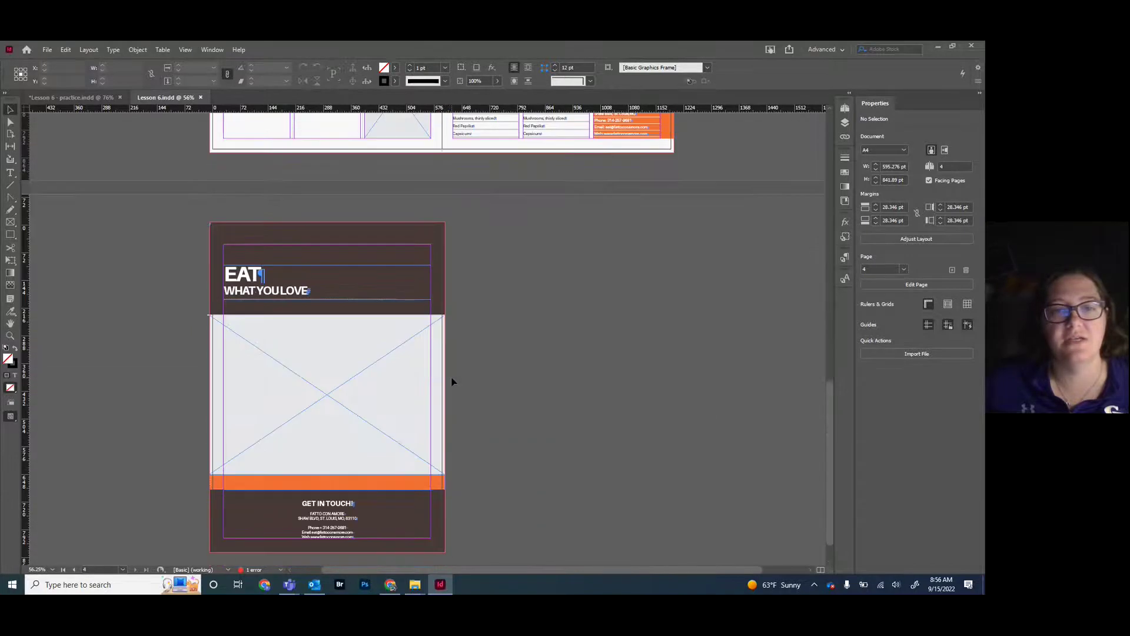
scroll(451, 378, "up", 8)
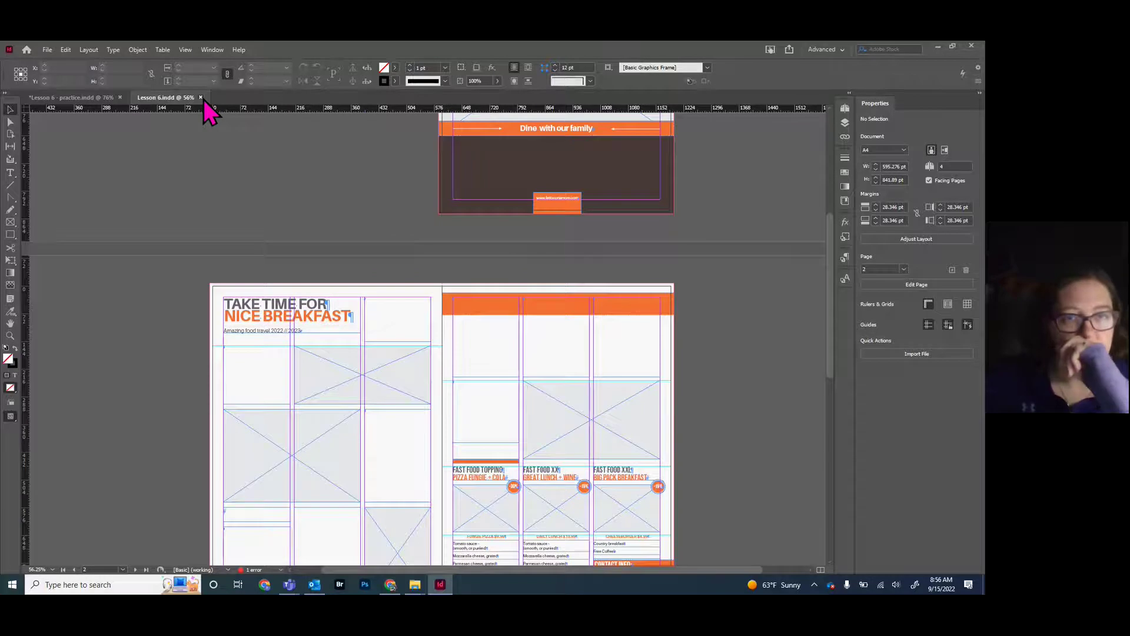
left_click(201, 99)
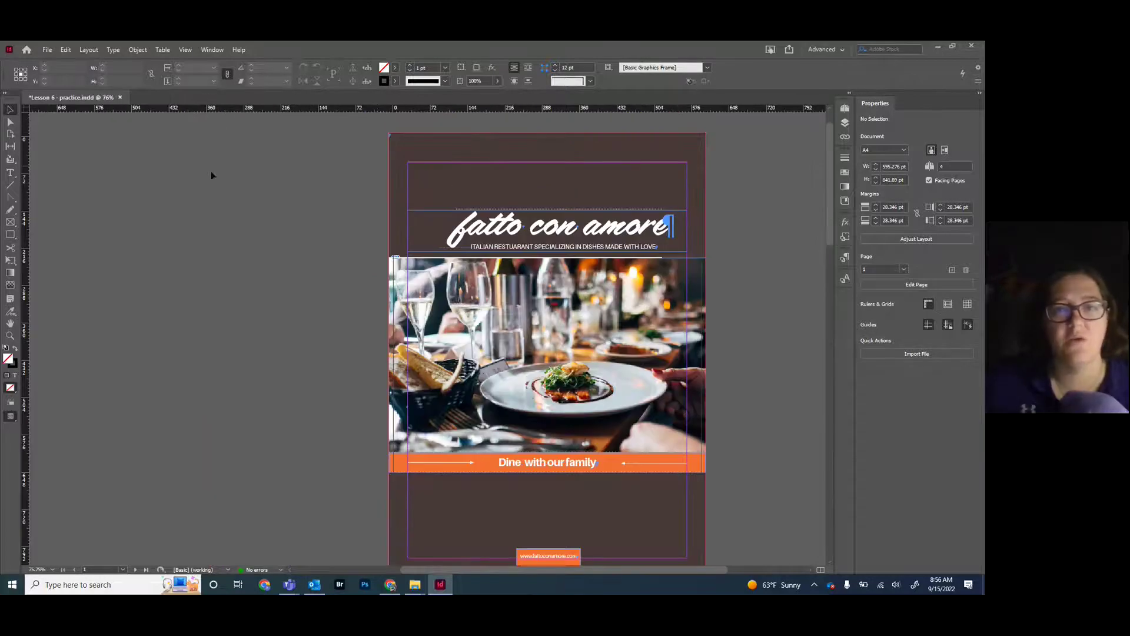
Switch to File Explorer and install the Aileron-Heavy font from the lesson's Fonts folder
left_click(938, 48)
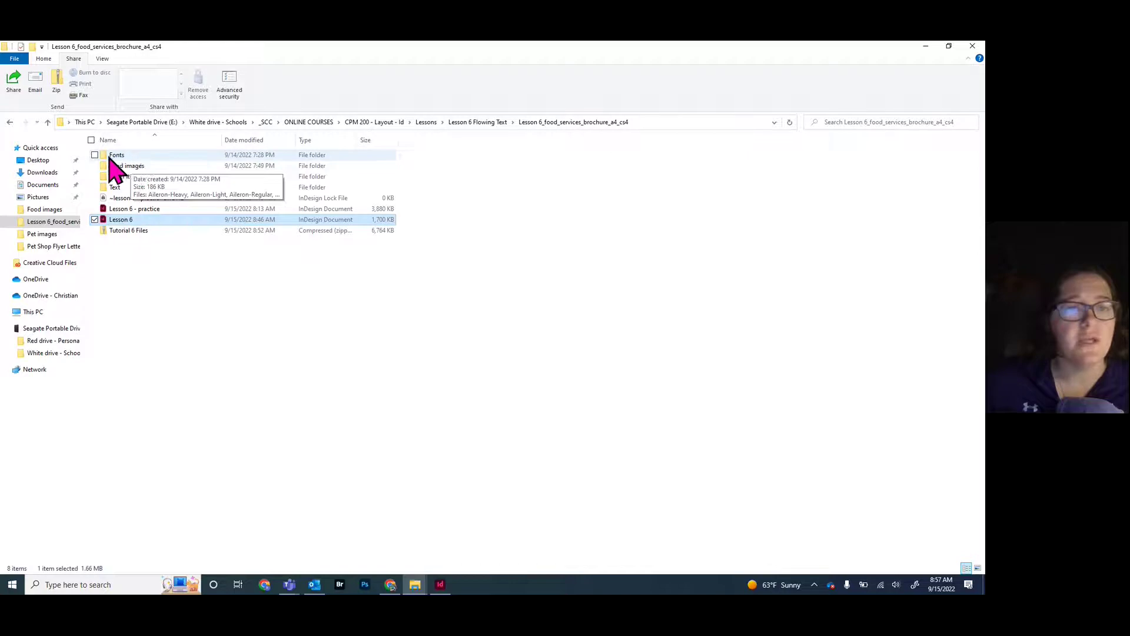
double_click(138, 156)
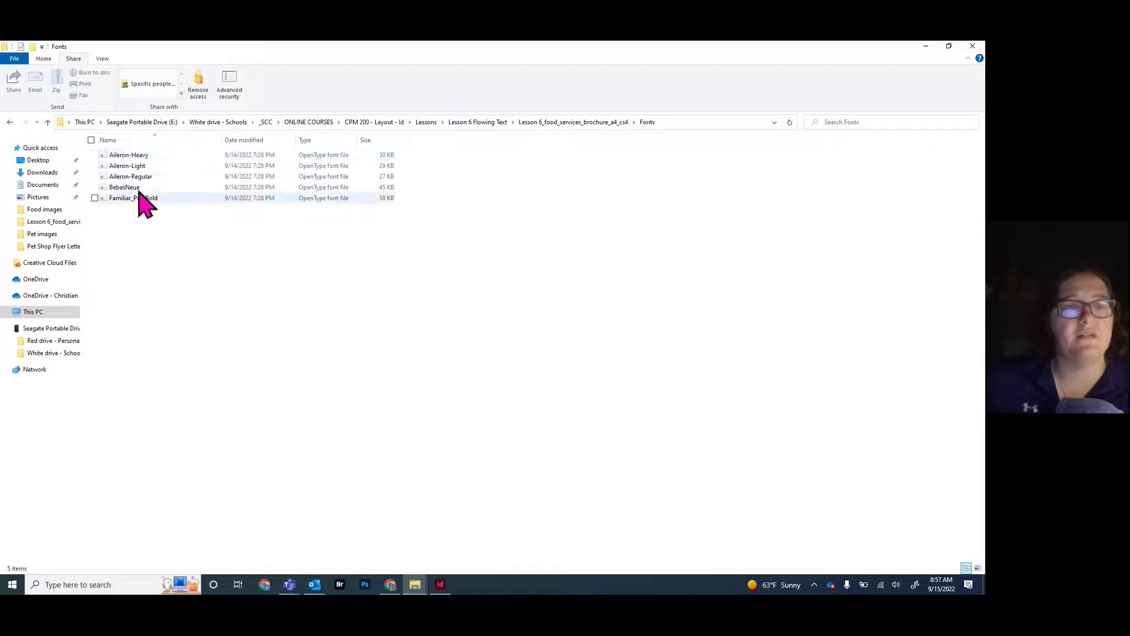
double_click(140, 156)
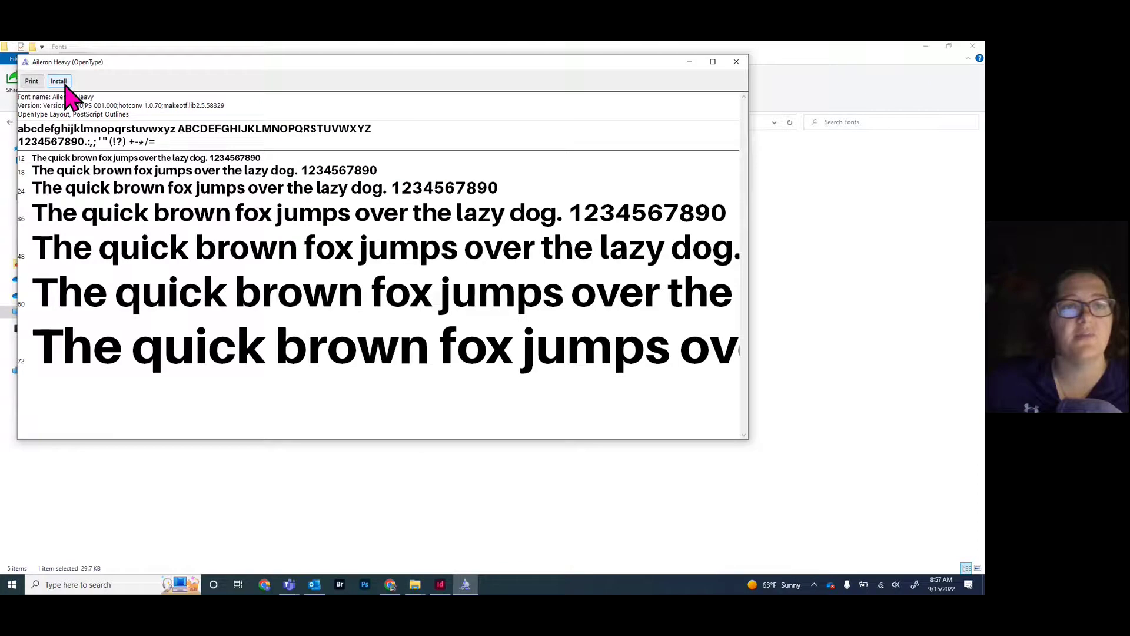
left_click(59, 81)
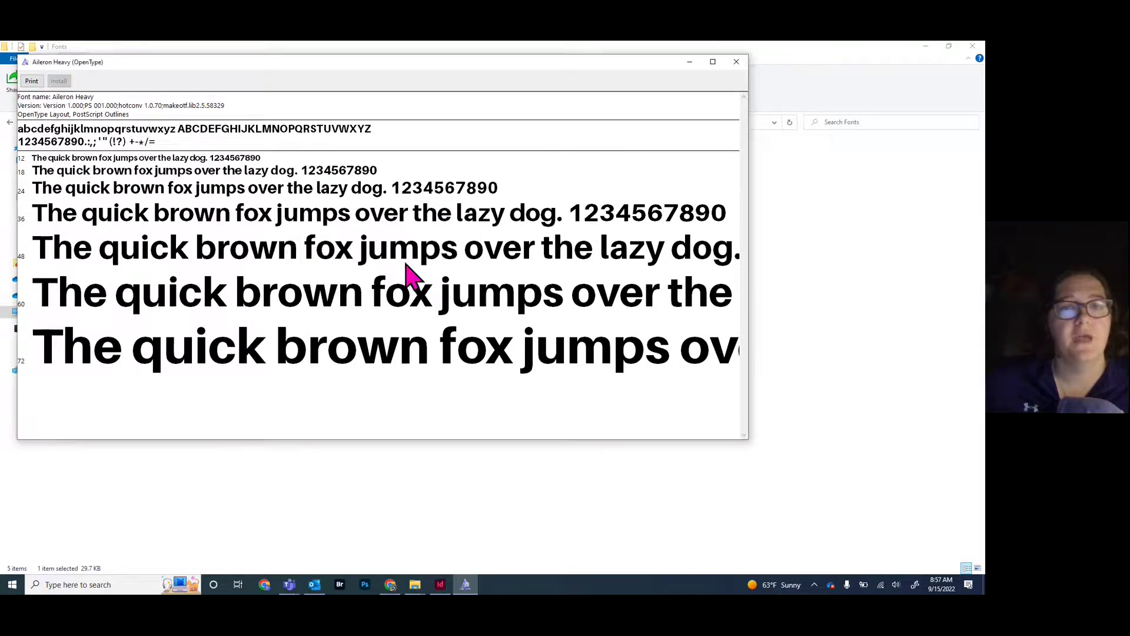
left_click(737, 62)
Install the Aileron-Light and Aileron-Regular fonts from the lesson's Fonts folder
double_click(148, 167)
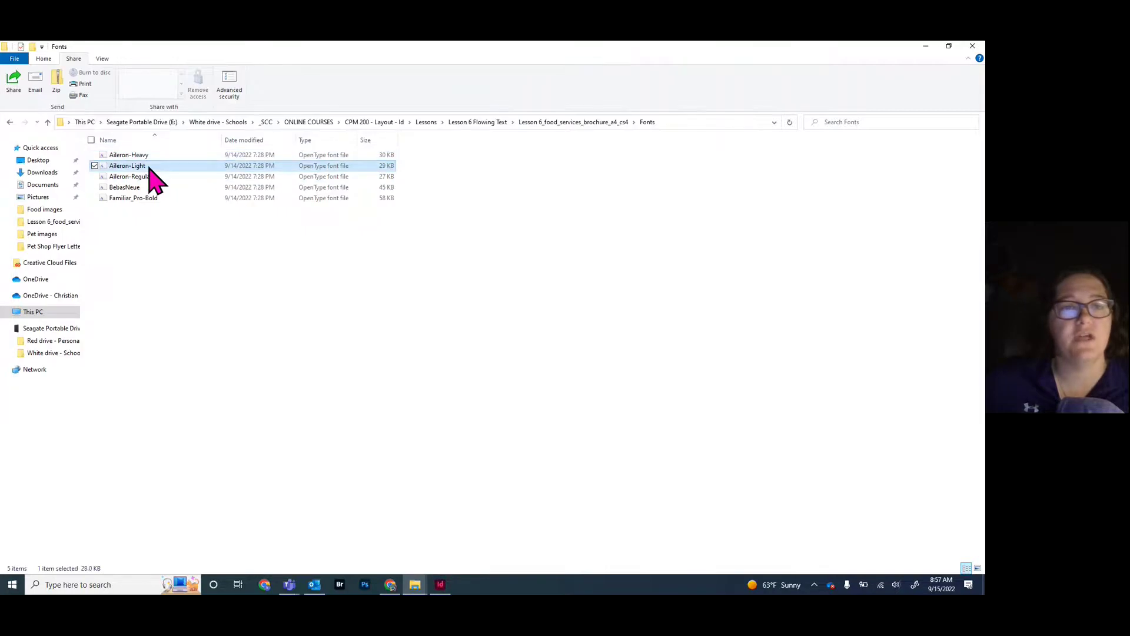
left_click(77, 95)
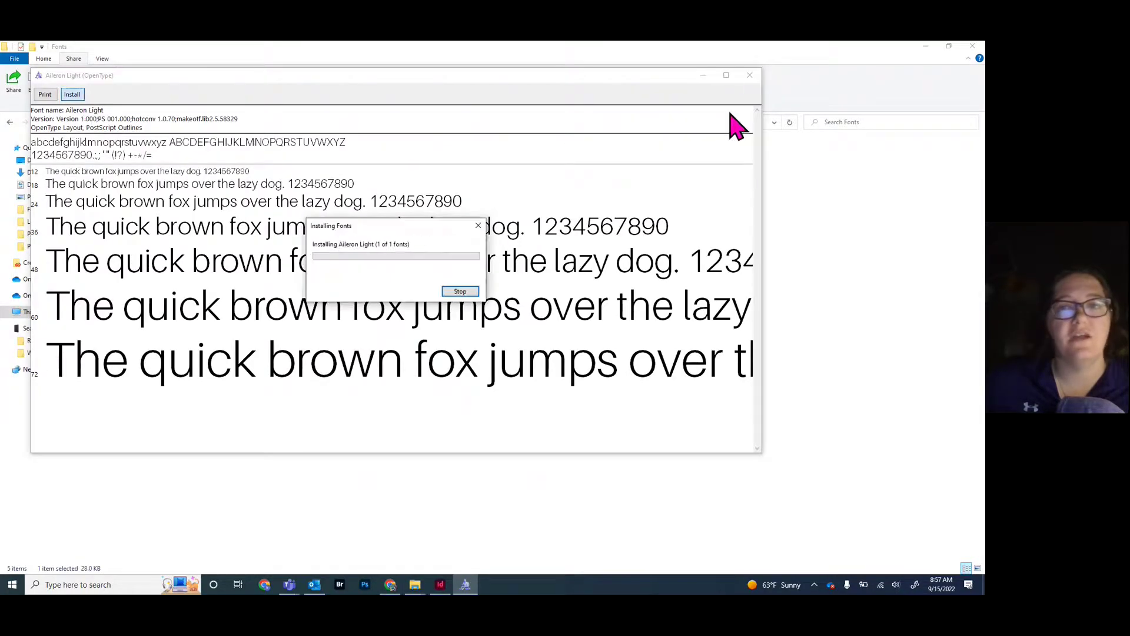
left_click(749, 76)
left_click(126, 178)
double_click(127, 178)
left_click(86, 107)
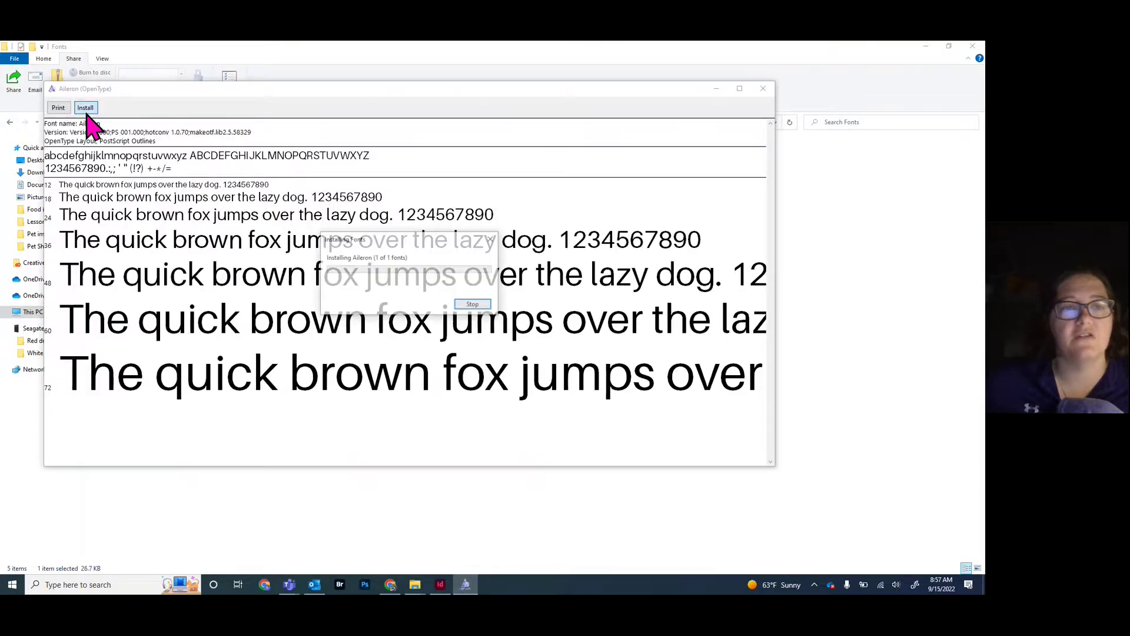
left_click(765, 89)
Install the BebasNeue and Familiar_Pro-Bold fonts, closing each font preview
double_click(150, 187)
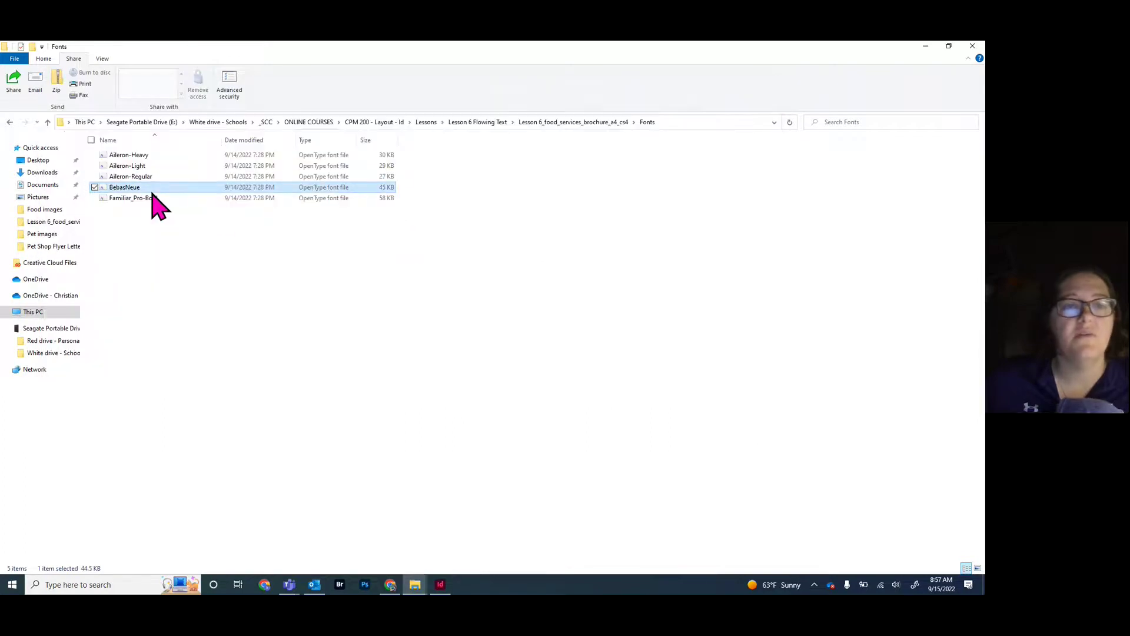
left_click(99, 121)
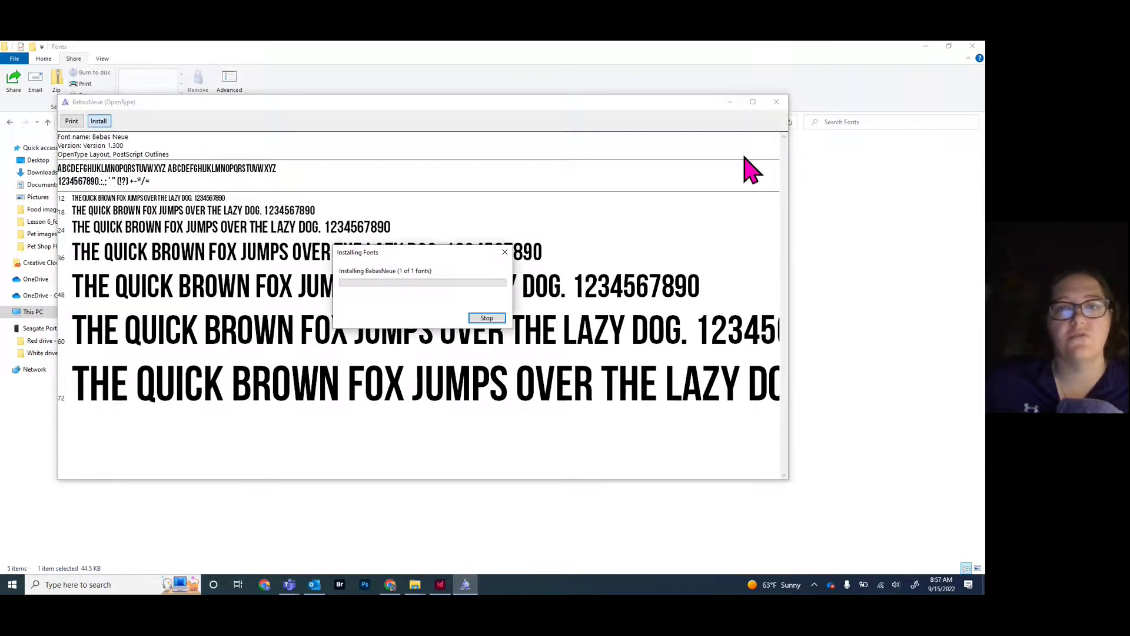
left_click(777, 103)
double_click(132, 198)
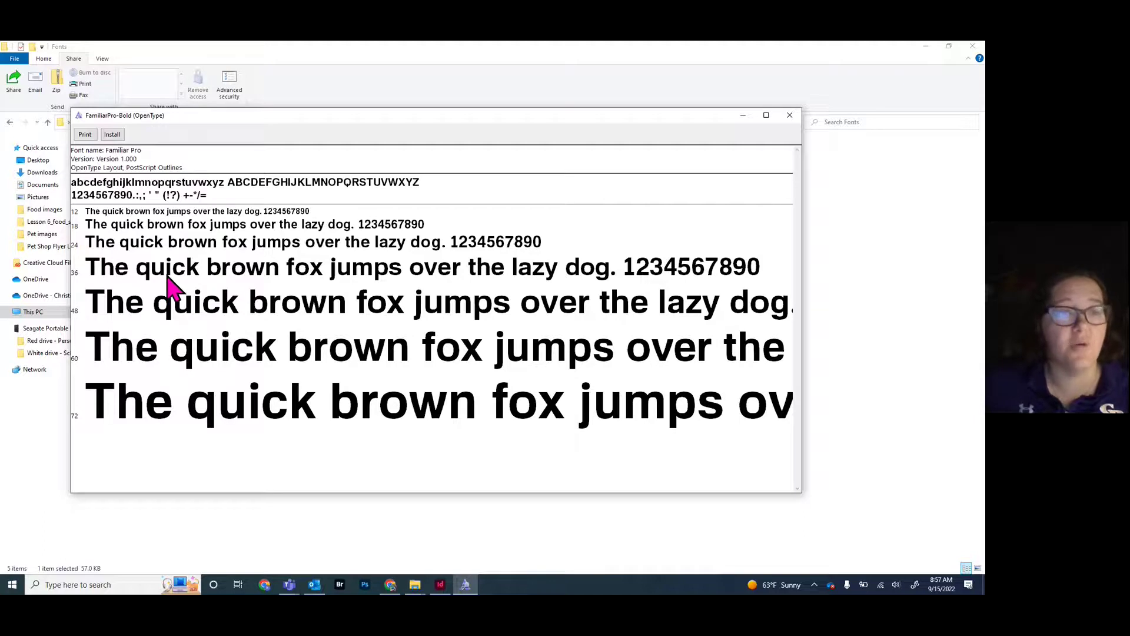
left_click_drag(233, 118, 342, 111)
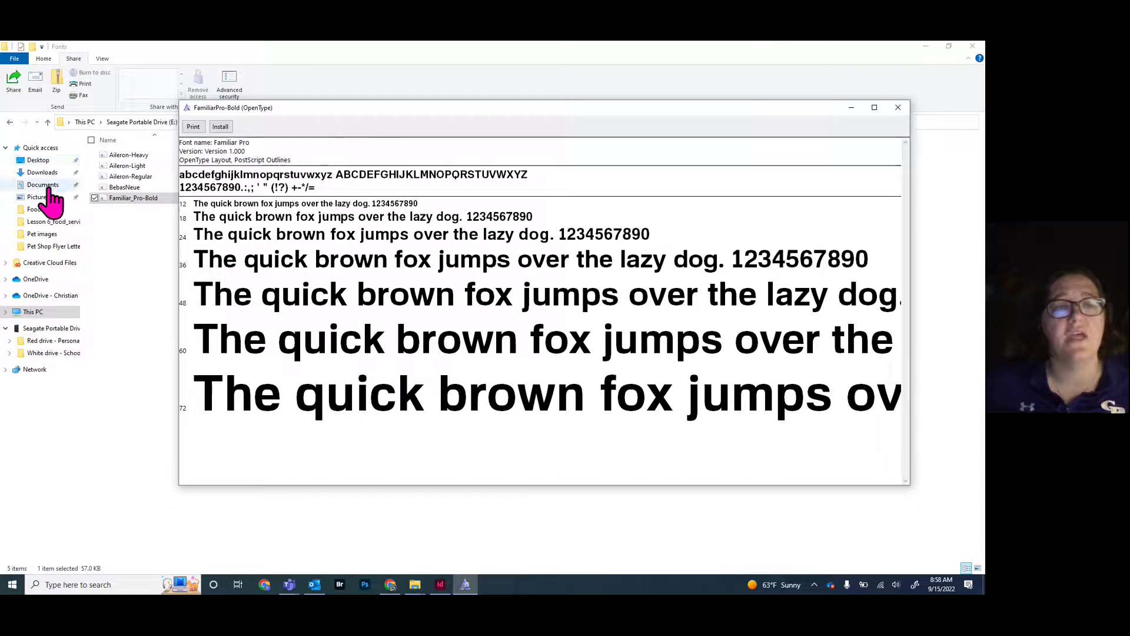
left_click(220, 126)
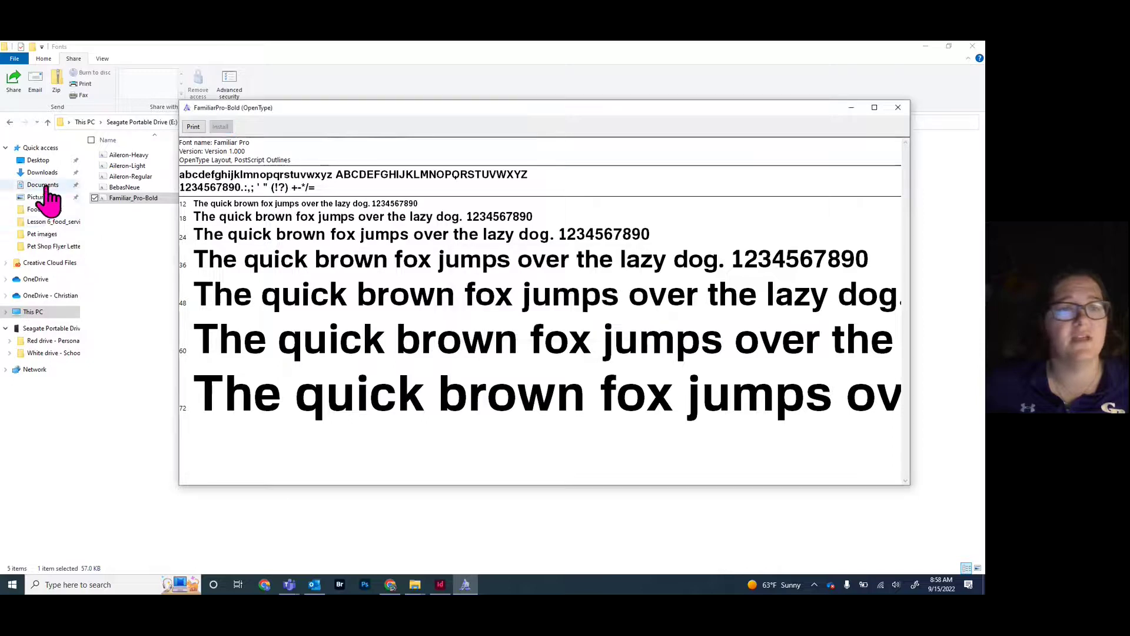
key("alt+F4")
Copy all five font files from the lesson's Fonts folder into the Fonts folder within Documents
left_click_drag(88, 213, 214, 157)
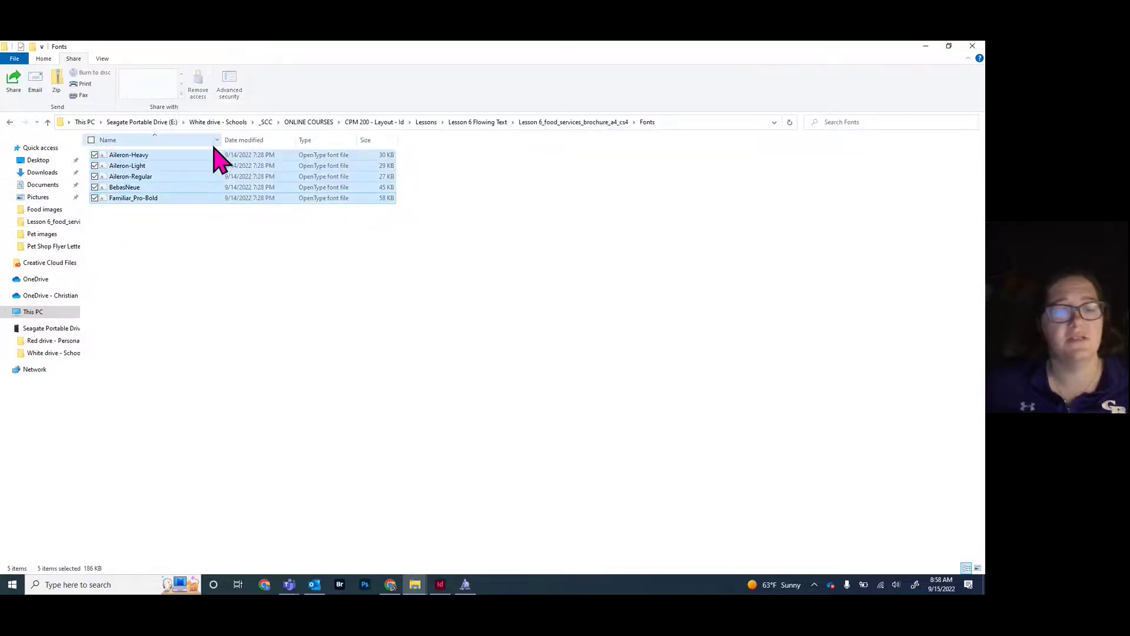
left_click(52, 186)
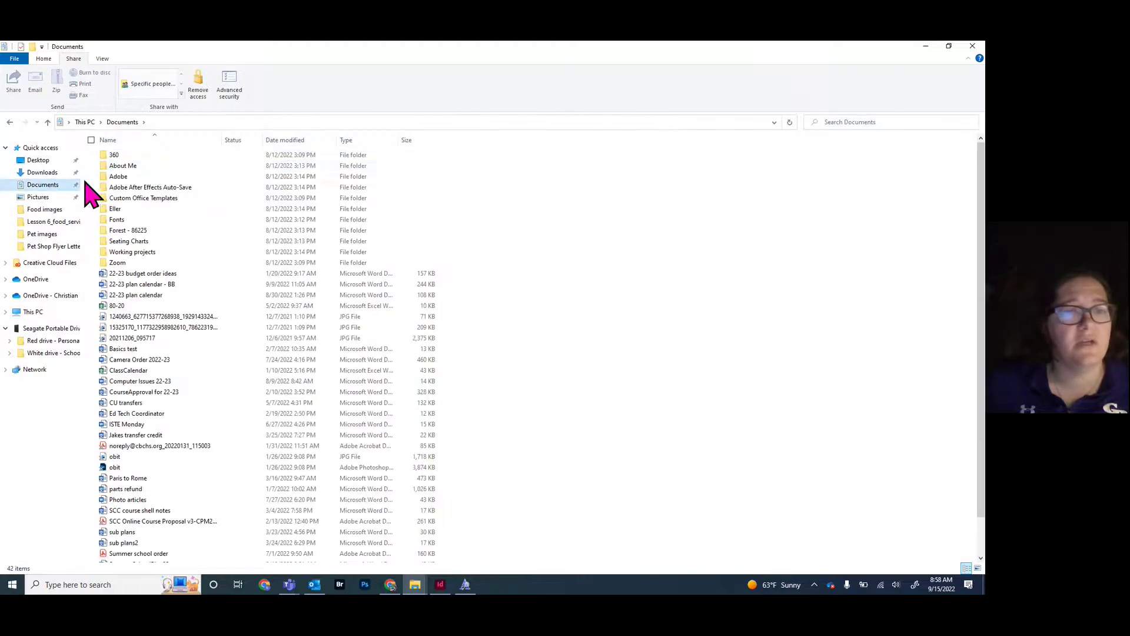
double_click(140, 232)
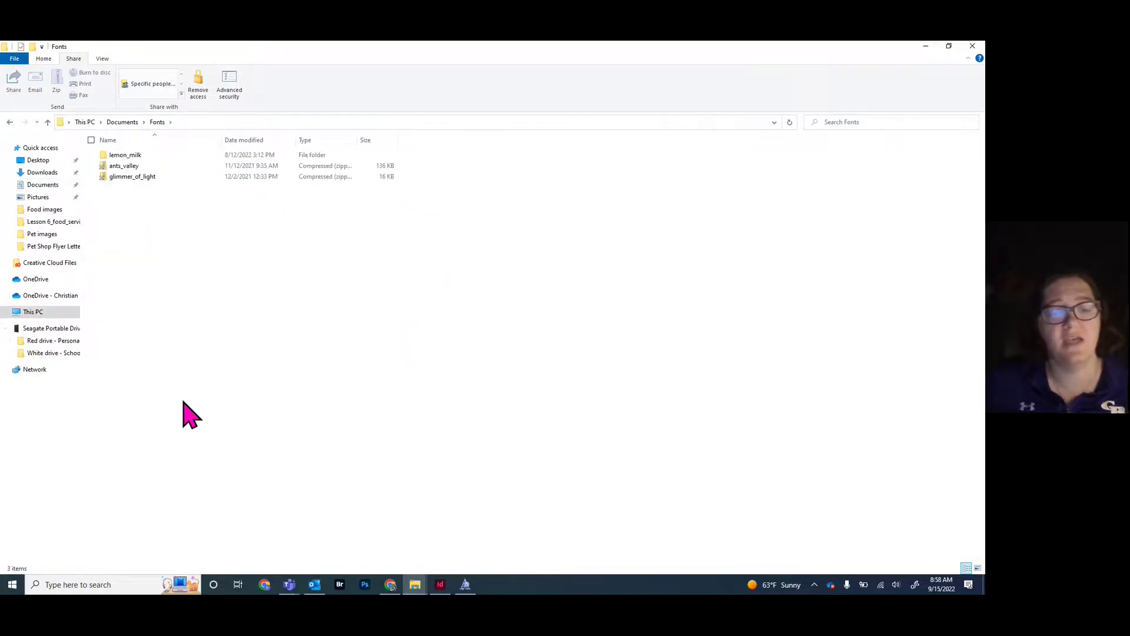
key("ctrl+v")
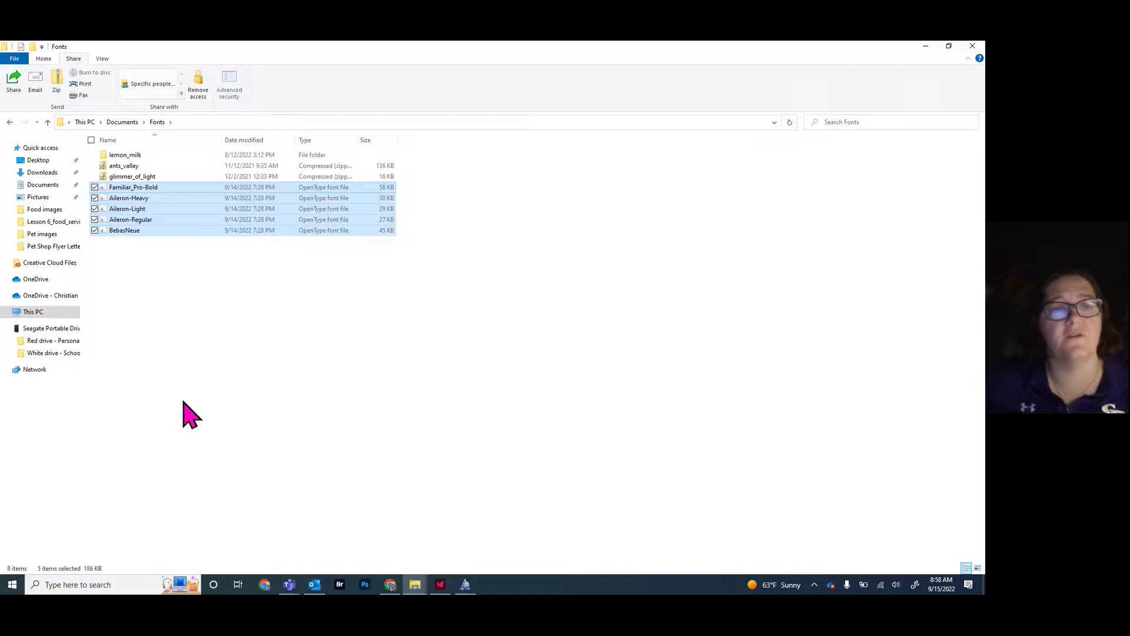
left_click(212, 384)
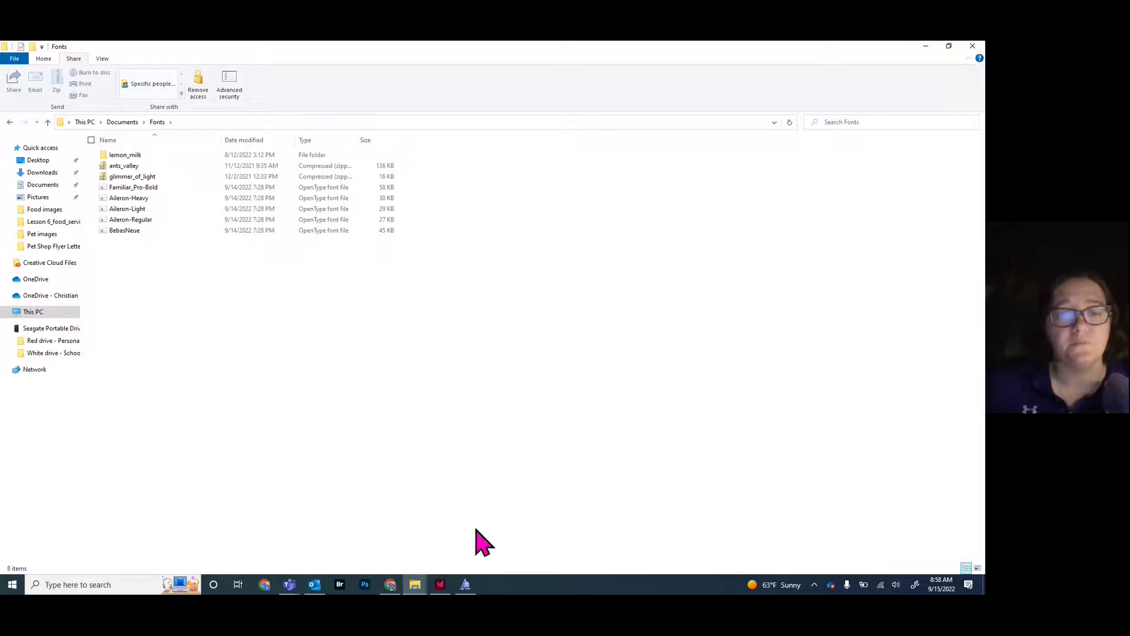
Return from the Fonts folder to the Lesson 6_food_services_brochure_a4_cs4 folder
left_click(415, 589)
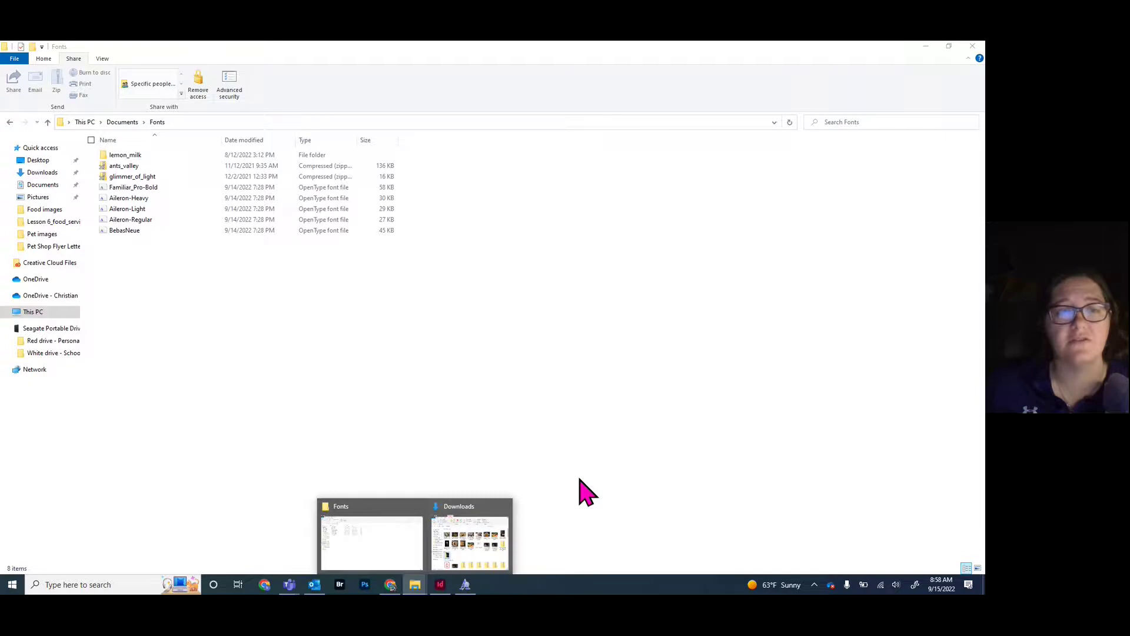
left_click(10, 123)
left_click(10, 122)
left_click(10, 122)
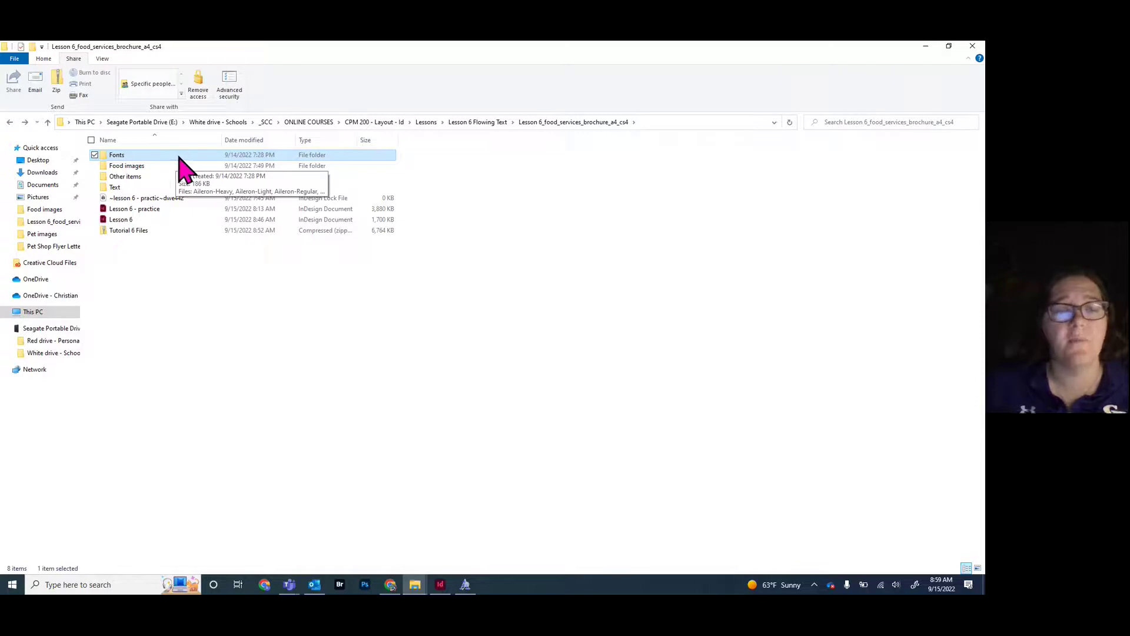
Switch to InDesign, open the Lesson 6 document from the lesson folder, and look over its pages
mouse_move(440, 591)
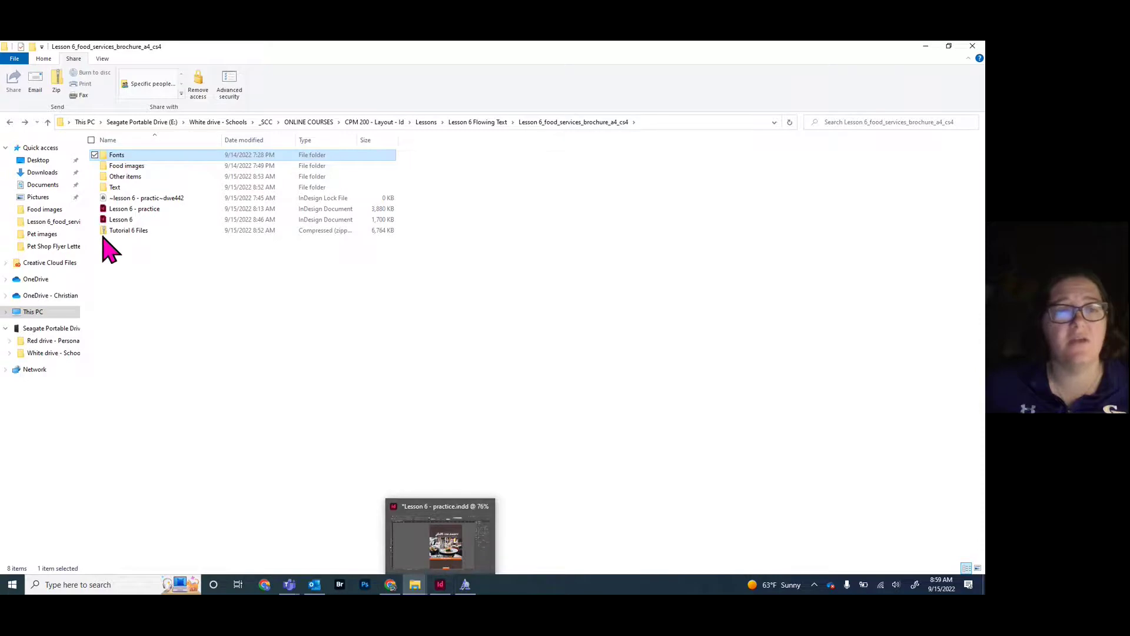
left_click(440, 584)
left_click(47, 50)
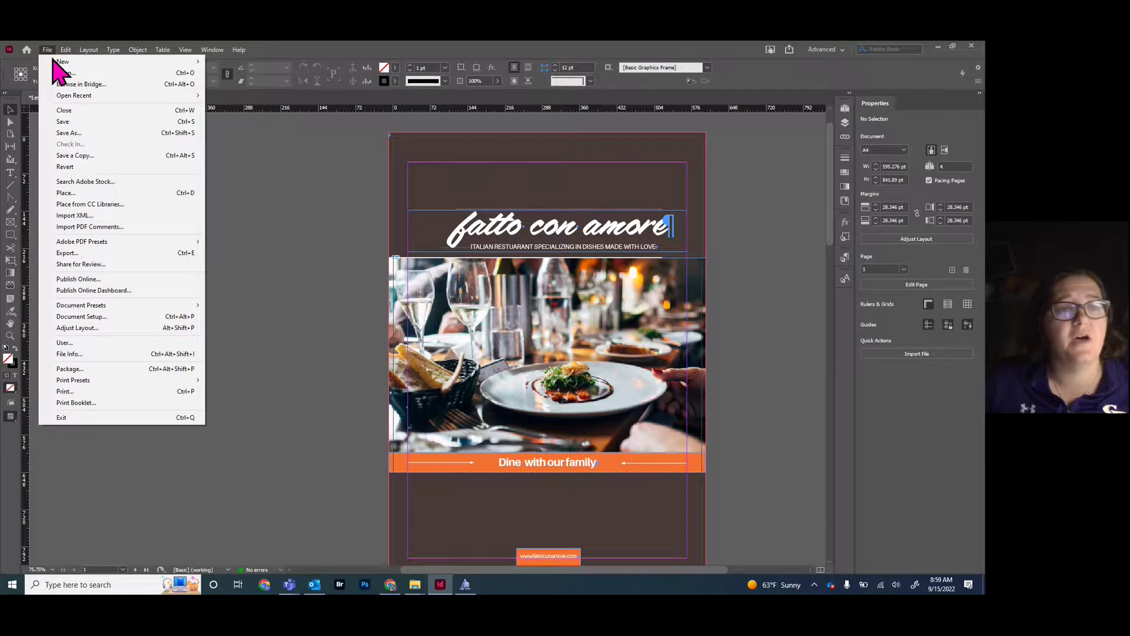
left_click(71, 73)
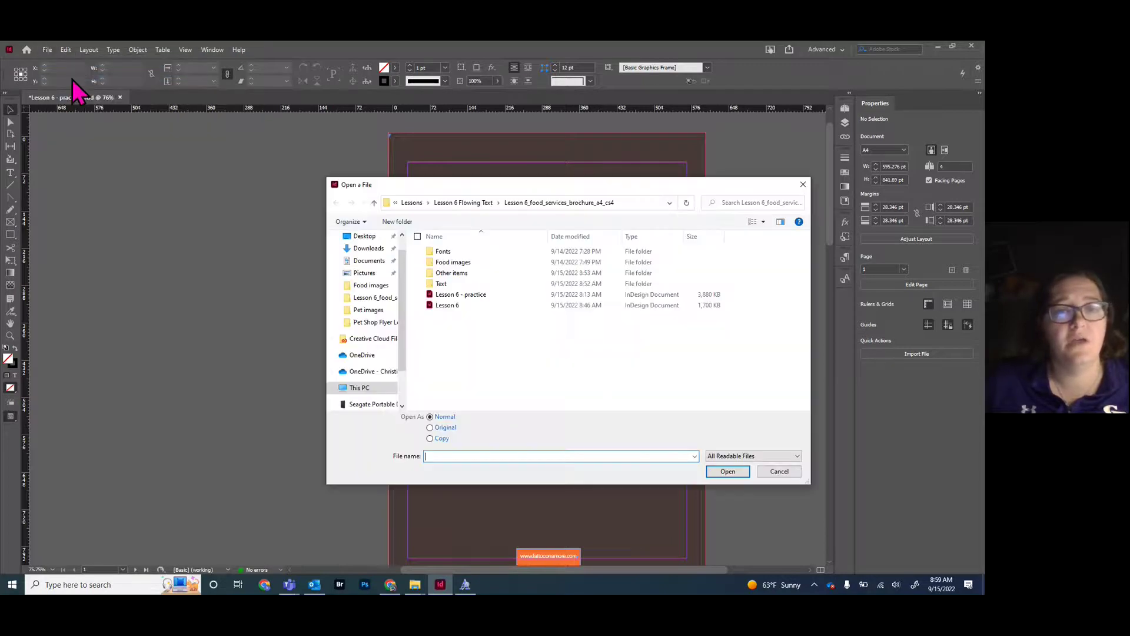
double_click(454, 309)
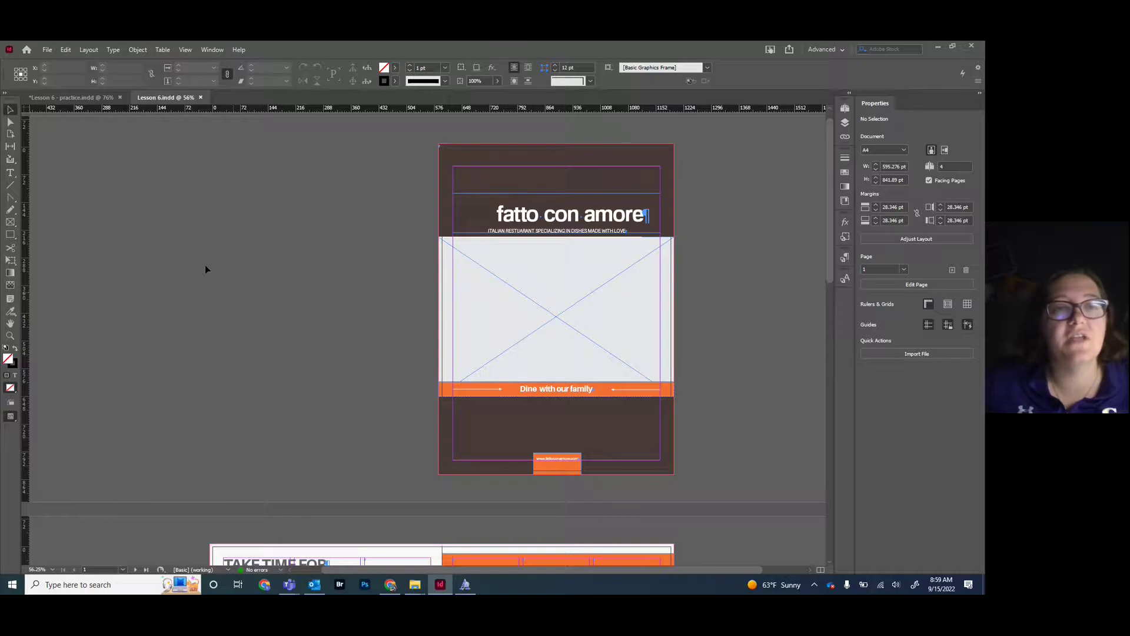
scroll(291, 333, "down", 3)
scroll(292, 333, "up", 3)
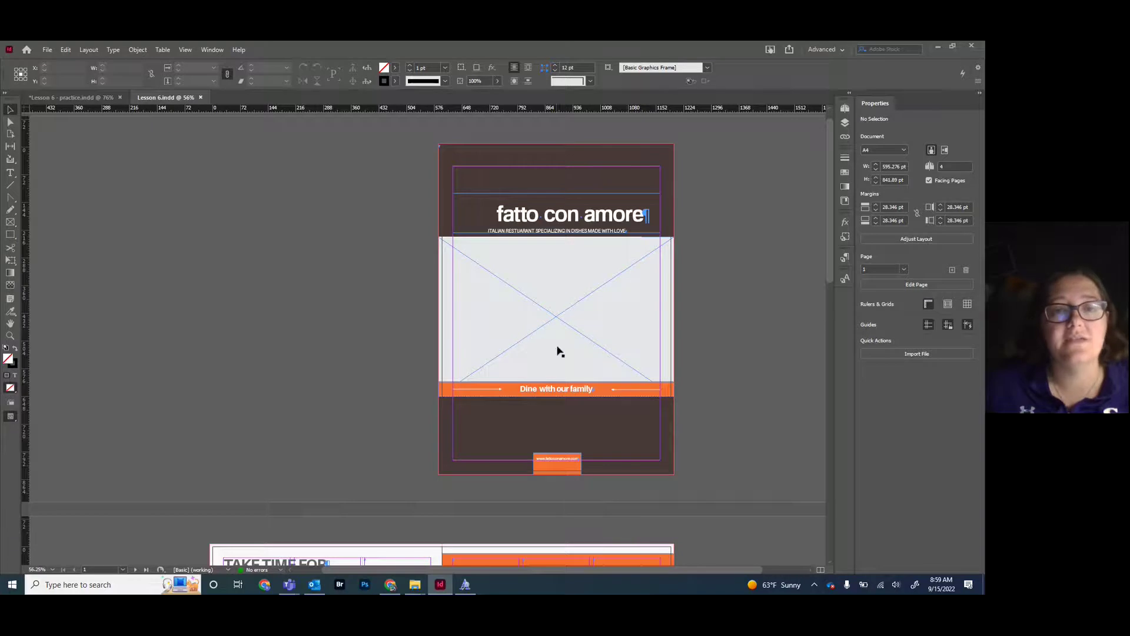
Compare the cover with the Lesson 6 - practice document and place Italian food 1 from Food images in the Lesson 6 cover's empty frame
left_click(81, 98)
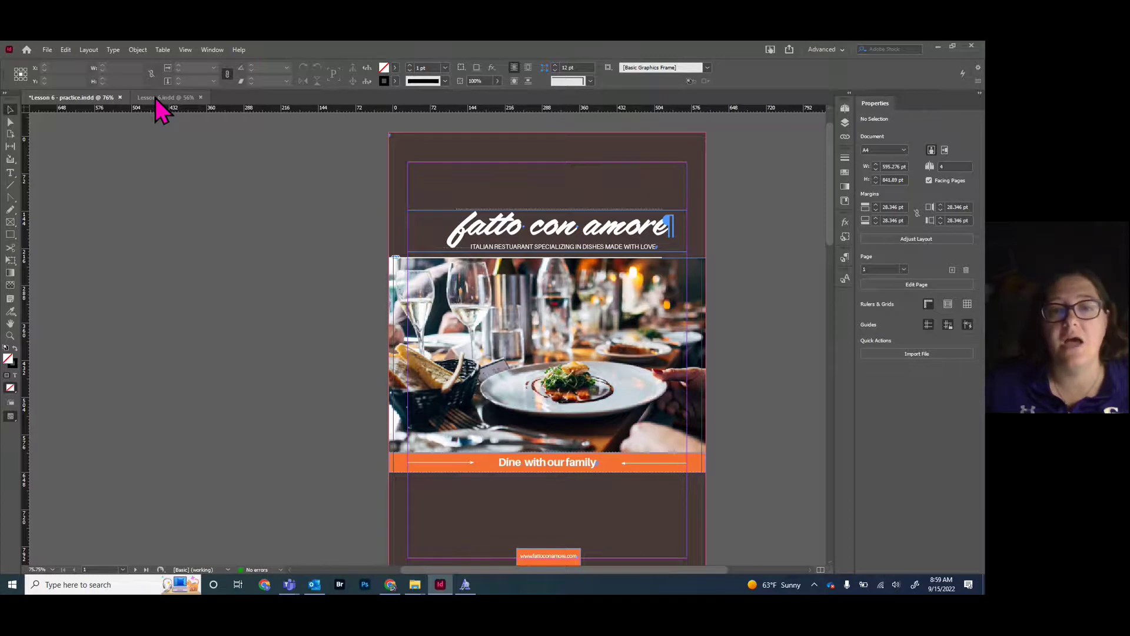
left_click(156, 97)
left_click(558, 326)
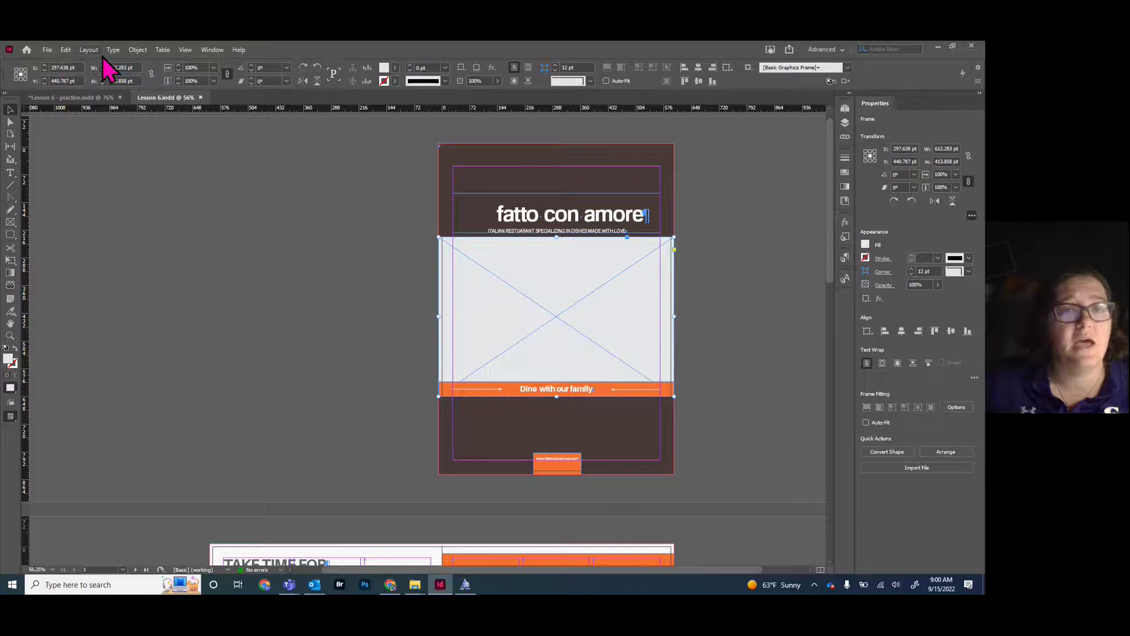
left_click(47, 51)
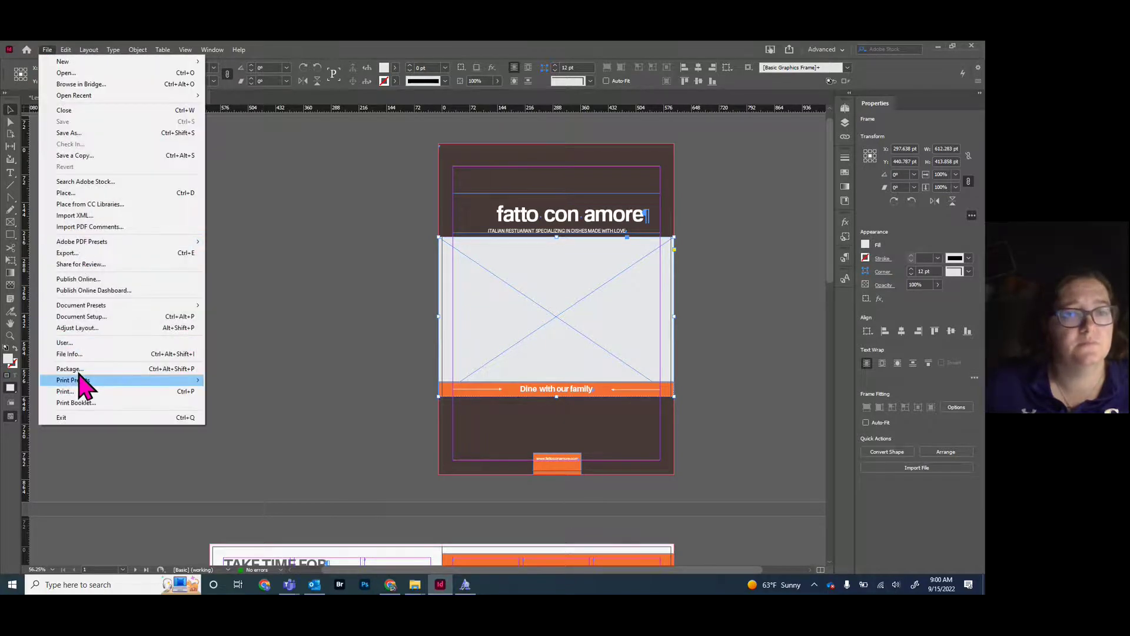
left_click(75, 192)
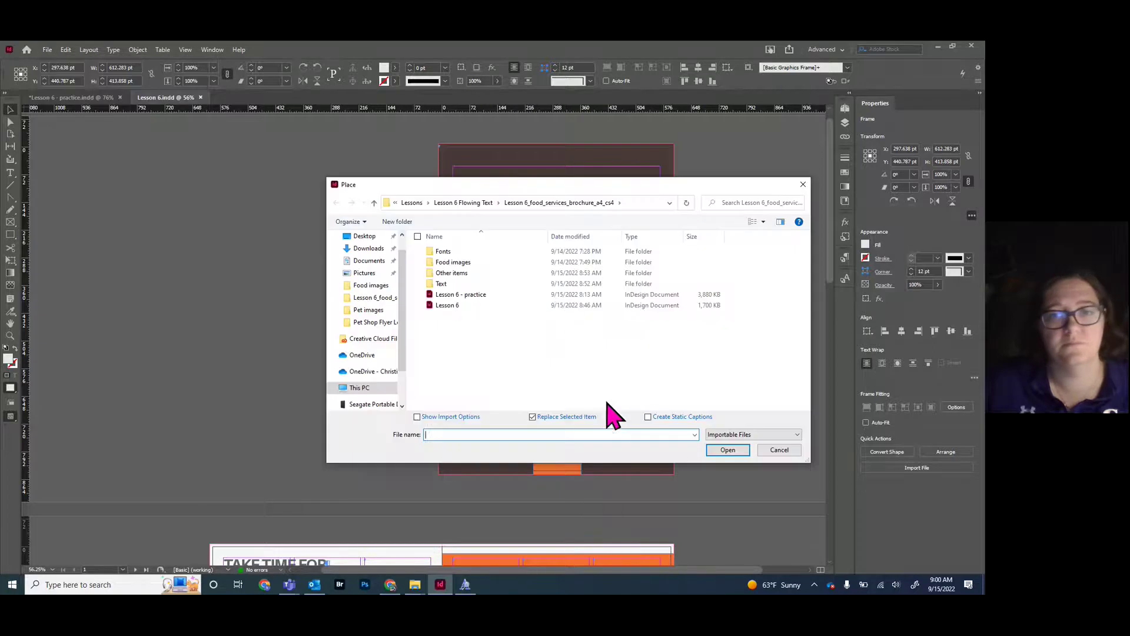
double_click(454, 262)
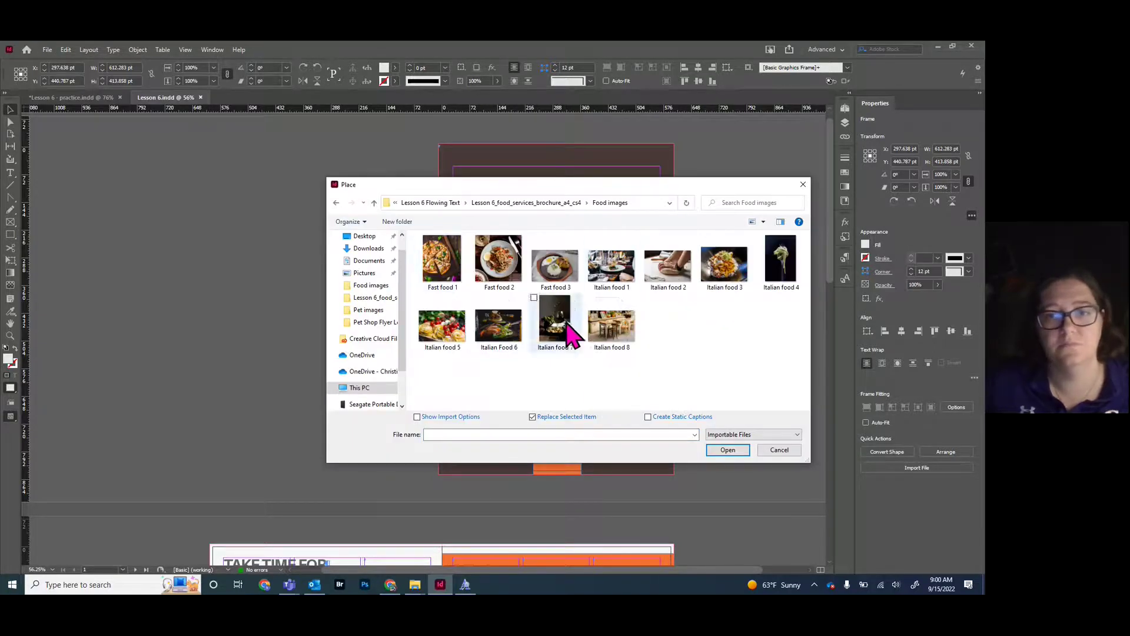
left_click(611, 265)
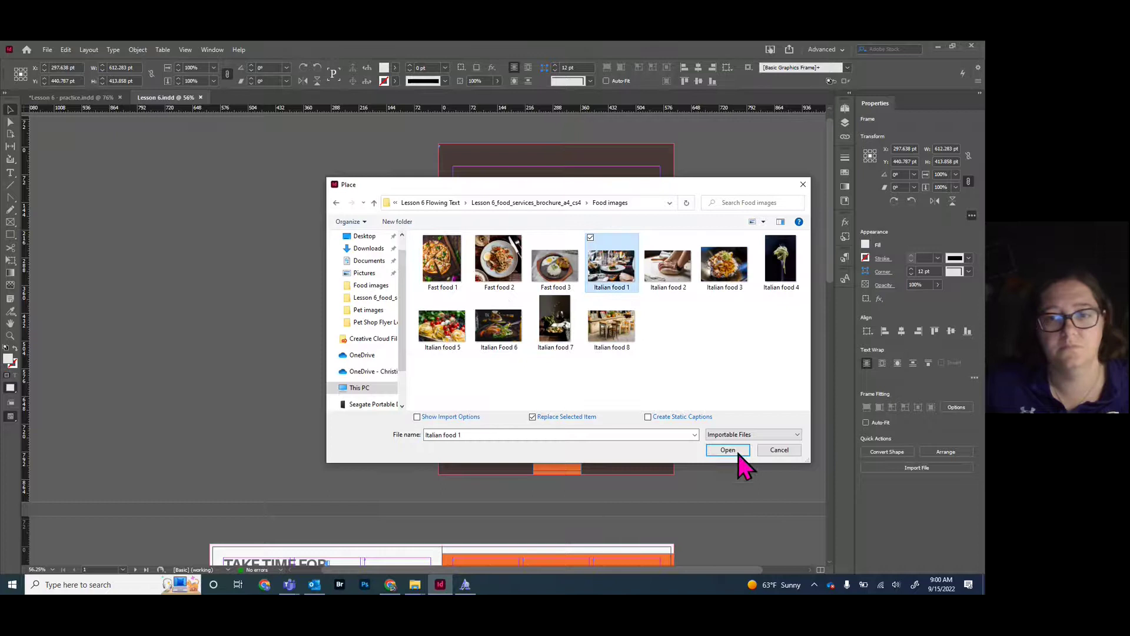
left_click(728, 450)
Place the Italian food 2 image in the wide frame below the Nice Breakfast heading on page 2
scroll(312, 344, "down", 10)
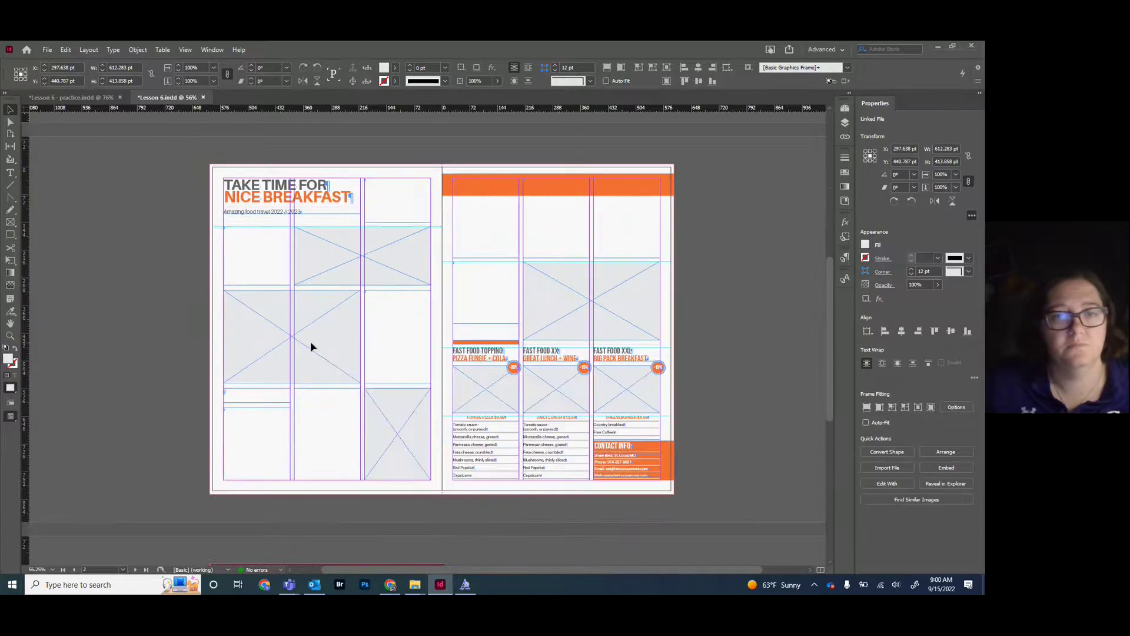
left_click(353, 259)
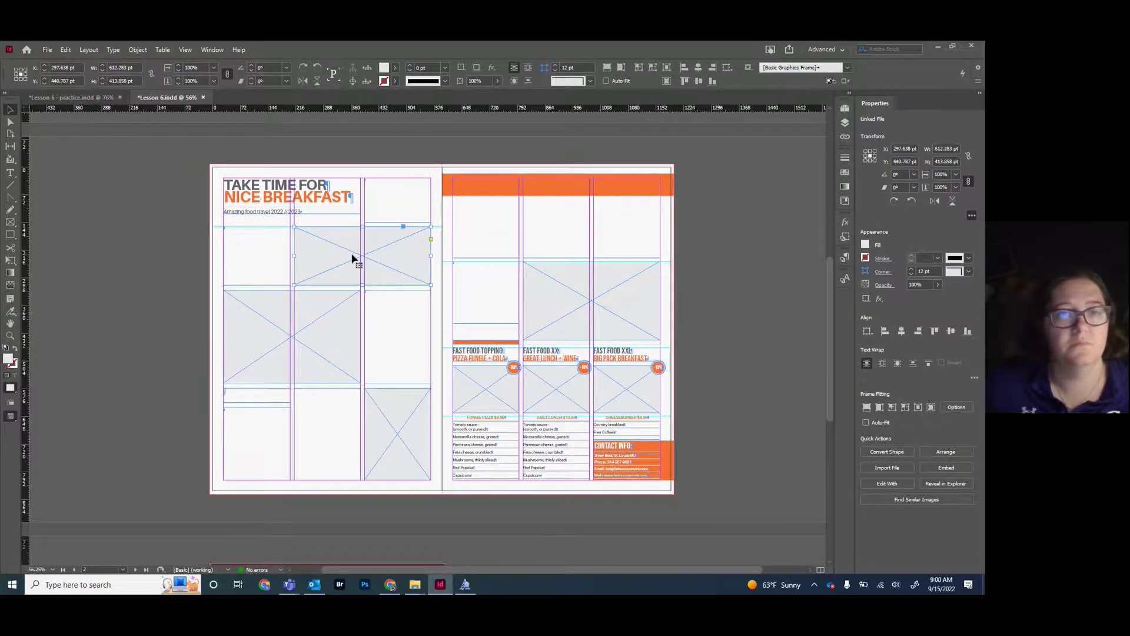
key("ctrl+d")
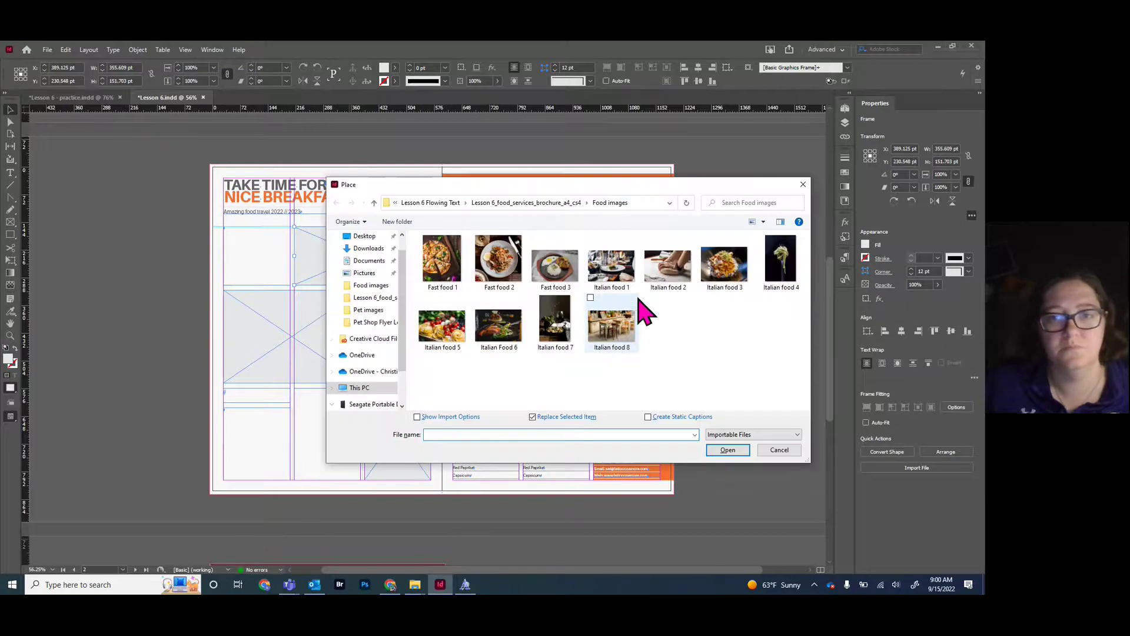
left_click(669, 278)
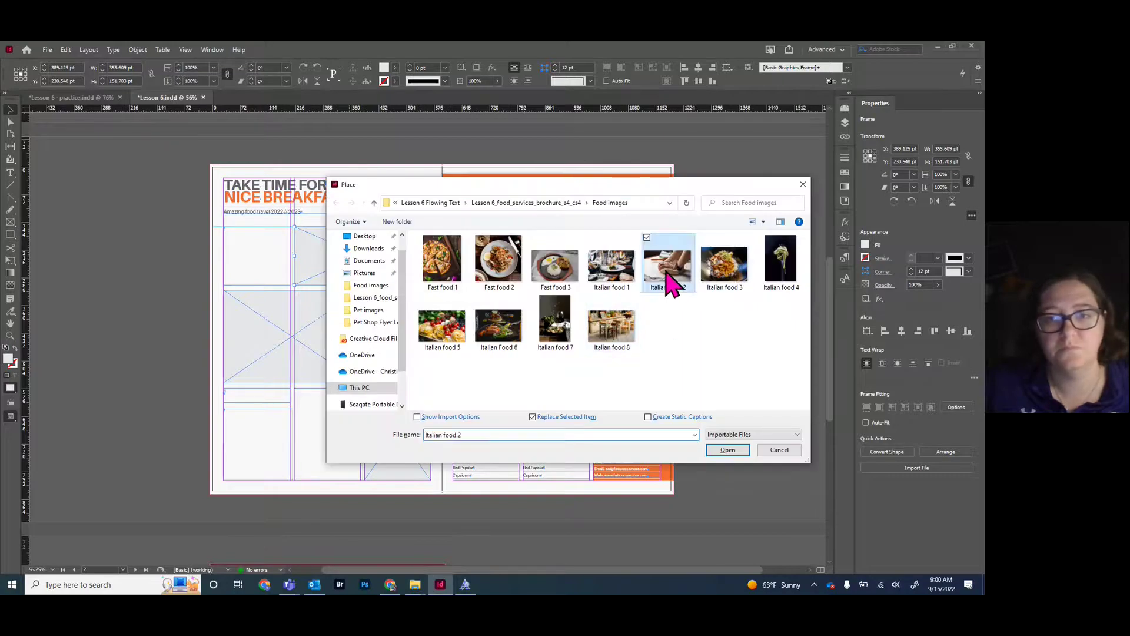
left_click(735, 451)
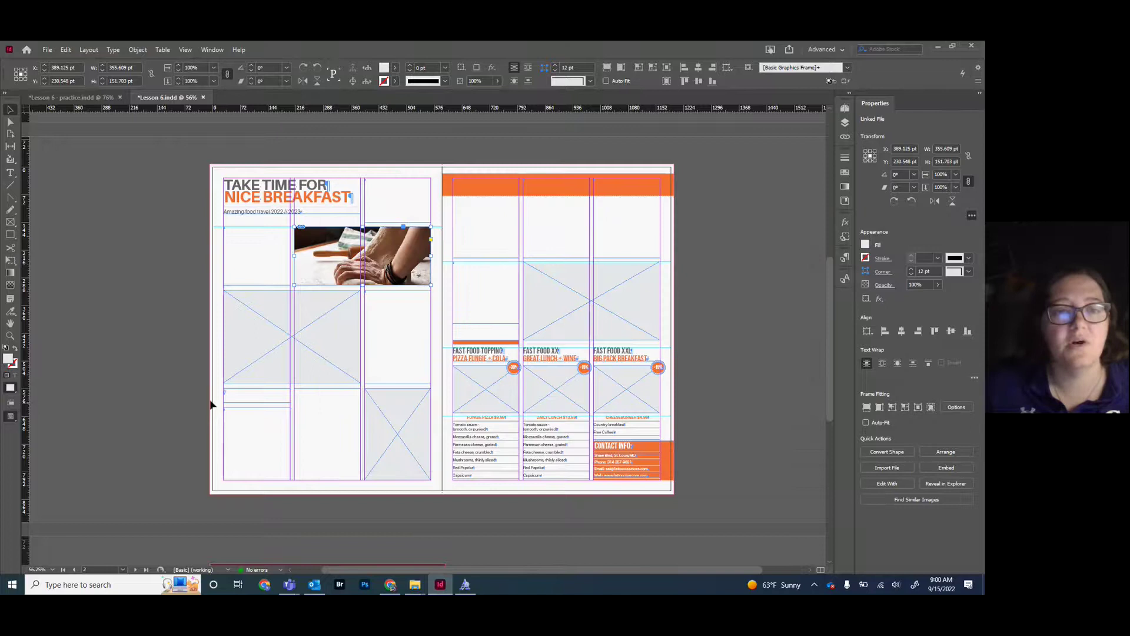
Check the inside spread of the practice document and place the Italian food 3 image in page 2's large two-column middle frame
left_click(288, 343)
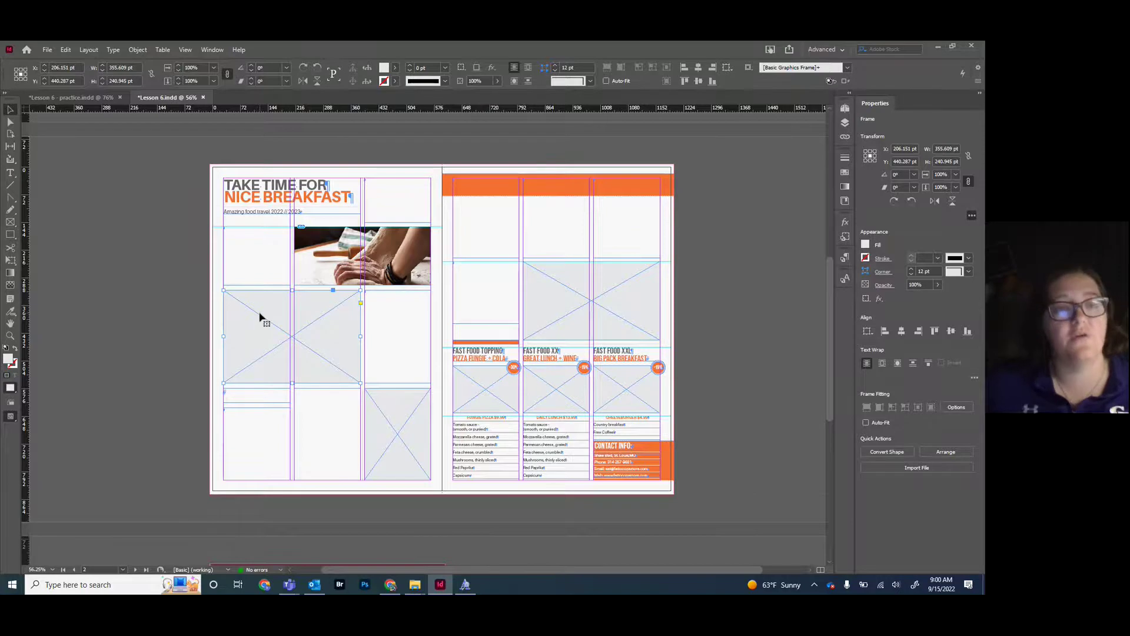
key("ctrl+d")
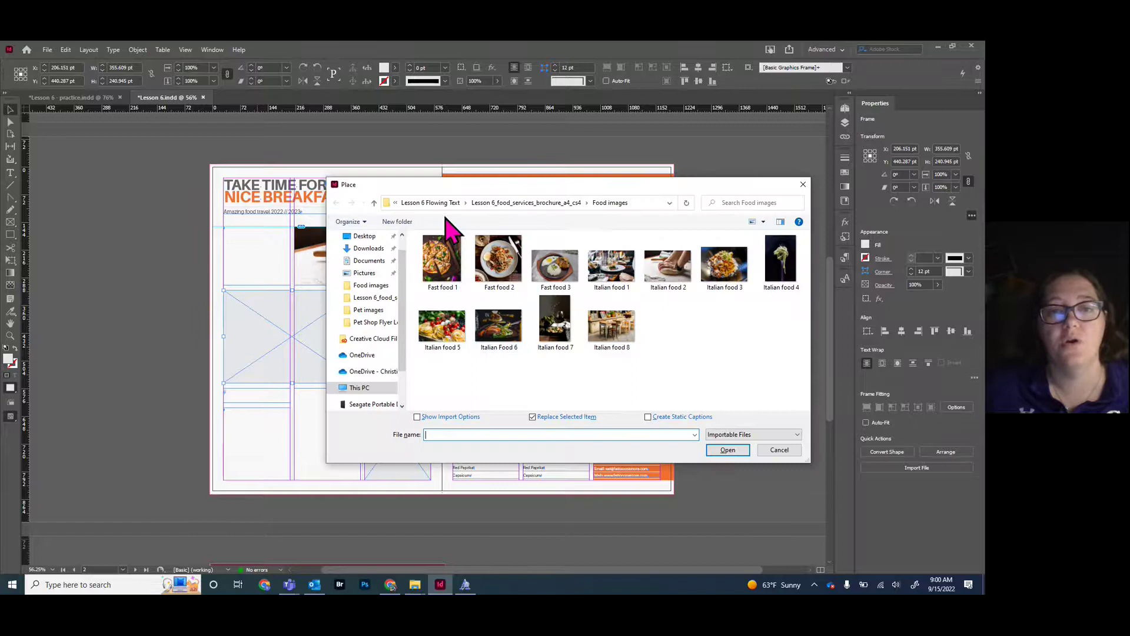
left_click(779, 451)
left_click(54, 97)
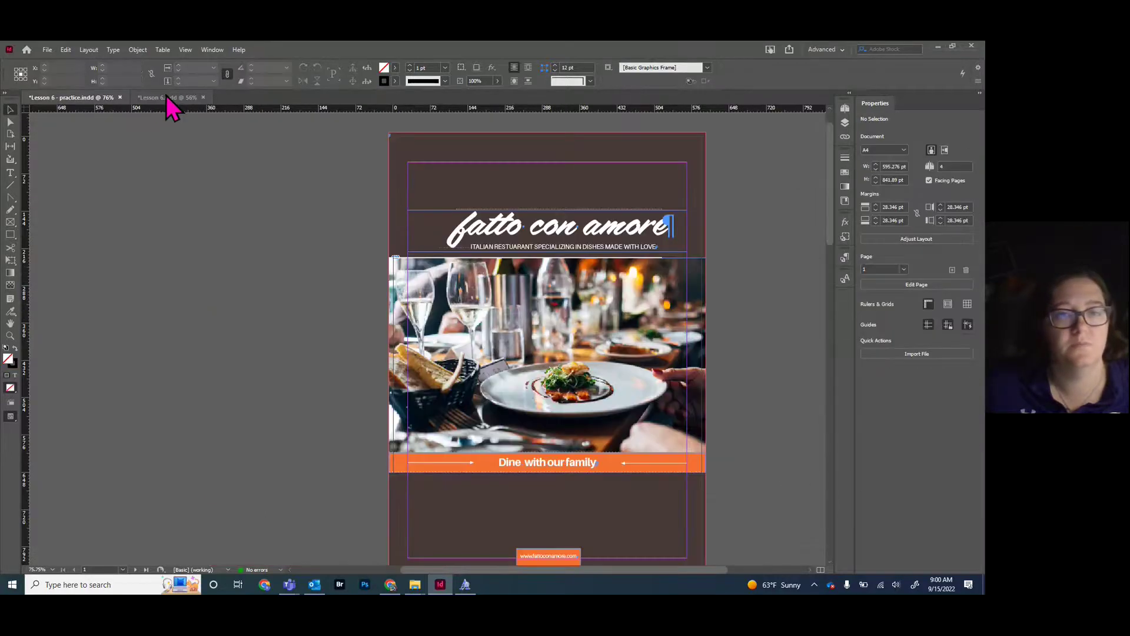
scroll(312, 324, "down", 5)
scroll(311, 326, "down", 6)
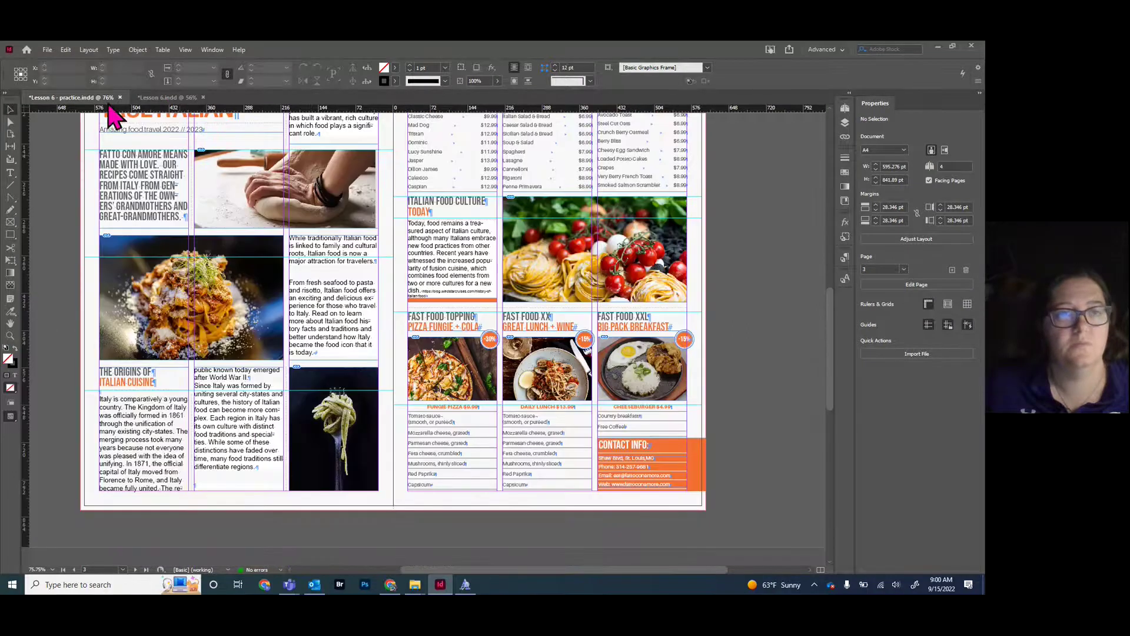
left_click(197, 168)
key("ctrl+Tab")
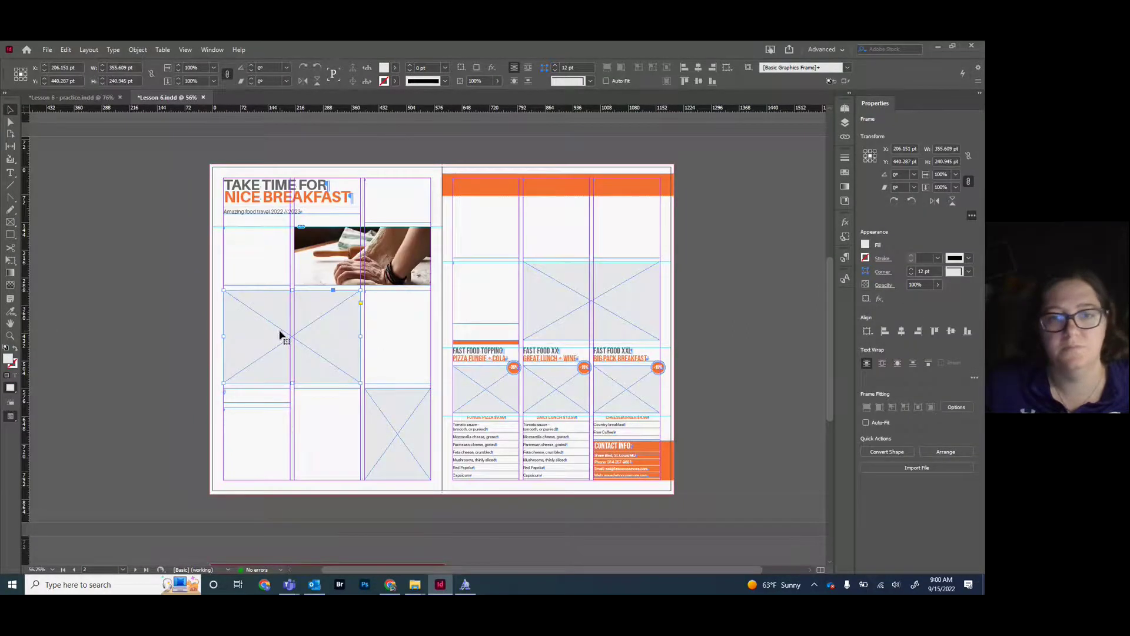
key("ctrl+d")
left_click(724, 265)
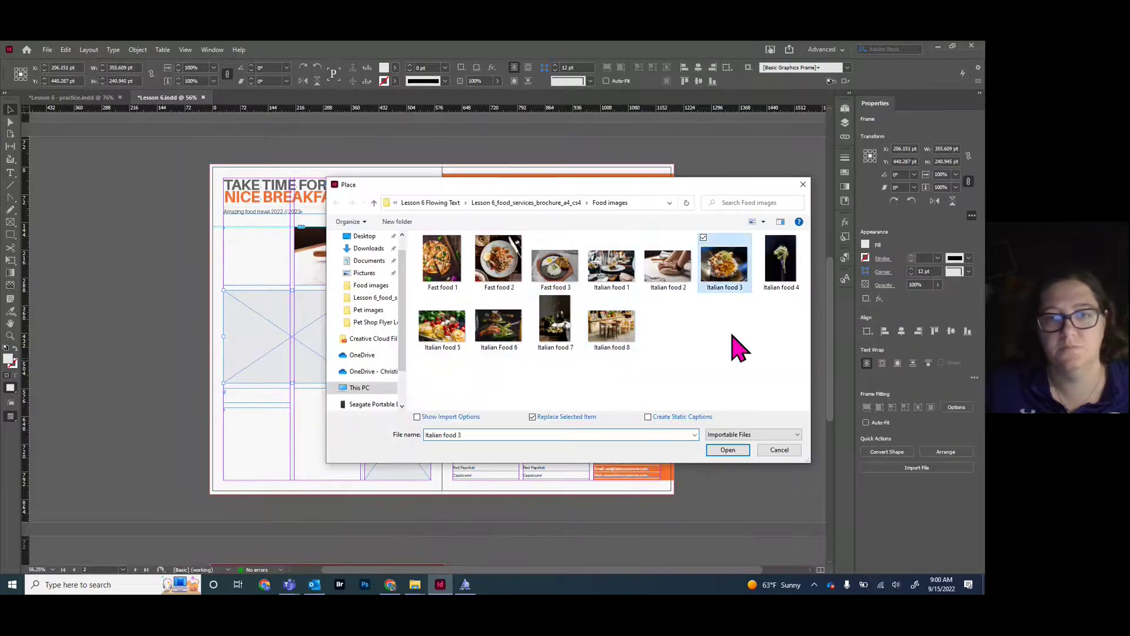
left_click(728, 449)
Place the Italian food 4 image in page 2's tall lower-right frame and scale it within the frame to about 181 by 280 pt
left_click(396, 451)
key("ctrl+d")
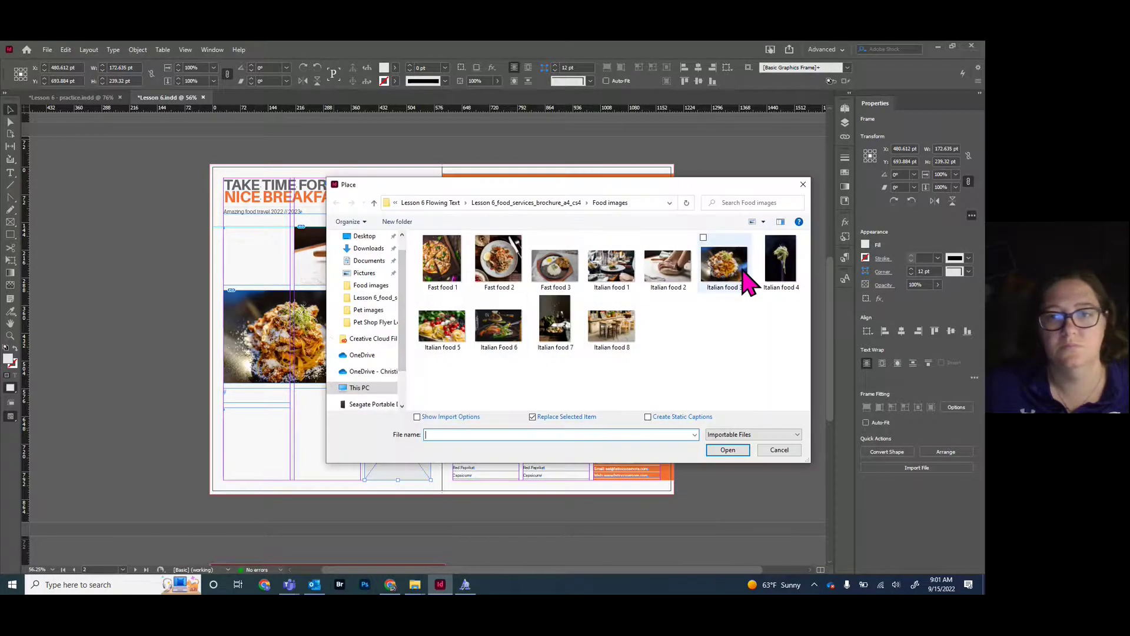
left_click(771, 276)
left_click(727, 450)
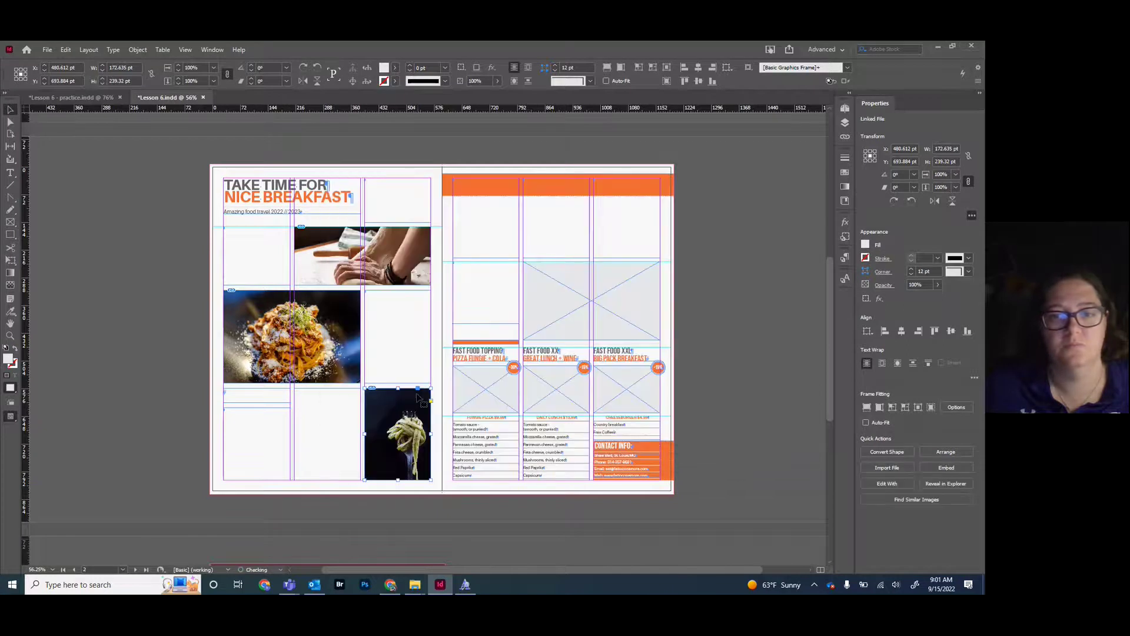
left_click(398, 434)
left_click_drag(446, 508, 432, 490)
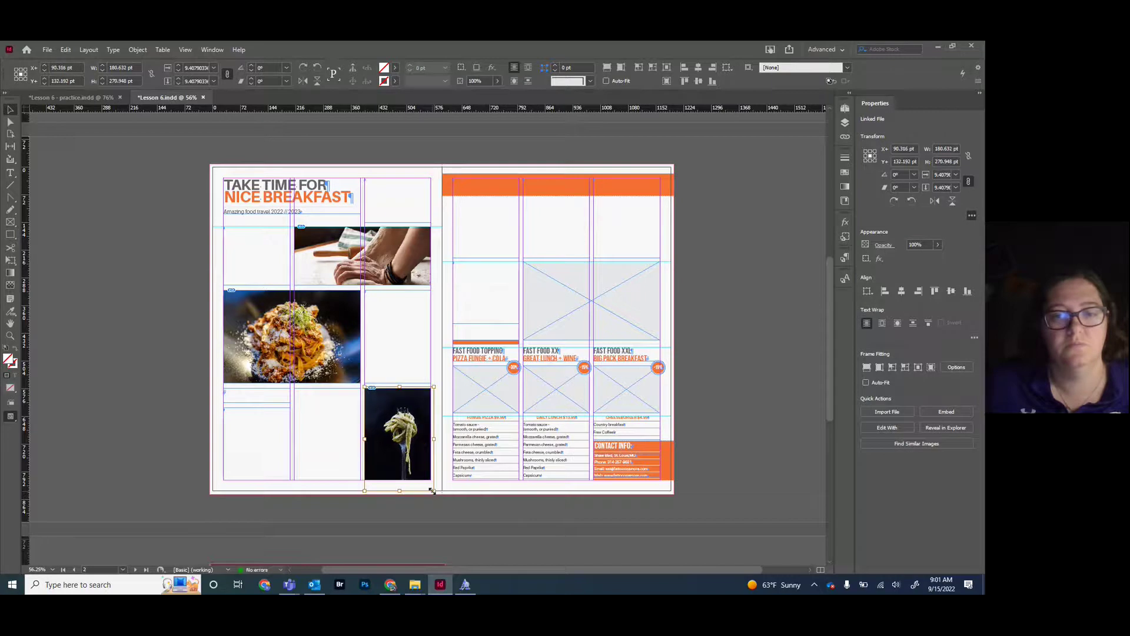
Check the practice document and place the Italian food 5 image in the large two-column frame on page 3
left_click(555, 298)
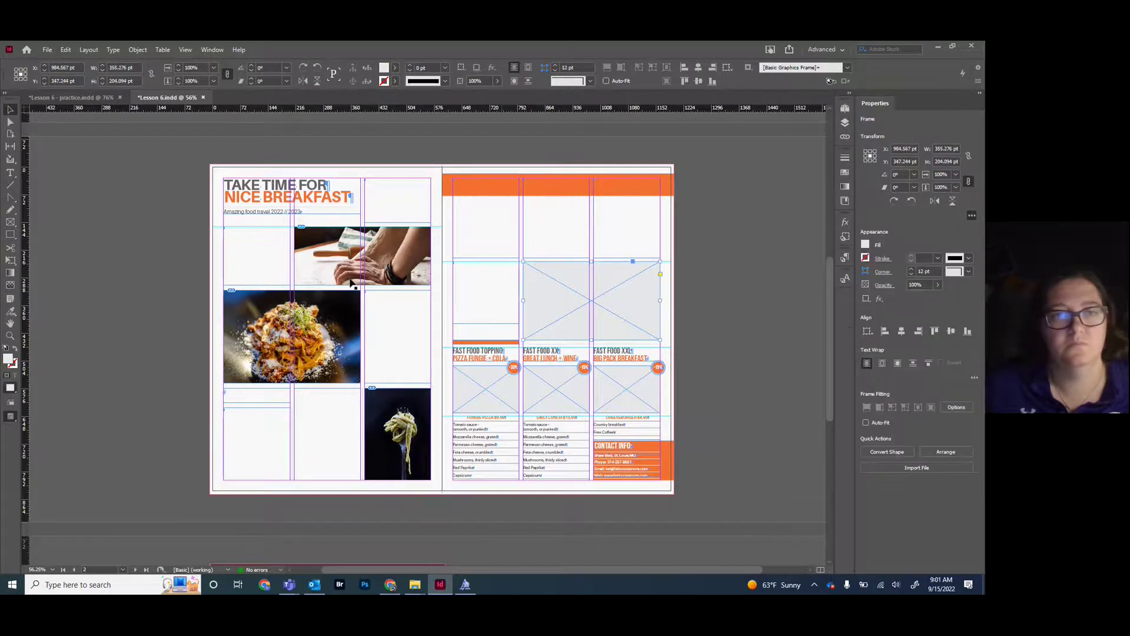
left_click(109, 98)
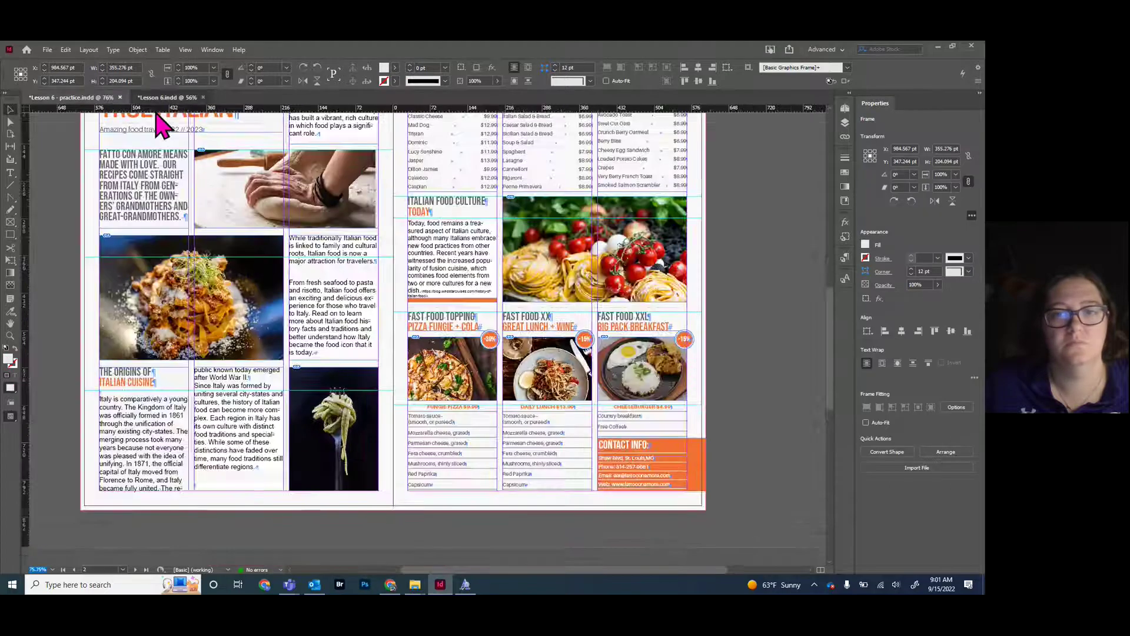
left_click(166, 98)
key("ctrl+d")
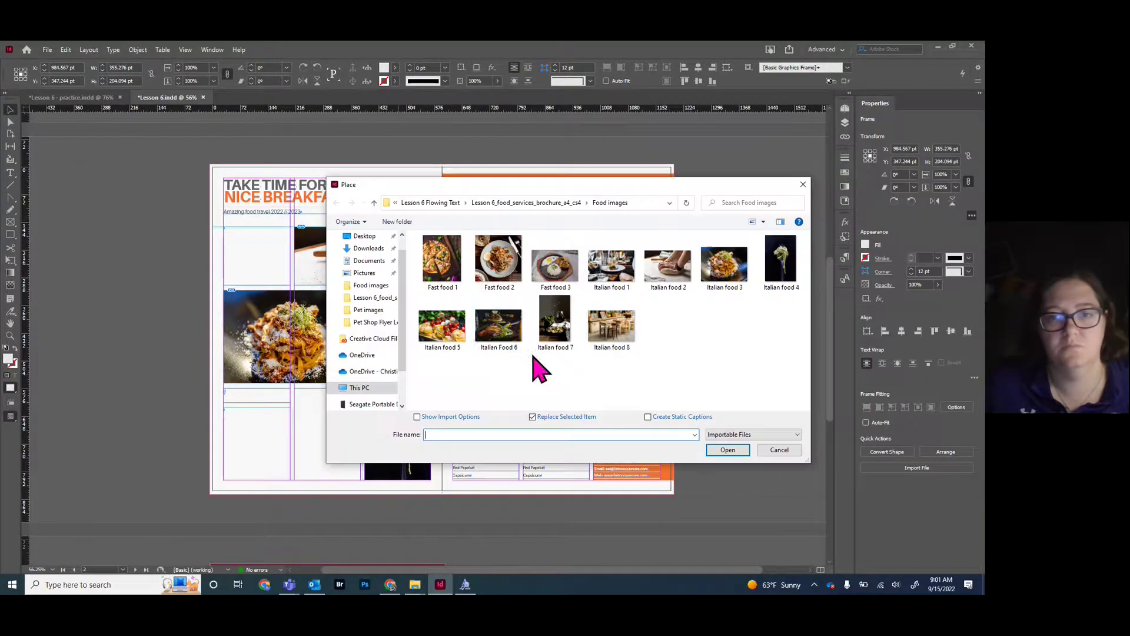
left_click(450, 330)
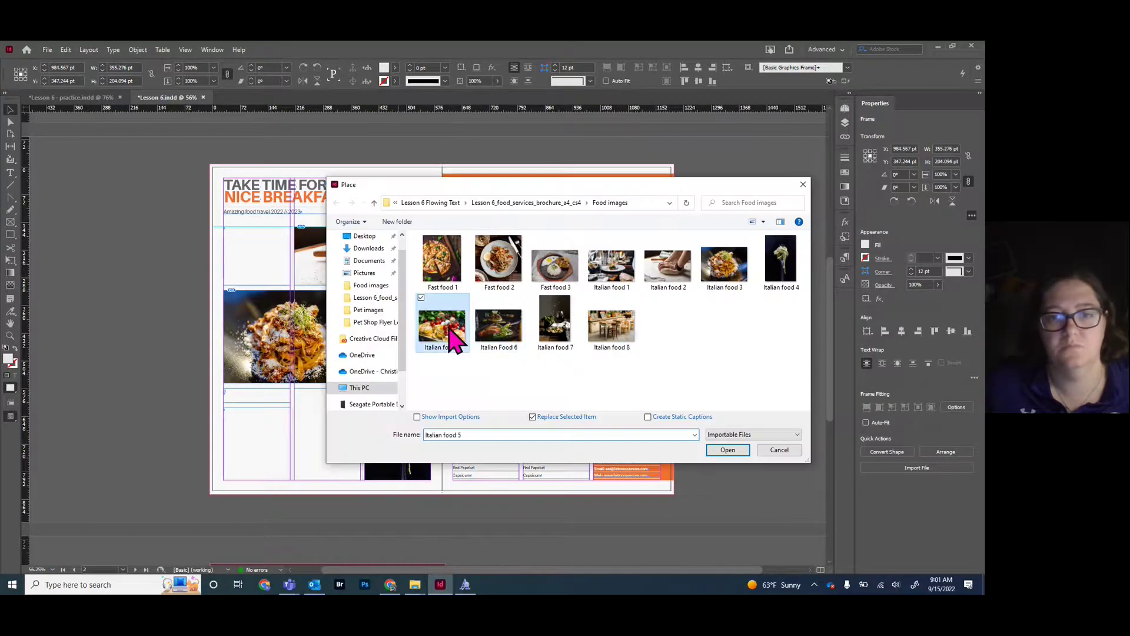
left_click(728, 451)
Place the Fast food 1 image in the frame below the Pizza Fungie + Cola heading
left_click(487, 396)
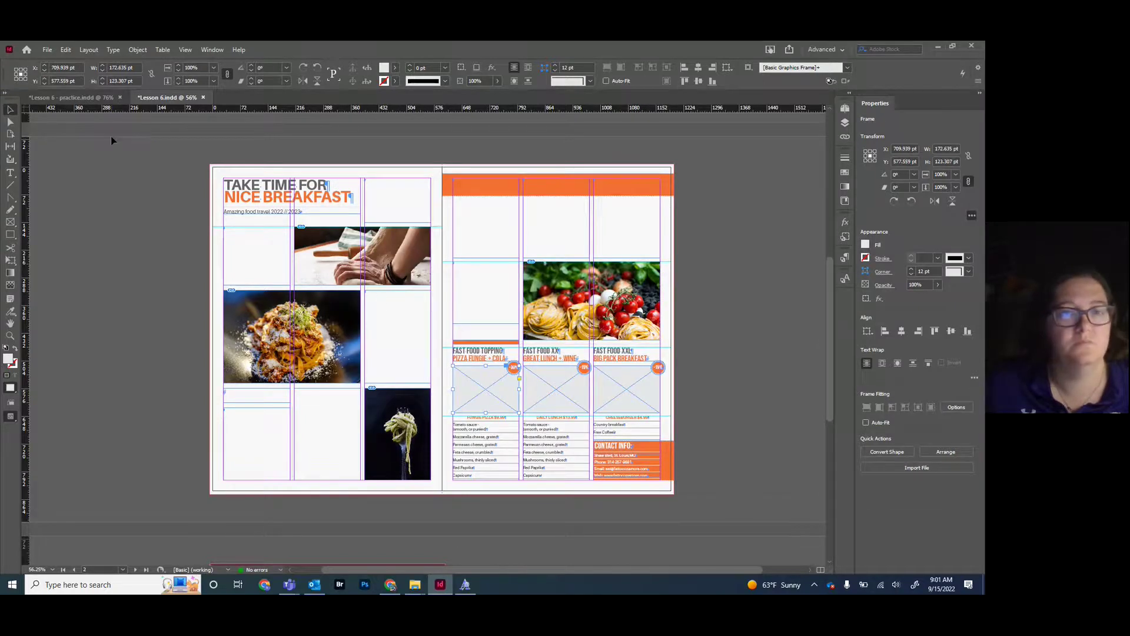
key("ctrl+d")
left_click(442, 259)
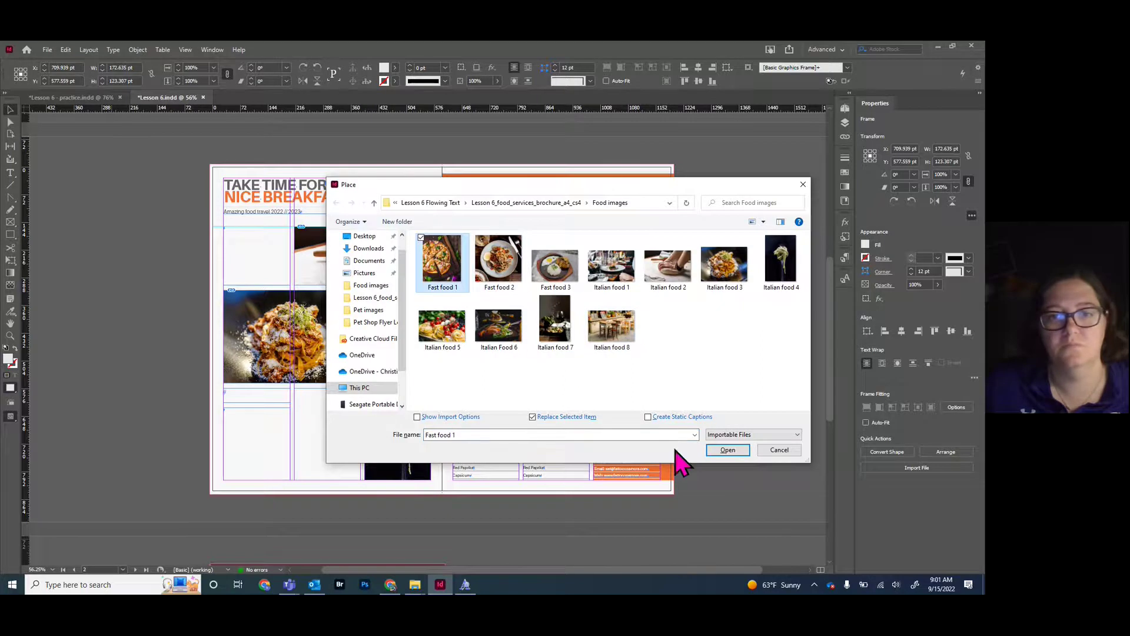
left_click(727, 450)
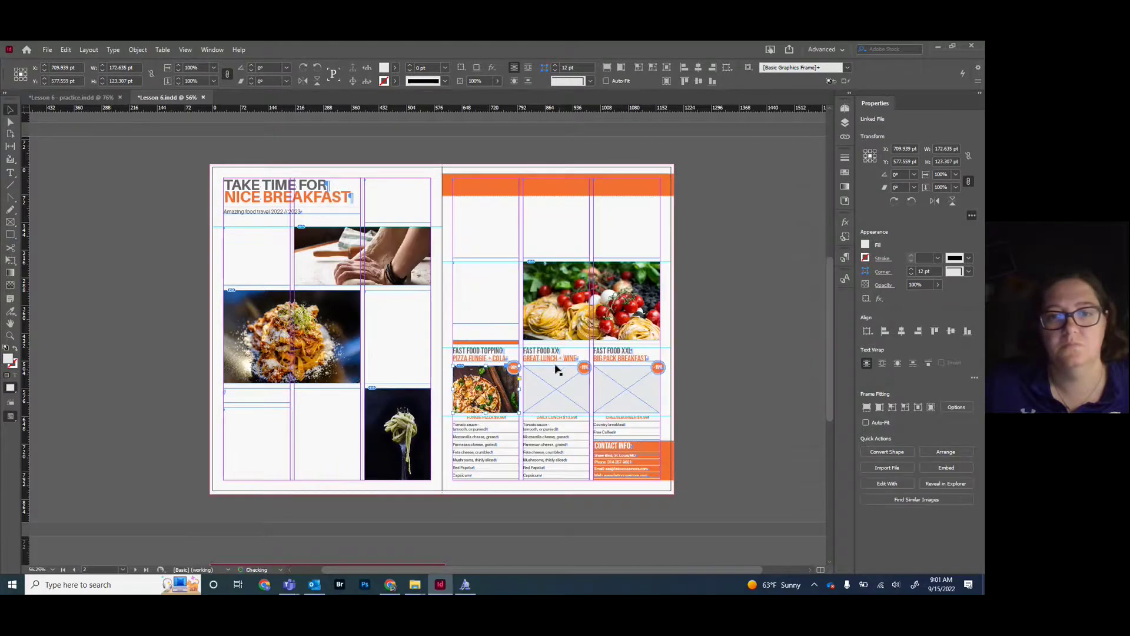
Place the Fast food 2 image in the frame below the Great Lunch + Wine heading
left_click(550, 395)
key("ctrl+d")
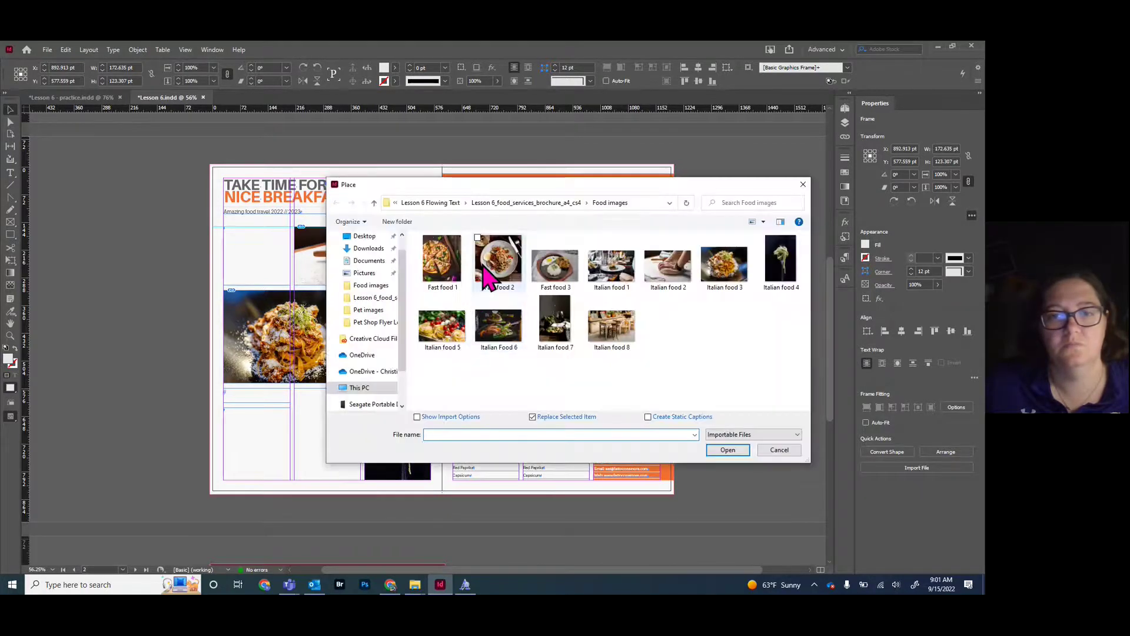
left_click(505, 283)
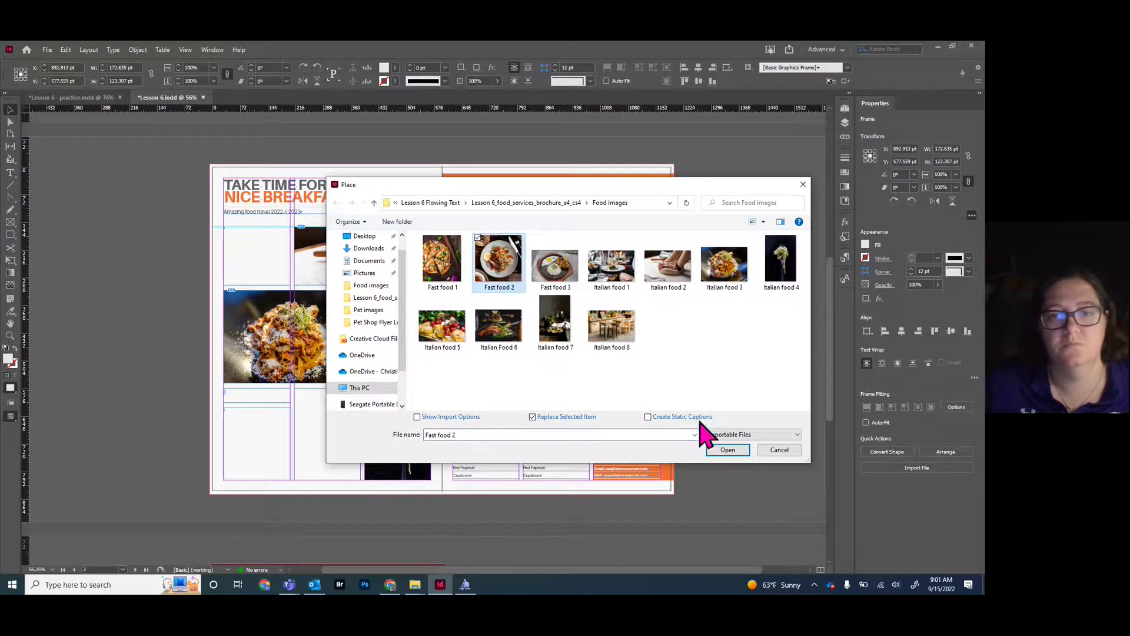
left_click(728, 451)
Place the Fast food 3 image in the frame below the Big Pack Breakfast heading
left_click(636, 396)
key("ctrl+d")
left_click(565, 280)
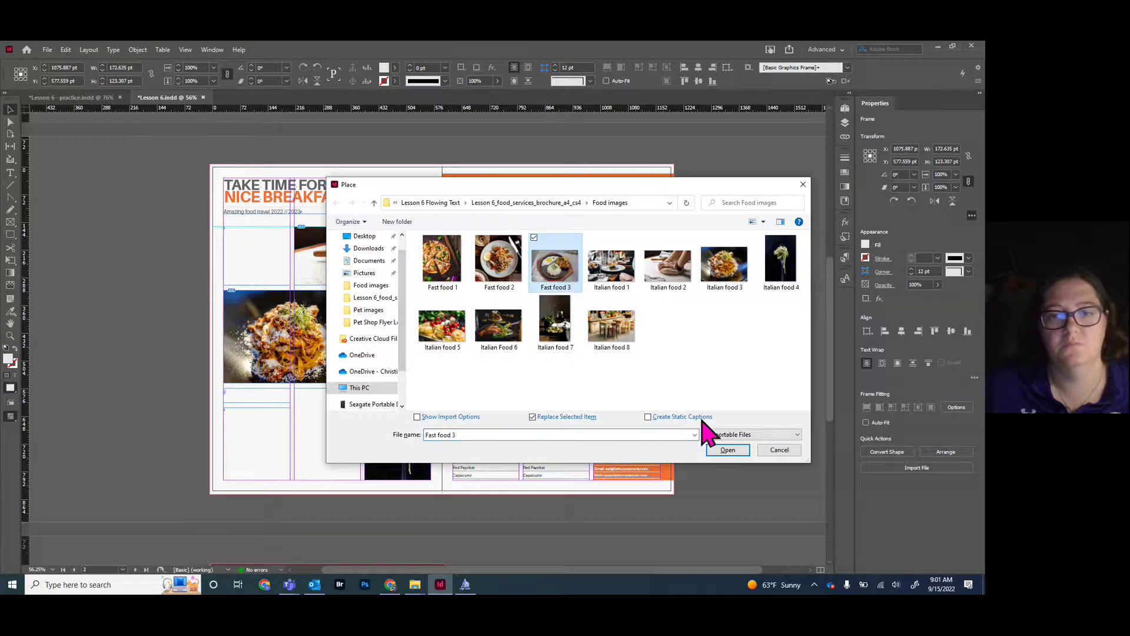
left_click(727, 449)
Place the Italian Food 6 image in the large full-width frame on page 4, below the Eat What You Love heading
scroll(189, 418, "down", 3)
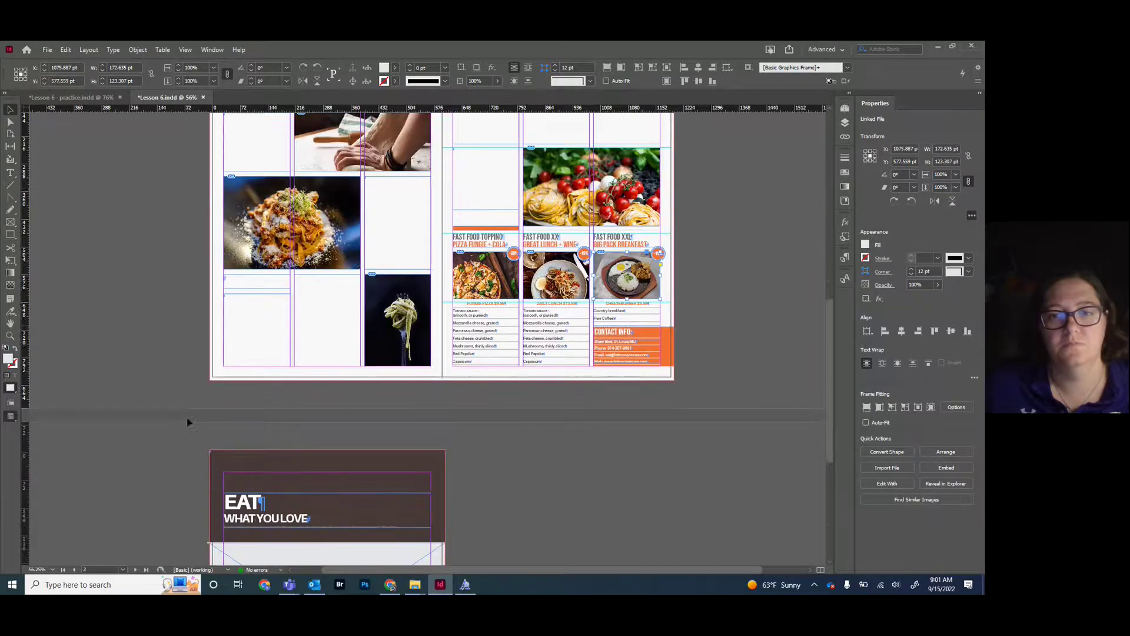
scroll(184, 417, "down", 5)
left_click(241, 369)
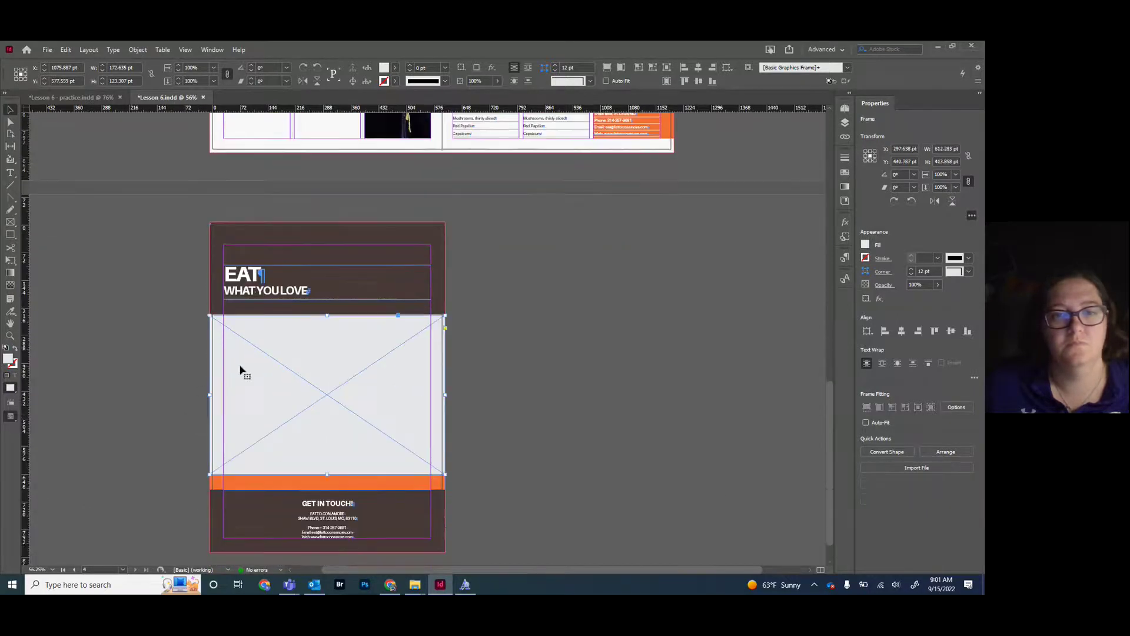
key("ctrl+d")
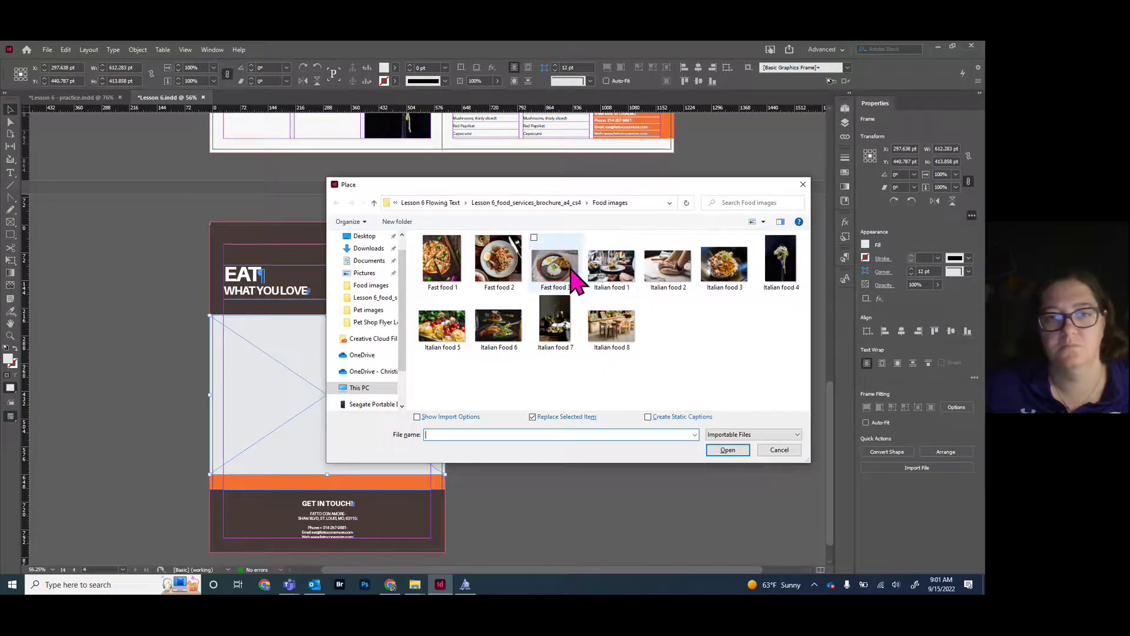
left_click(497, 330)
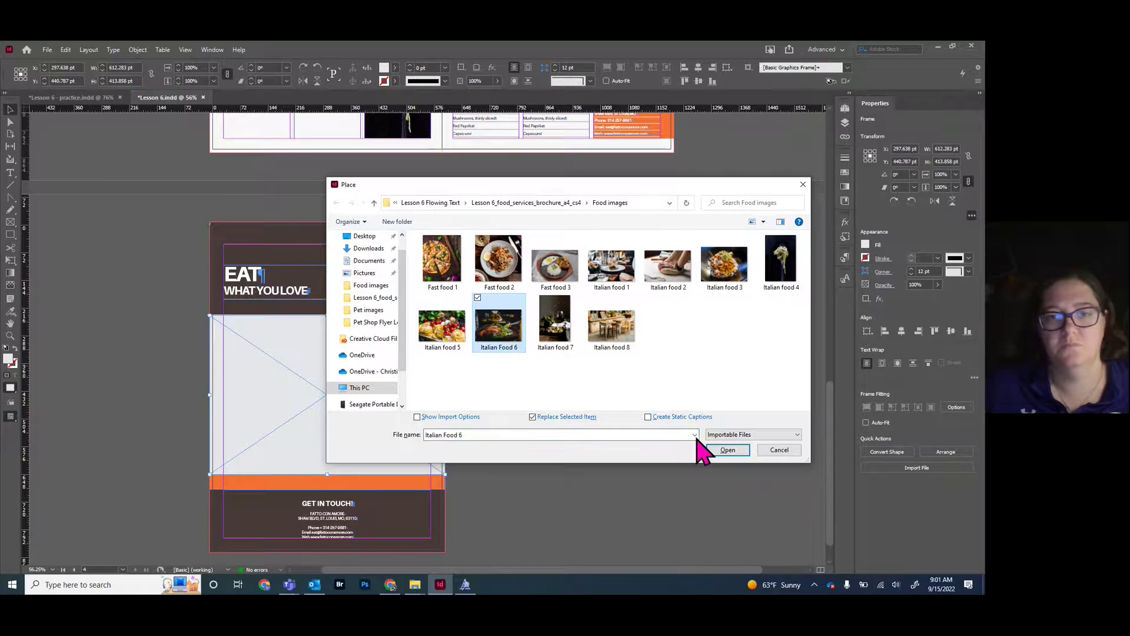
left_click(727, 451)
Return to the cover page, deselect everything and save the Lesson 6 document
scroll(580, 403, "up", 5)
scroll(578, 403, "up", 15)
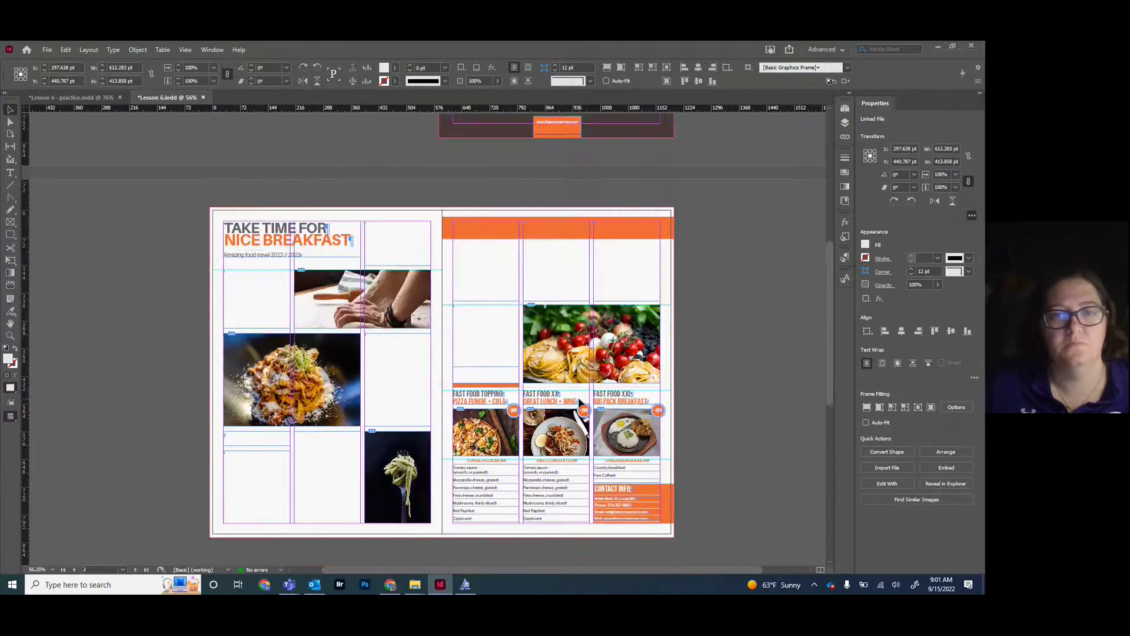
scroll(279, 304, "up", 1)
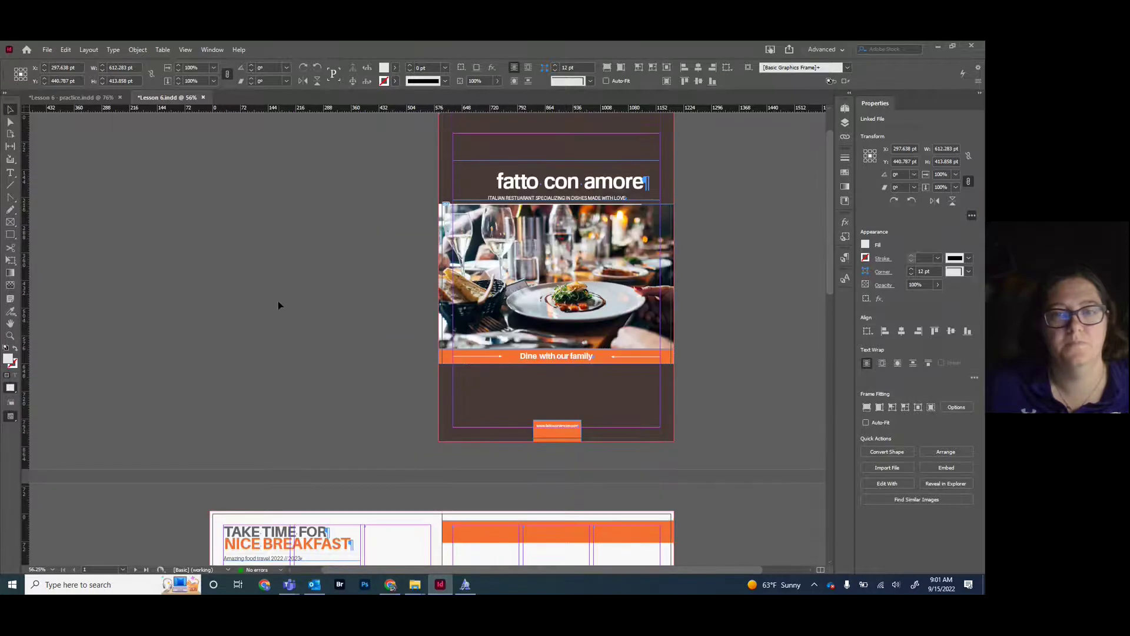
left_click(272, 295)
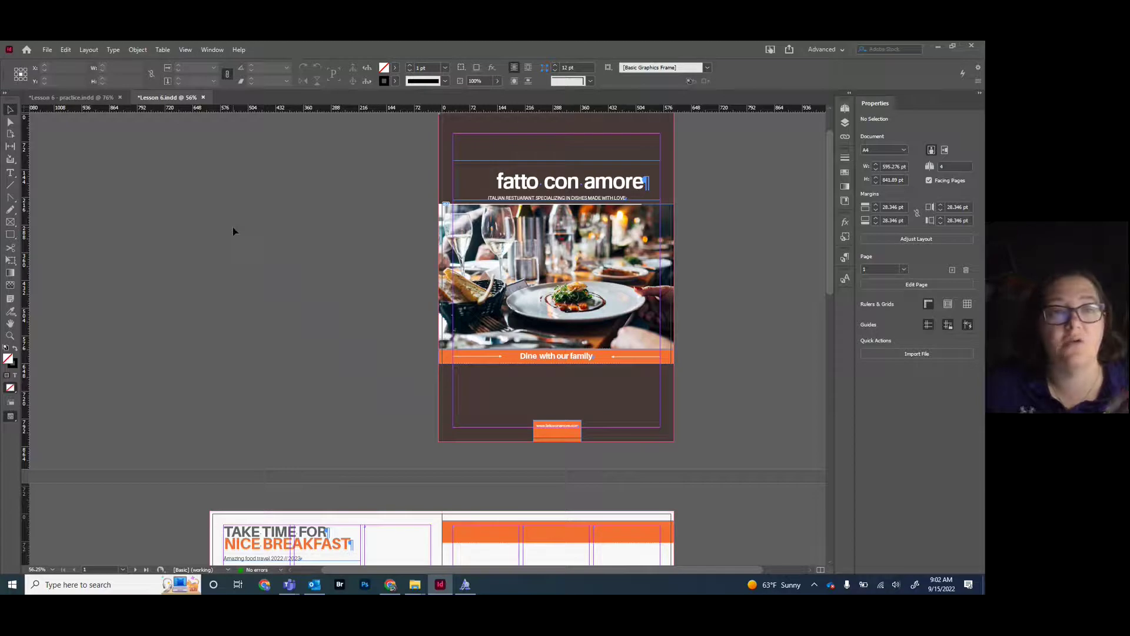
key("ctrl+s")
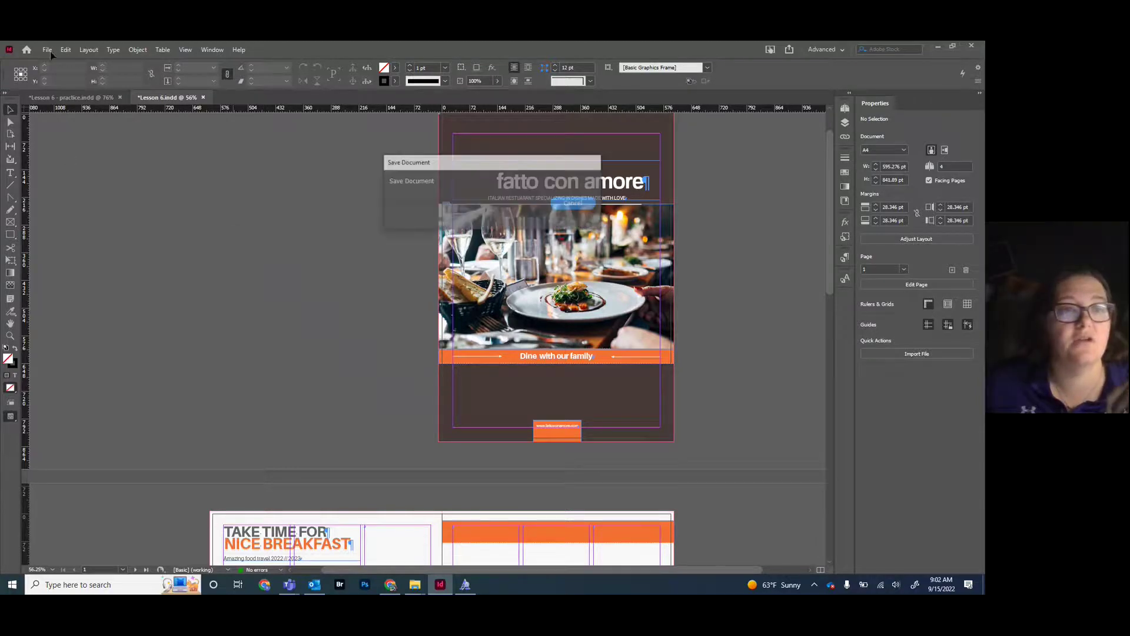
left_click(48, 50)
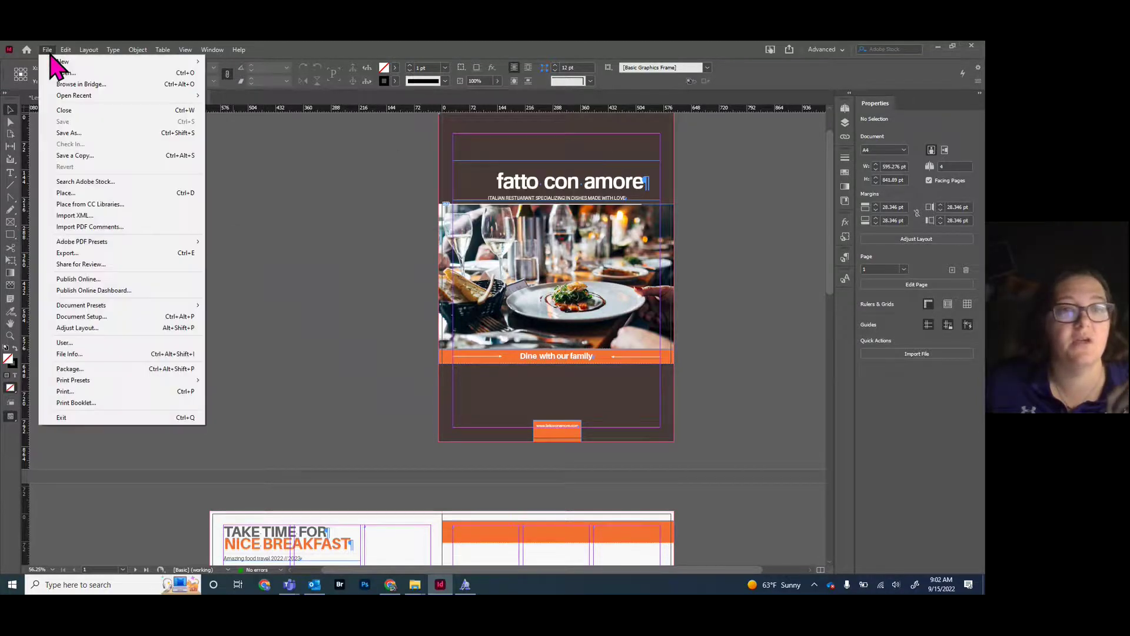
left_click(321, 228)
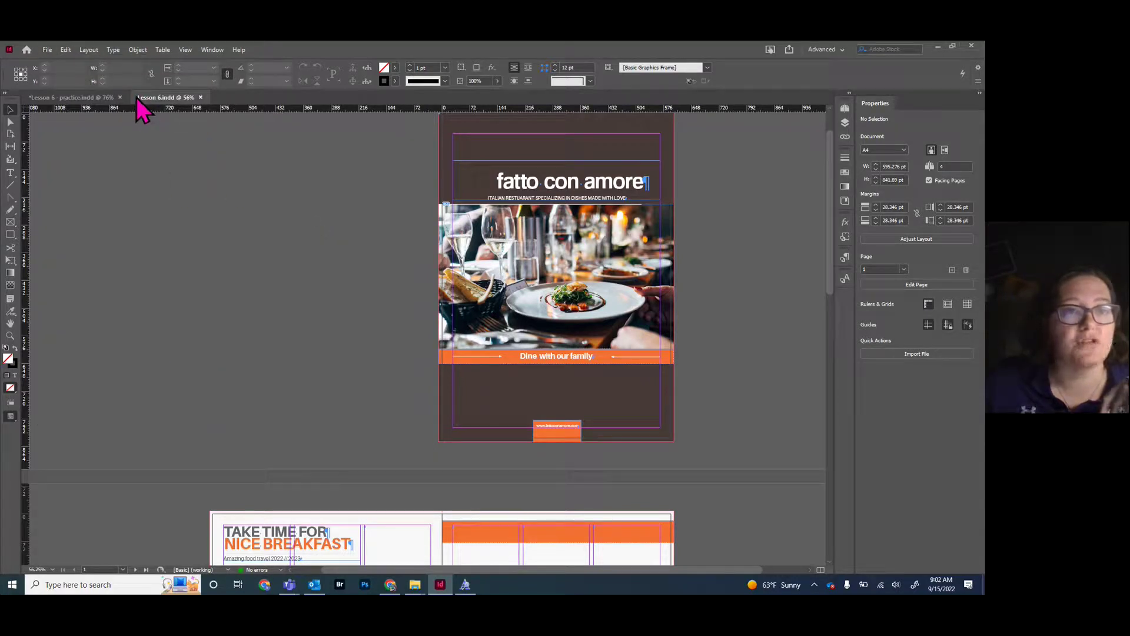
Save the Lesson 6 - practice document, then return to the Lesson 6 cover title at 100% magnification
scroll(249, 261, "up", 1)
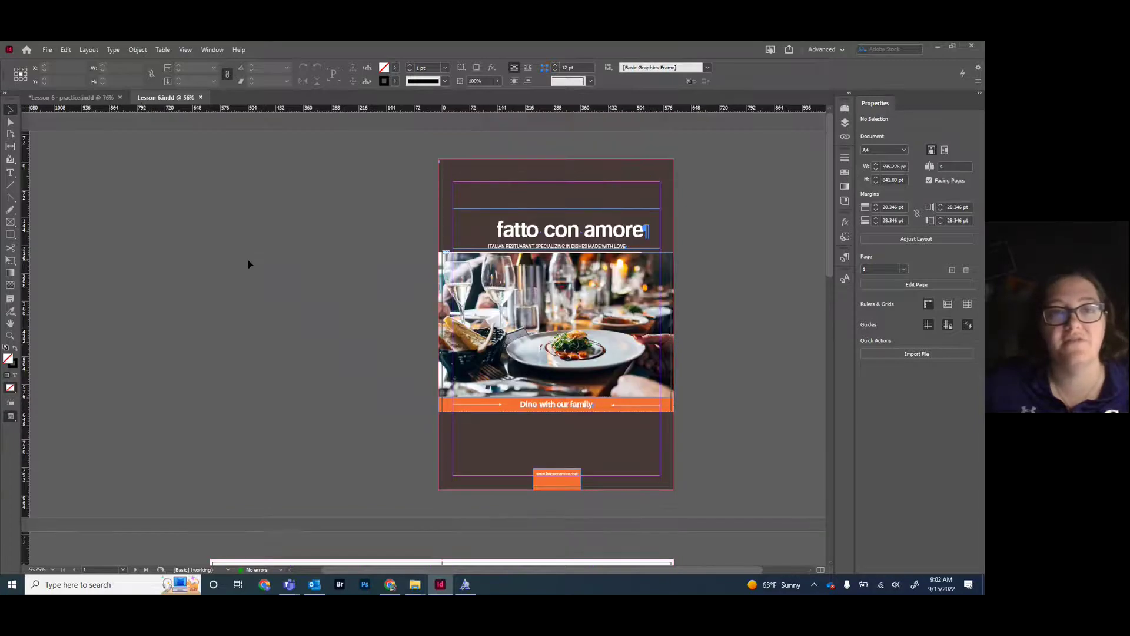
left_click(49, 99)
scroll(344, 306, "up", 4)
scroll(344, 305, "up", 8)
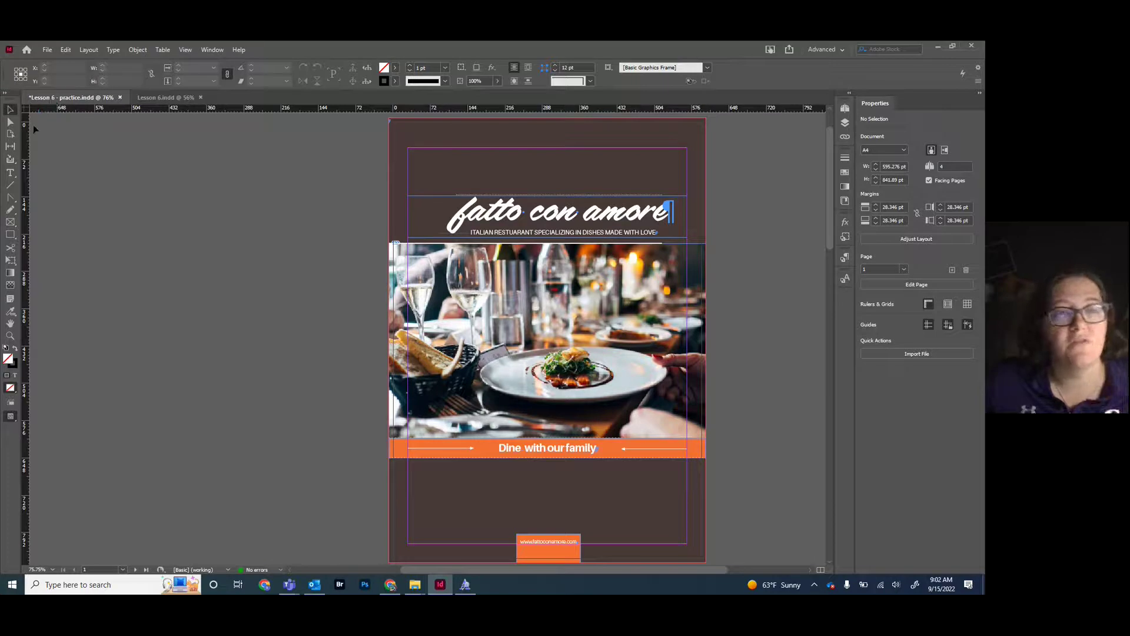
key("ctrl+s")
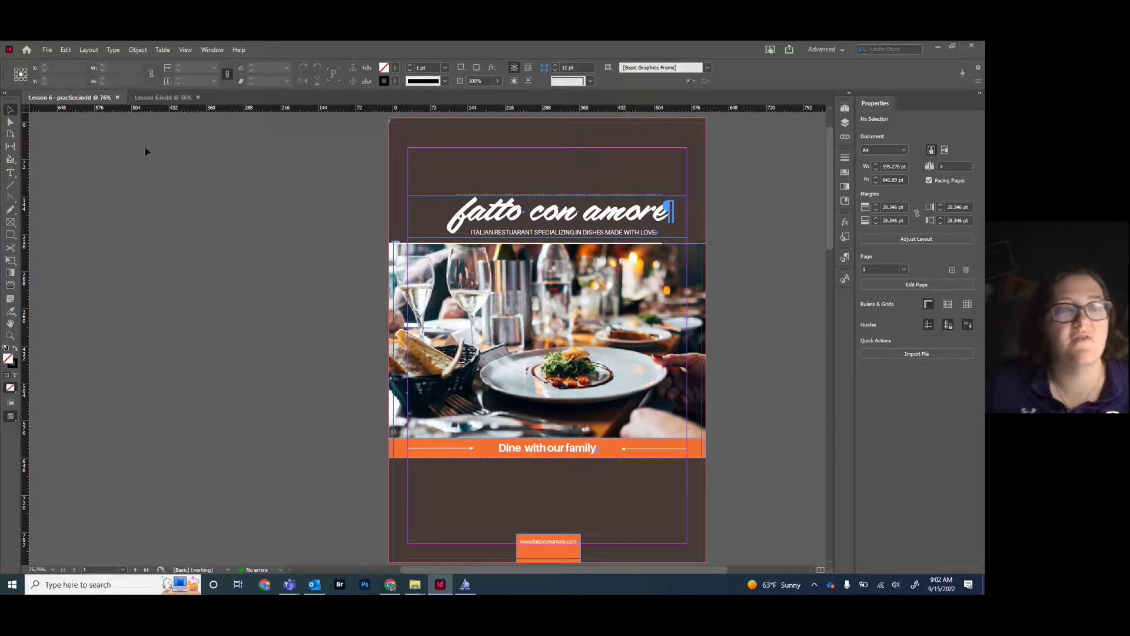
left_click(181, 97)
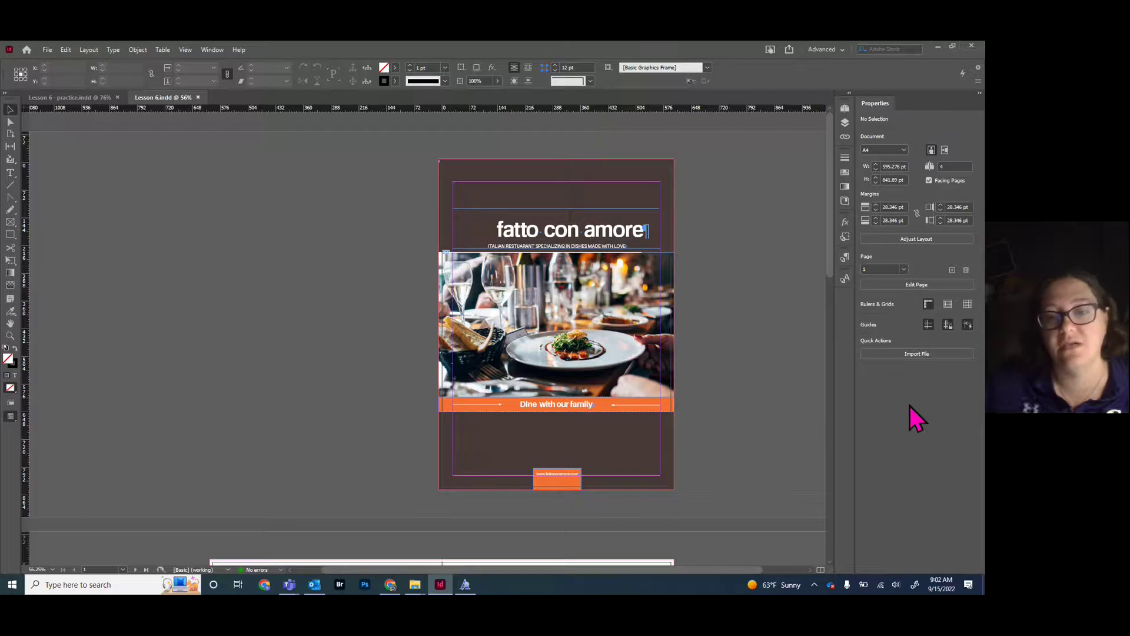
key("ctrl+equal")
key("ctrl+equal")
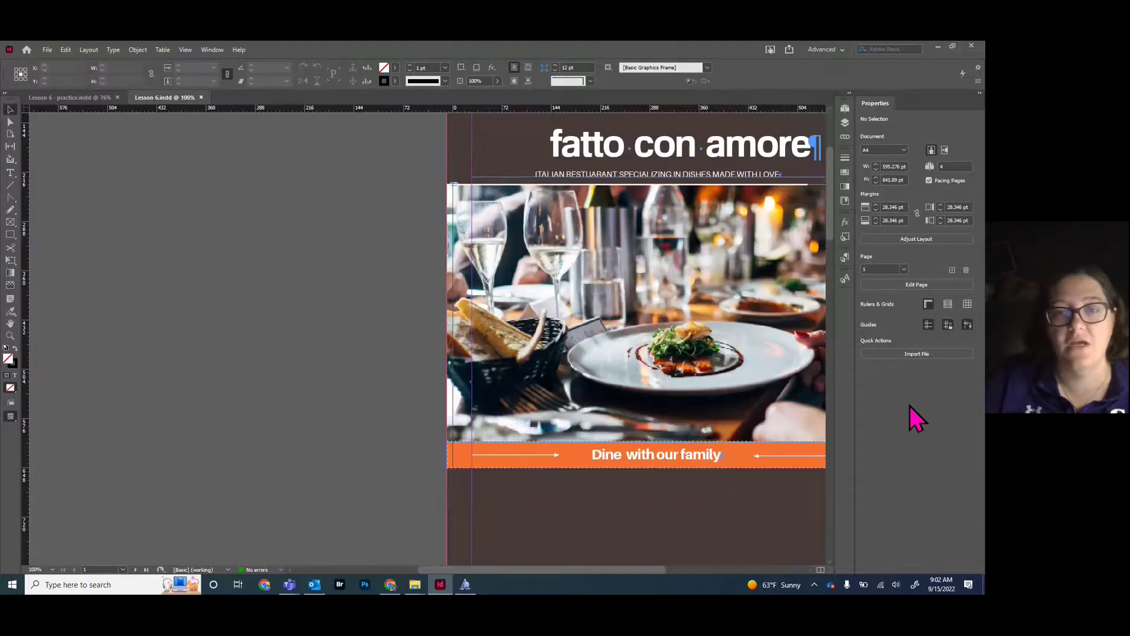
left_click_drag(500, 569, 577, 567)
scroll(530, 451, "up", 3)
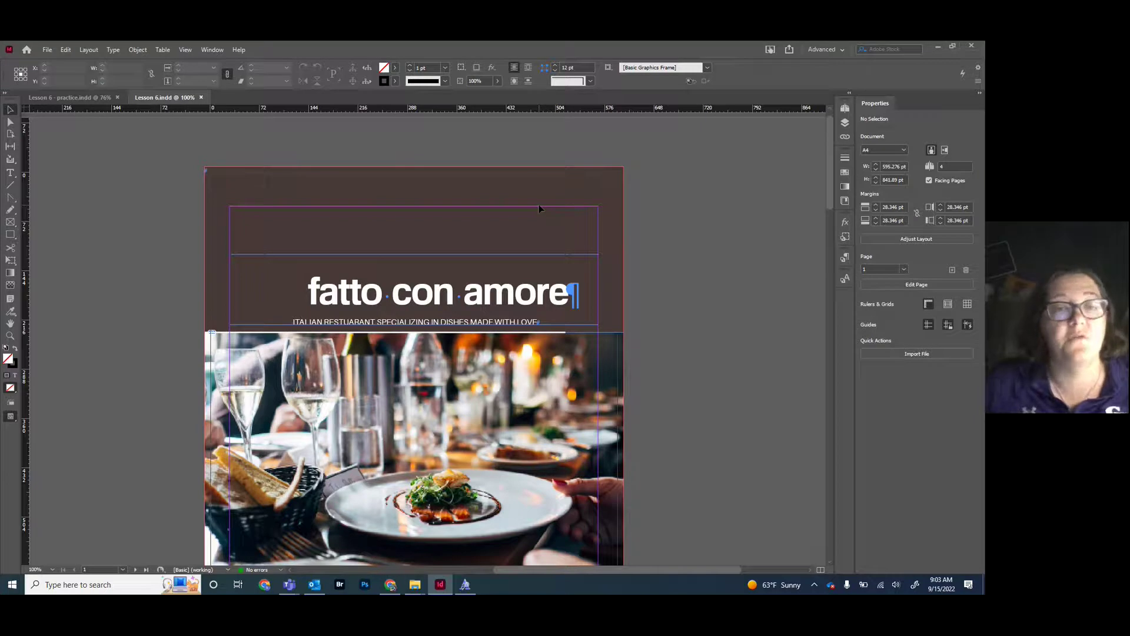
Close the FamiliarPro-Bold font preview and switch to Creative Cloud Desktop to show the active Adobe fonts
left_click(939, 47)
left_click(926, 47)
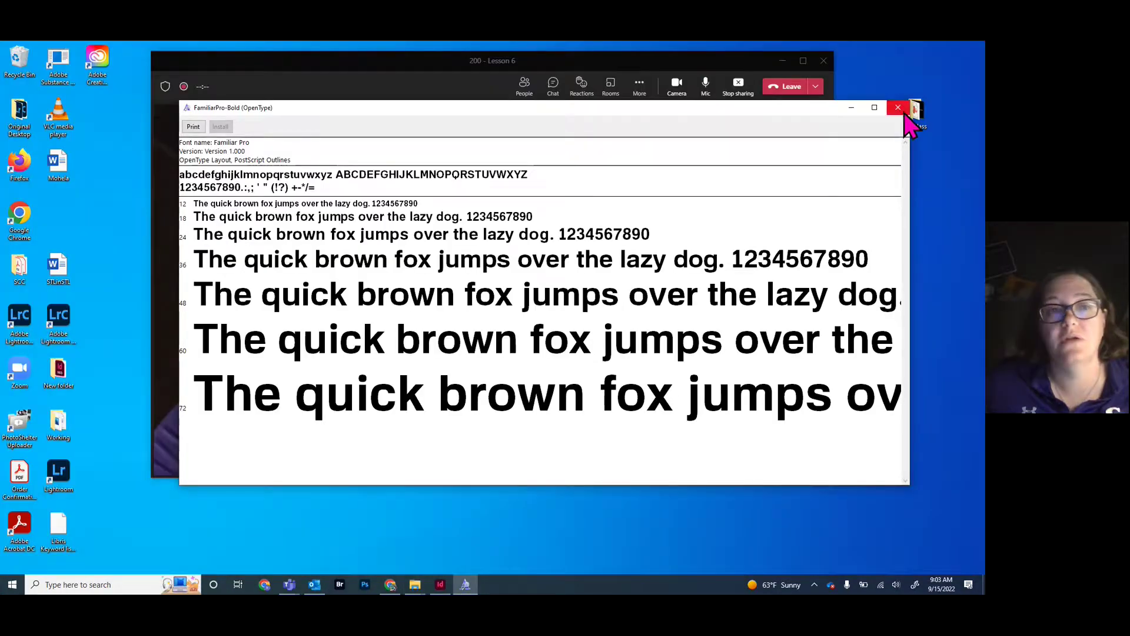
left_click(901, 105)
left_click(782, 61)
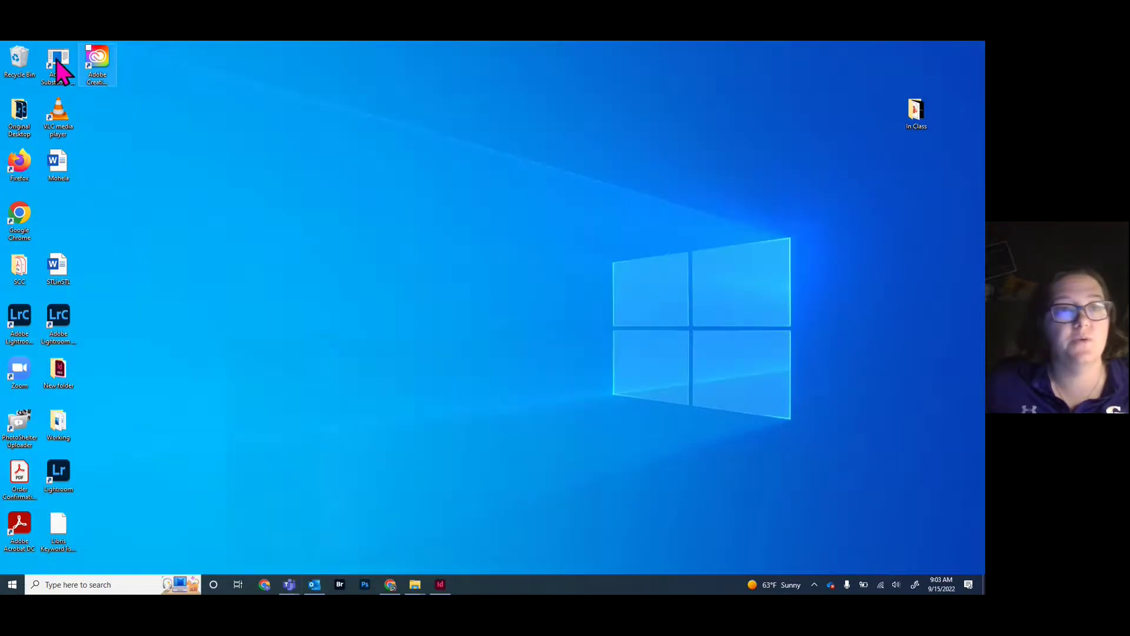
double_click(101, 66)
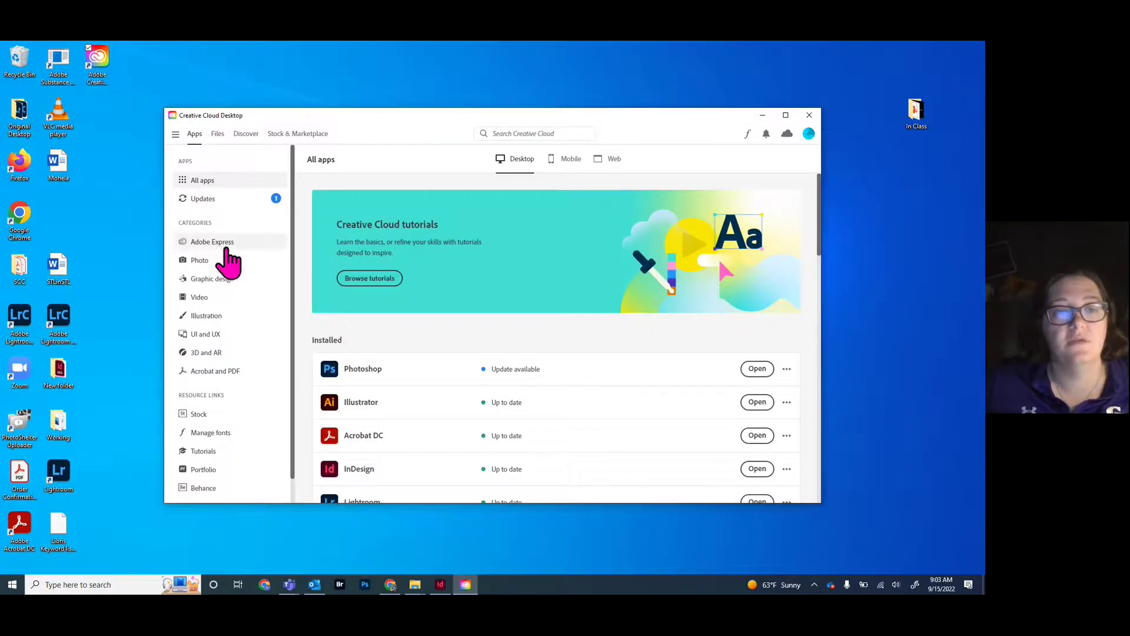
left_click(210, 434)
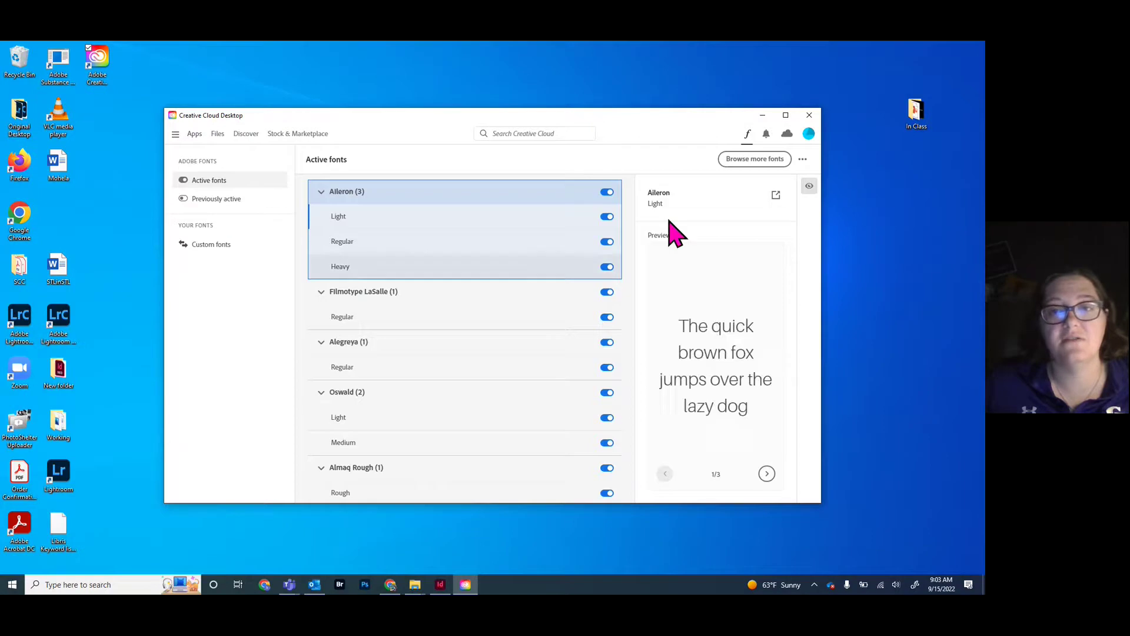
Open the Adobe Fonts website from the font manager, sign in with the prefilled account, and browse the font families
left_click(784, 165)
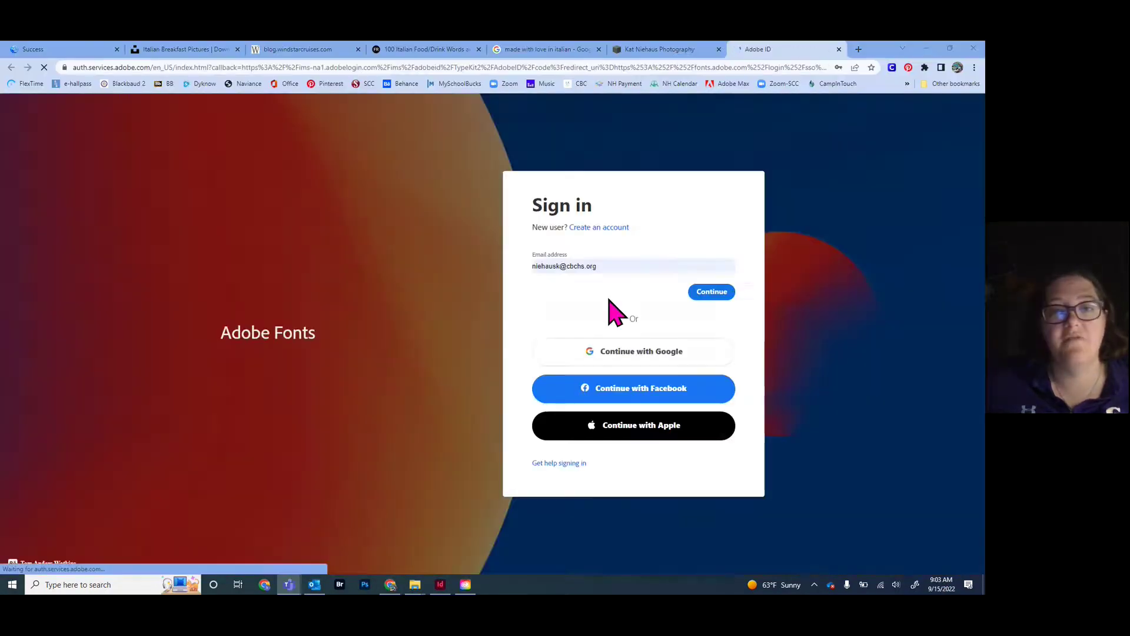
left_click(723, 297)
left_click(722, 295)
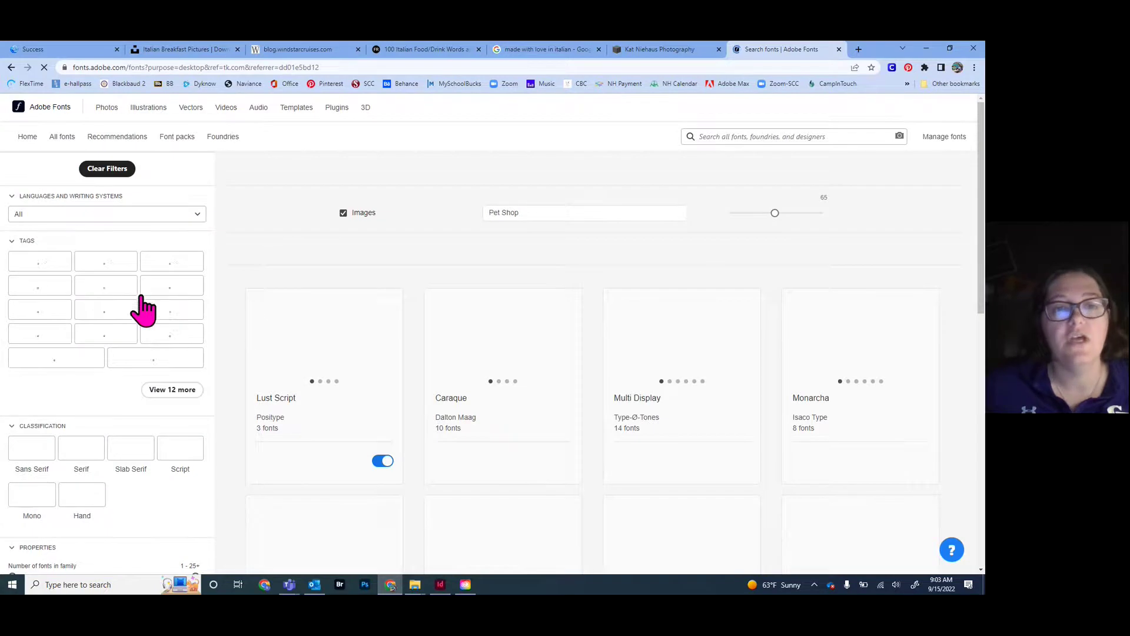
scroll(497, 366, "down", 3)
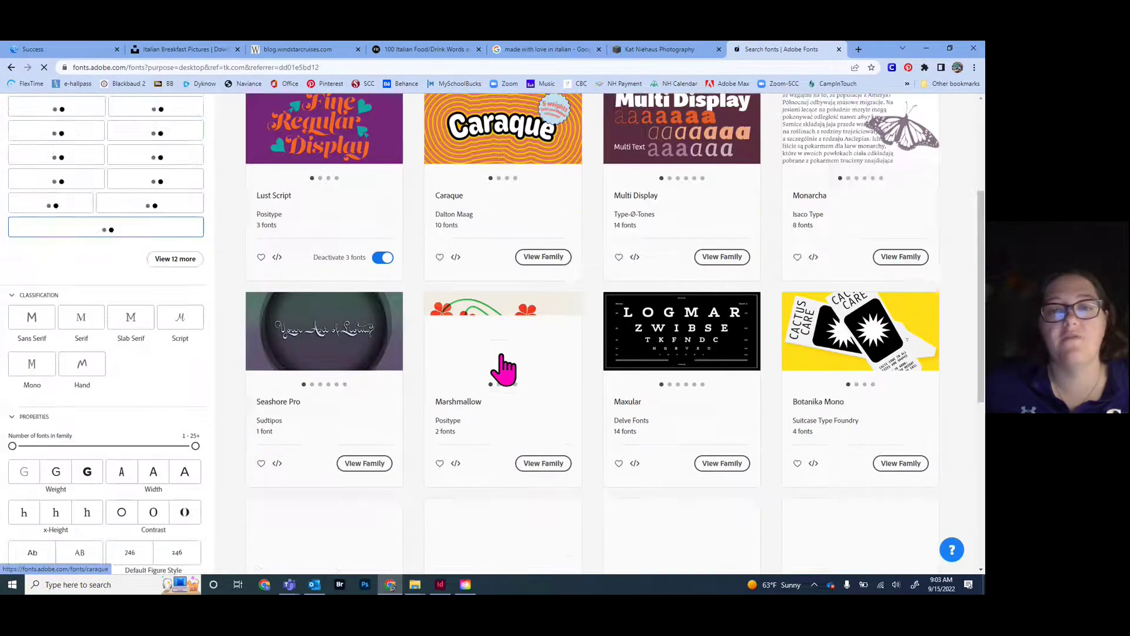
scroll(707, 236, "up", 4)
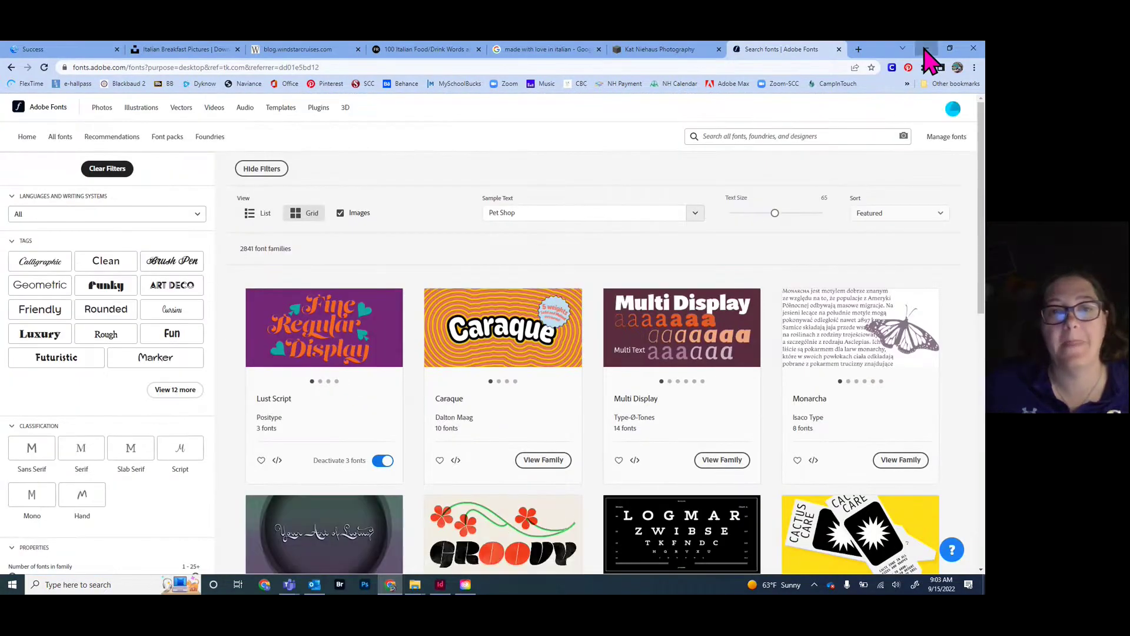
Switch back to InDesign and change the font of the cover title "fatto con amore" to Filmotype LaSalle
left_click(926, 49)
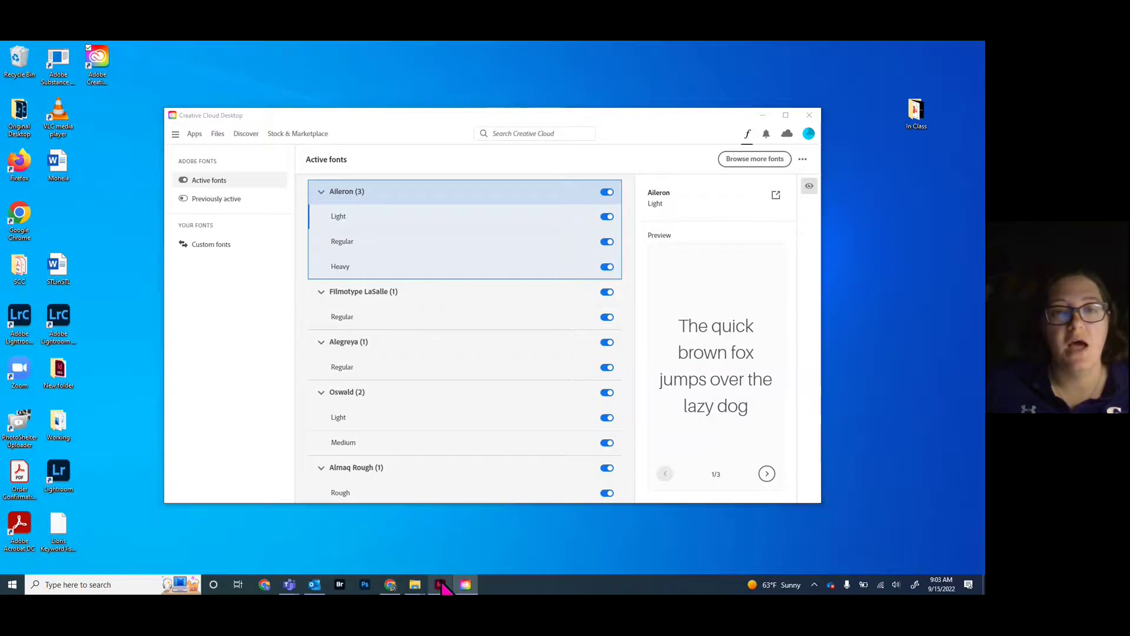
left_click(440, 586)
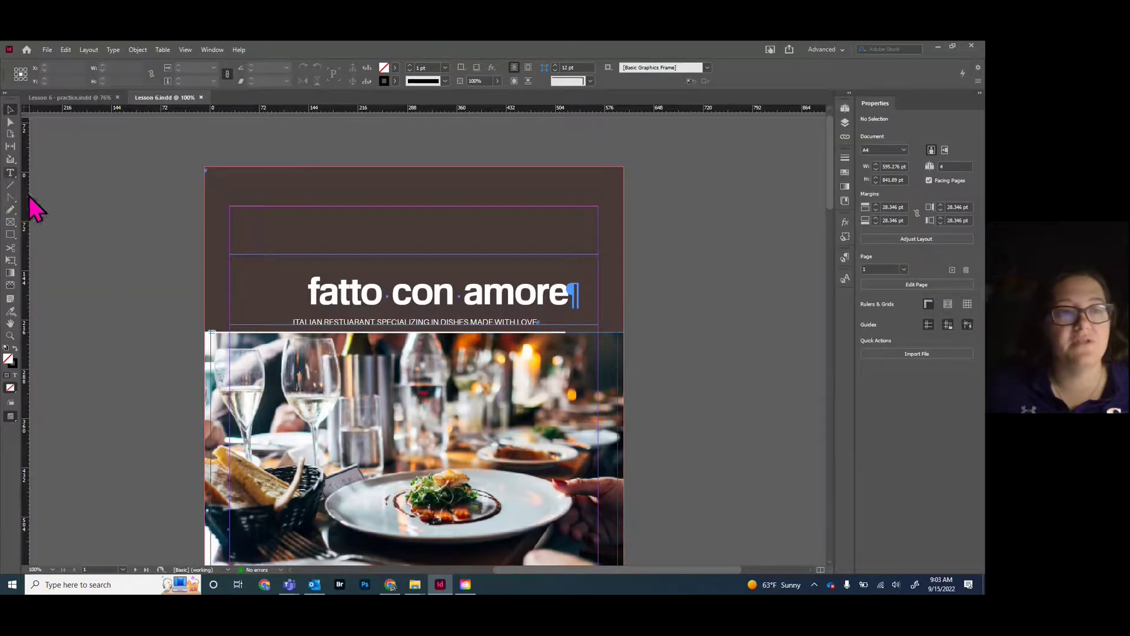
left_click(10, 172)
left_click_drag(308, 287, 572, 292)
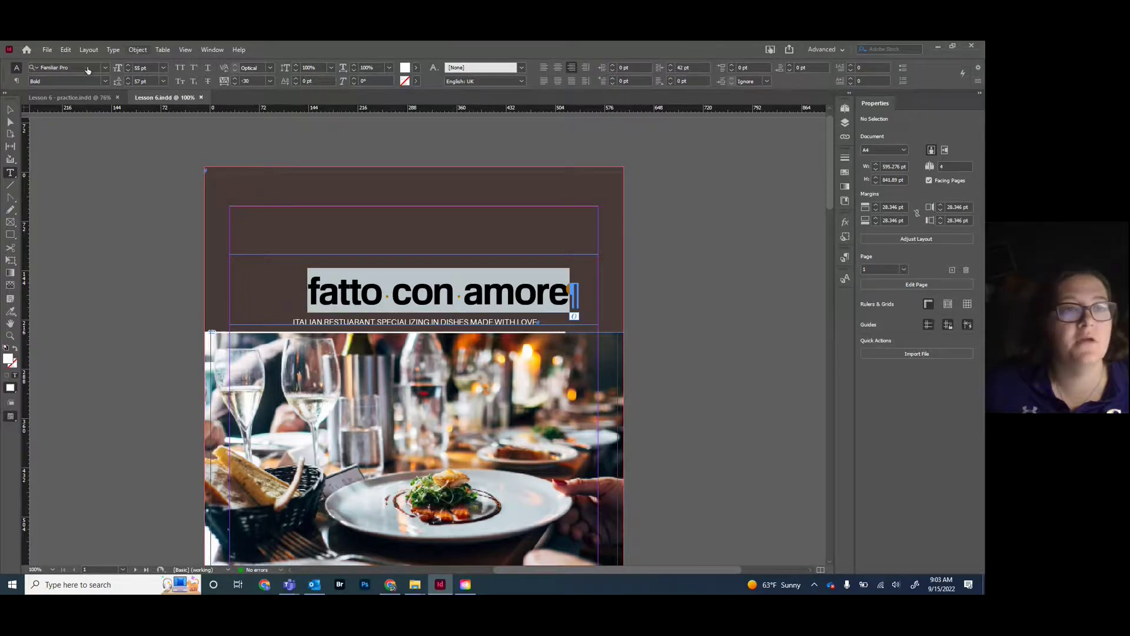
left_click(89, 69)
type("film")
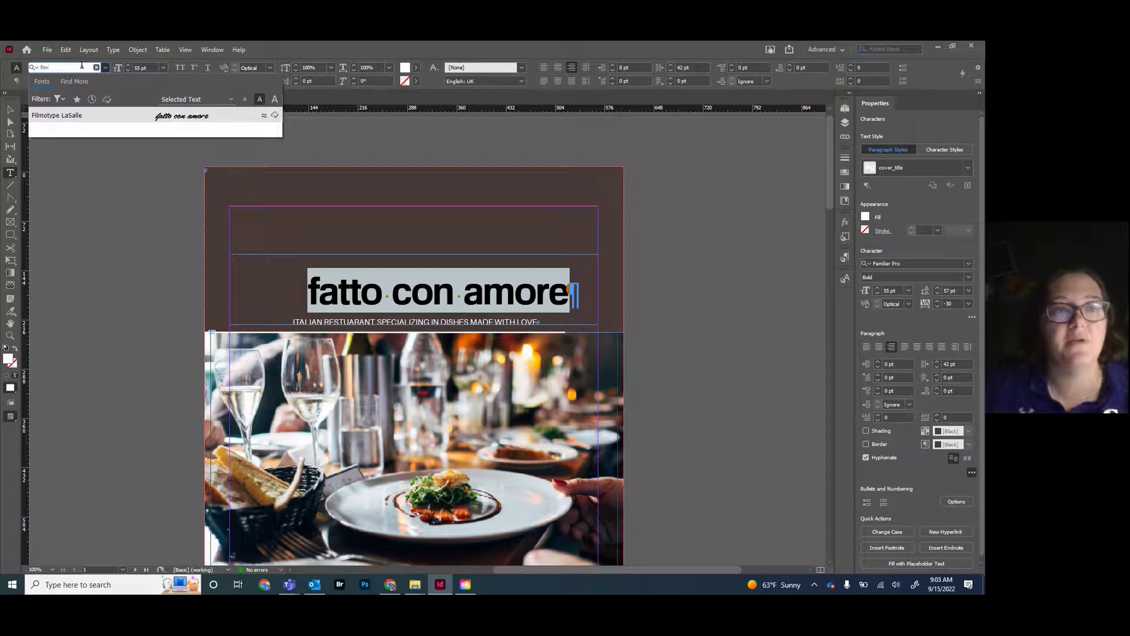
left_click(65, 118)
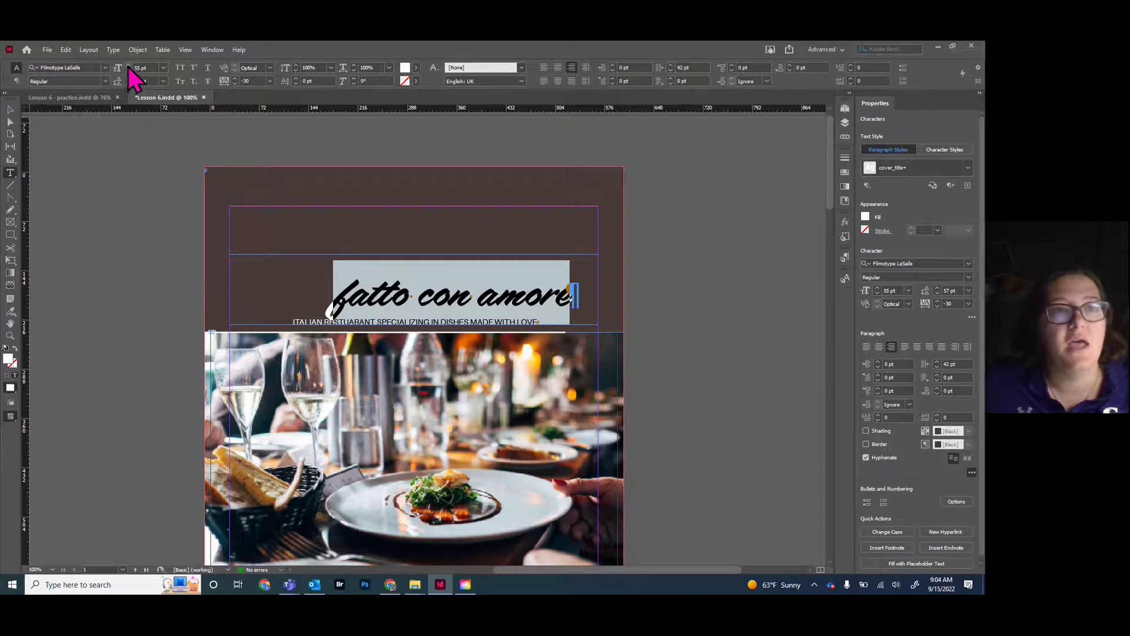
Enlarge the cover title to 66 pt and centre the subtitle line beneath it
left_click_drag(128, 66, 128, 66)
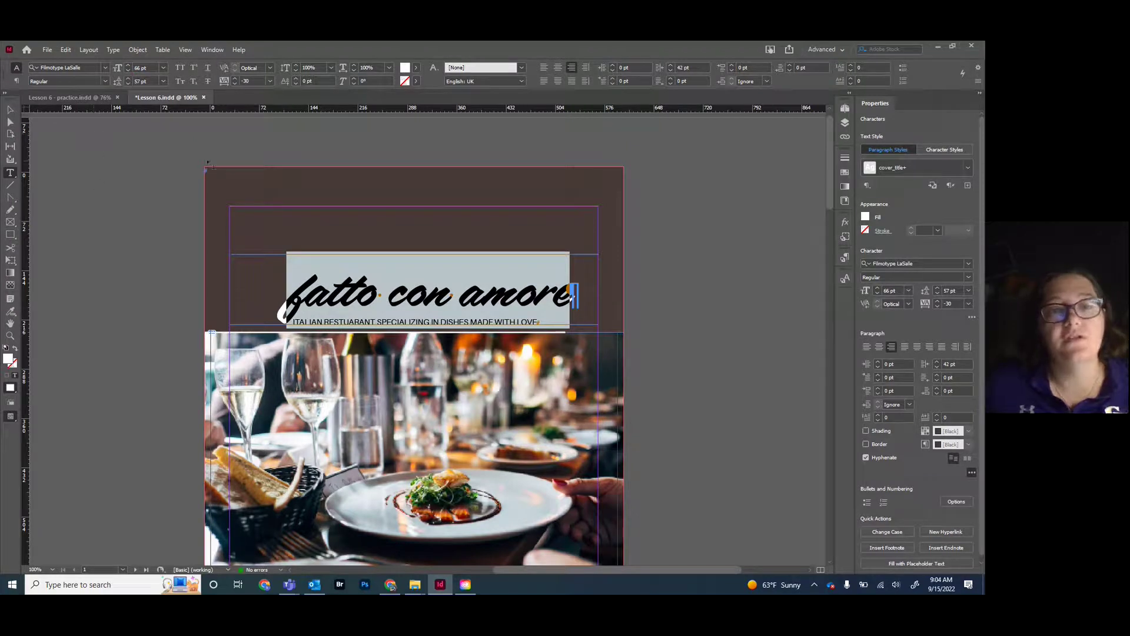
left_click(297, 322)
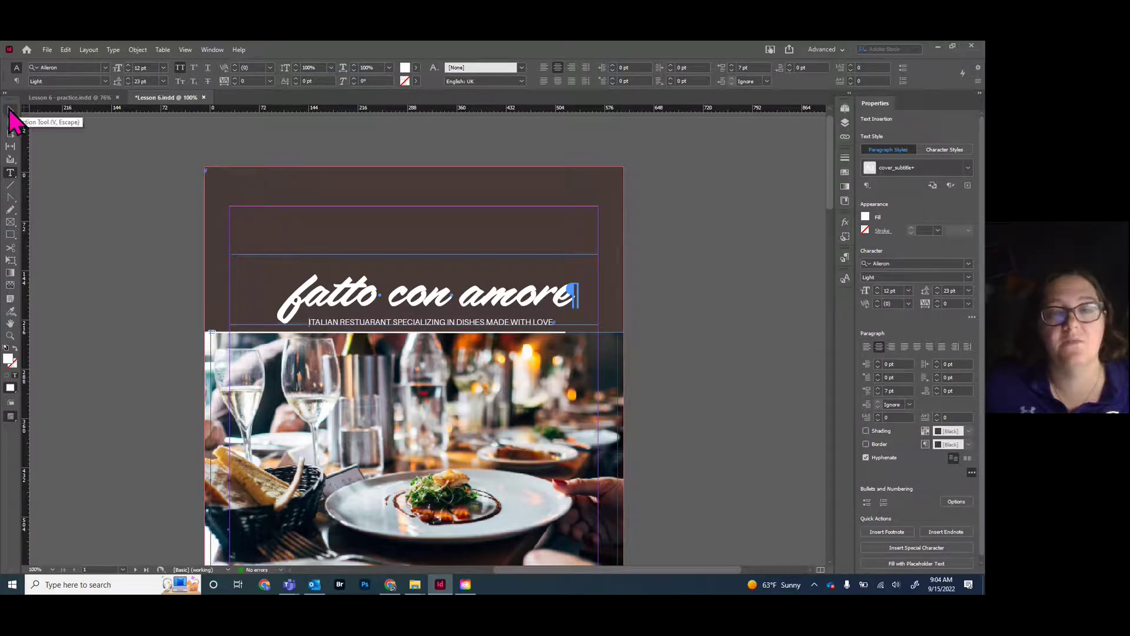
left_click(10, 110)
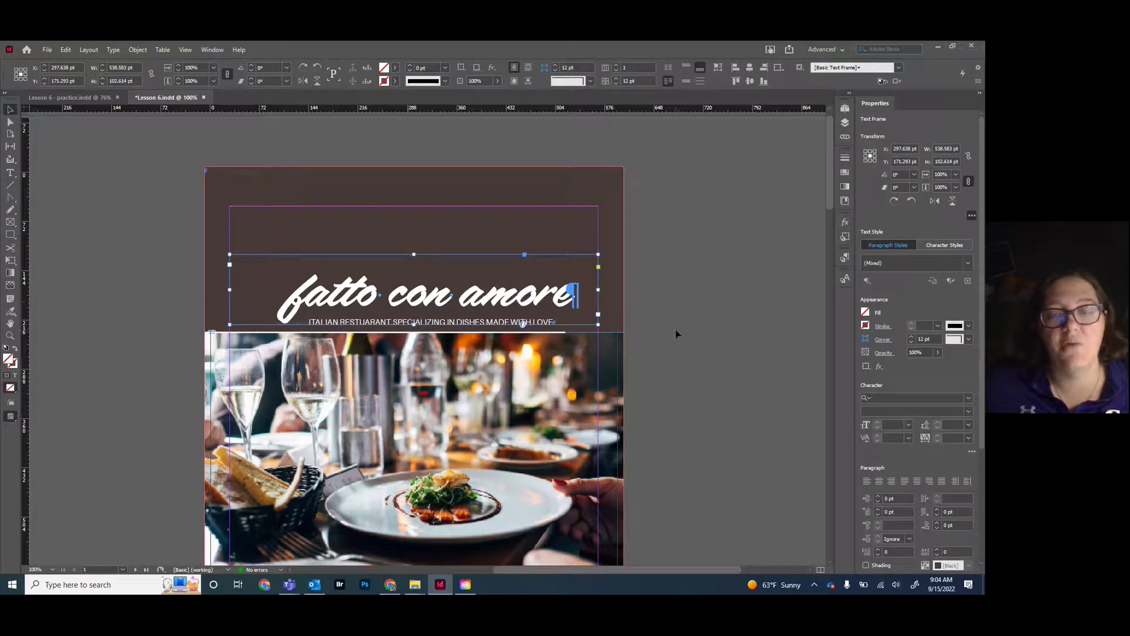
Go to the brochure's next spread with the two inside pages and fit the whole spread in the window
scroll(676, 333, "down", 1)
scroll(677, 337, "down", 1)
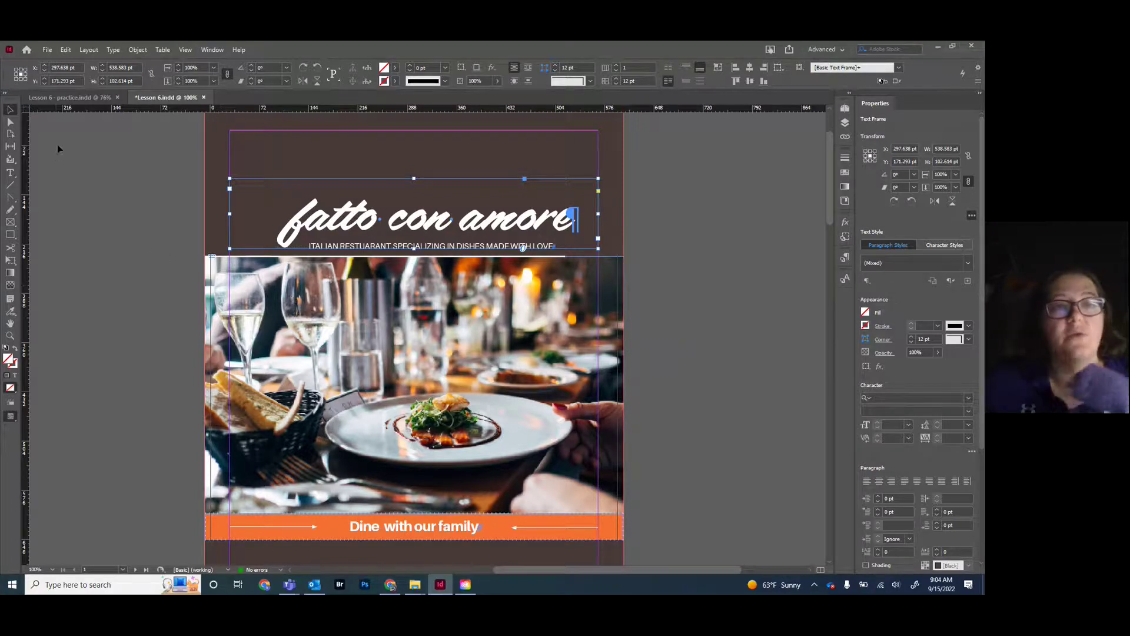
left_click(89, 50)
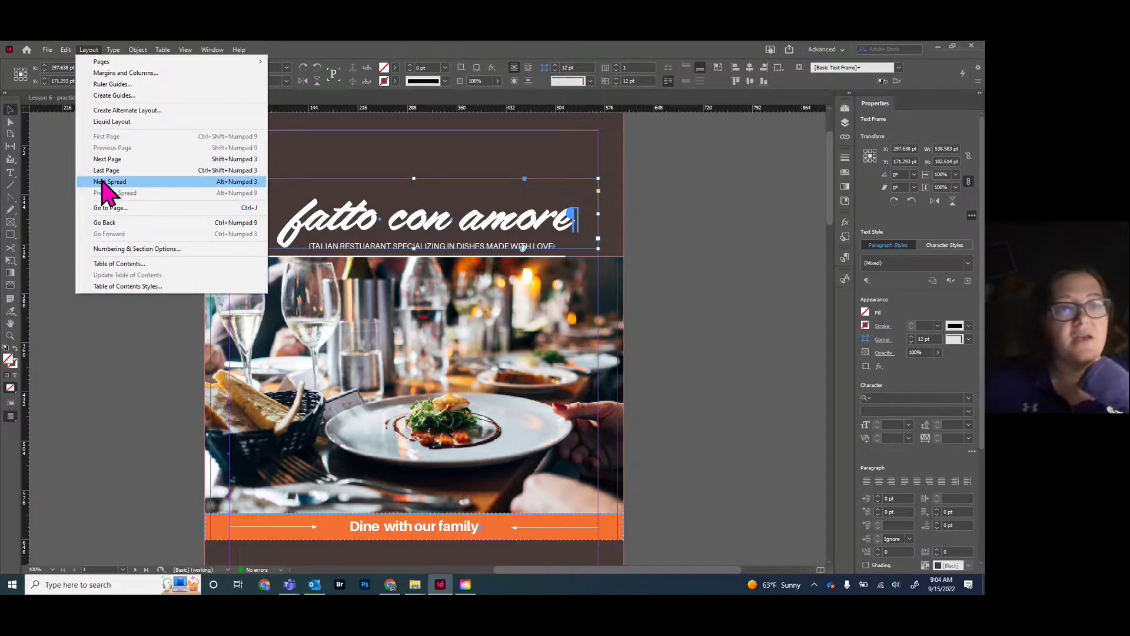
left_click(110, 182)
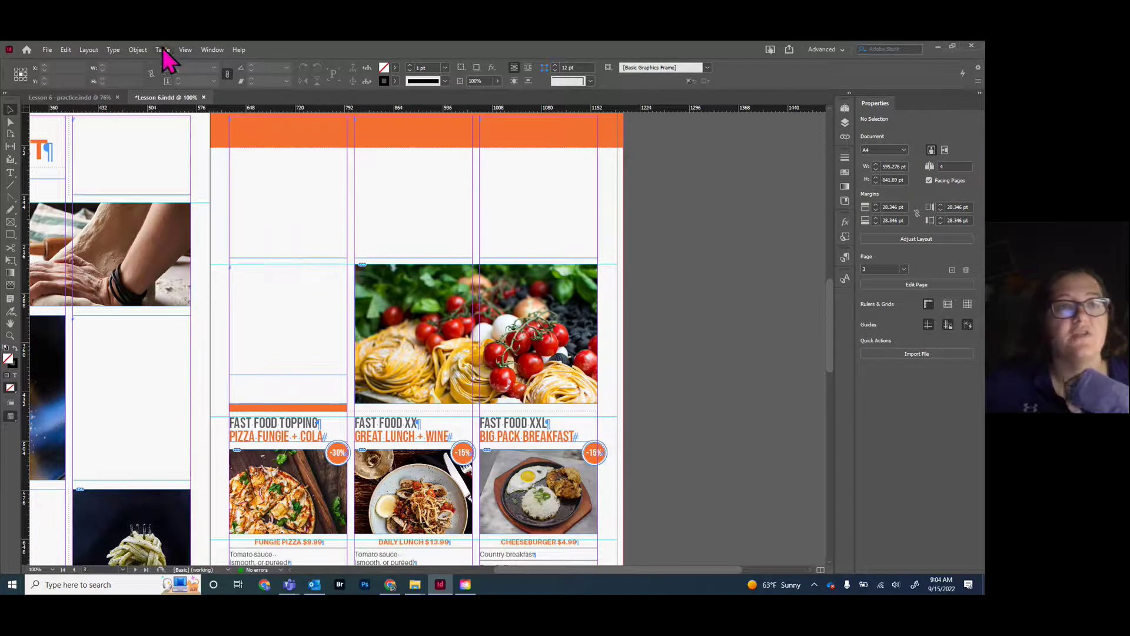
left_click(185, 51)
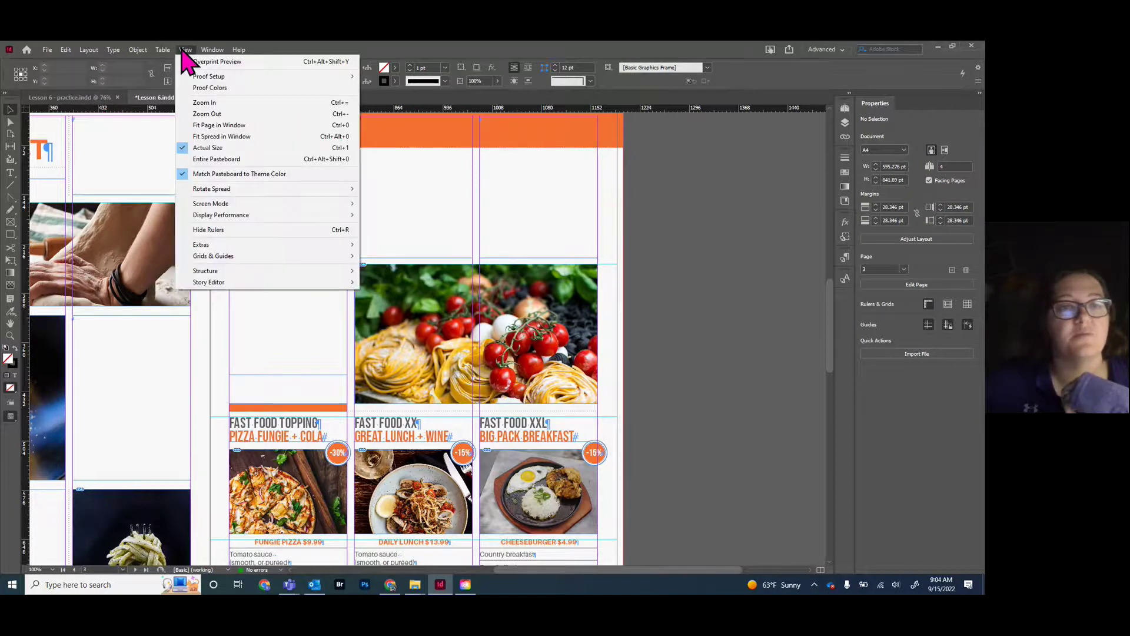
left_click(222, 137)
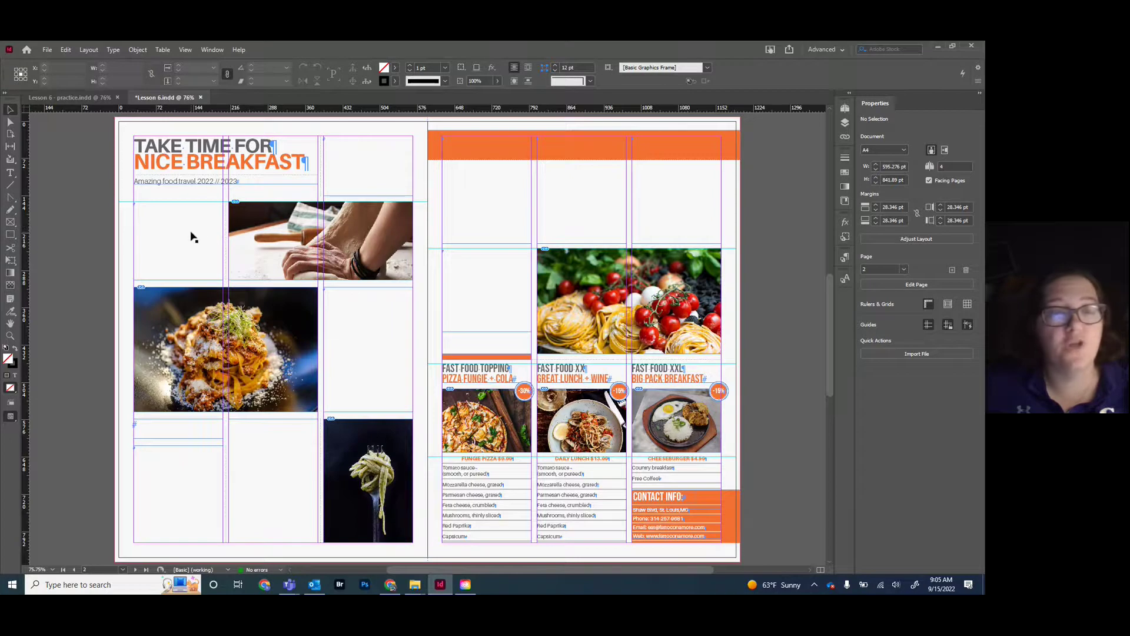
Check the empty text frames on both inside pages by selecting them one after another
left_click(153, 231)
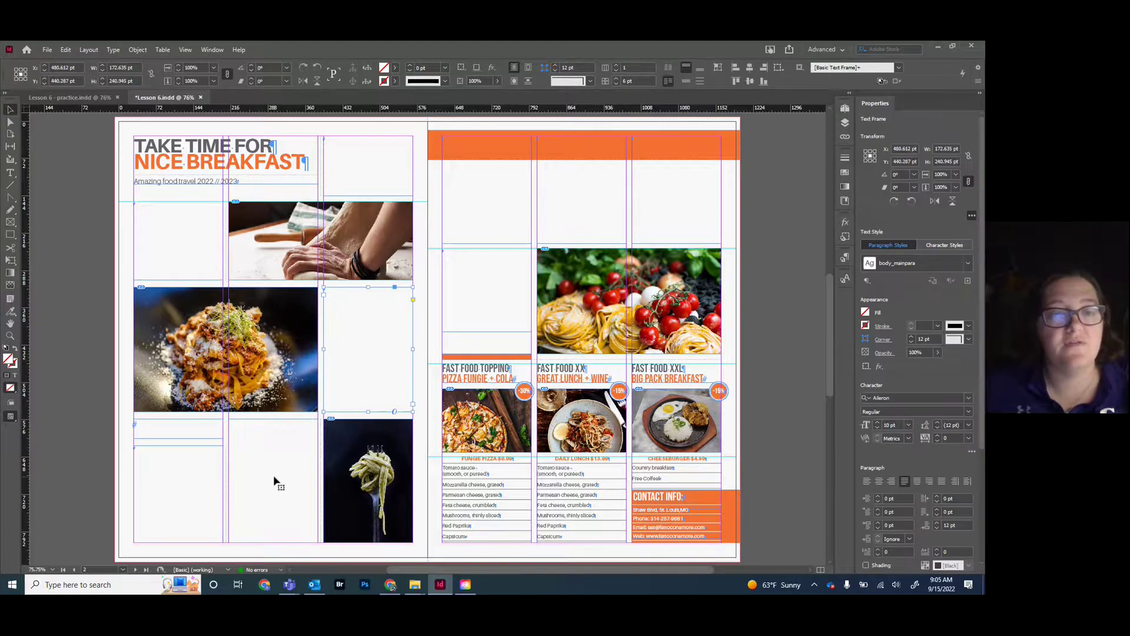
left_click(197, 484)
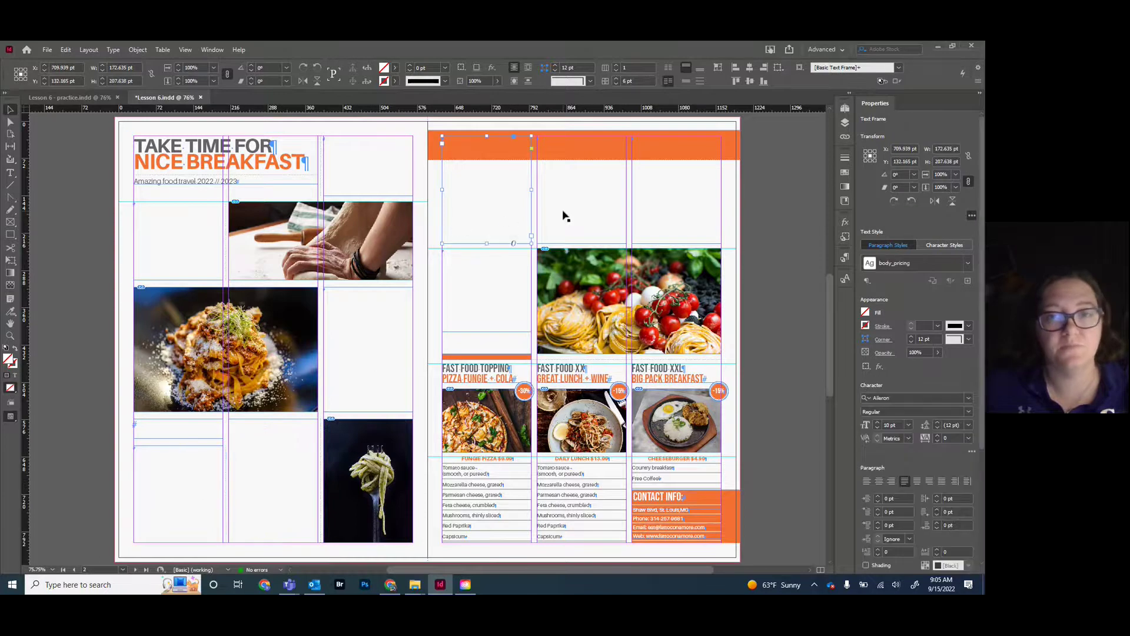
left_click(495, 310)
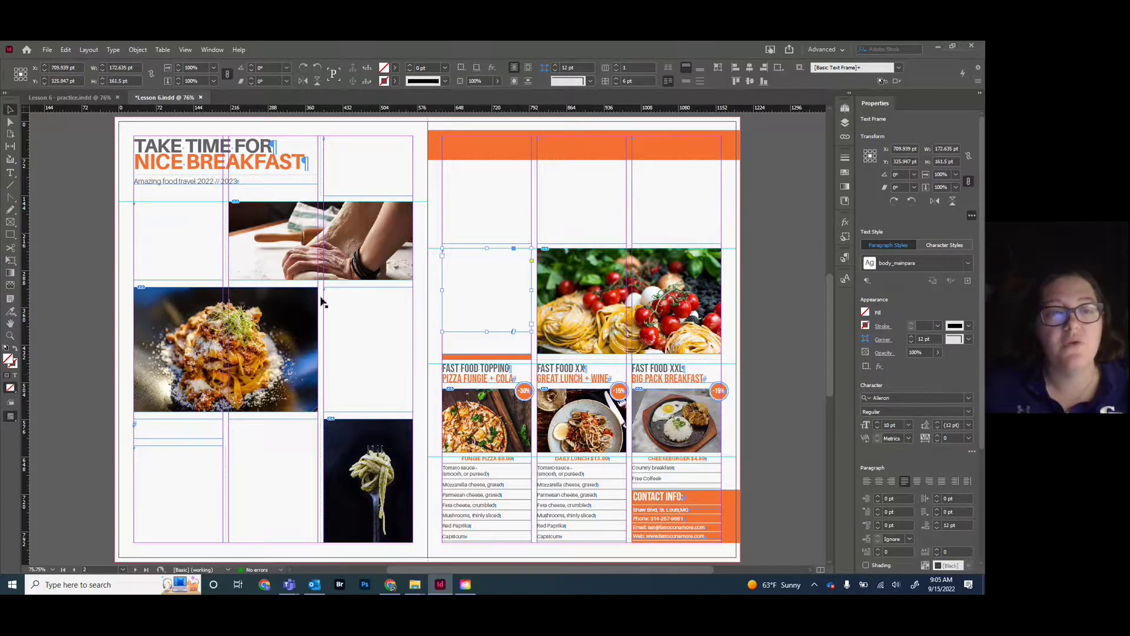
left_click(178, 228)
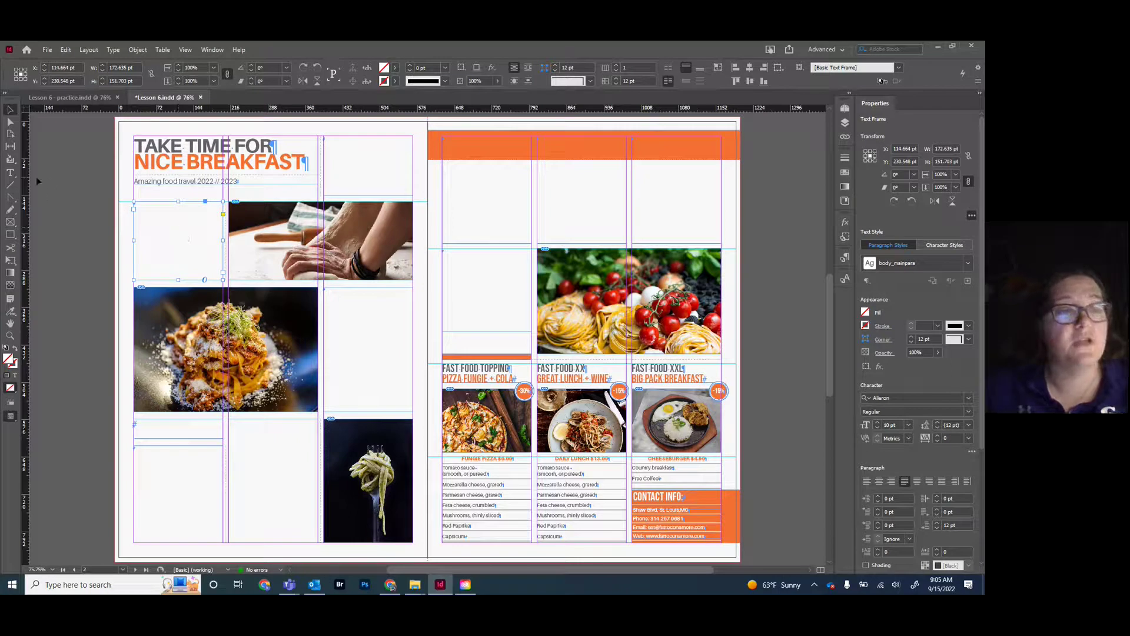
Replace the orange heading line "NICE BREAKFAST" with "TRUE ITALIAN" and deselect the text
left_click(10, 174)
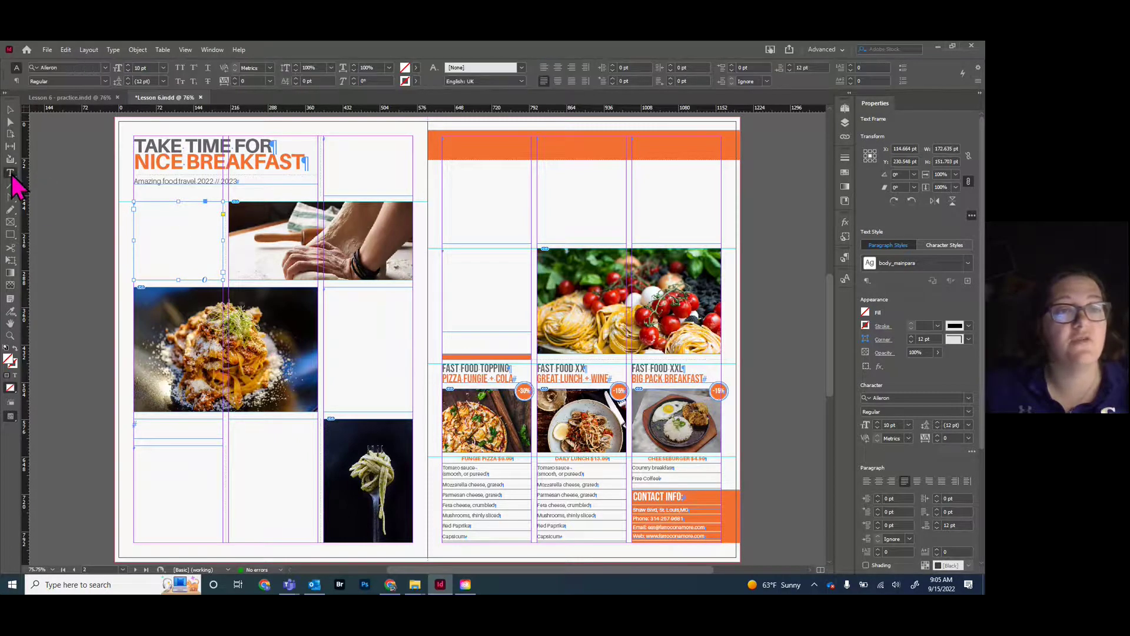
left_click_drag(134, 162, 305, 167)
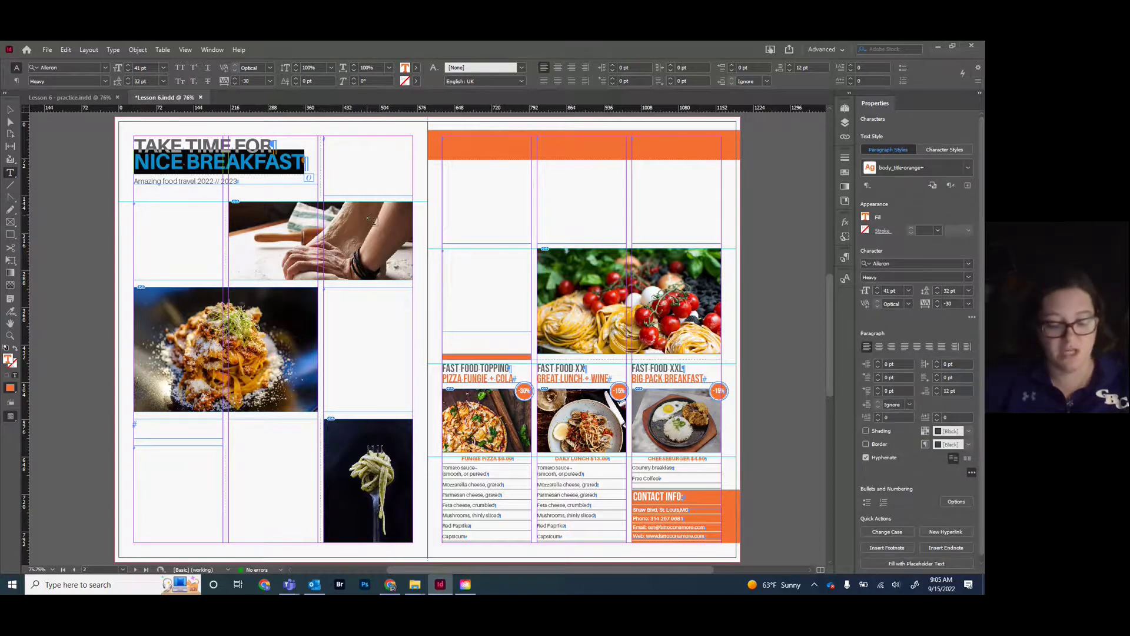
type("Tu")
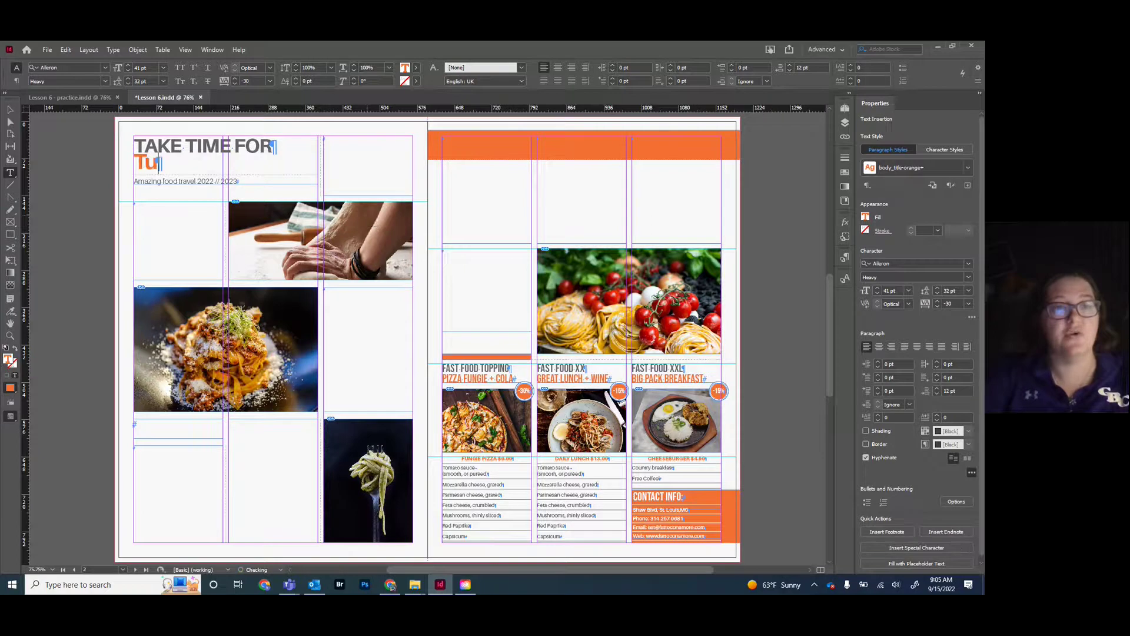
key("BackSpace")
type("RUE")
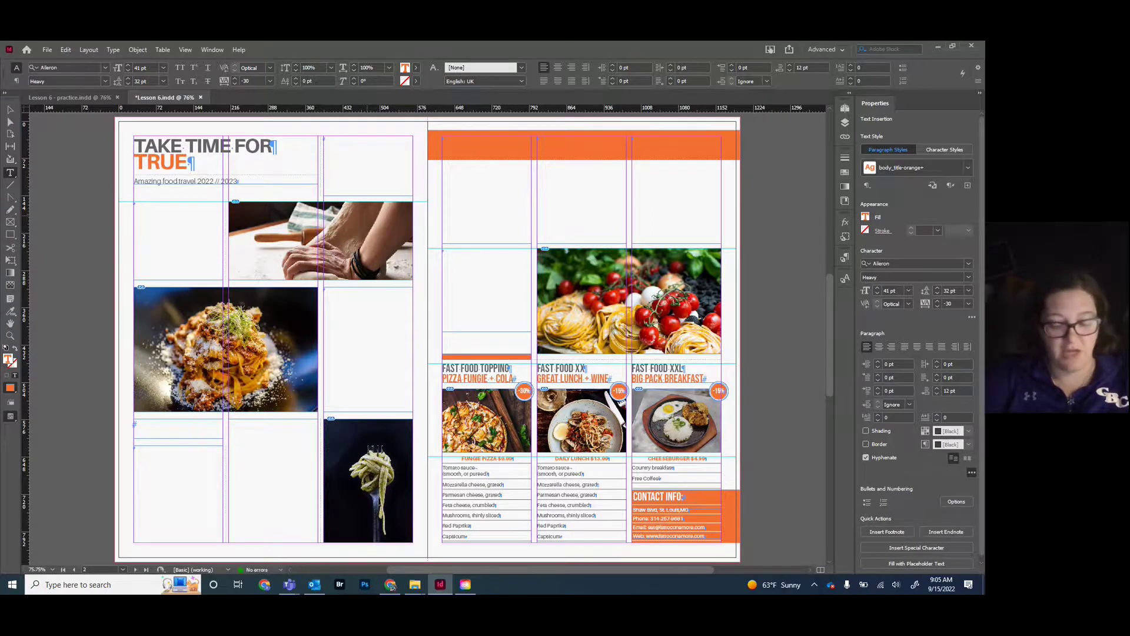
type("ITALIAN")
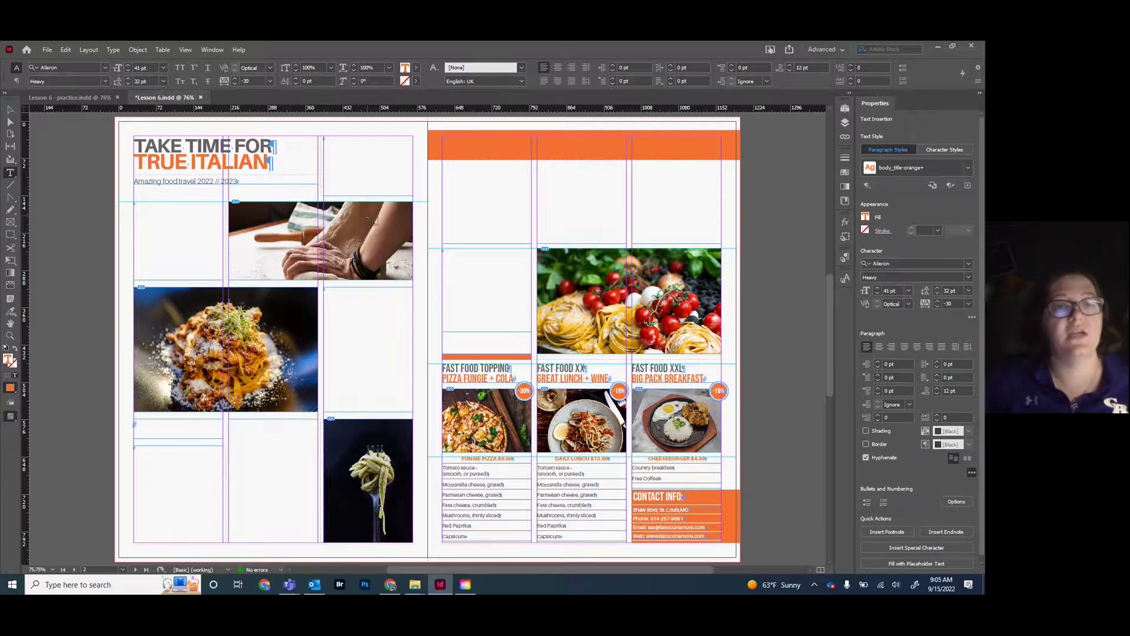
left_click(10, 110)
left_click(52, 157)
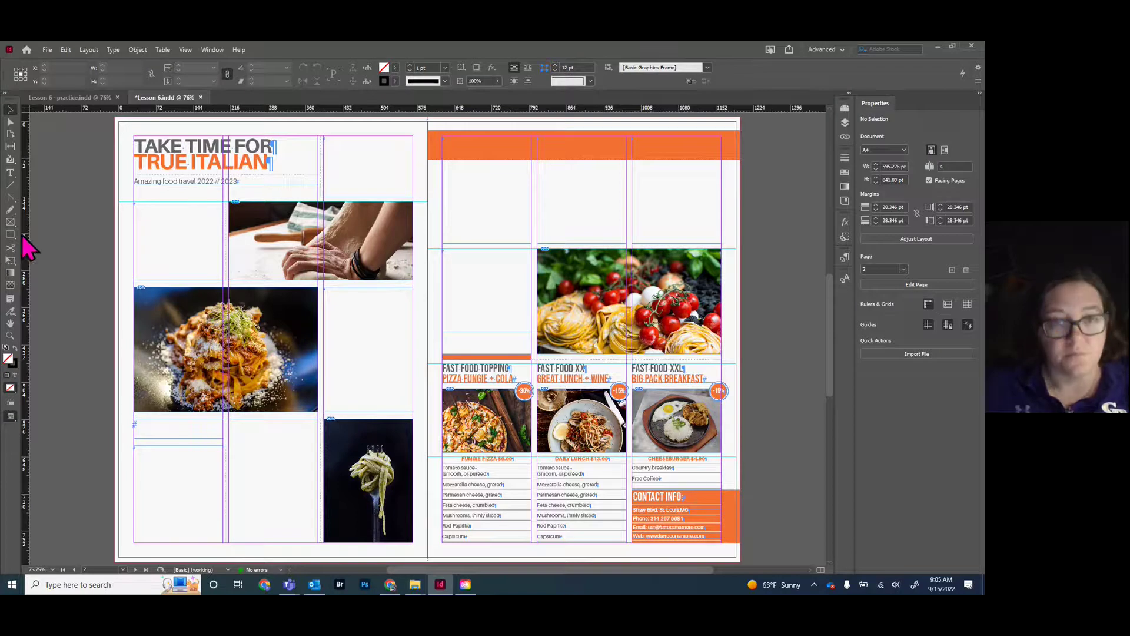
Place the Word document Article 1 from the lesson's Text folder into the empty frame beside the dough-kneading photo
left_click(190, 235)
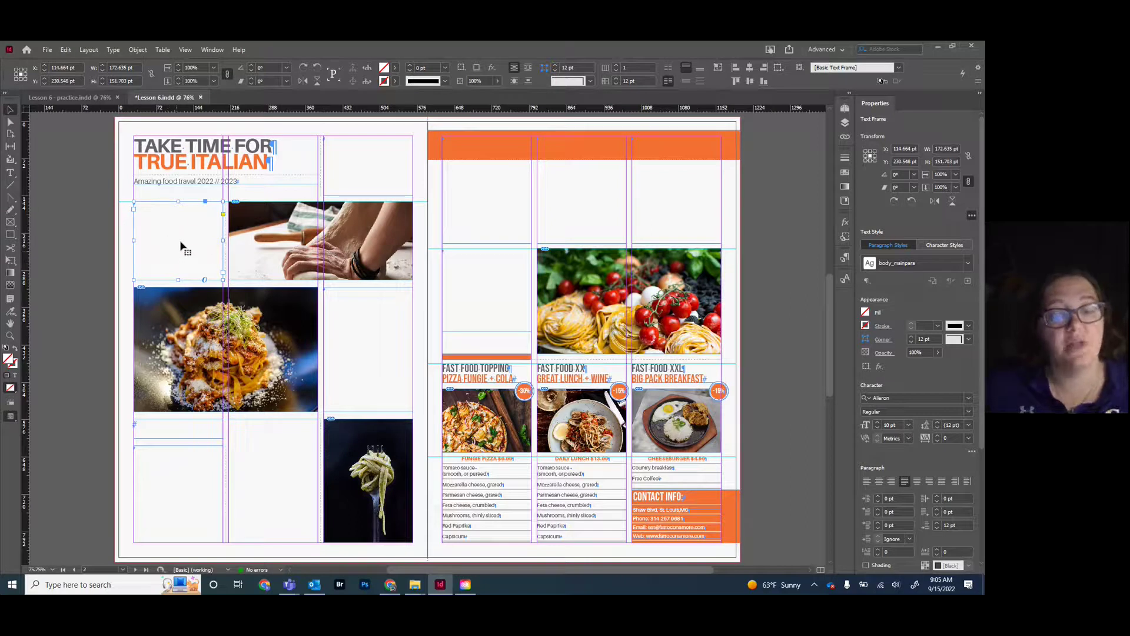
key("ctrl+d")
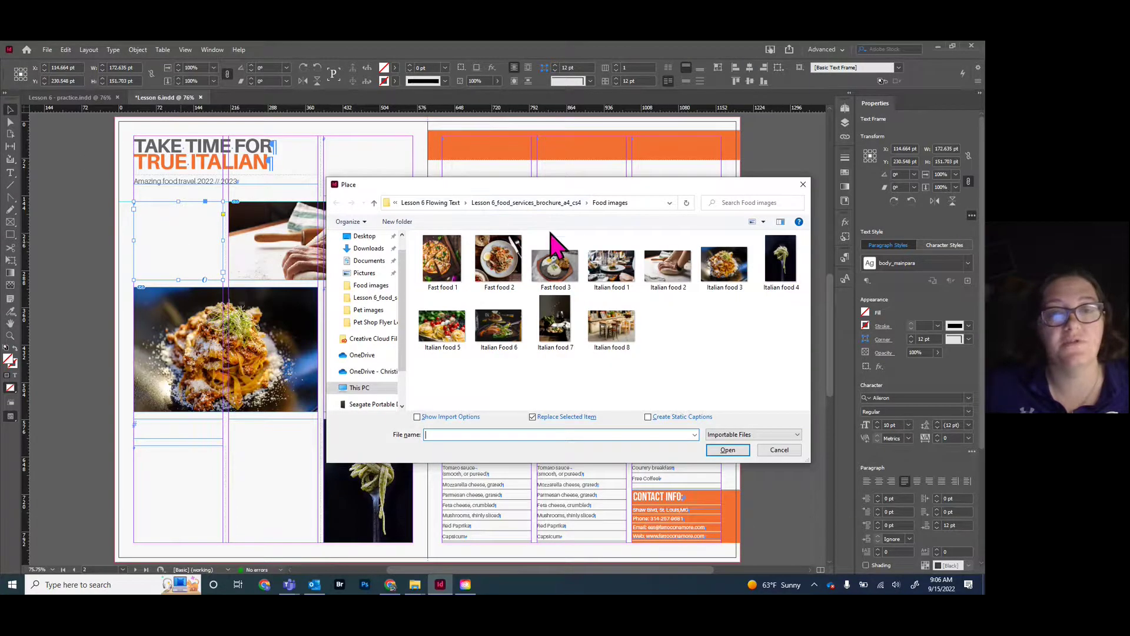
left_click(527, 204)
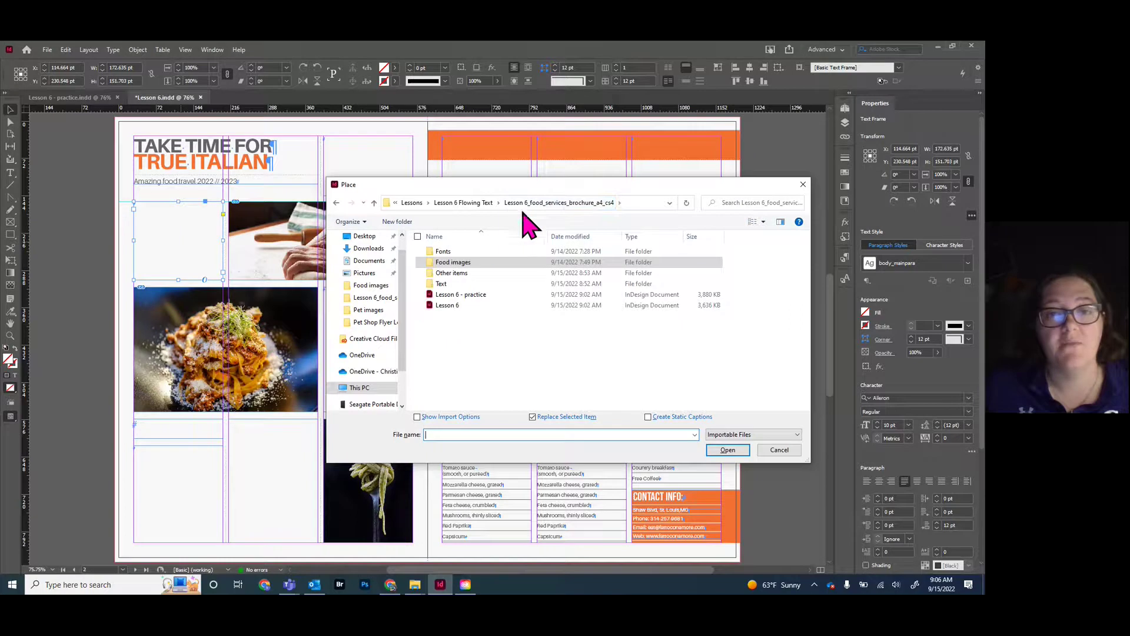
double_click(442, 284)
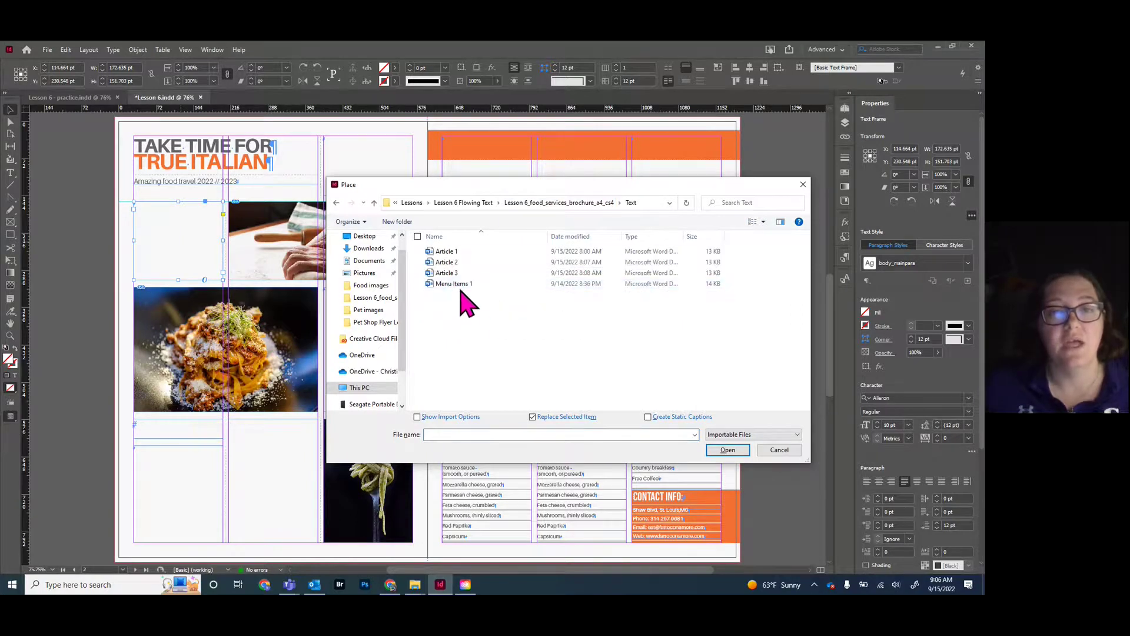
left_click(449, 253)
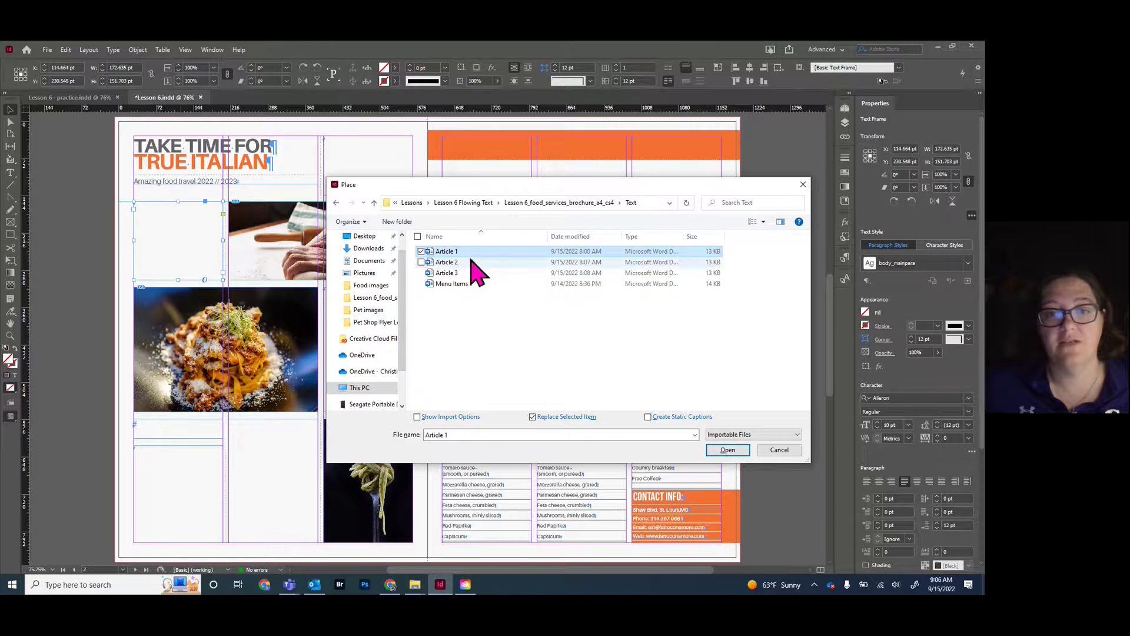
left_click(729, 451)
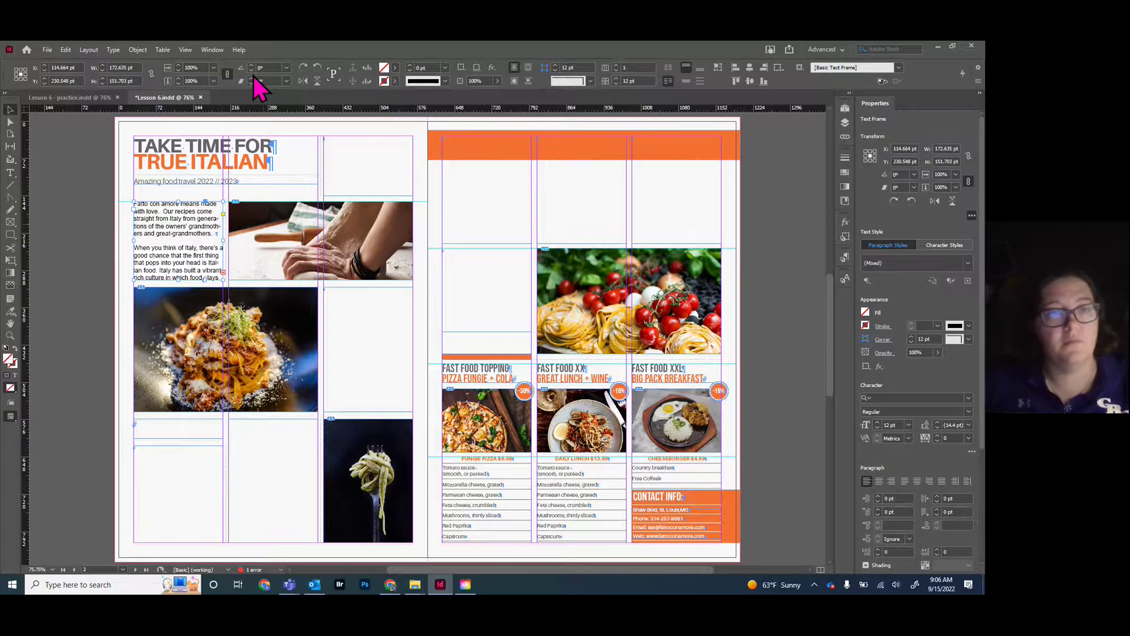
Compare with the text layout on the inside spread of Lesson 6 - practice.indd, and return to Lesson 6.indd
left_click(88, 97)
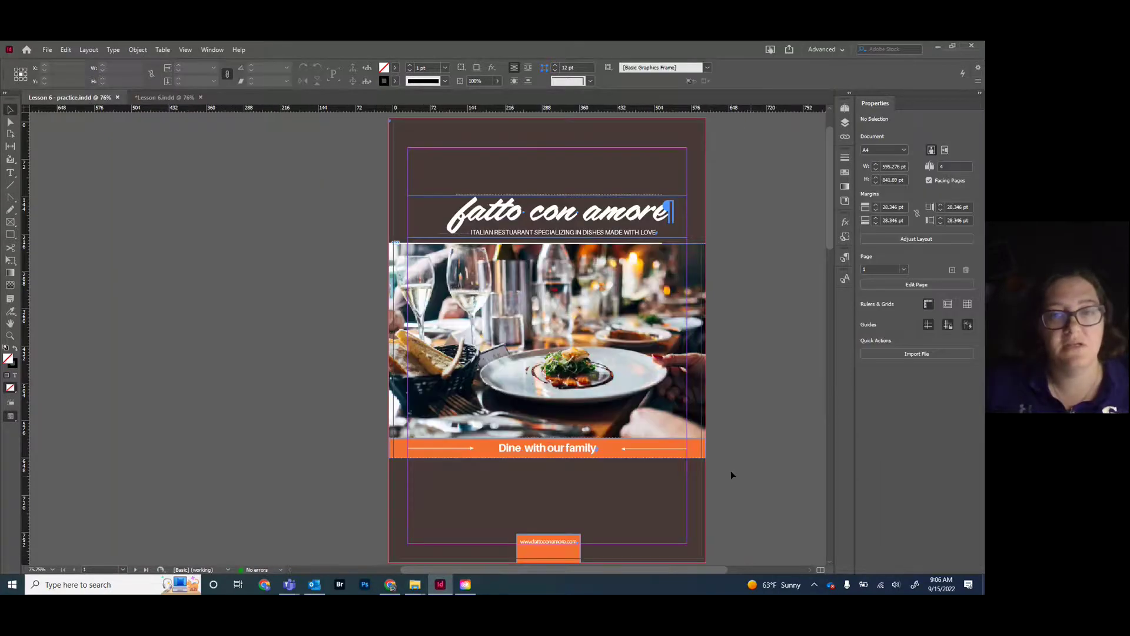
scroll(730, 471, "down", 4)
scroll(553, 441, "down", 3)
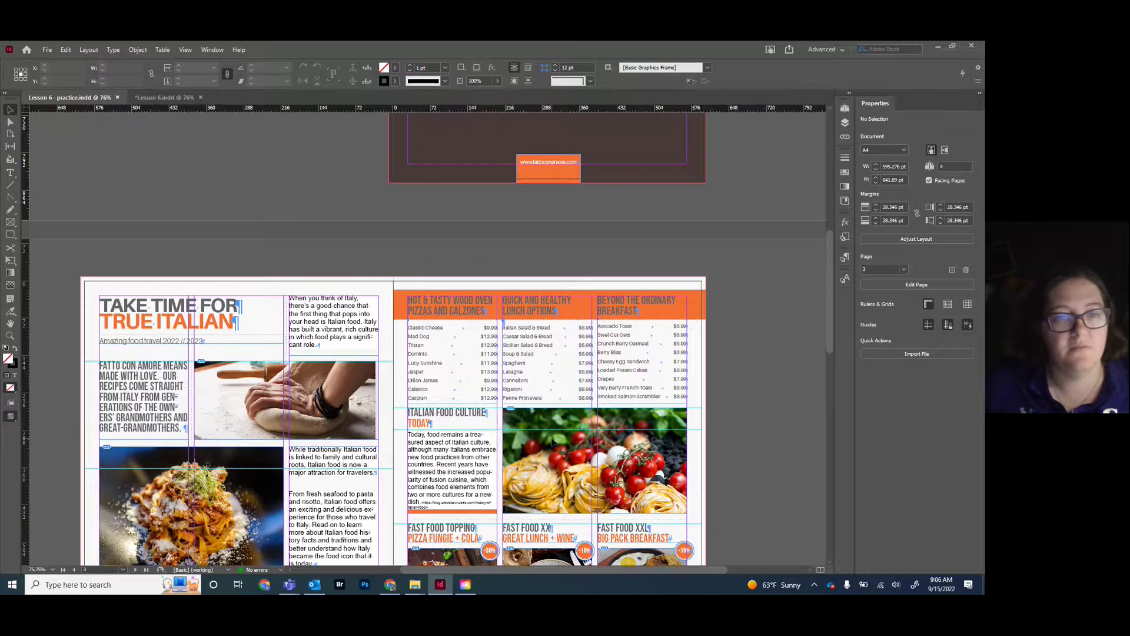
scroll(552, 440, "down", 2)
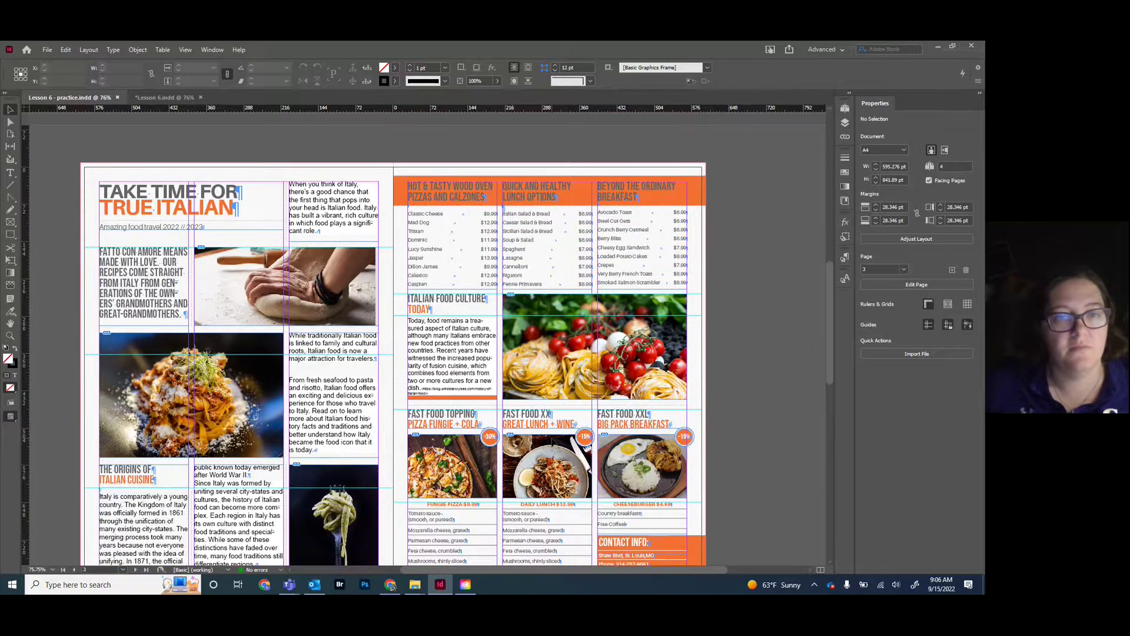
left_click(176, 96)
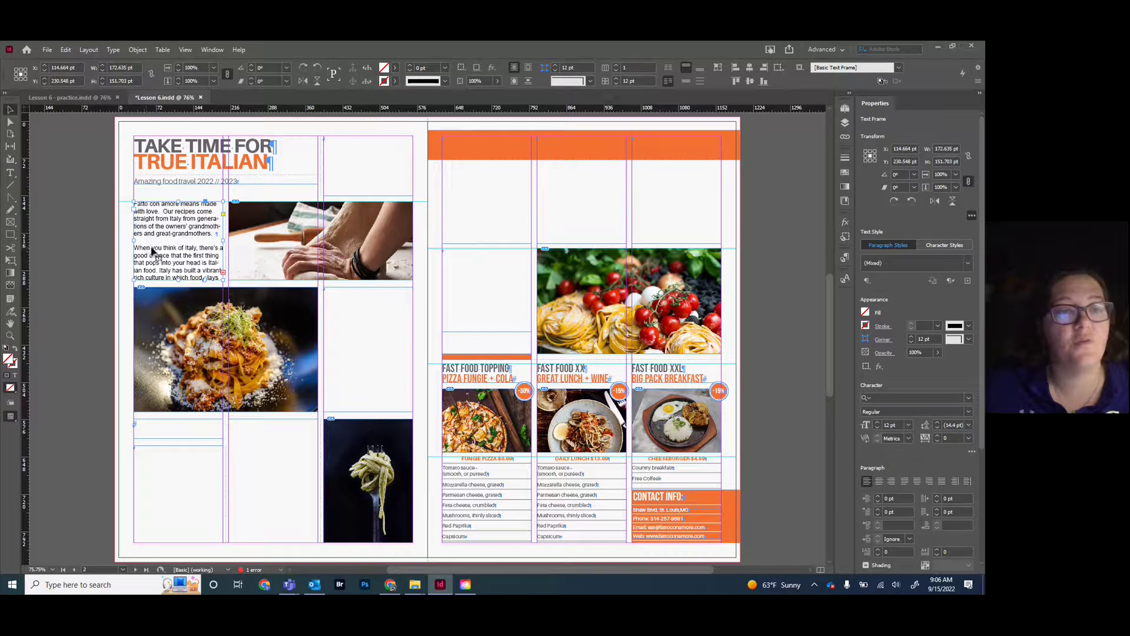
Thread the article's overset text into the third-column frame above the dough photo and on into the frame below it
left_click(223, 273)
left_click(325, 141)
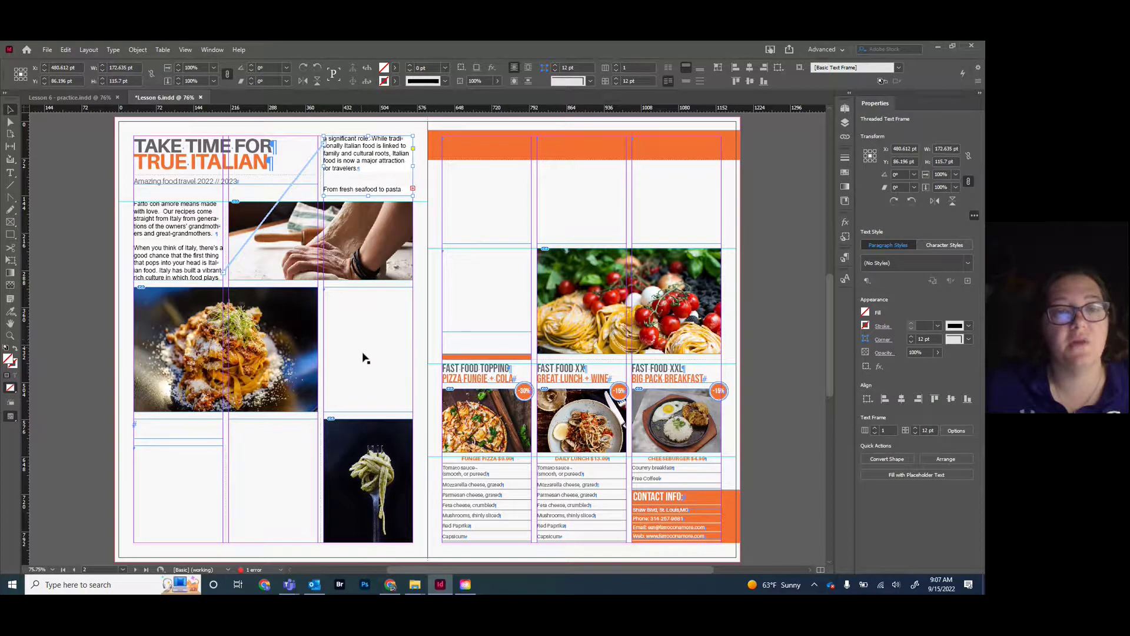
left_click(413, 190)
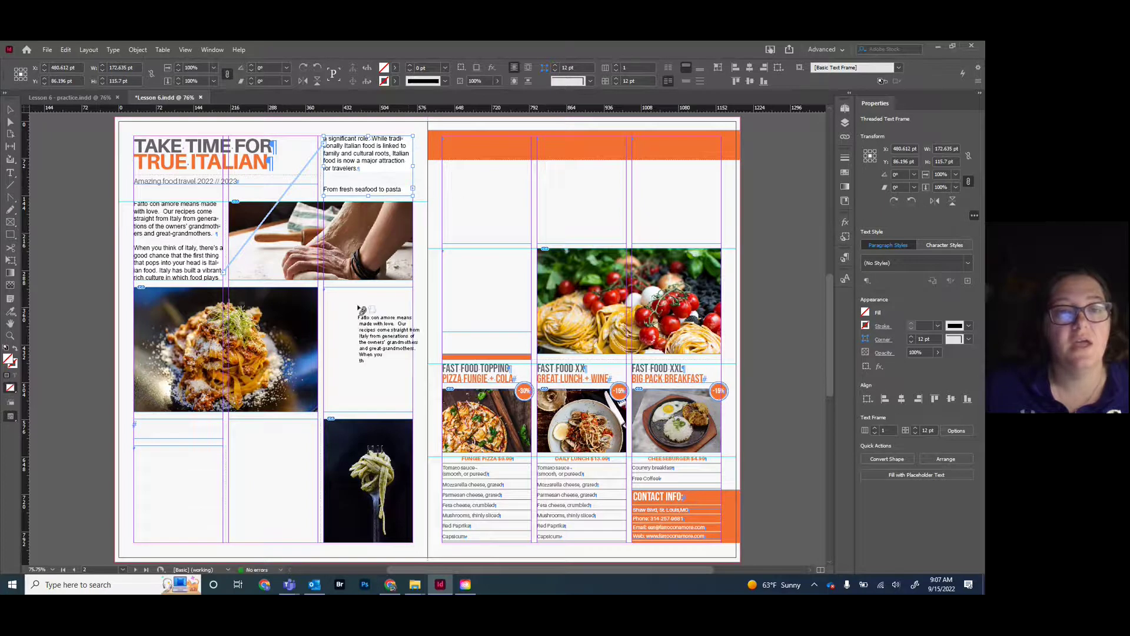
left_click(342, 301)
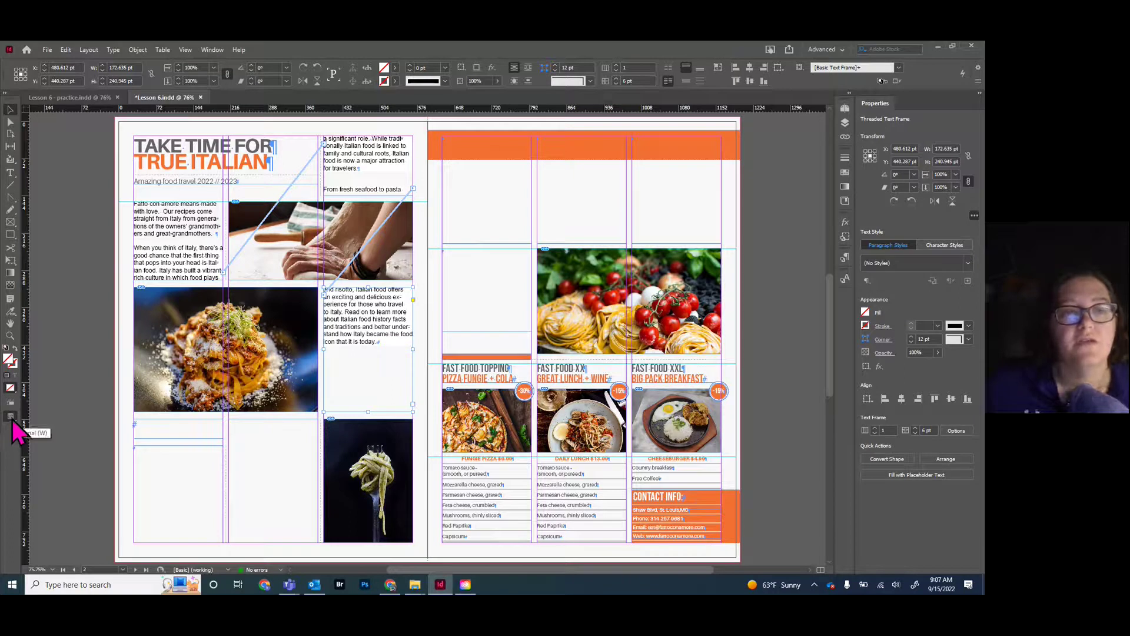
Apply the body_h1-grey paragraph style to the article's opening paragraph, "Fatto con amore means made with love", and deselect it
left_click(10, 176)
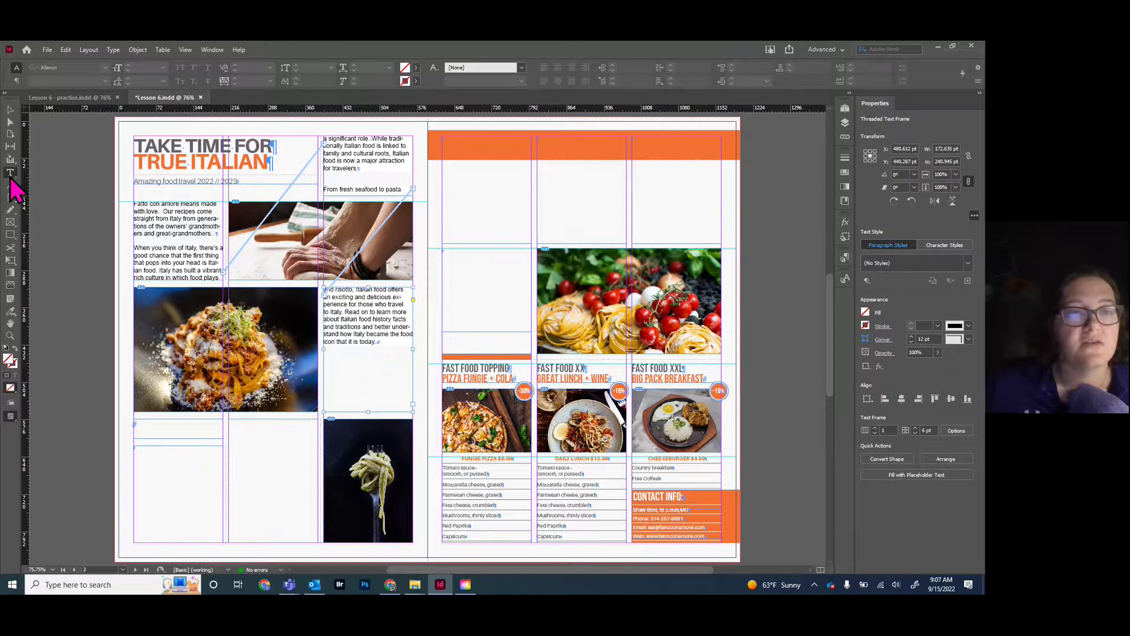
left_click_drag(134, 203, 220, 241)
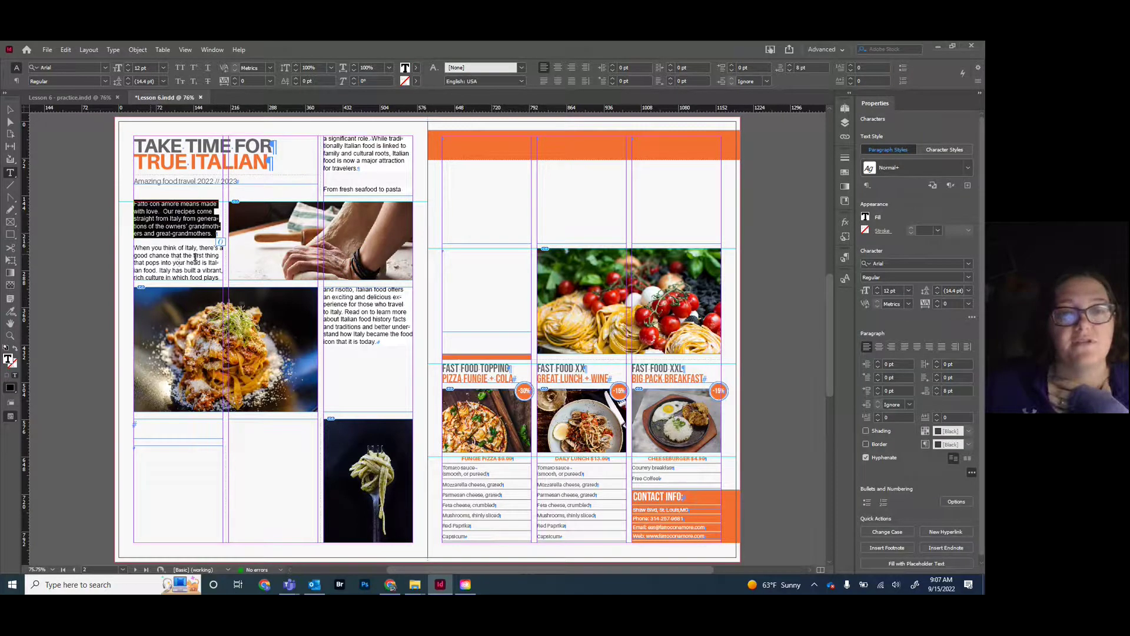
left_click(845, 258)
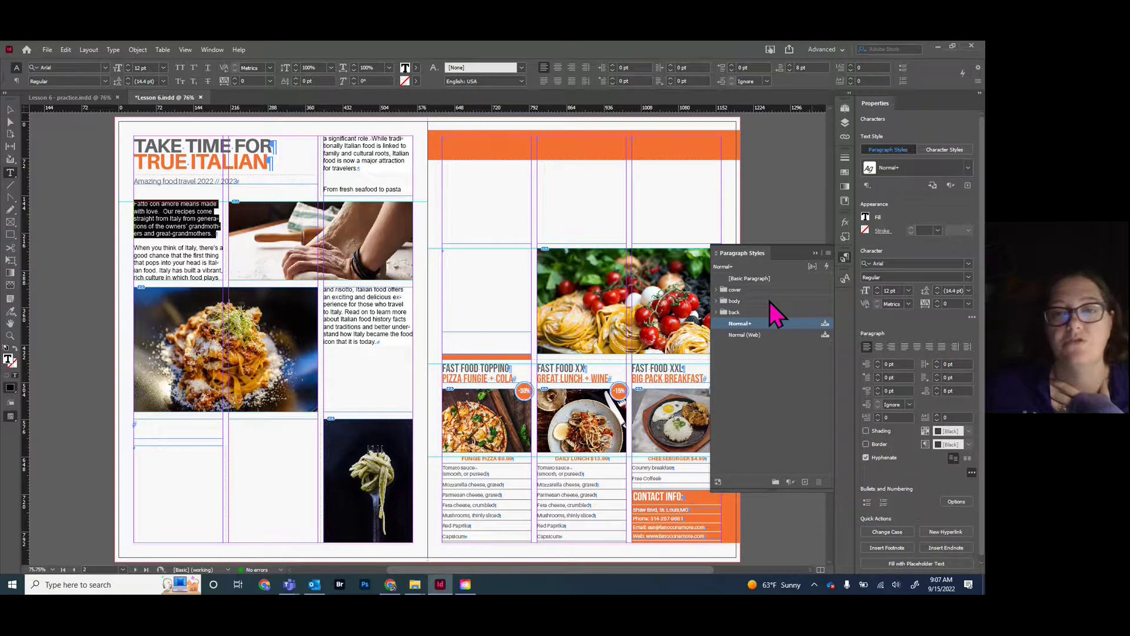
left_click(716, 301)
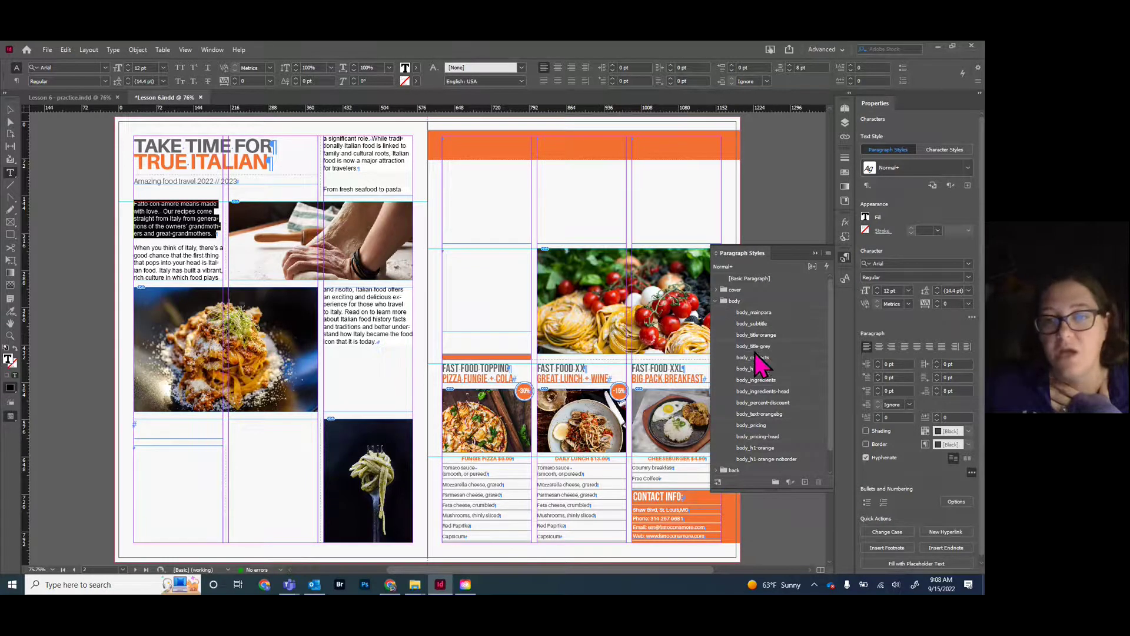
left_click(765, 369)
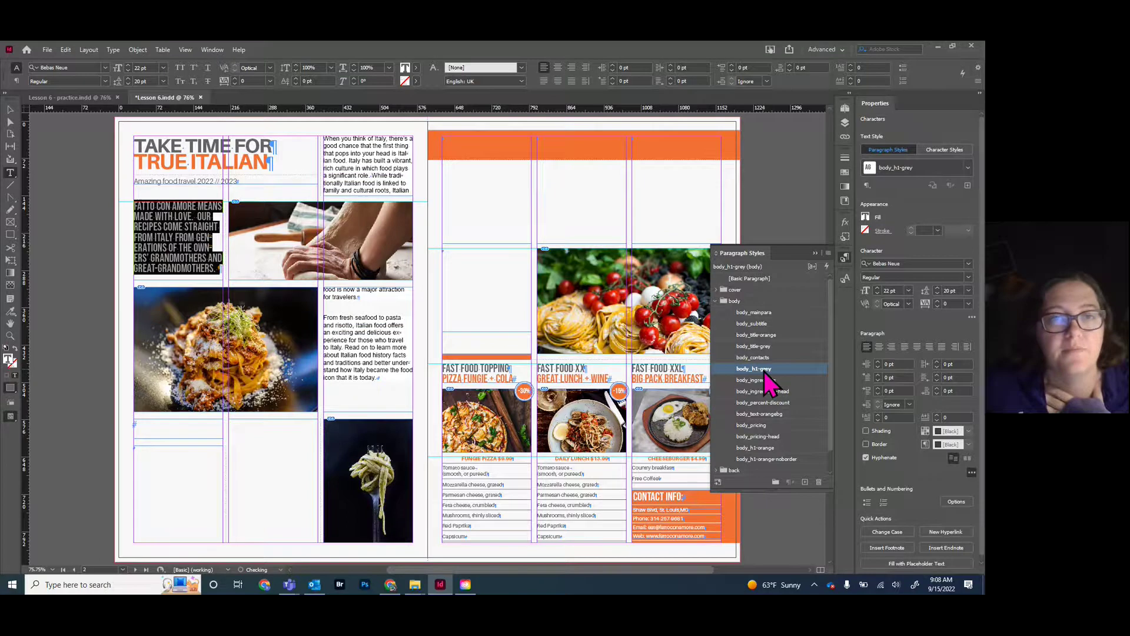
left_click(10, 109)
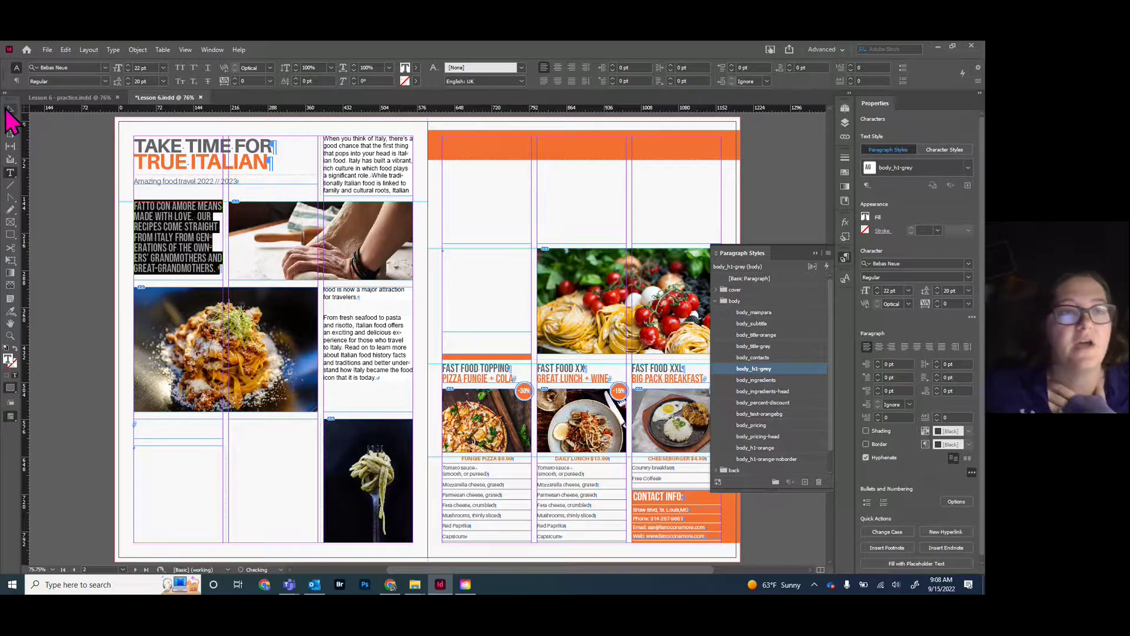
left_click(39, 133)
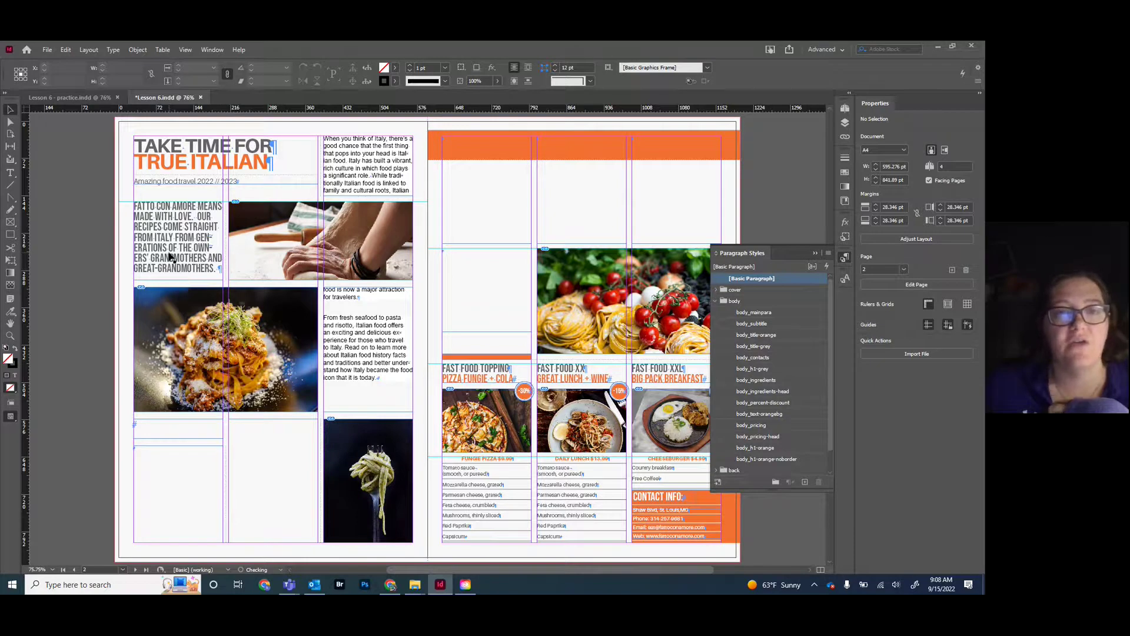
Set the third-column article text around the dough photo to 13 pt with 15 pt leading, and deselect it
left_click(10, 173)
left_click_drag(325, 138, 399, 377)
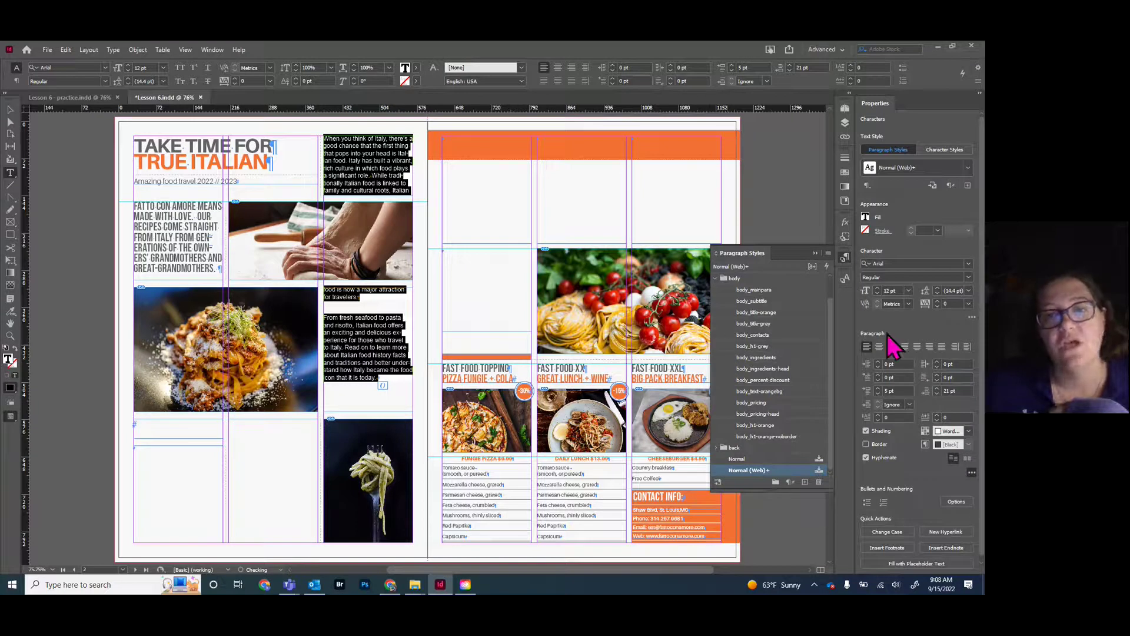
left_click(878, 288)
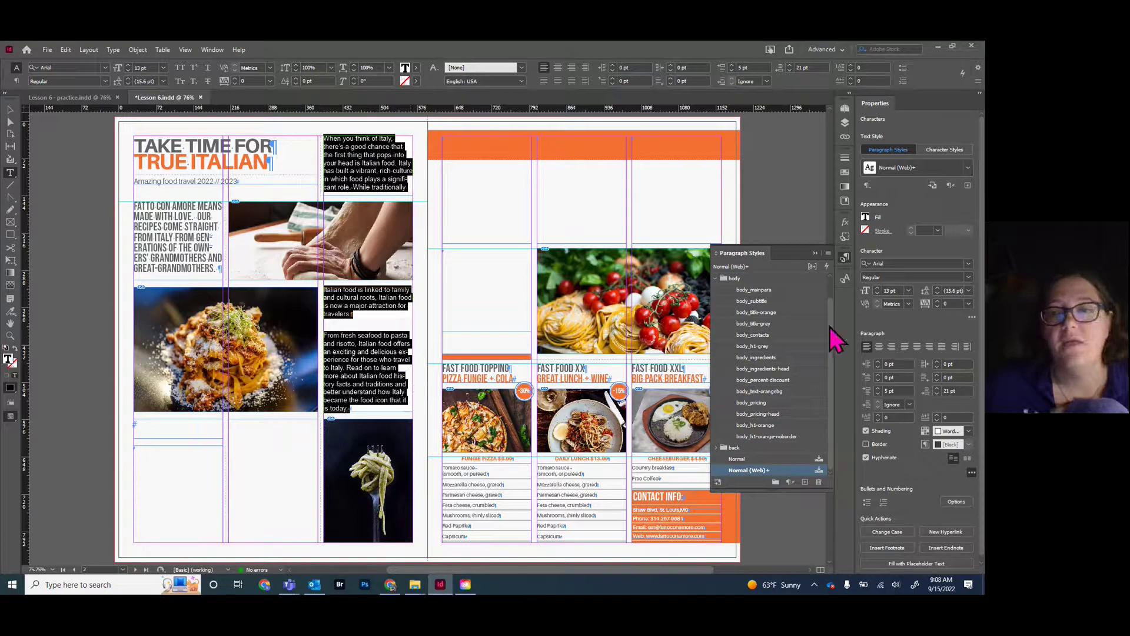
left_click(952, 290)
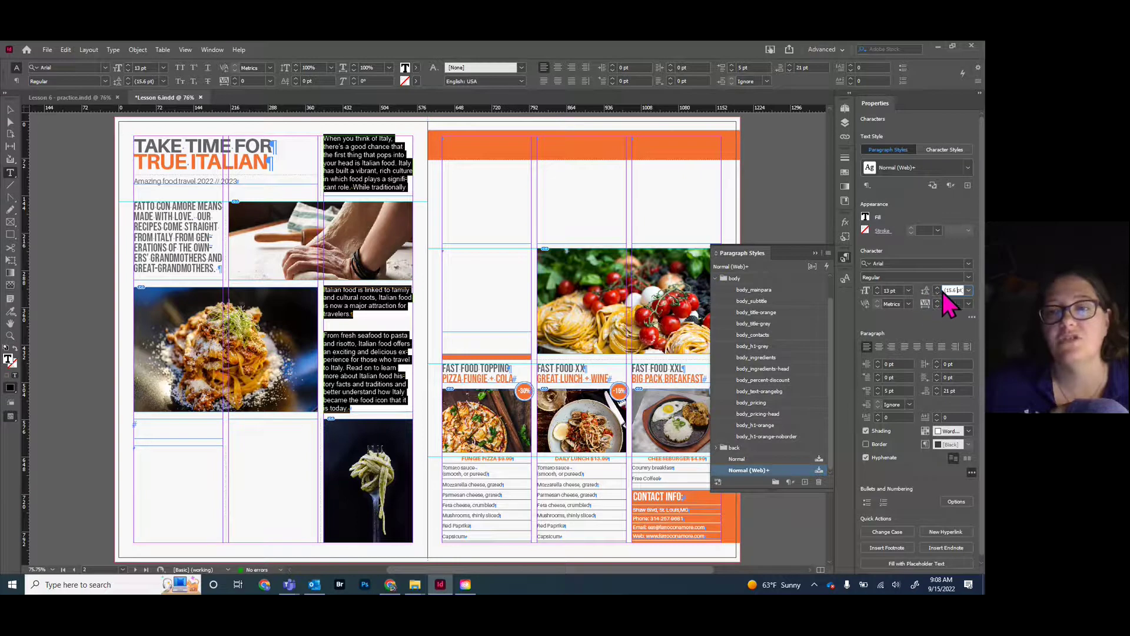
left_click_drag(959, 290, 944, 290)
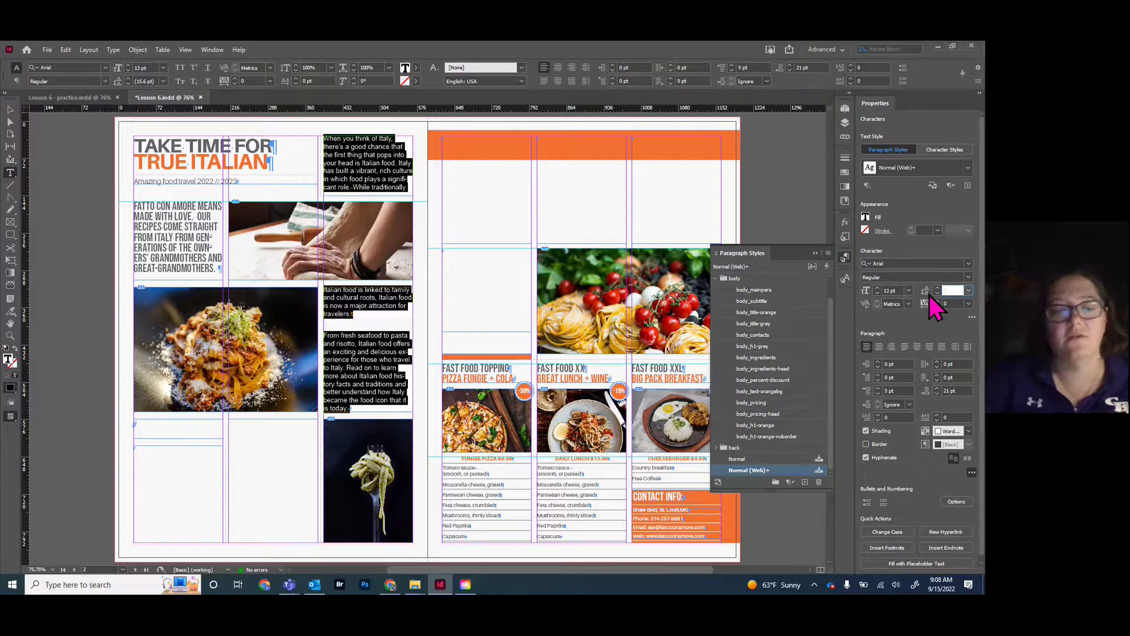
key("Tab")
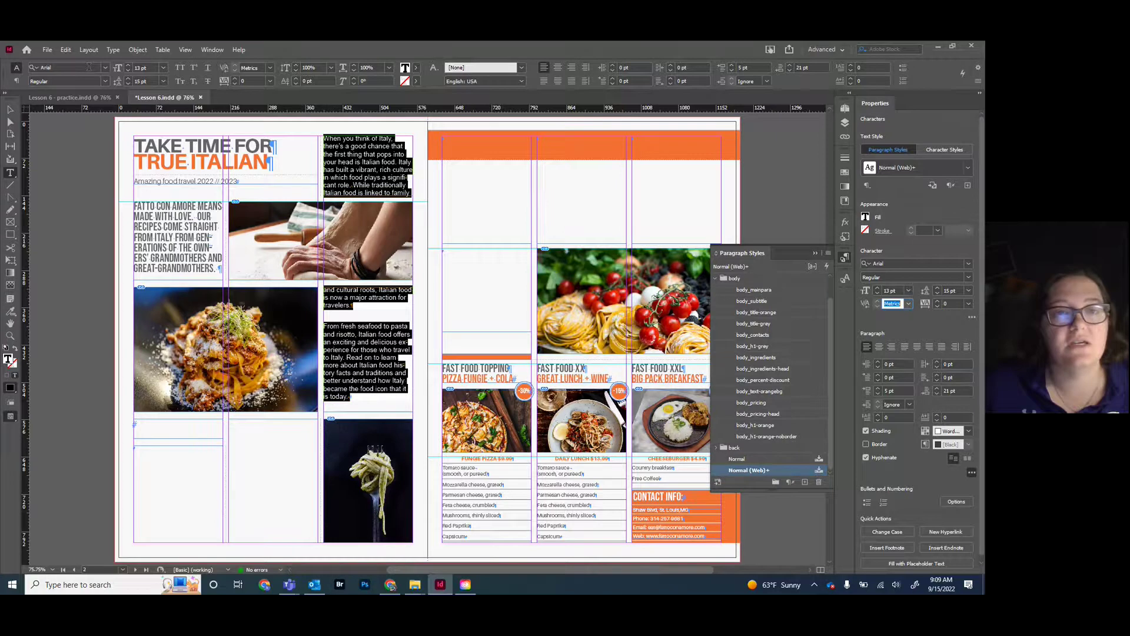
left_click(10, 110)
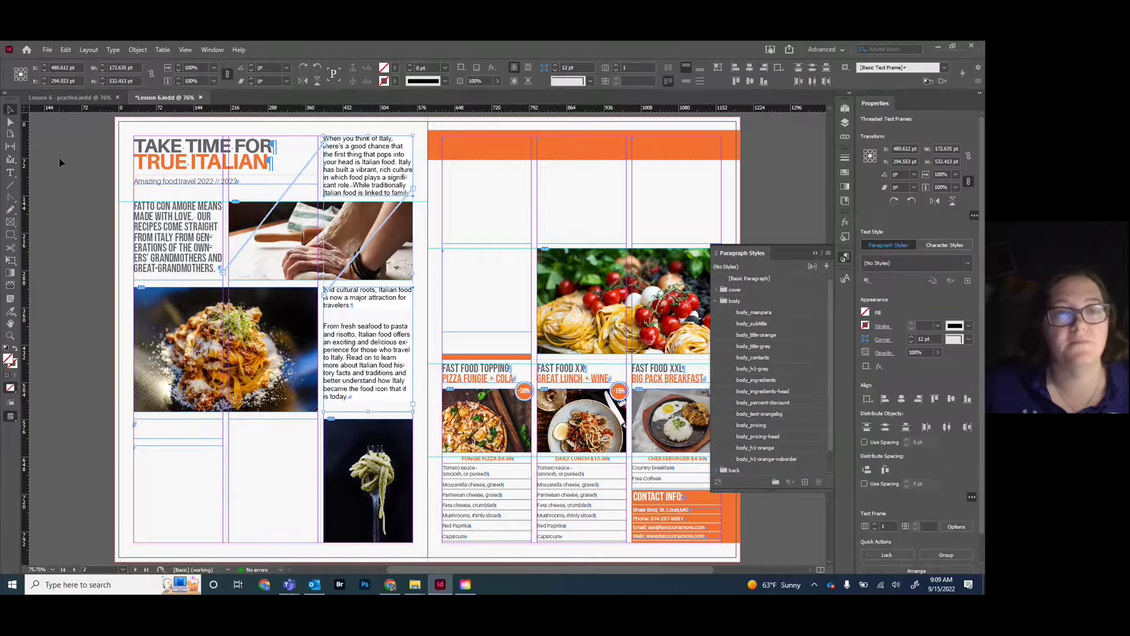
left_click(76, 509)
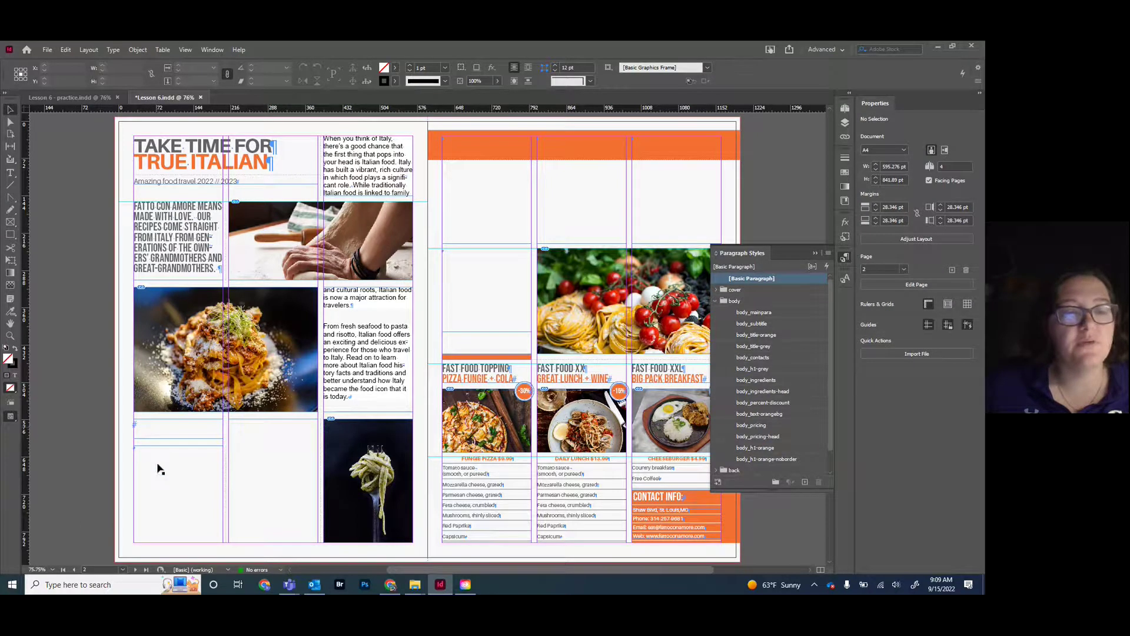
Place the Word document Article 2 into the empty first-column frame below the pasta photo, flowing into its threaded neighbour
left_click(160, 428)
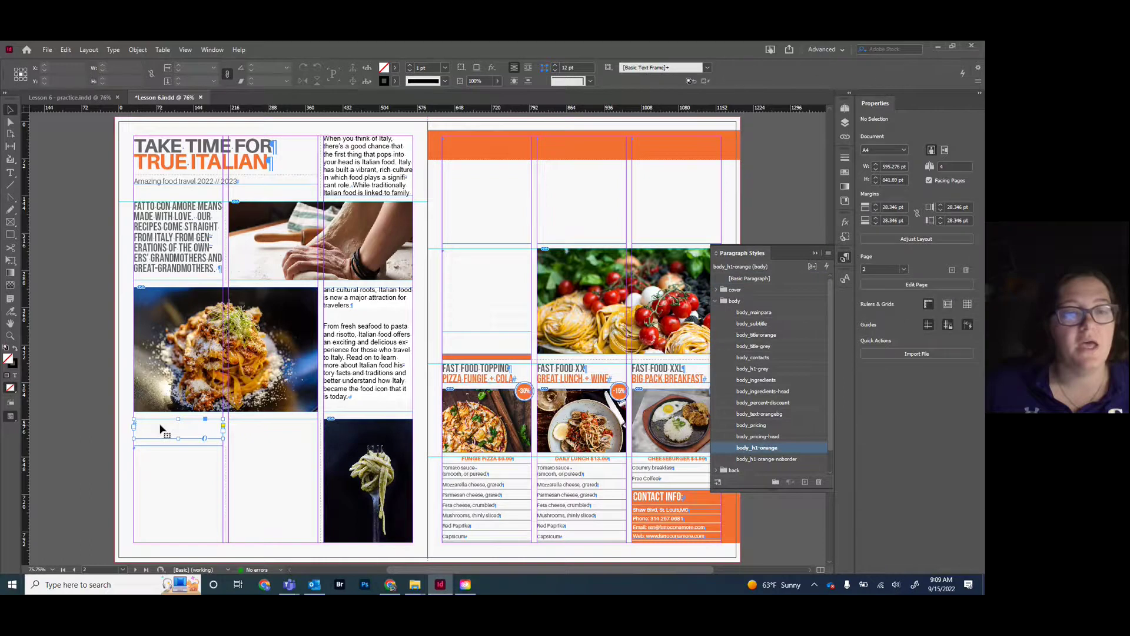
left_click(166, 463)
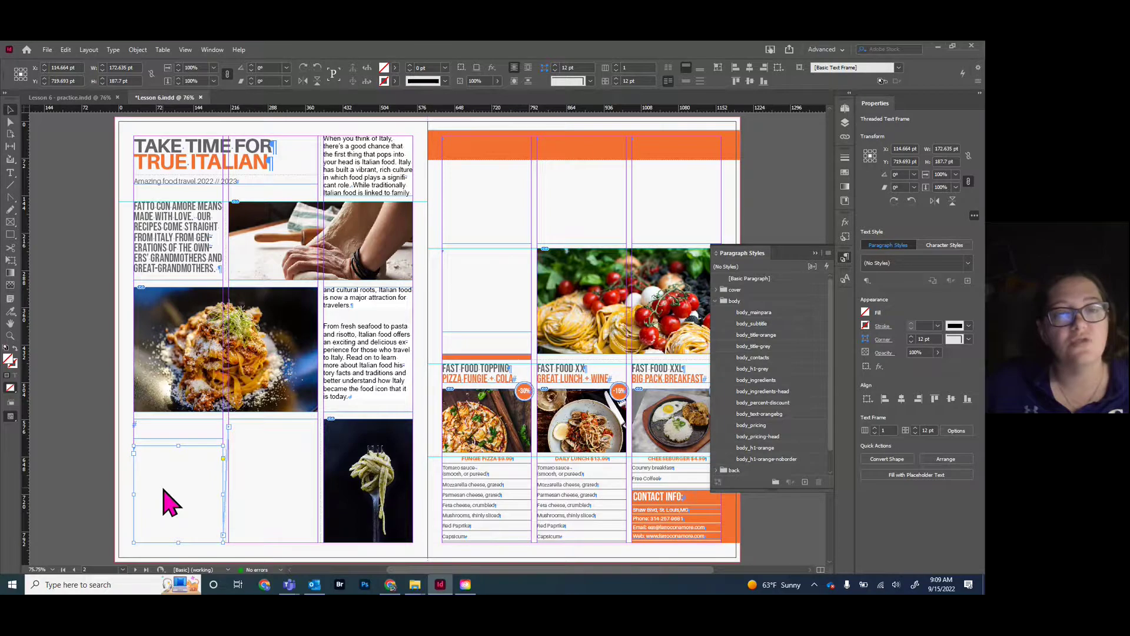
key("ctrl+d")
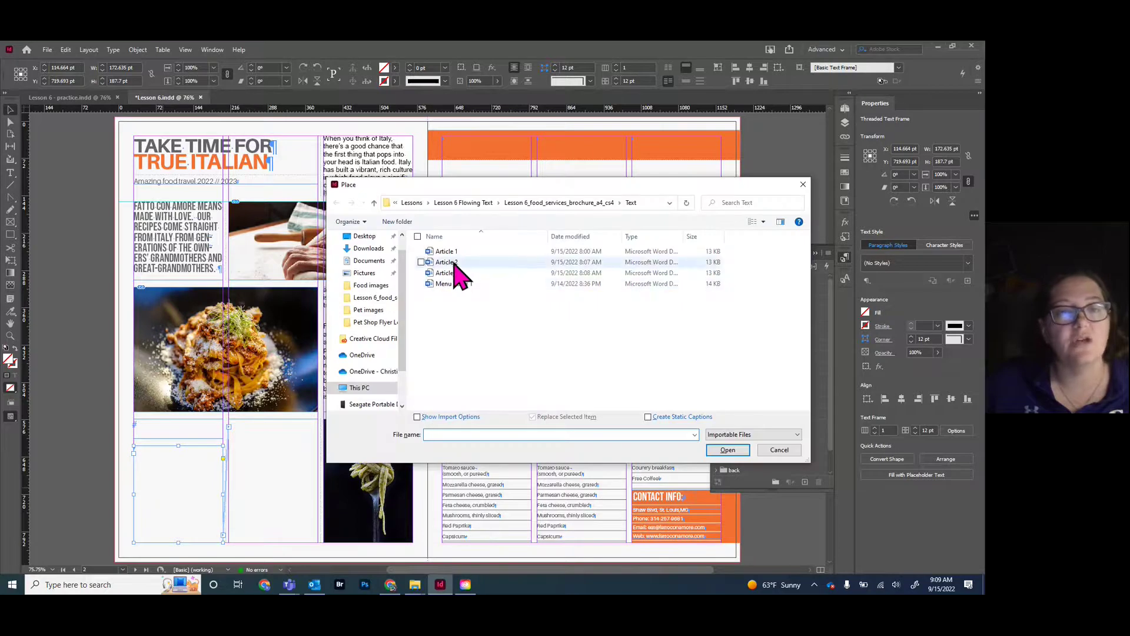
left_click(452, 262)
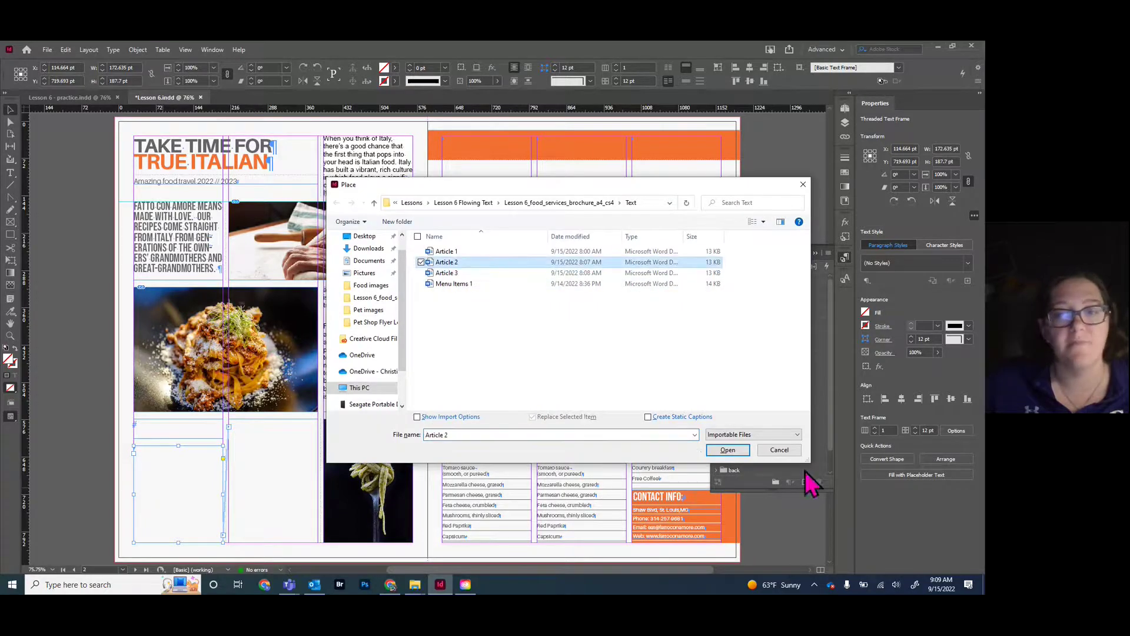
left_click(728, 451)
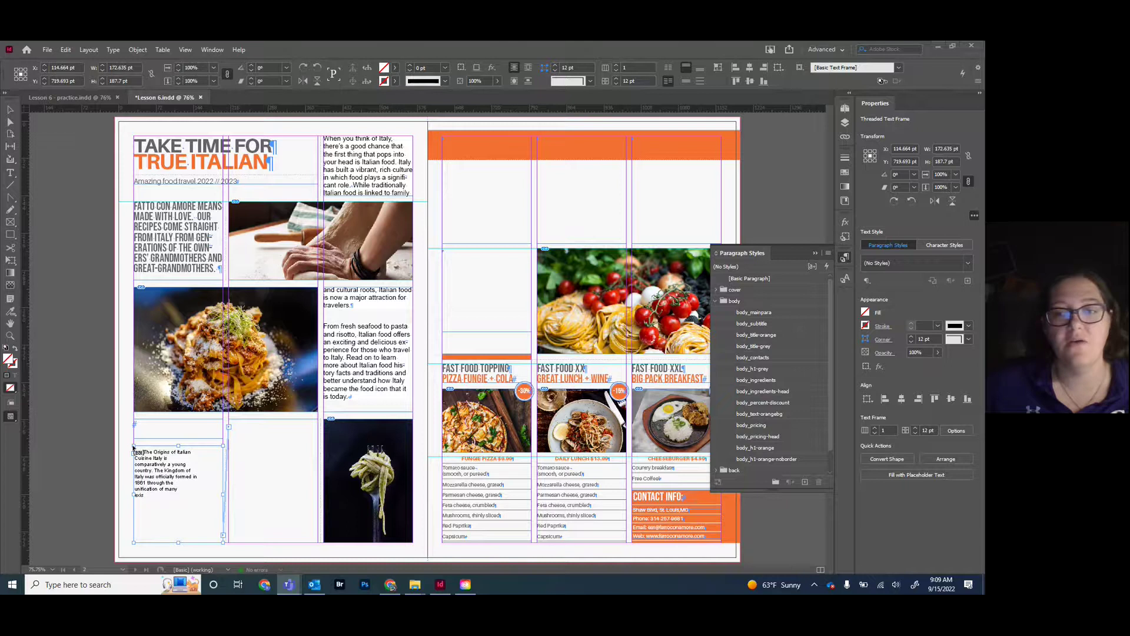
left_click(134, 447)
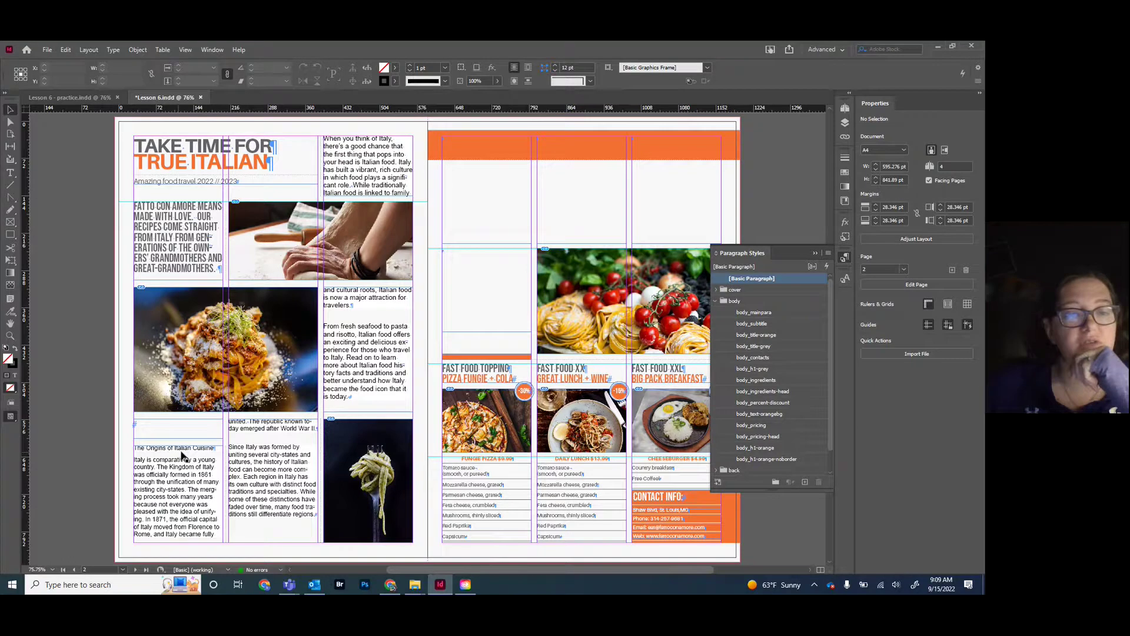
Enter the heading "The Origins of Italian cuisine" in the small frame below the pasta photo, with a line break after "of"
left_click(10, 173)
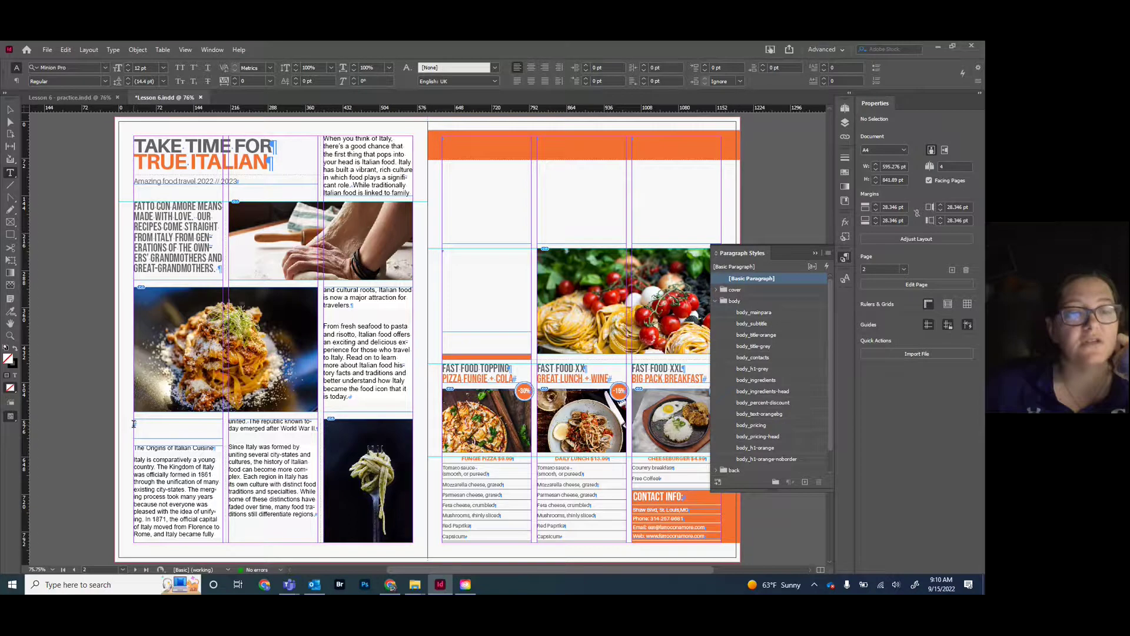
left_click(137, 425)
type("The Origin")
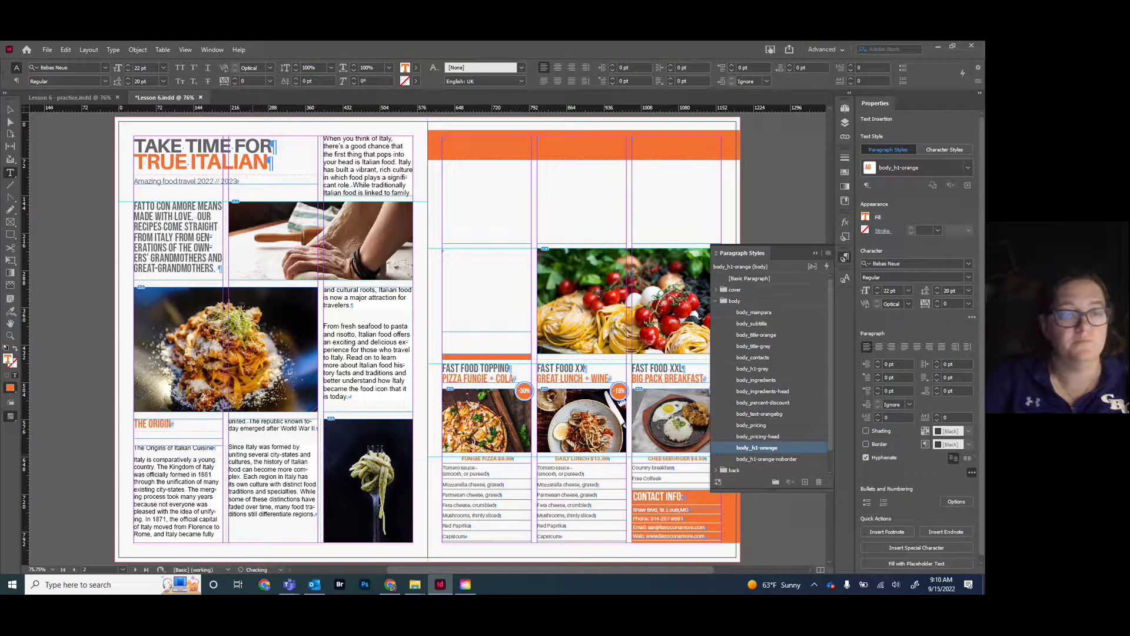
type("s of italian")
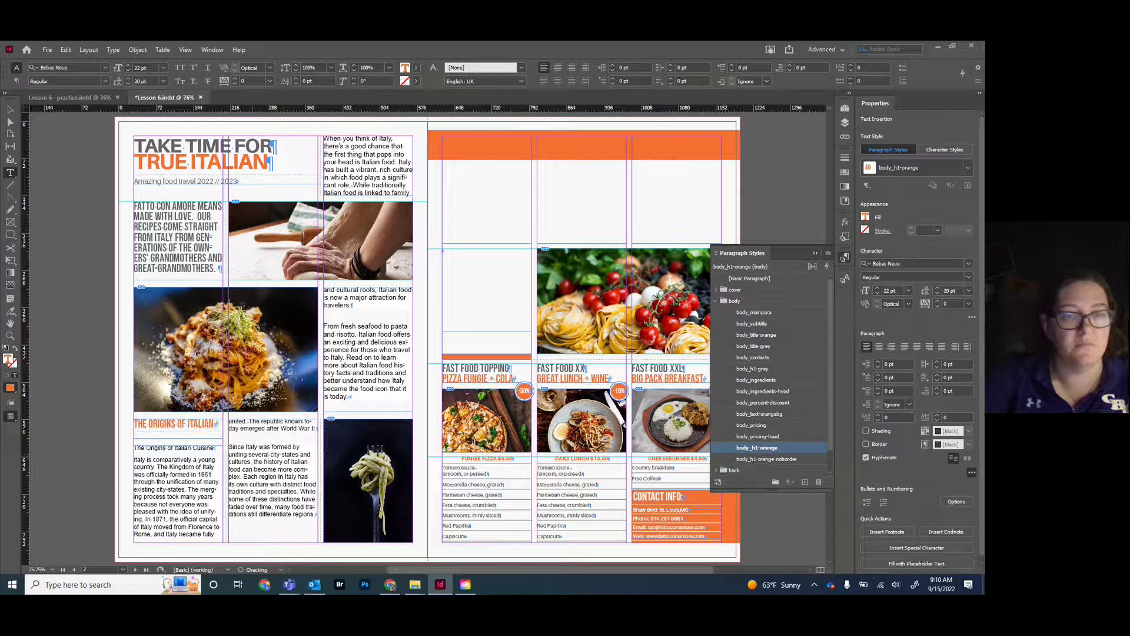
type(" cuisine")
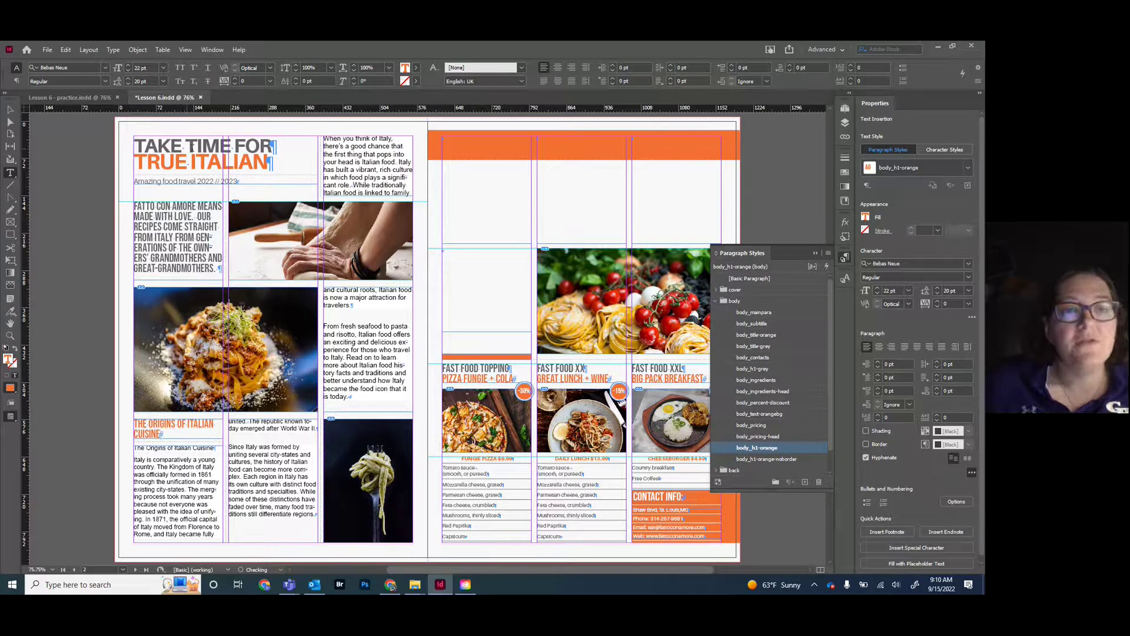
left_click(187, 422)
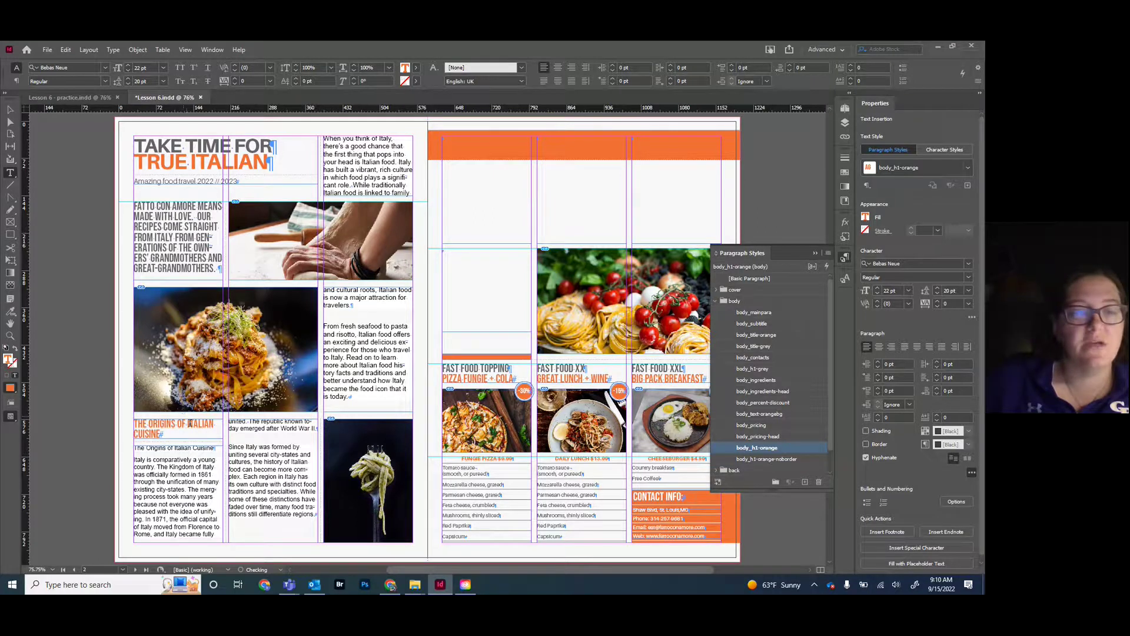
key("shift+Return")
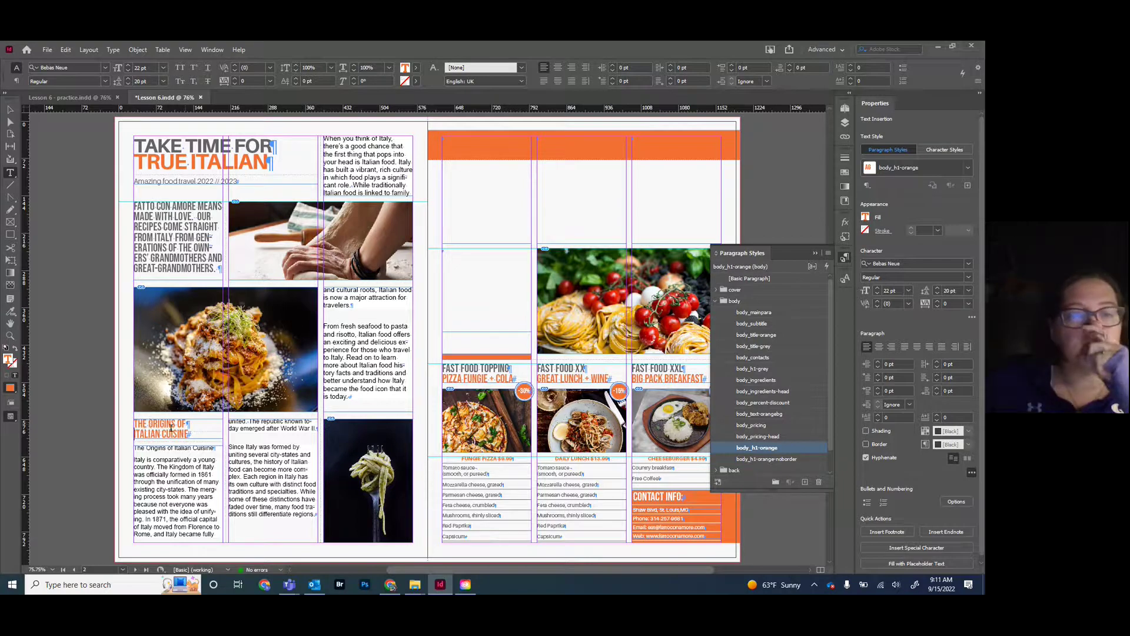
Apply the body_h1-grey paragraph style to the heading's first line, "The Origins of", and deselect it
left_click_drag(185, 423, 132, 423)
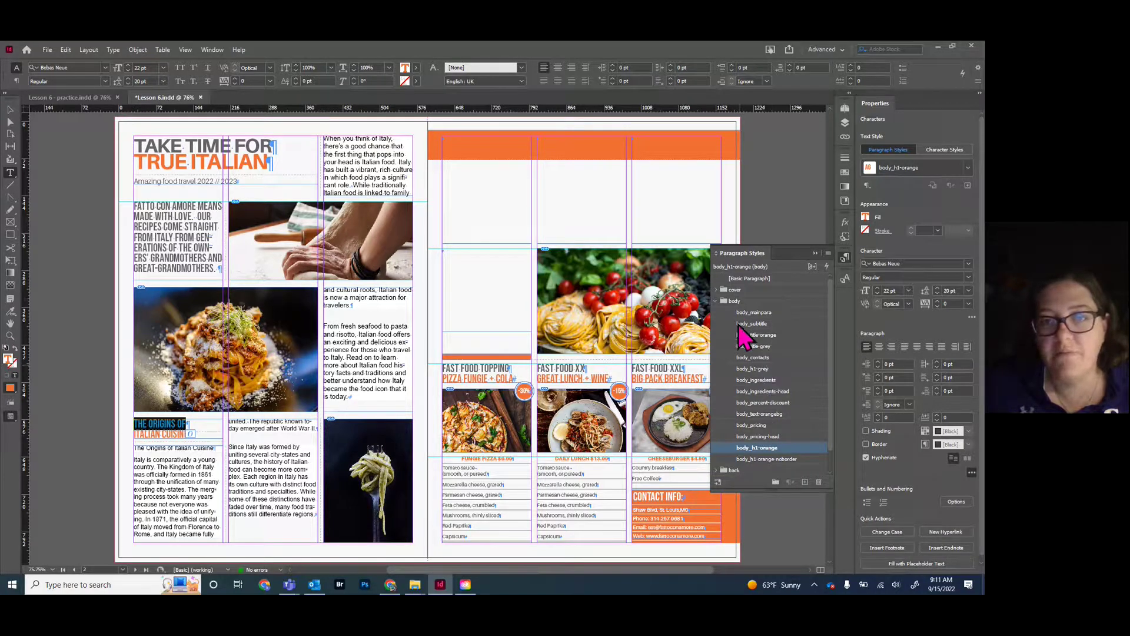
left_click(752, 368)
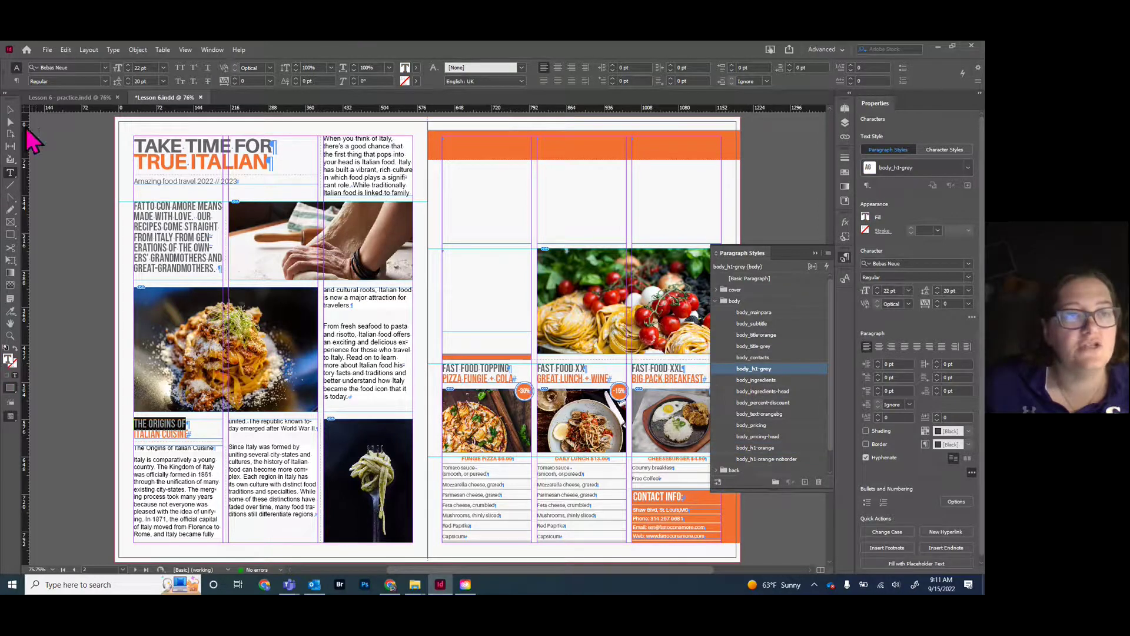
left_click(10, 109)
left_click(56, 330)
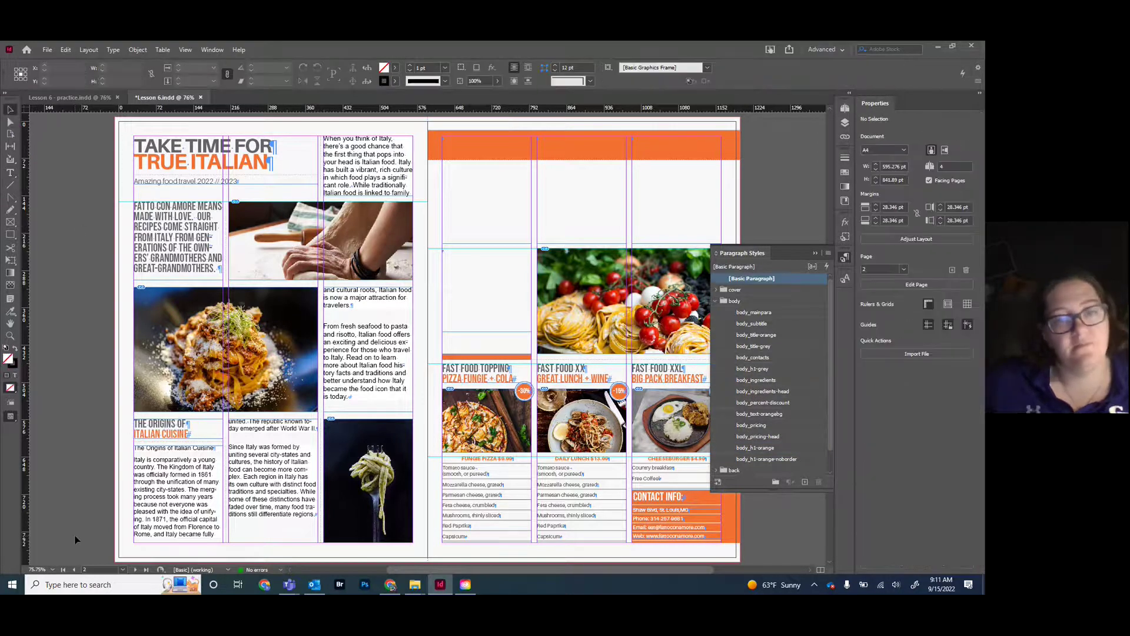
Delete the duplicate title "The Origins of Italian Cuisine" and its empty line from the start of the placed article text
left_click(10, 172)
left_click_drag(214, 449, 122, 452)
key("BackSpace")
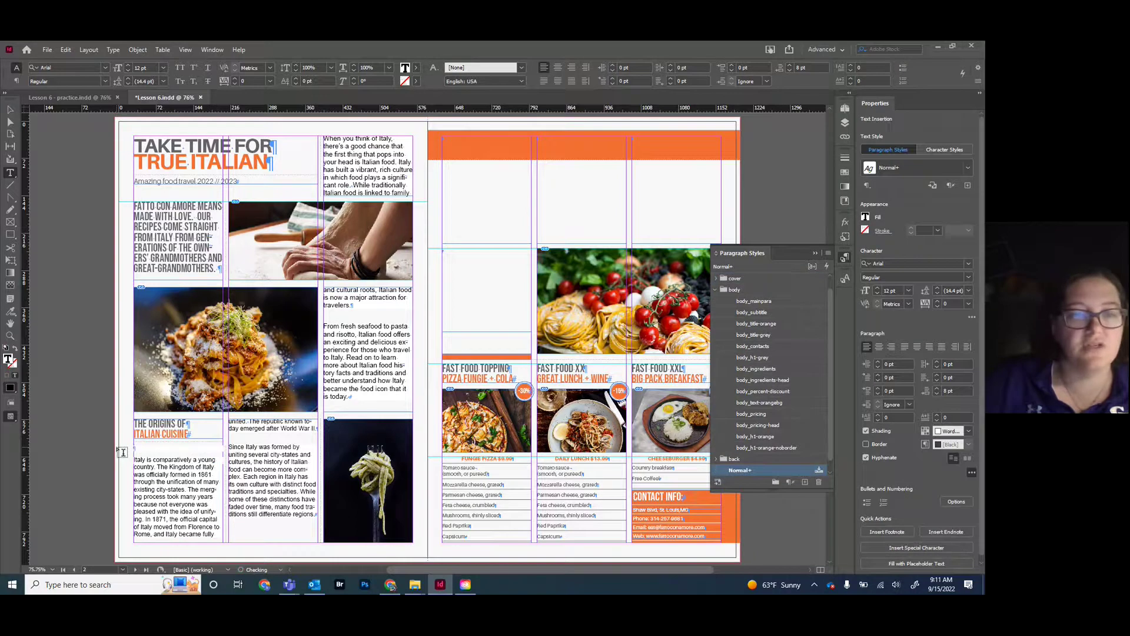
key("Delete")
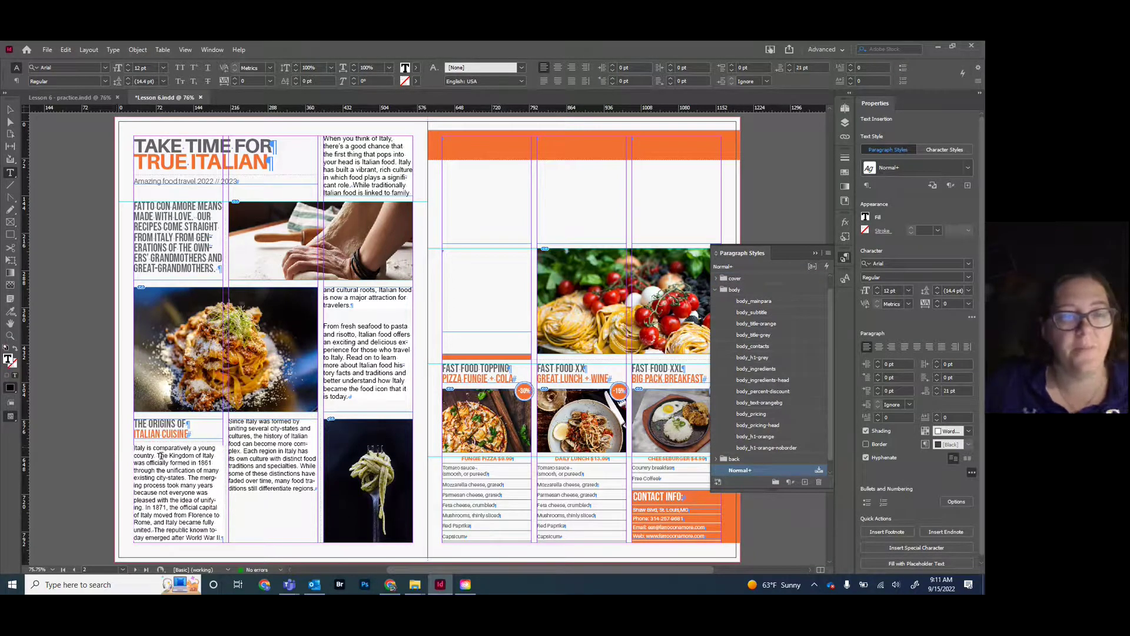
Set the whole Article 2 text across both threaded columns to 13 pt, and deselect it
left_click(133, 447)
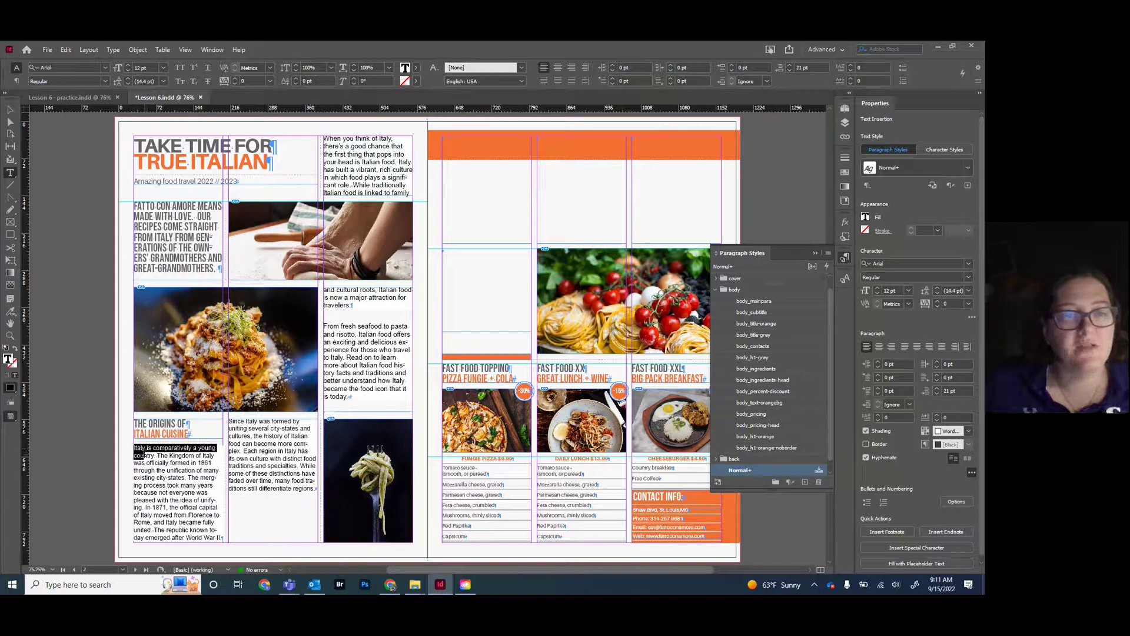
double_click(182, 483)
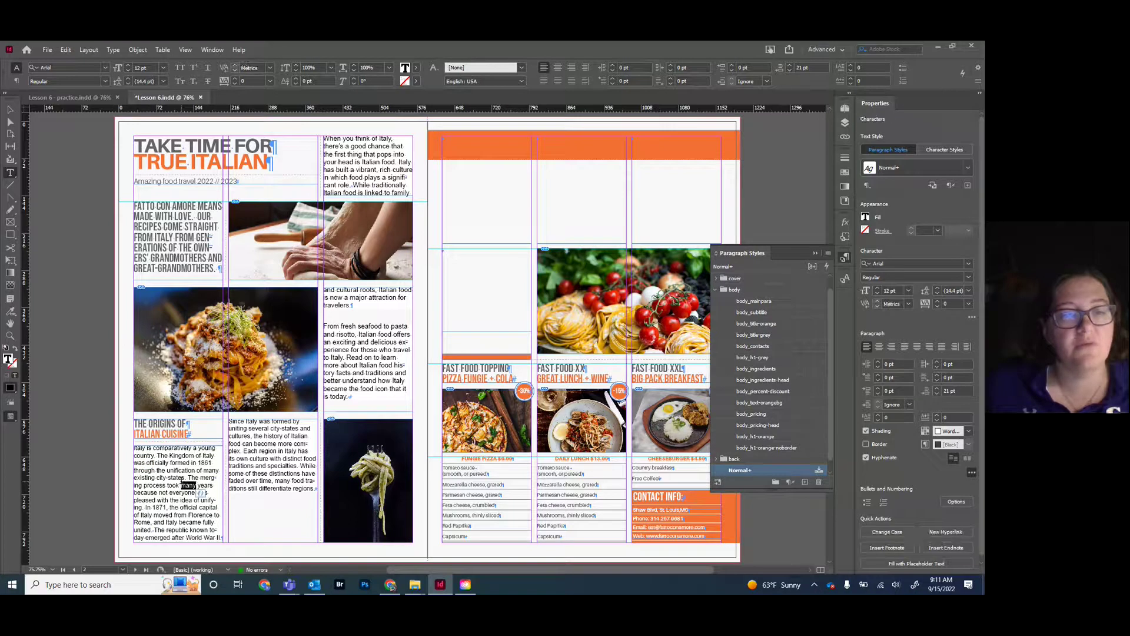
triple_click(200, 492)
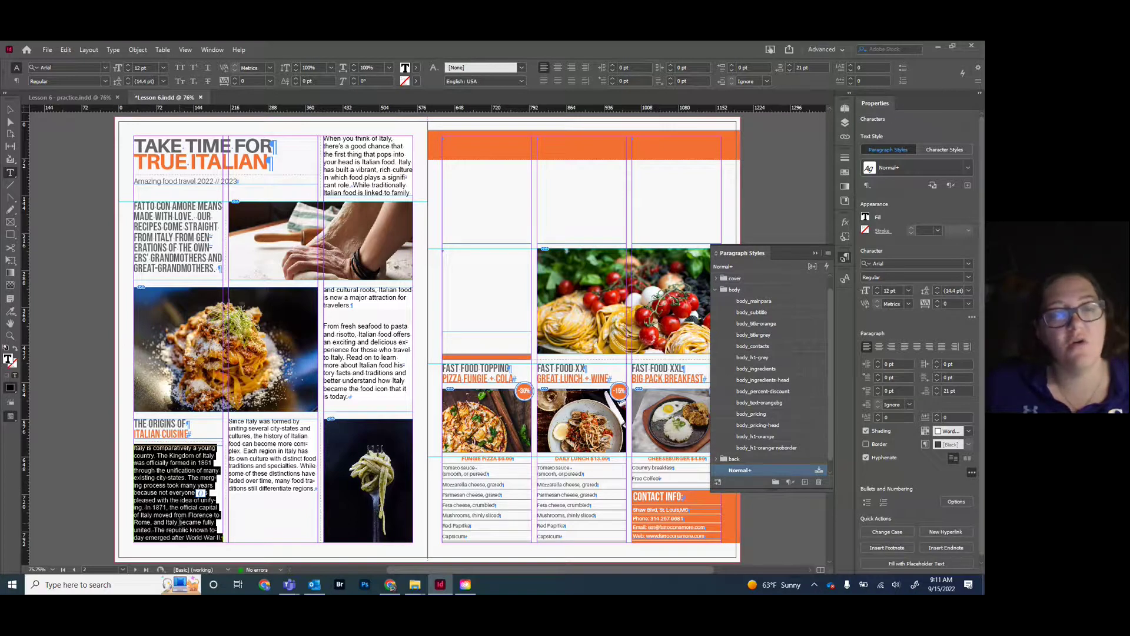
key("ctrl+a")
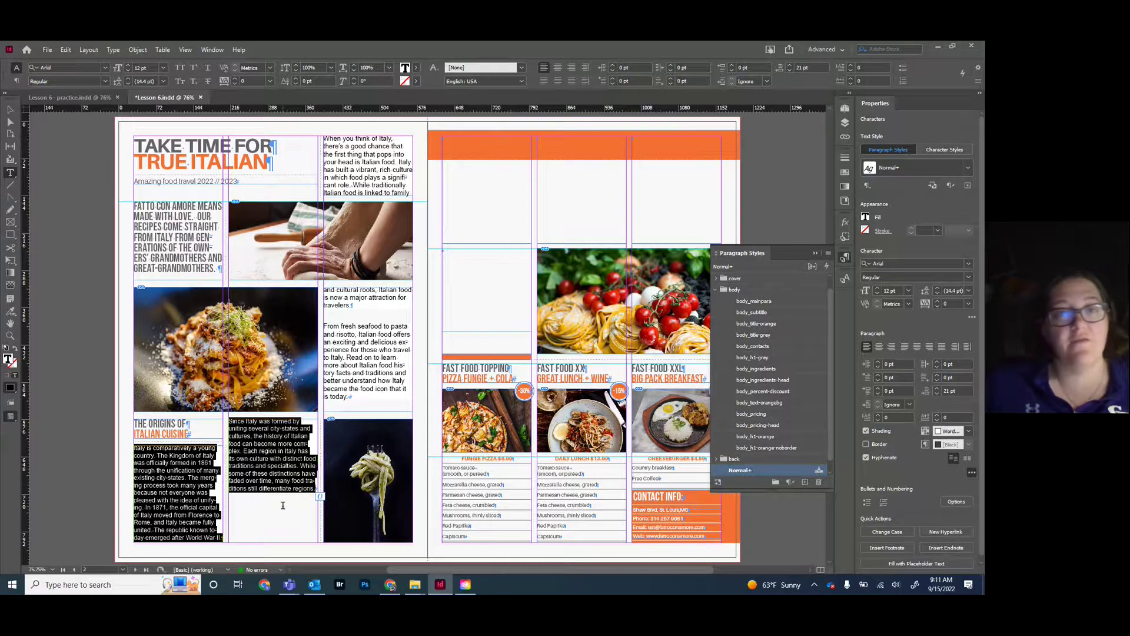
left_click(878, 288)
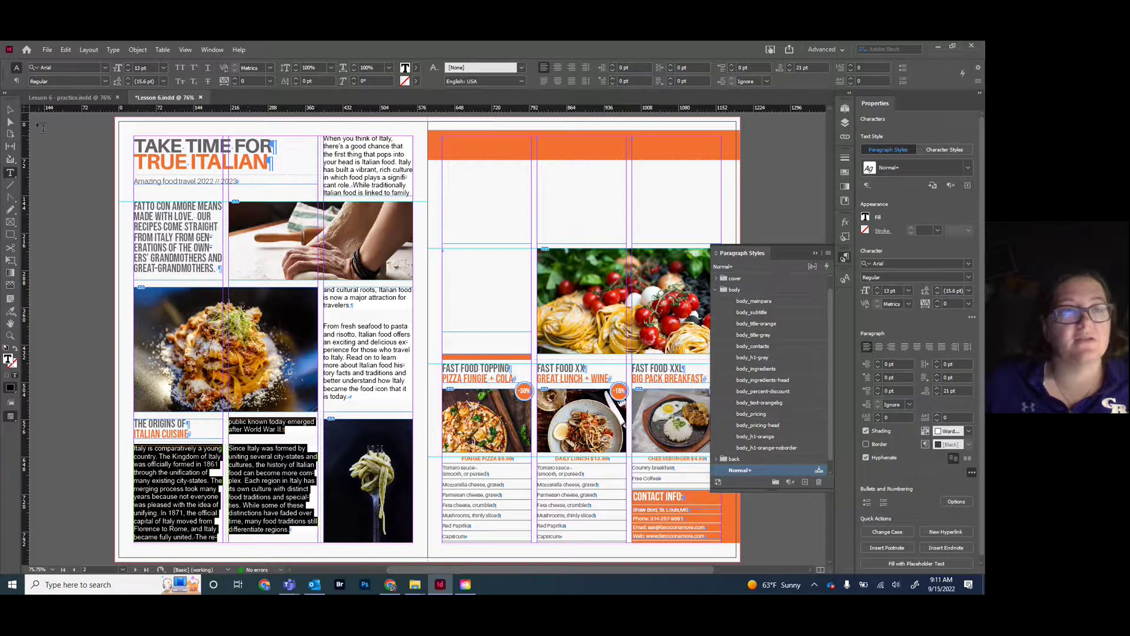
left_click(10, 111)
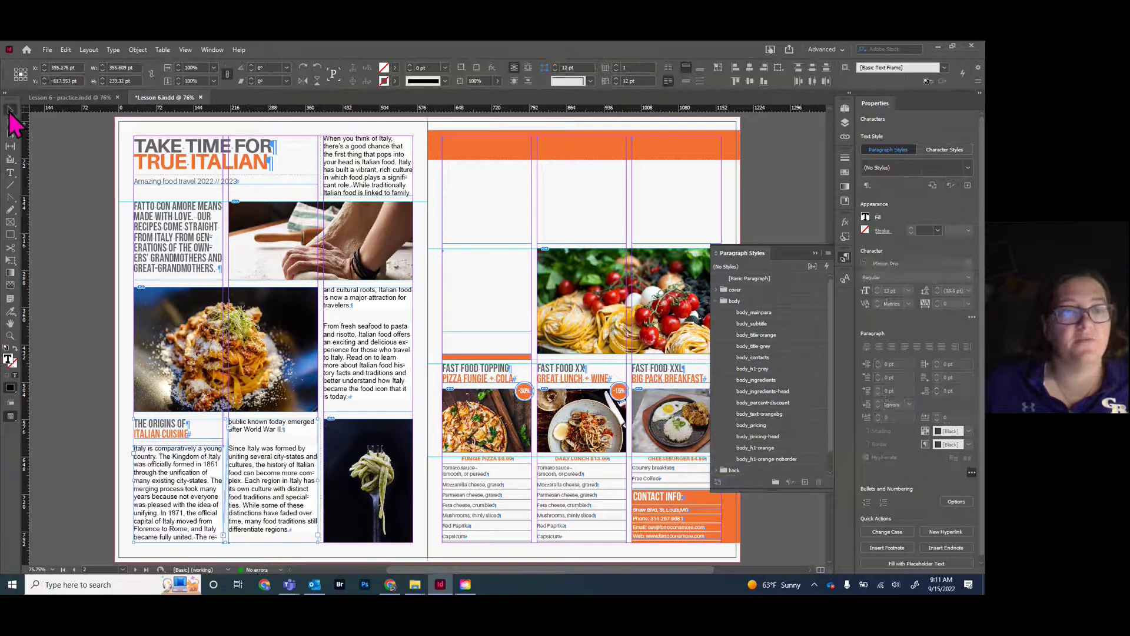
left_click(81, 234)
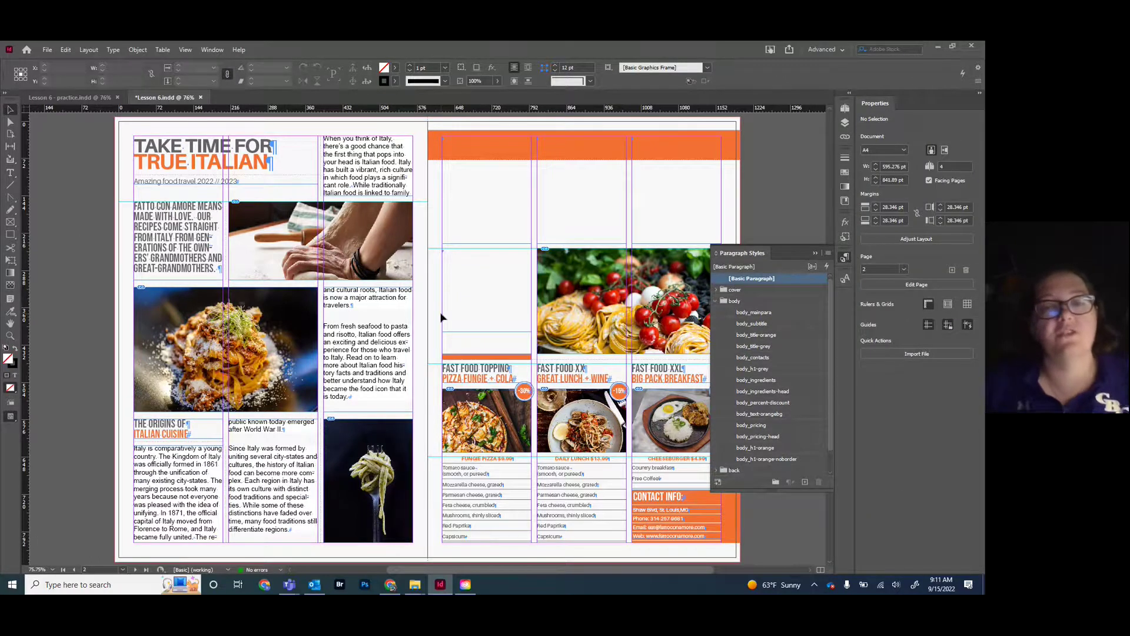
Extend the empty frame beside the tomato photo down to the orange bar, about 204 pt high, and place Article 3 in it
left_click(481, 293)
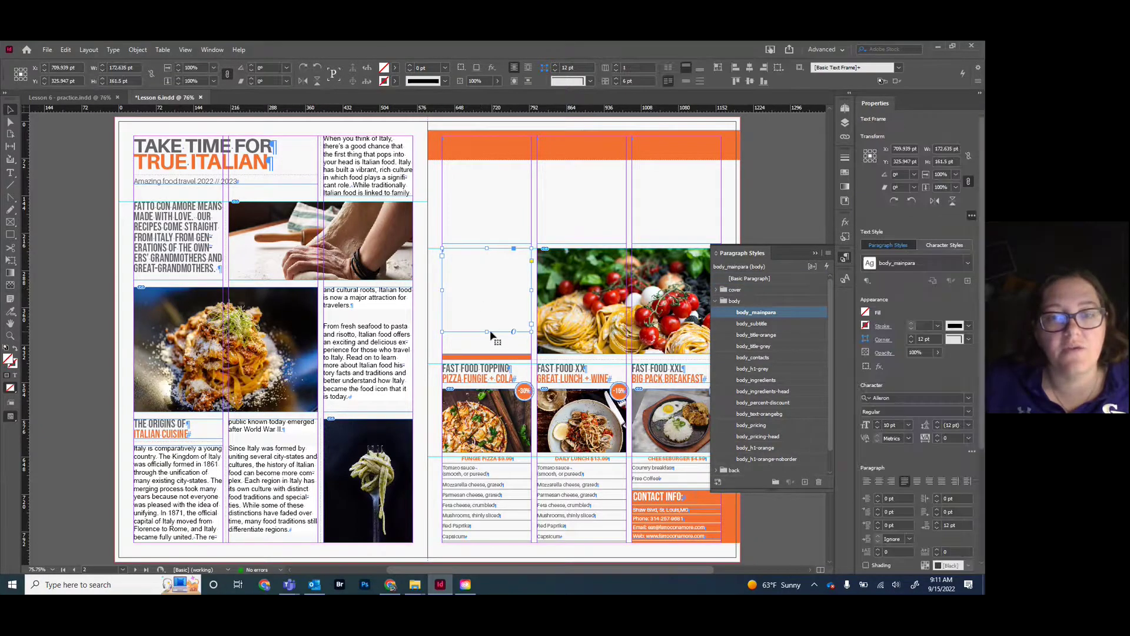
left_click_drag(487, 331, 487, 353)
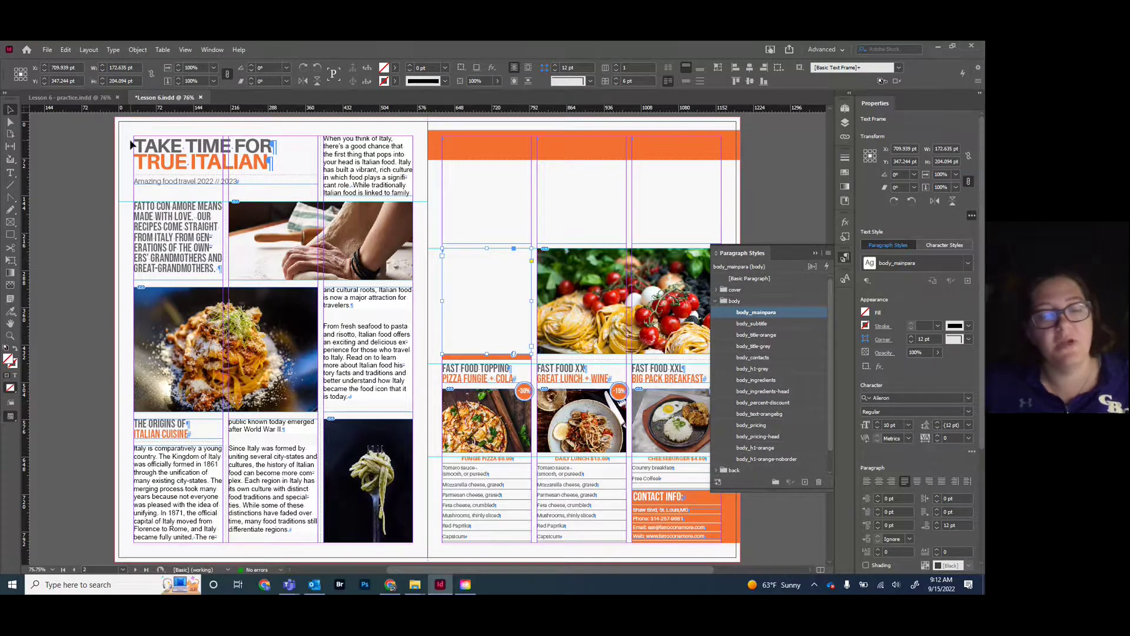
key("ctrl+d")
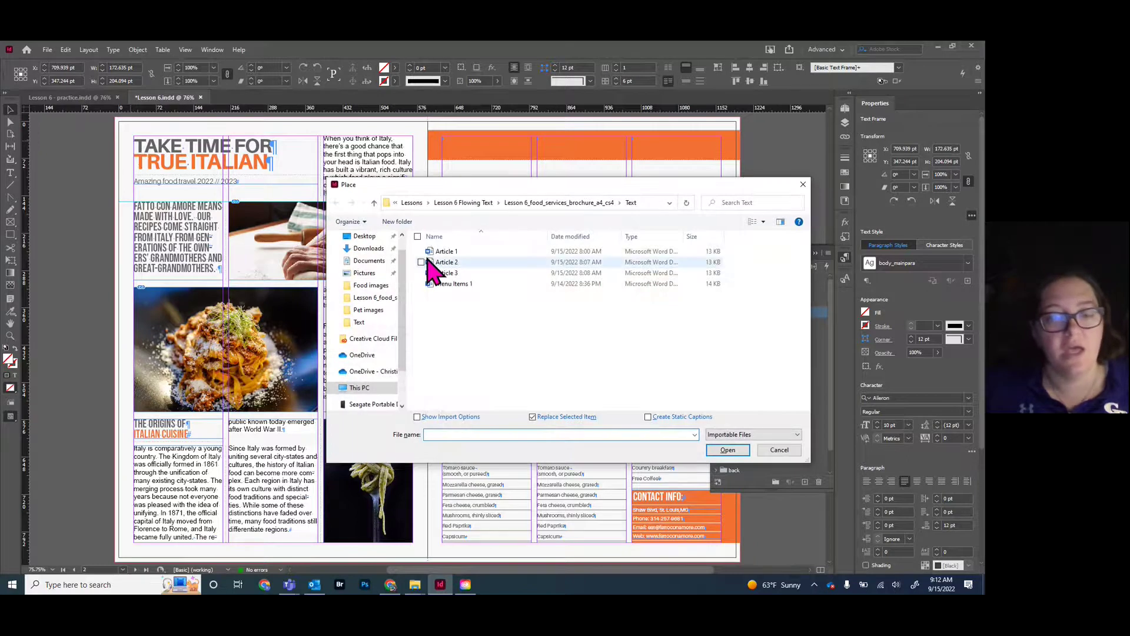
double_click(449, 273)
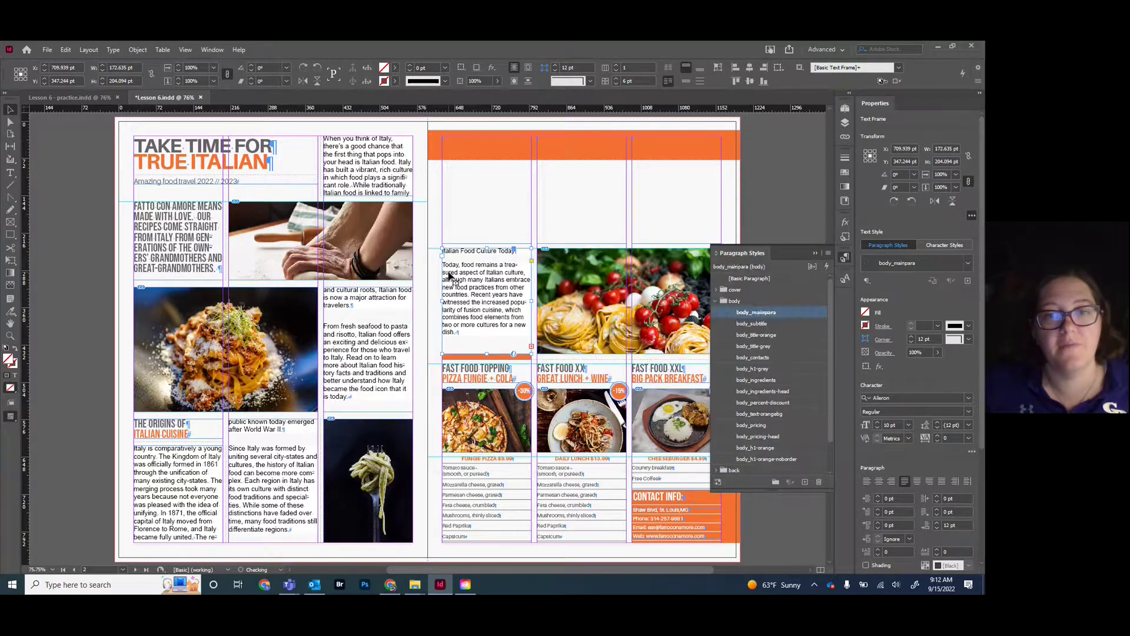
Delete the Article 3 text between "for a new dish." and the closing source URL, so the URL directly follows that sentence
scroll(505, 333, "down", 2)
scroll(504, 335, "up", 2)
scroll(500, 339, "up", 2)
scroll(494, 342, "down", 2)
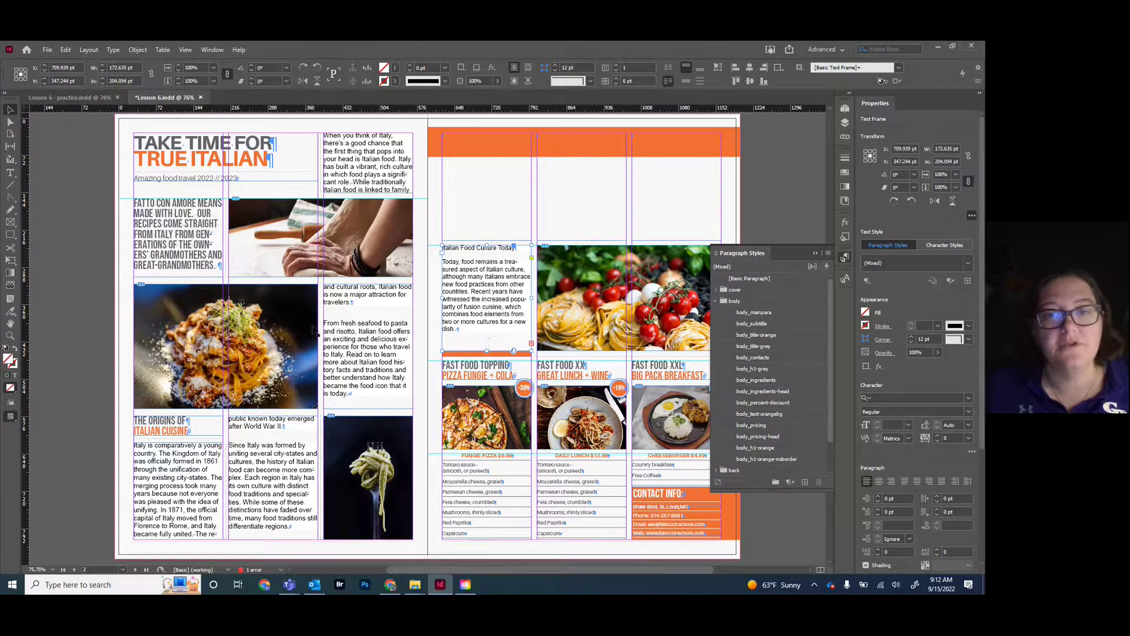
left_click(10, 173)
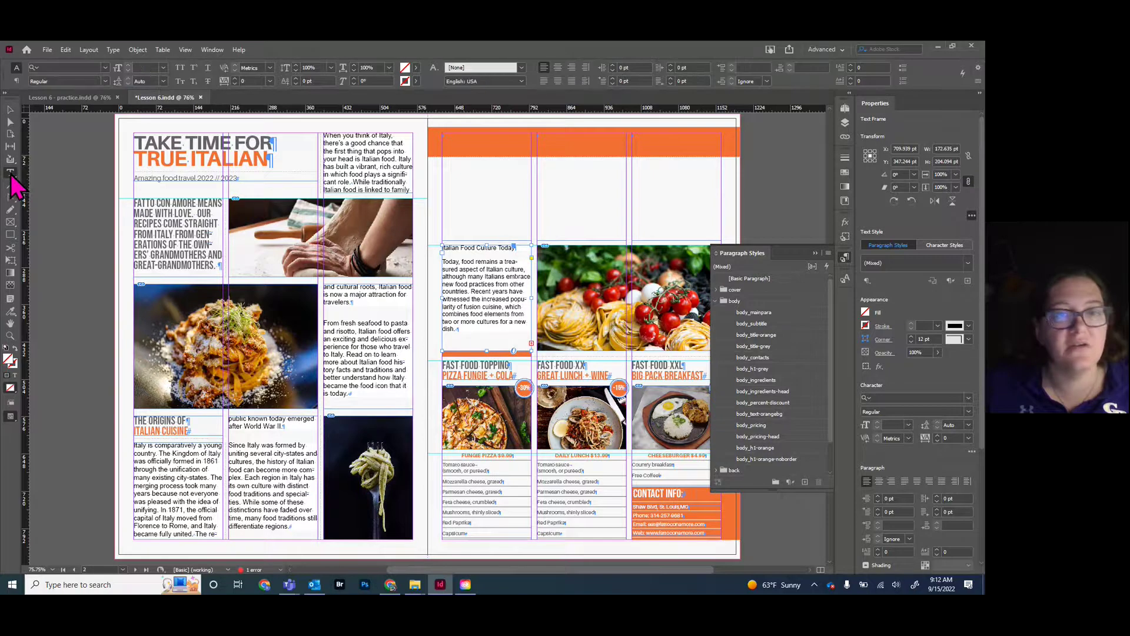
left_click(479, 331)
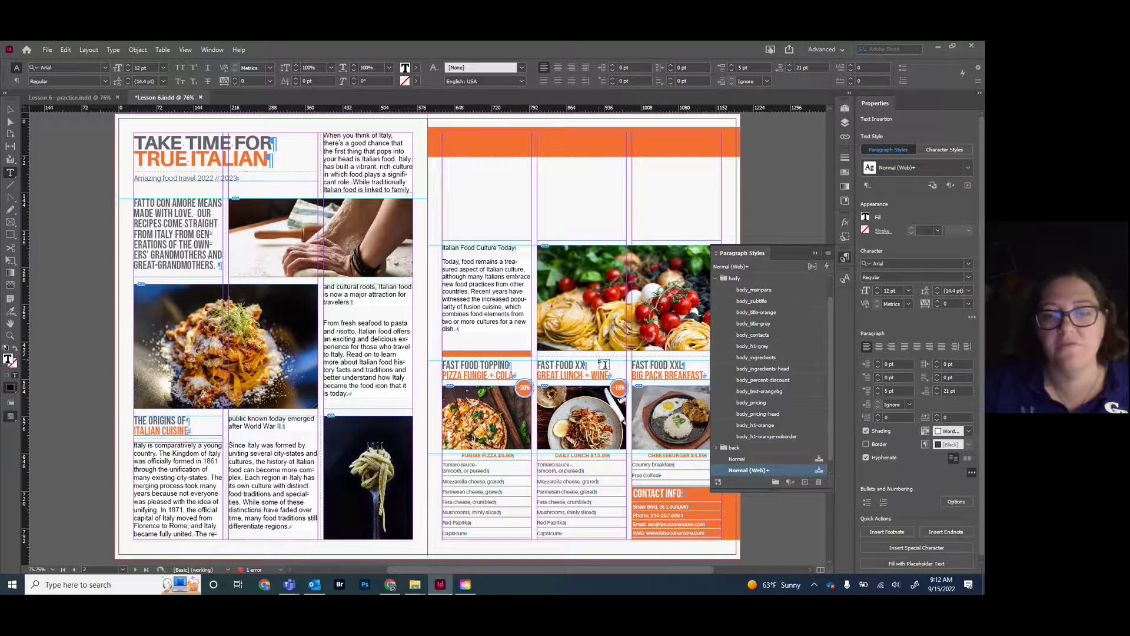
key("ctrl+v")
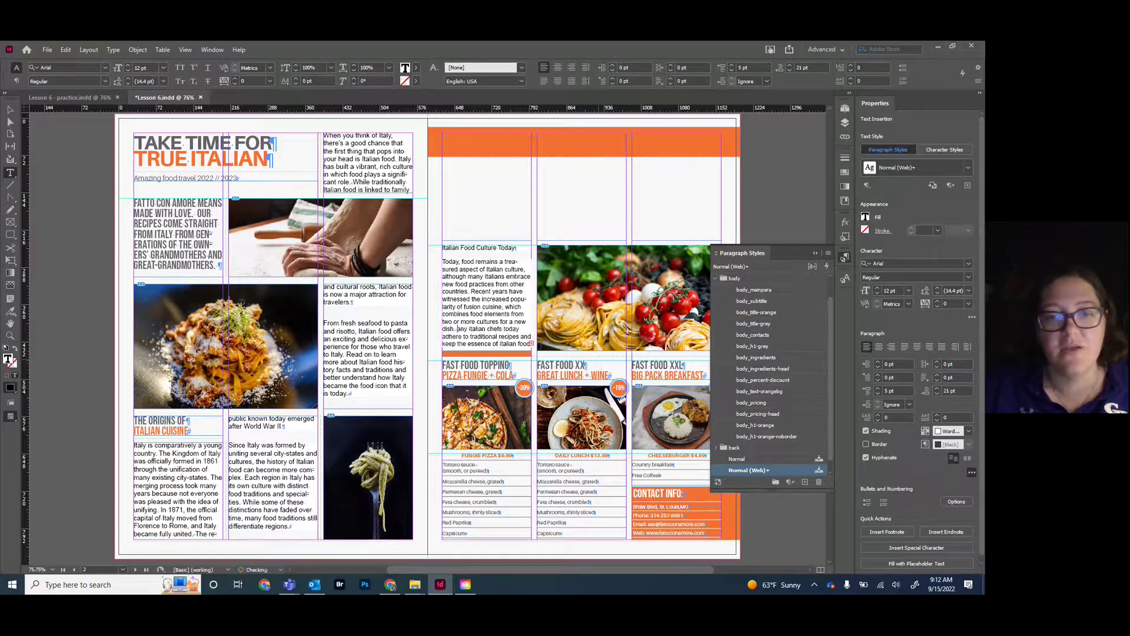
key("ctrl+Delete")
key("ctrl+Delete")
key("ctrl+Delete")
key("ctrl+Delete")
key("ctrl+Delete")
key("ctrl+Delete")
key("ctrl+Delete")
key("ctrl+Delete")
key("ctrl+Delete")
key("ctrl+Delete")
key("ctrl+Delete")
key("ctrl+Delete")
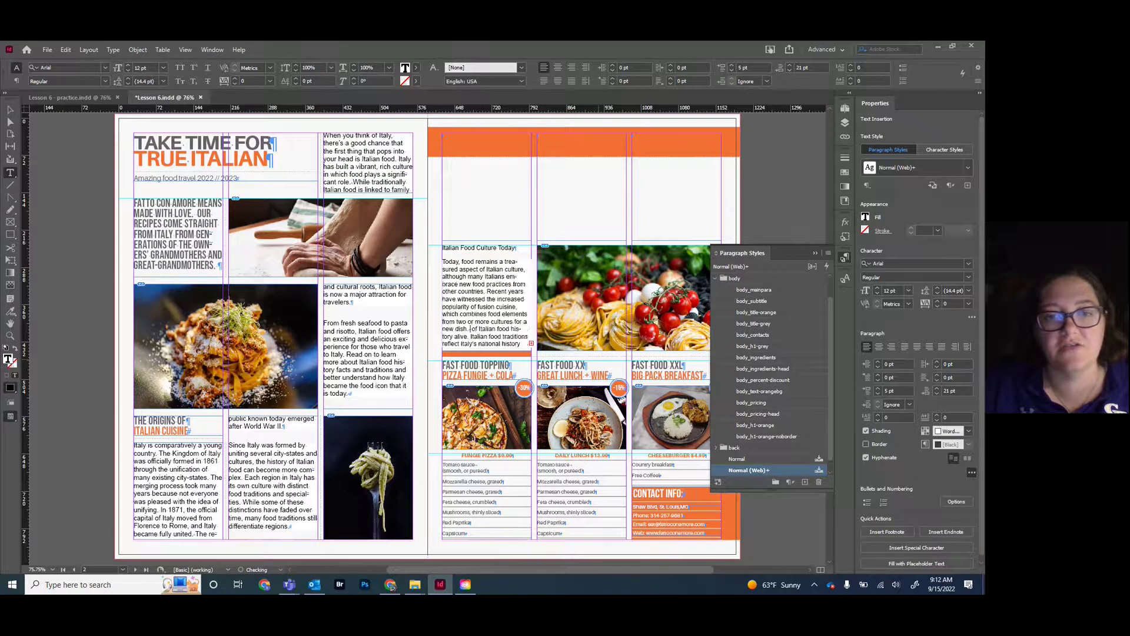
key("ctrl+Delete")
key("ctrl+Delete")
key("ctrl+Delete")
key("ctrl+Delete")
key("ctrl+Delete")
key("ctrl+Delete")
key("ctrl+Delete")
key("ctrl+Delete")
key("ctrl+Delete")
key("ctrl+Delete")
key("ctrl+Delete")
key("ctrl+Delete")
key("ctrl+Delete")
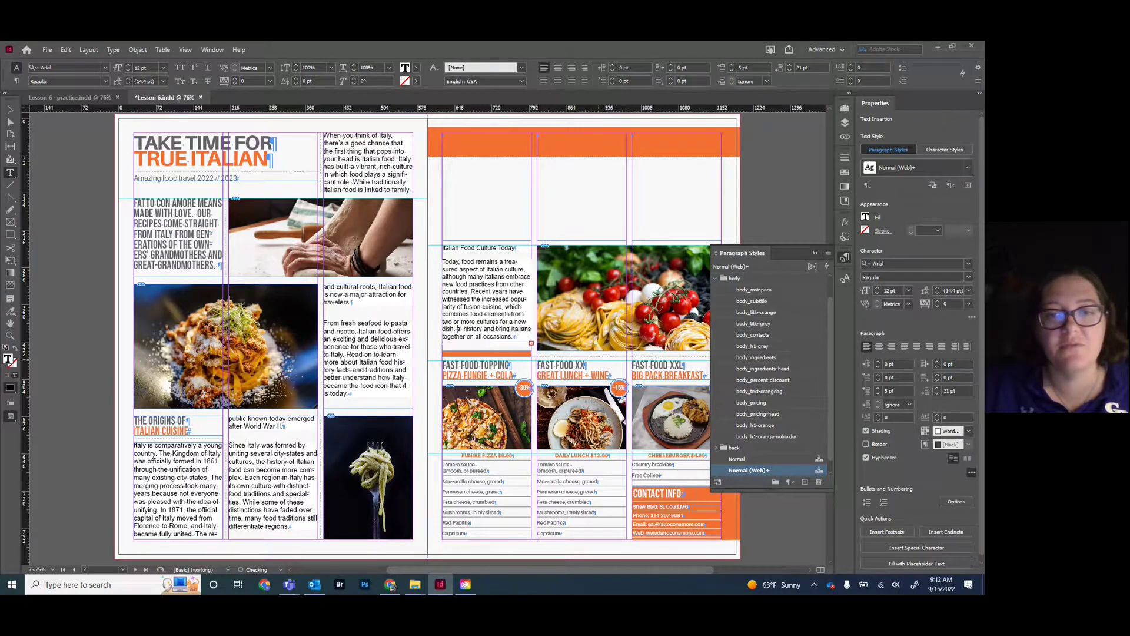
key("ctrl+v")
key("Delete")
key("Delete")
key("Delete")
key("Delete")
key("Delete")
key("Delete")
key("Delete")
key("Delete")
key("Delete")
key("Delete")
key("Delete")
key("Delete")
key("Delete")
key("Delete")
key("Delete")
key("Delete")
key("Delete")
key("Delete")
key("Delete")
key("Delete")
key("Delete")
key("Delete")
key("Delete")
key("Delete")
key("Delete")
key("Delete")
key("Delete")
key("Delete")
key("Delete")
key("Delete")
key("Delete")
key("Delete")
key("Delete")
key("Delete")
key("Delete")
key("Delete")
key("Delete")
key("Delete")
key("Delete")
key("Delete")
key("Delete")
key("Delete")
key("Delete")
key("Delete")
key("Delete")
key("Delete")
key("Delete")
key("Delete")
key("Delete")
key("Delete")
key("Delete")
key("Delete")
key("Delete")
key("Delete")
key("Delete")
key("Delete")
key("Delete")
key("Delete")
key("Delete")
key("Delete")
key("Delete")
key("Delete")
key("Delete")
key("Delete")
key("Delete")
key("Delete")
key("Delete")
key("Delete")
key("Delete")
key("Delete")
key("Delete")
key("Delete")
key("Delete")
key("Delete")
key("Delete")
key("Delete")
key("Delete")
key("Delete")
key("Delete")
key("Delete")
key("Delete")
key("Delete")
key("Delete")
key("Delete")
key("Delete")
key("Delete")
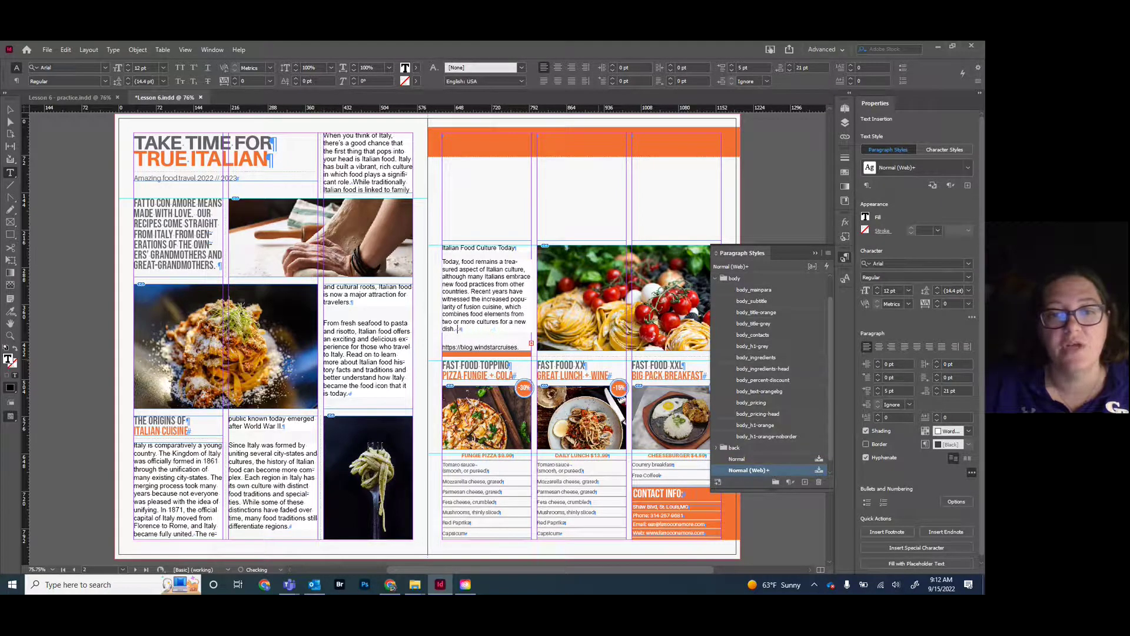
key("Delete")
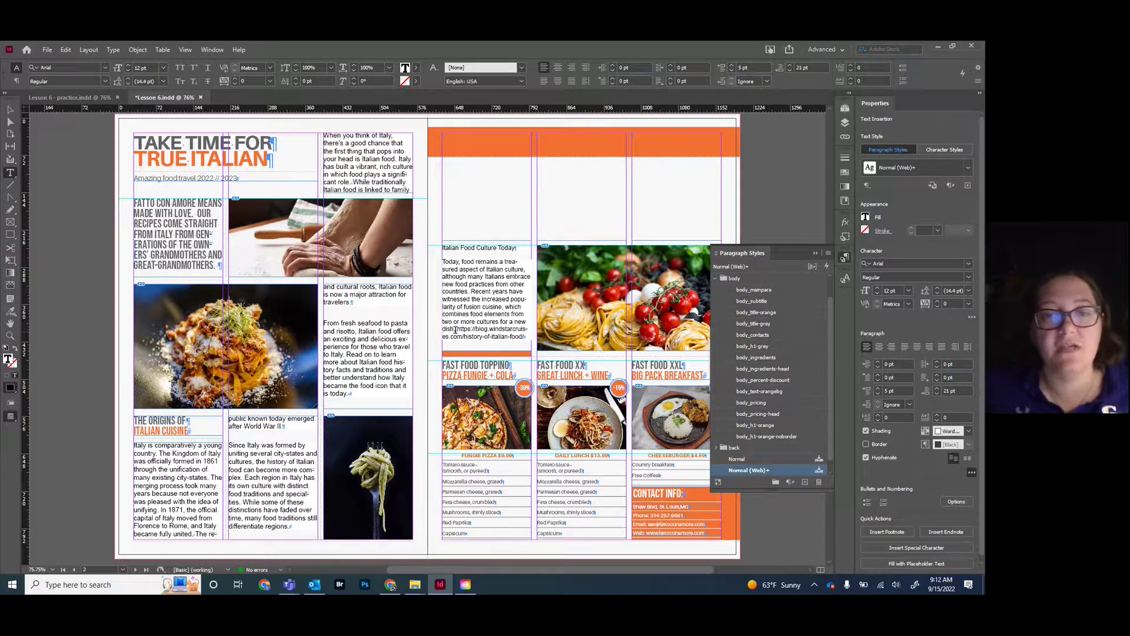
Set the source URL at the end of Article 3 to 9 pt
left_click_drag(458, 328, 529, 339)
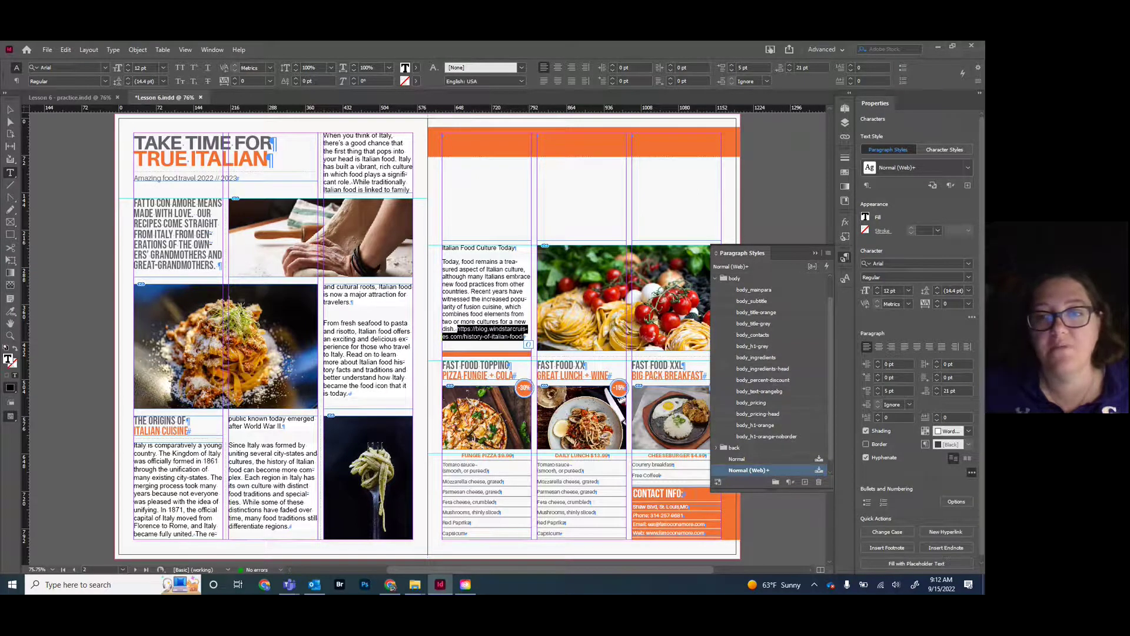
left_click(876, 295)
left_click(876, 295)
left_click(876, 295)
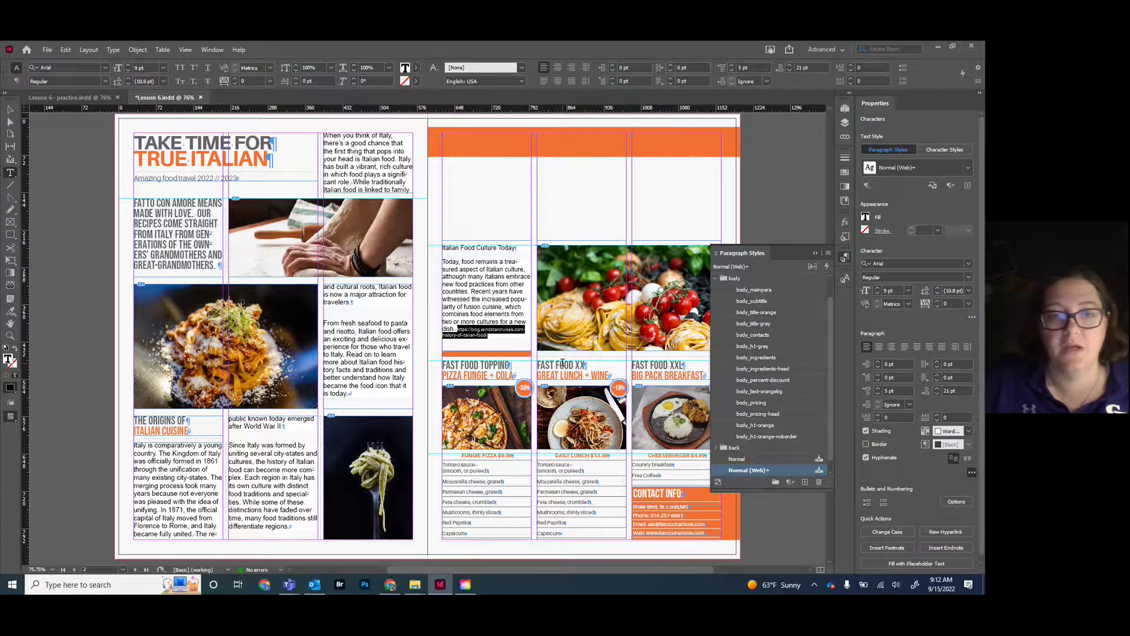
Try to separate the source URL from the Article 3 paragraph with line breaks after "for a new dish."
left_click(457, 330)
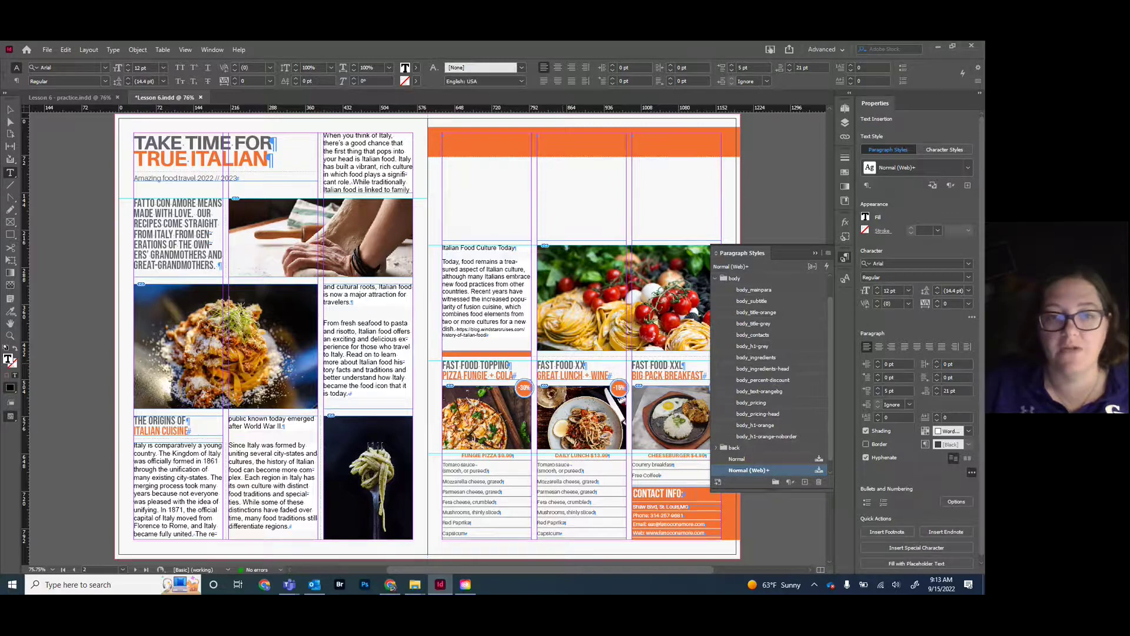
key("Return")
key("Return")
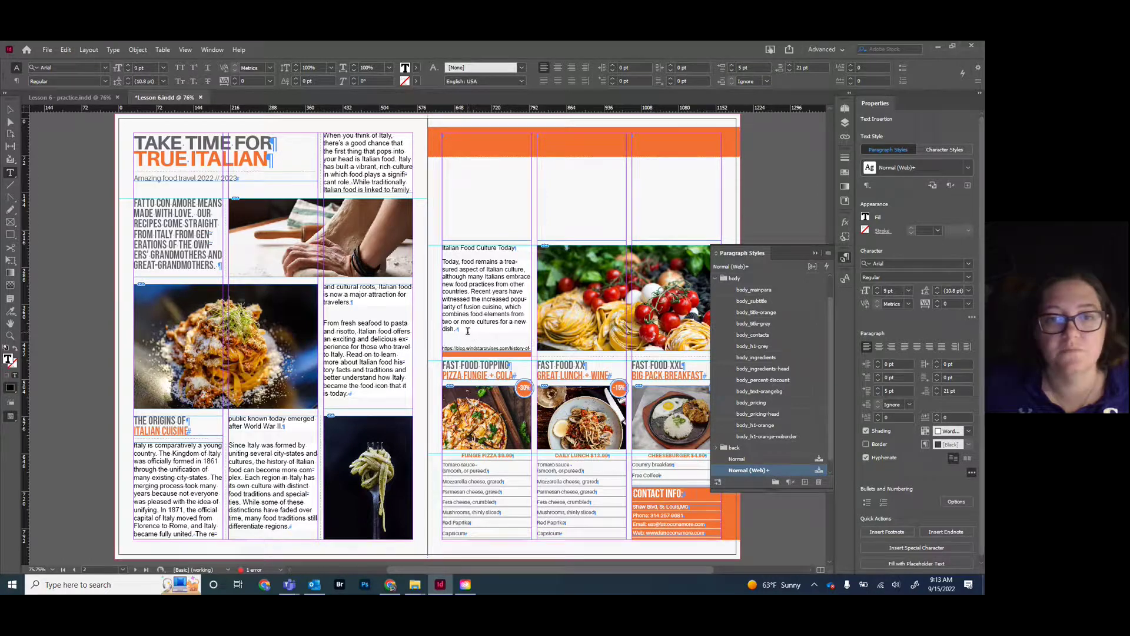
Set the Article 3 body paragraph, from "Today, food remains" to "for a new dish.", to 13 pt, and deselect it
left_click_drag(467, 330, 436, 262)
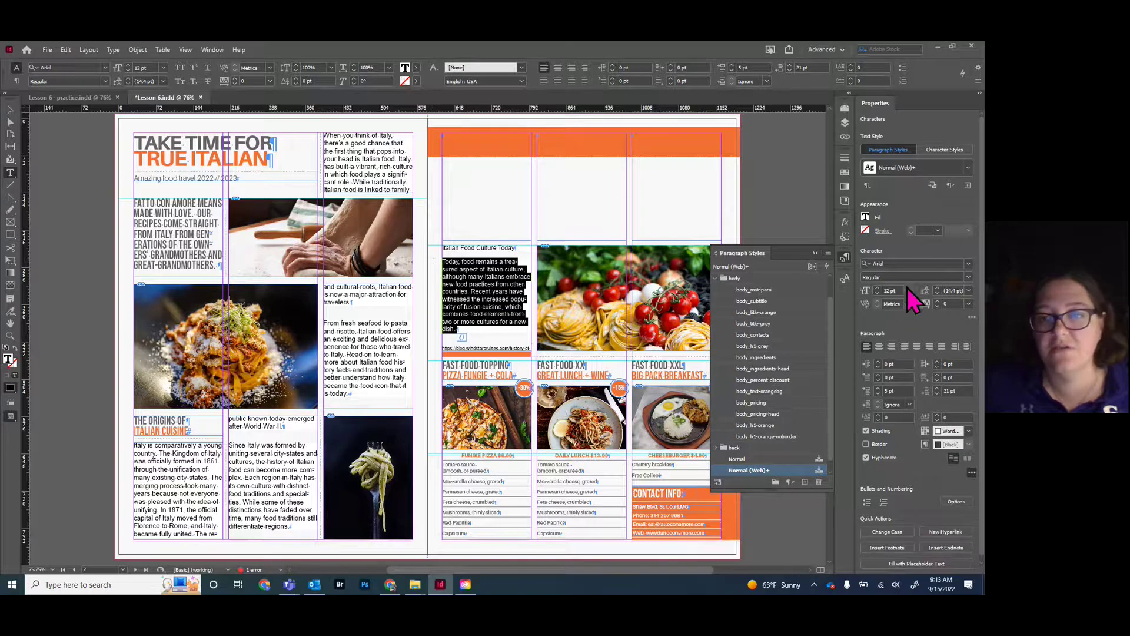
left_click(878, 288)
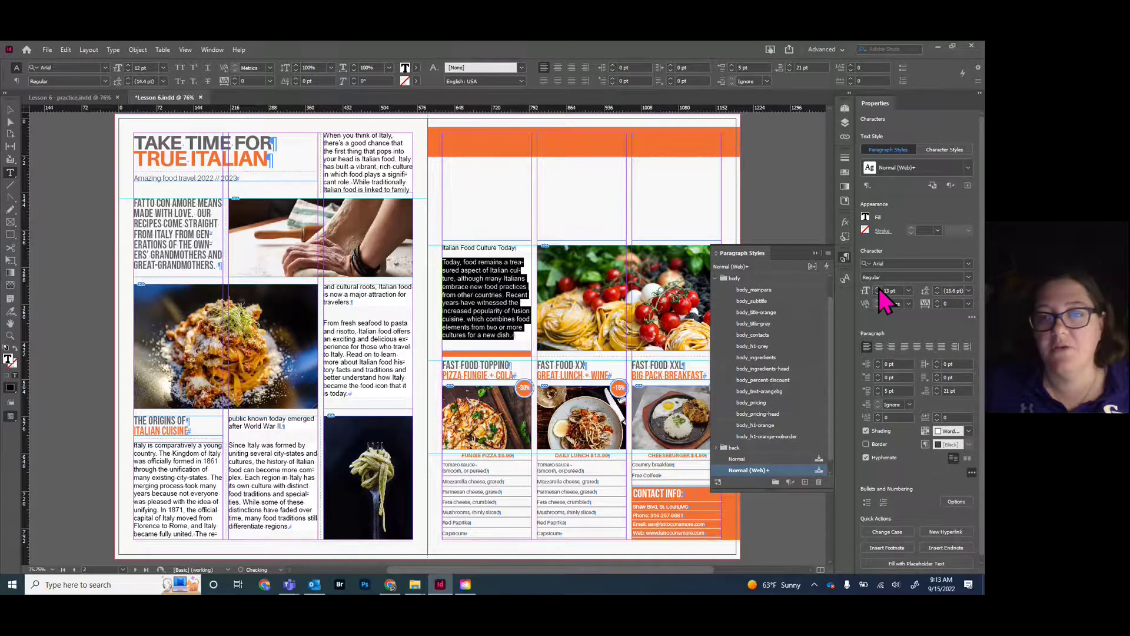
left_click(523, 331)
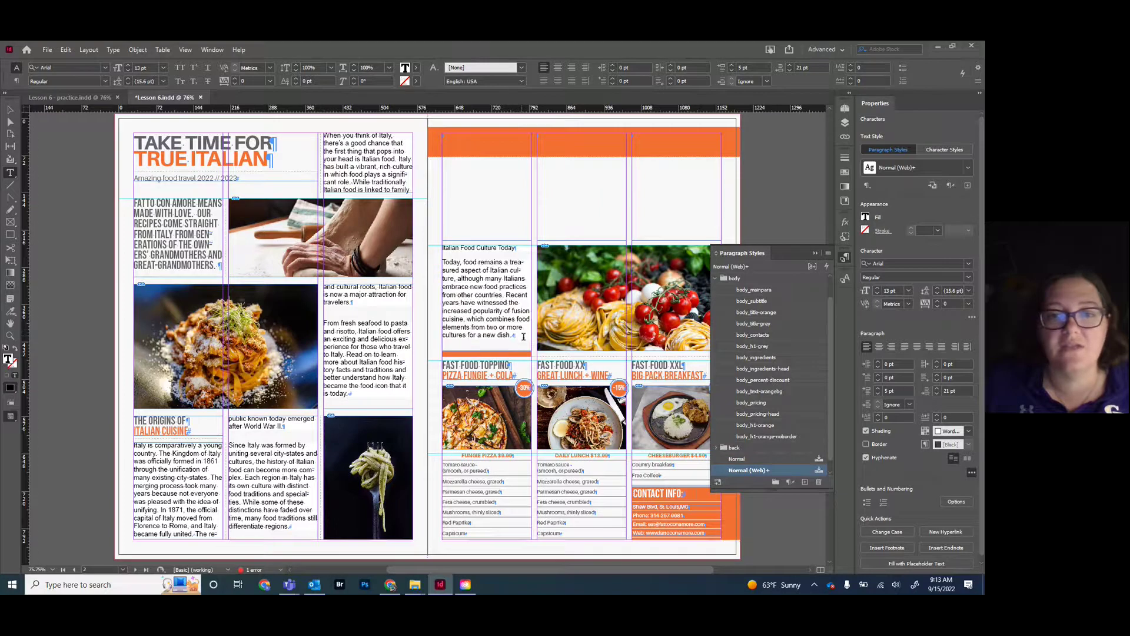
Bring the source URL back up to follow "for a new dish." on the same line
left_click(580, 365)
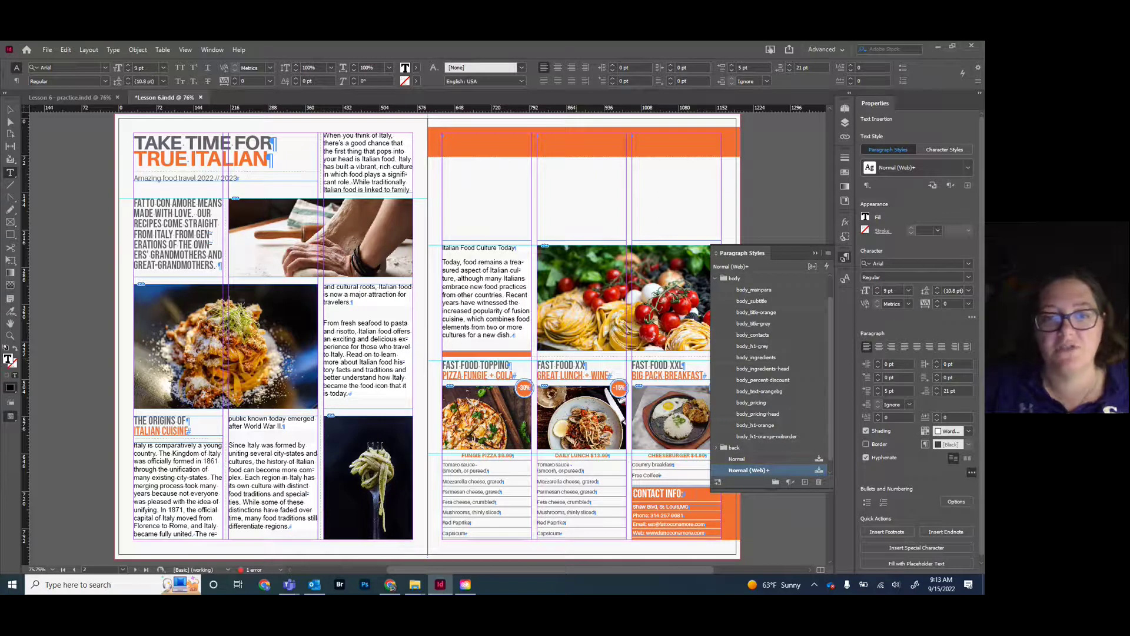
left_click(523, 334)
type("https://blog.windstarcruises.com/history-of-italian-food")
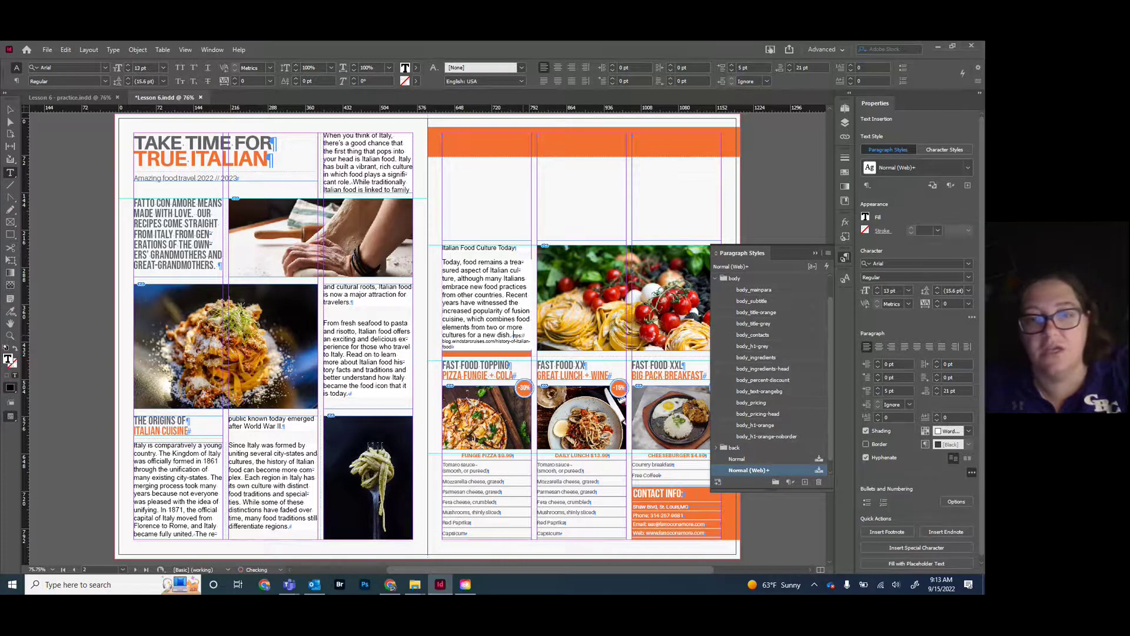
Set the spacing and first characters of the URL just after "for a new dish." to 9 pt
left_click(521, 336)
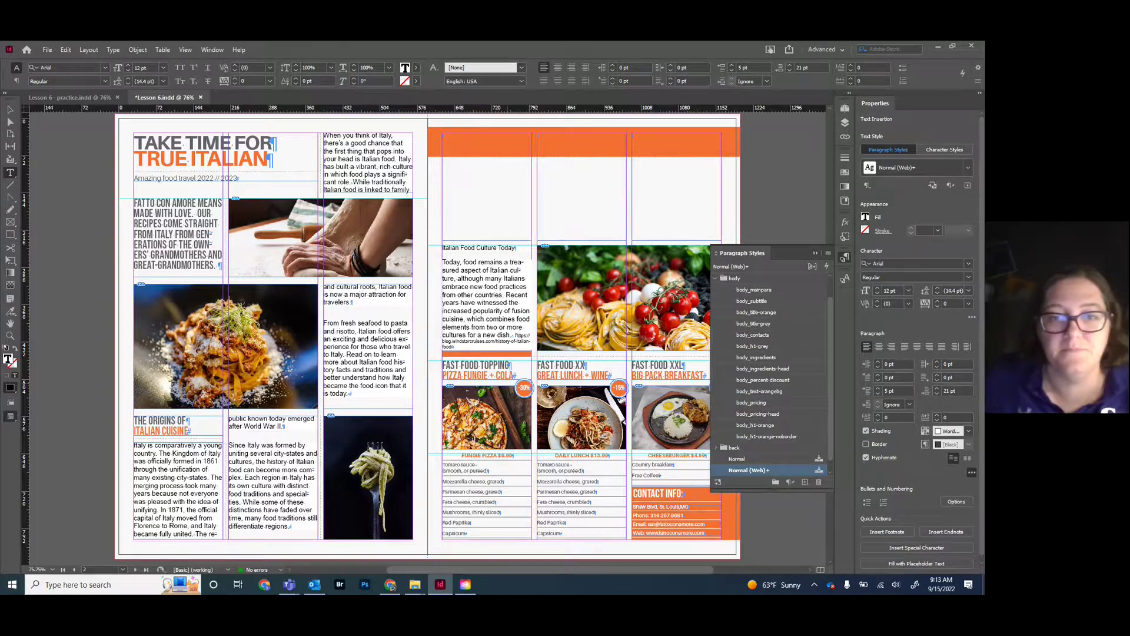
left_click_drag(516, 334, 521, 336)
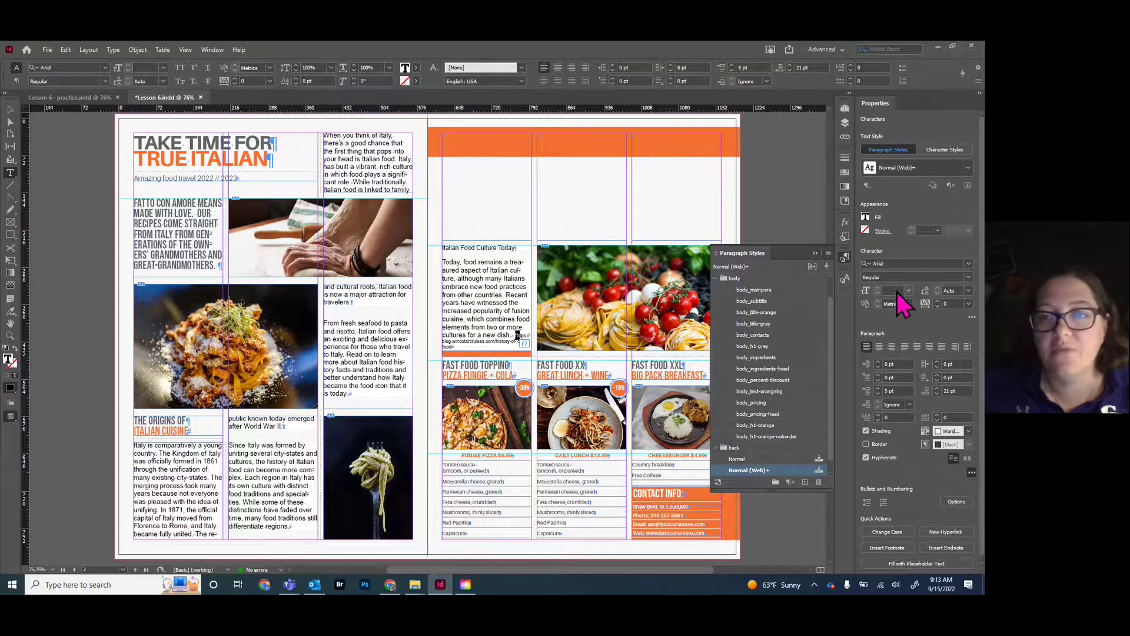
left_click(909, 291)
left_click(904, 334)
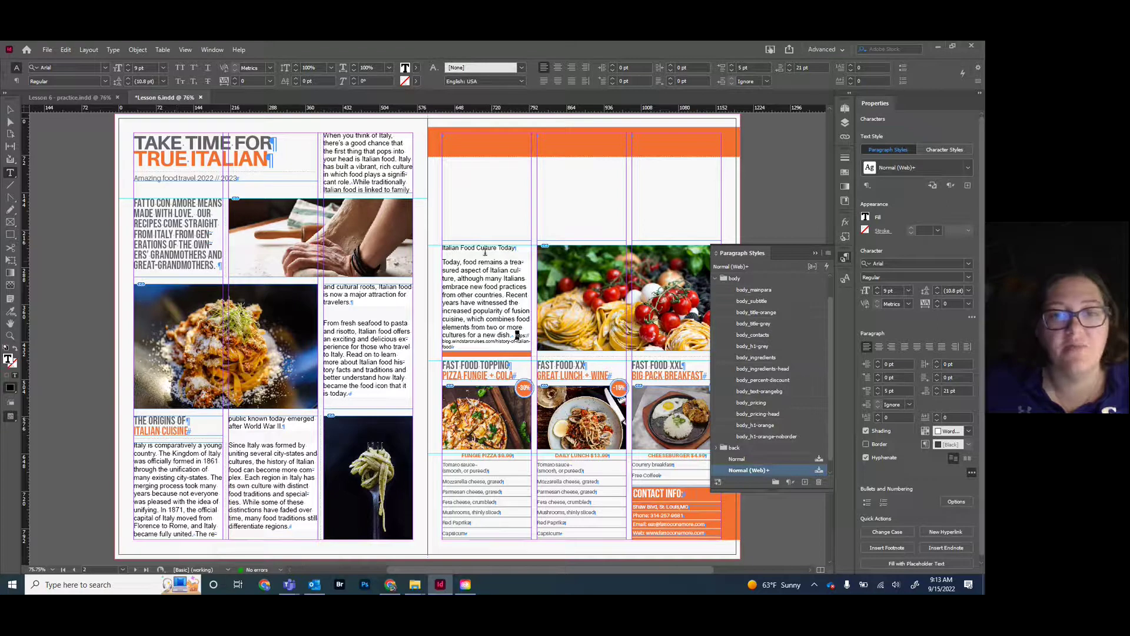
Apply the body_h1-grey paragraph style to the heading "Italian Food Culture Today" and break it onto a new line after "Food"
left_click_drag(442, 248, 514, 246)
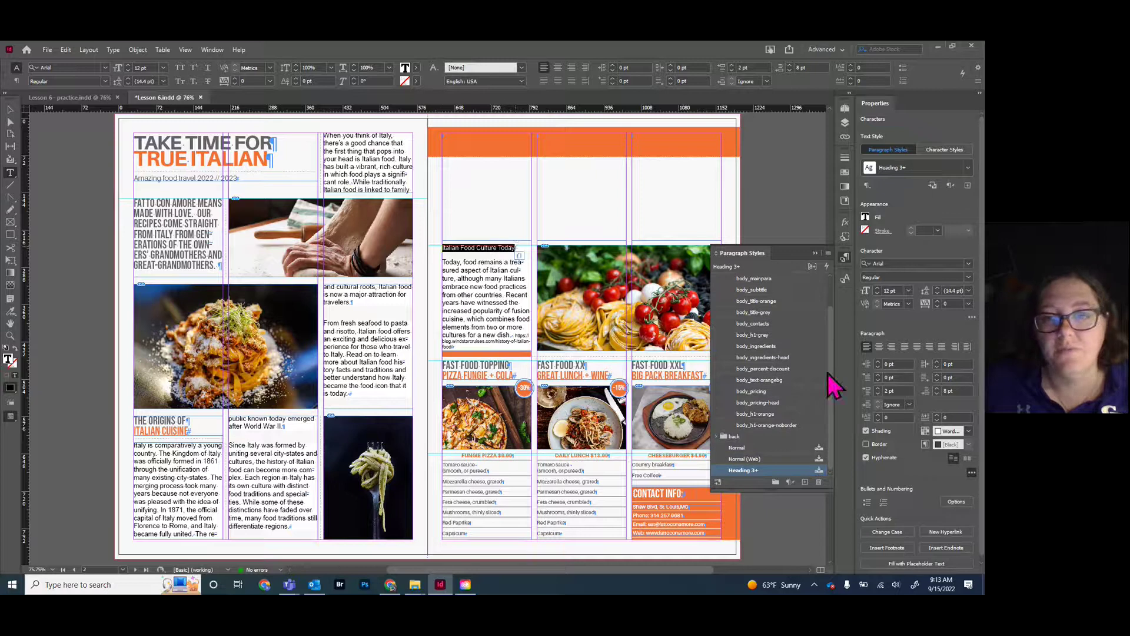
left_click(759, 336)
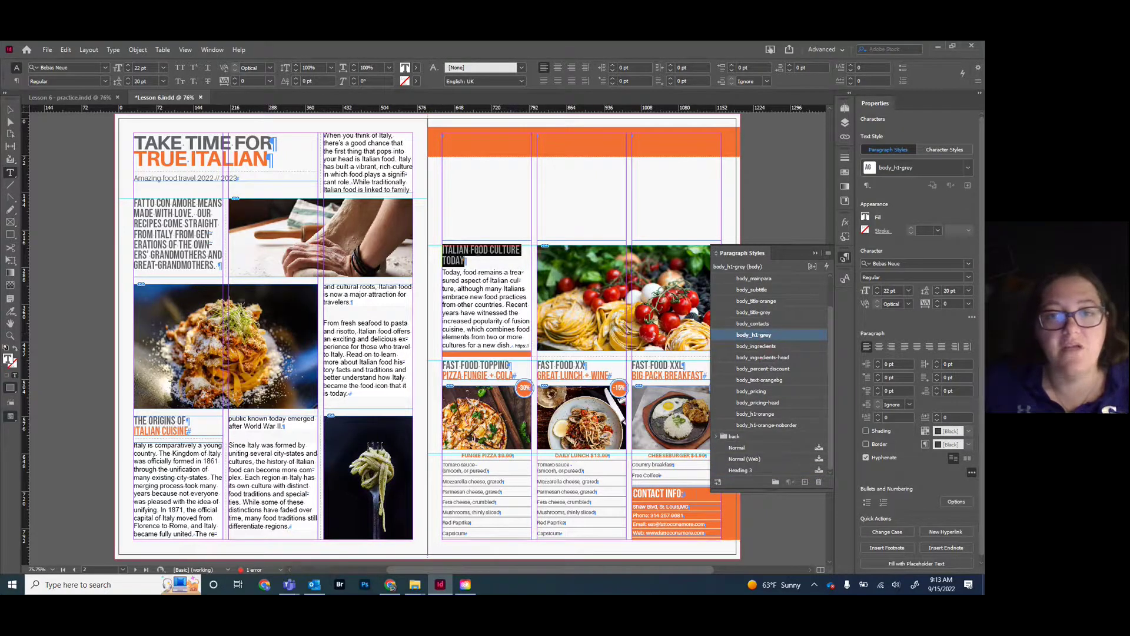
left_click(489, 249)
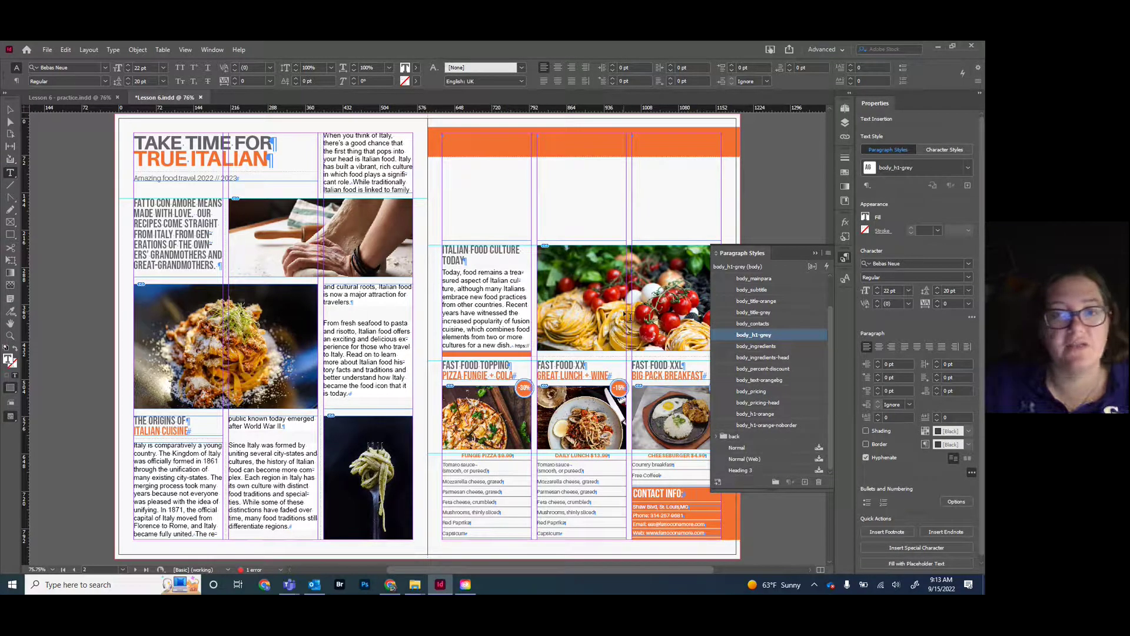
key("Return")
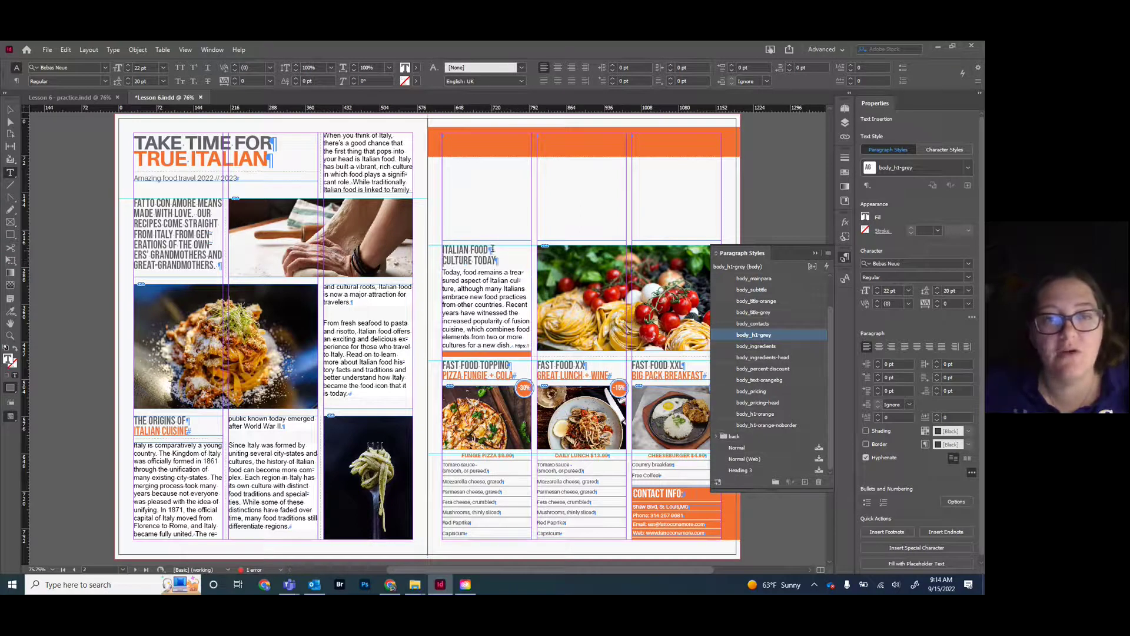
Apply the body_h1-orange paragraph style to the heading's second line, "Culture Today", and leave text editing
left_click_drag(496, 260, 440, 260)
left_click(756, 413)
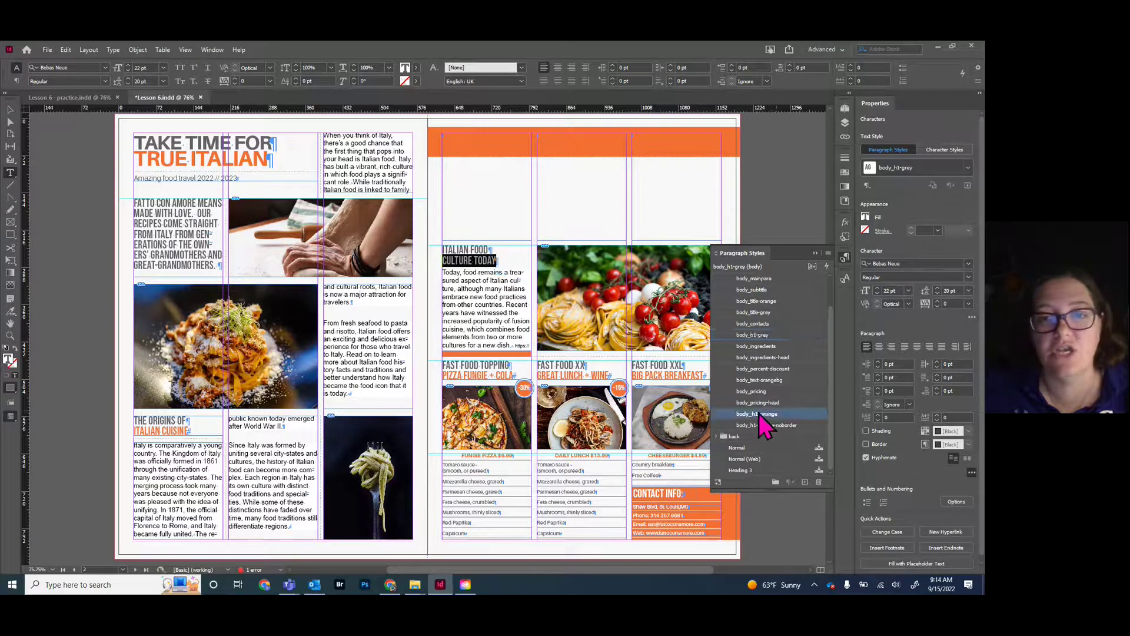
left_click(11, 110)
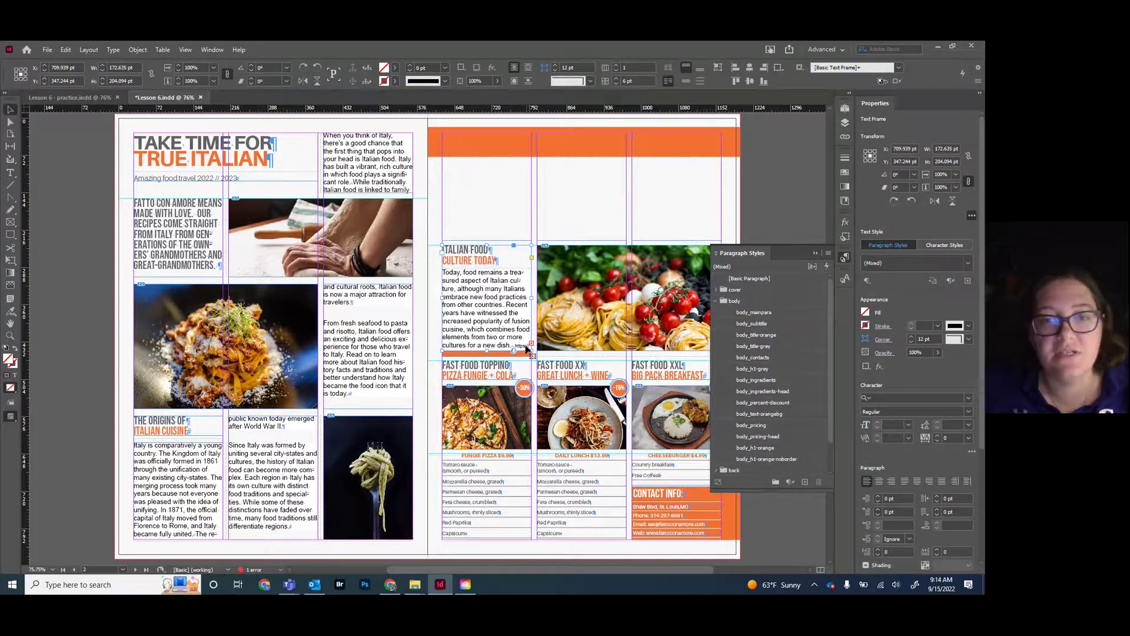
Delete the thin orange bar below Article 3 and extend the article's text frame down to about 214 pt high
left_click(491, 355)
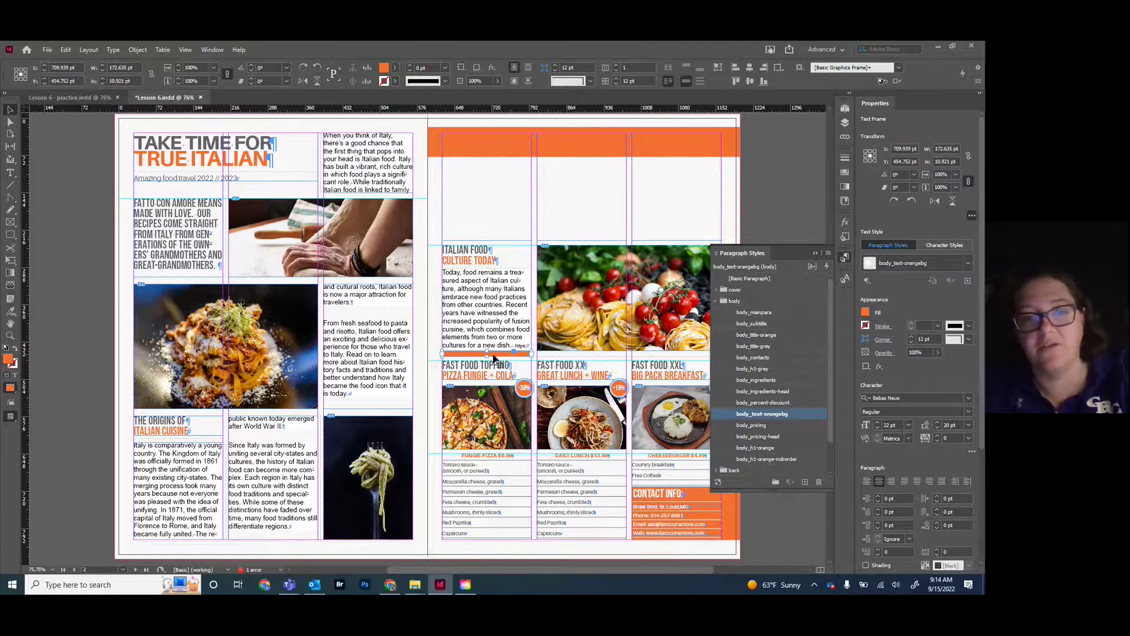
left_click(488, 352)
left_click_drag(487, 352, 488, 357)
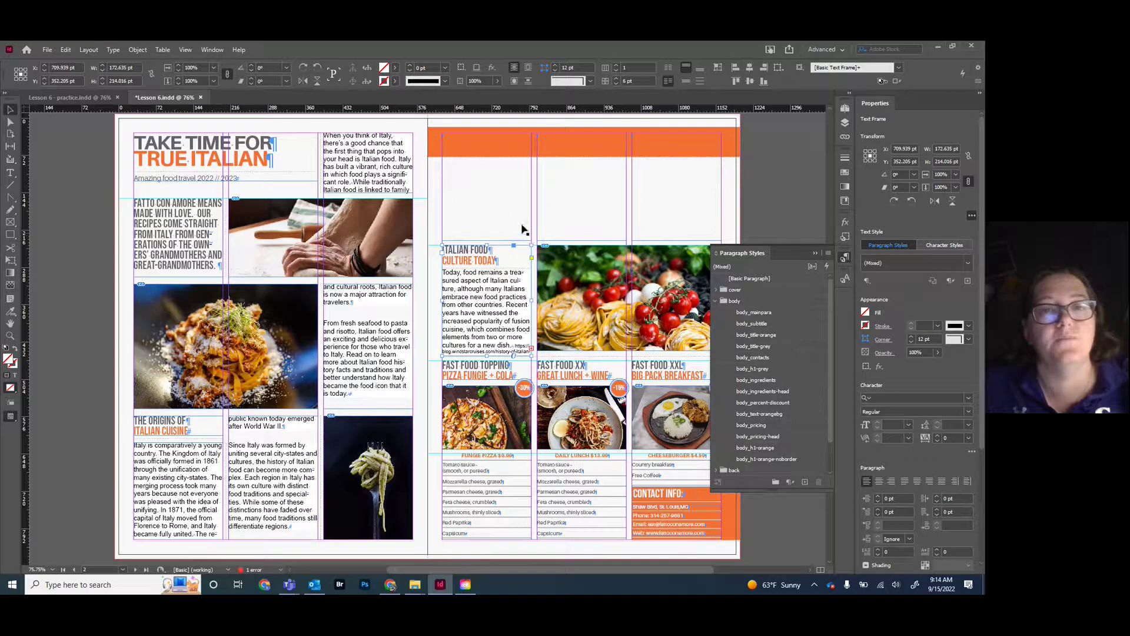
Place the Menu Items 1 document in the empty text frame above the Italian Food Culture Today article
left_click(486, 192)
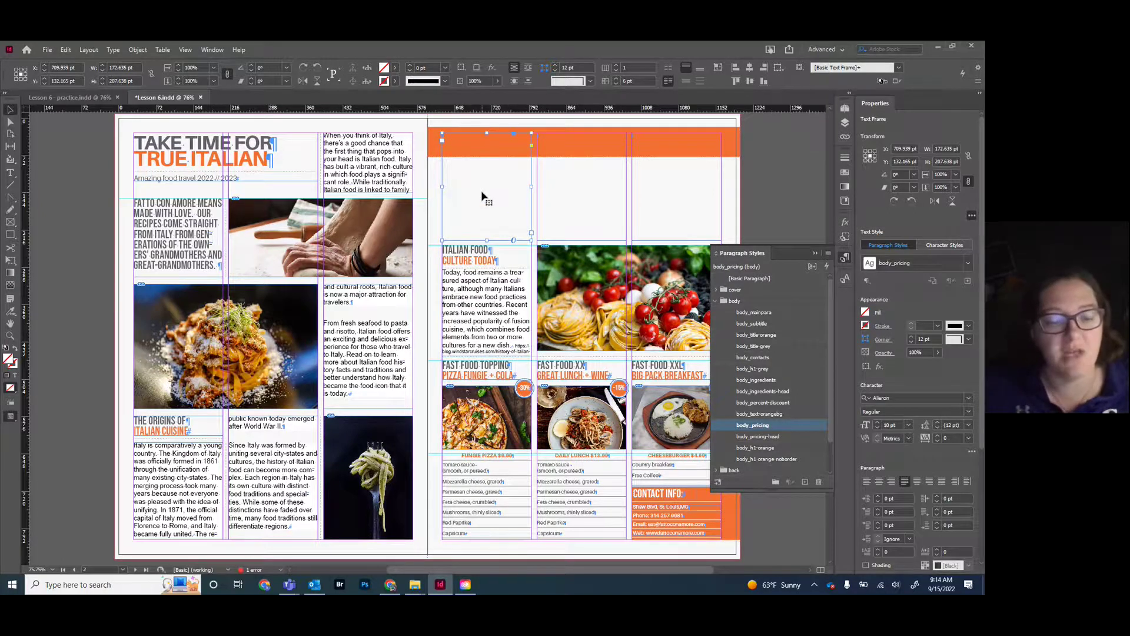
left_click_drag(455, 570, 502, 583)
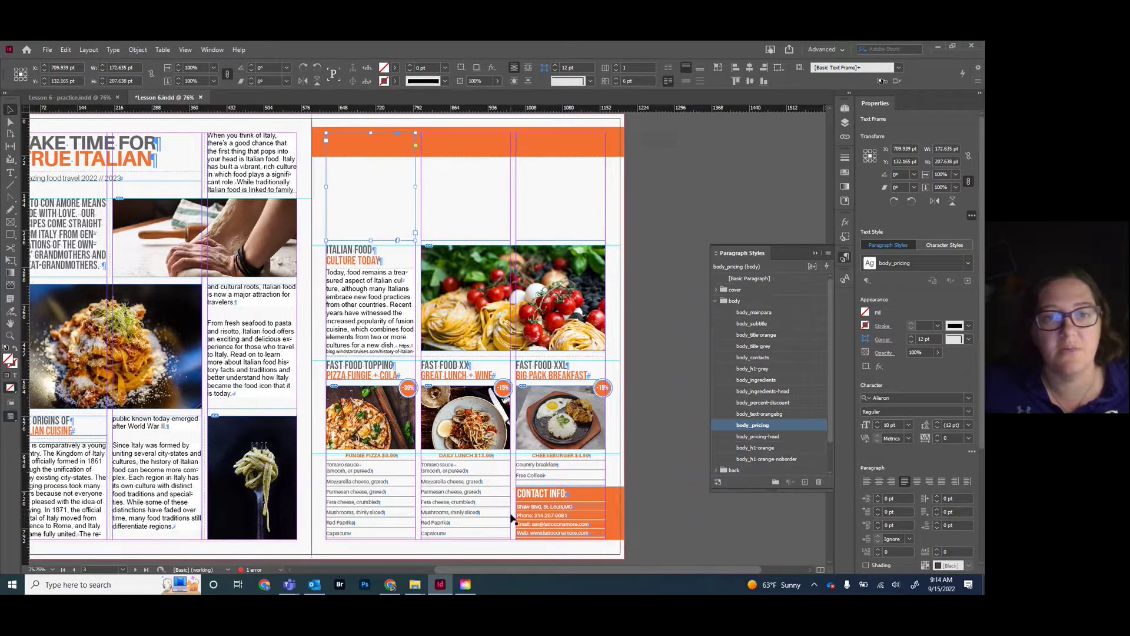
scroll(512, 518, "up", 4)
key("ctrl+equal")
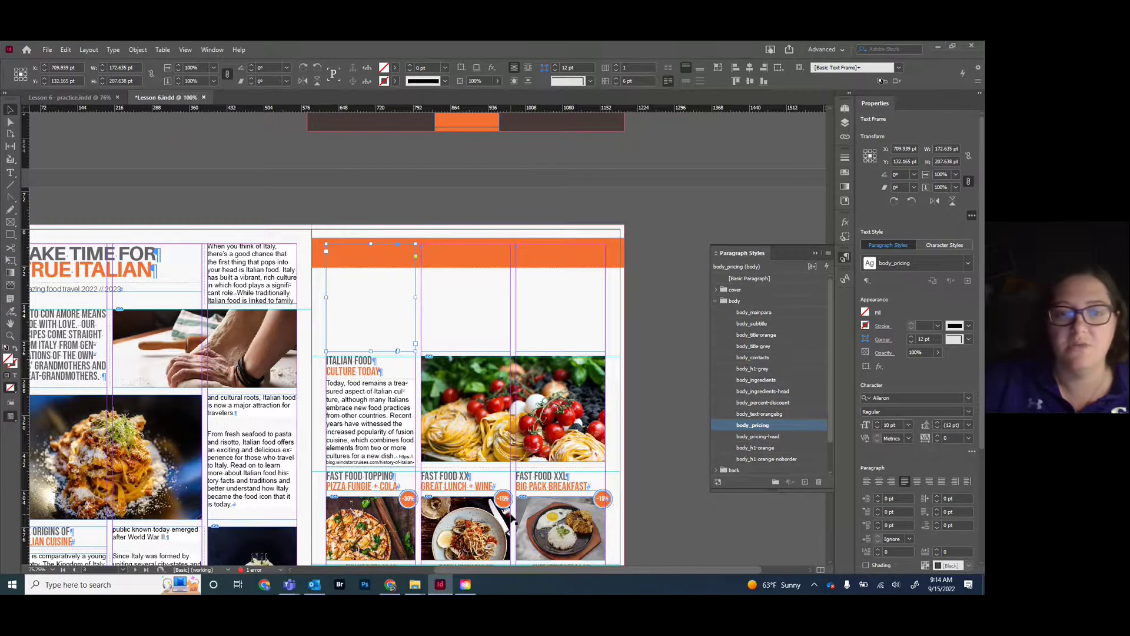
left_click_drag(487, 571, 529, 584)
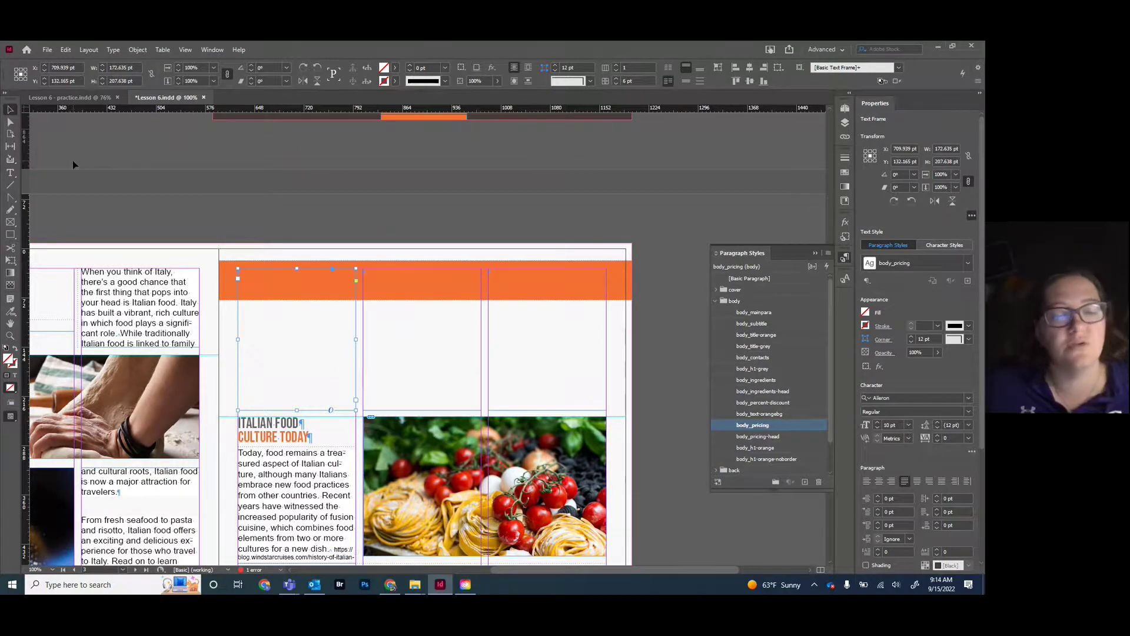
key("ctrl+d")
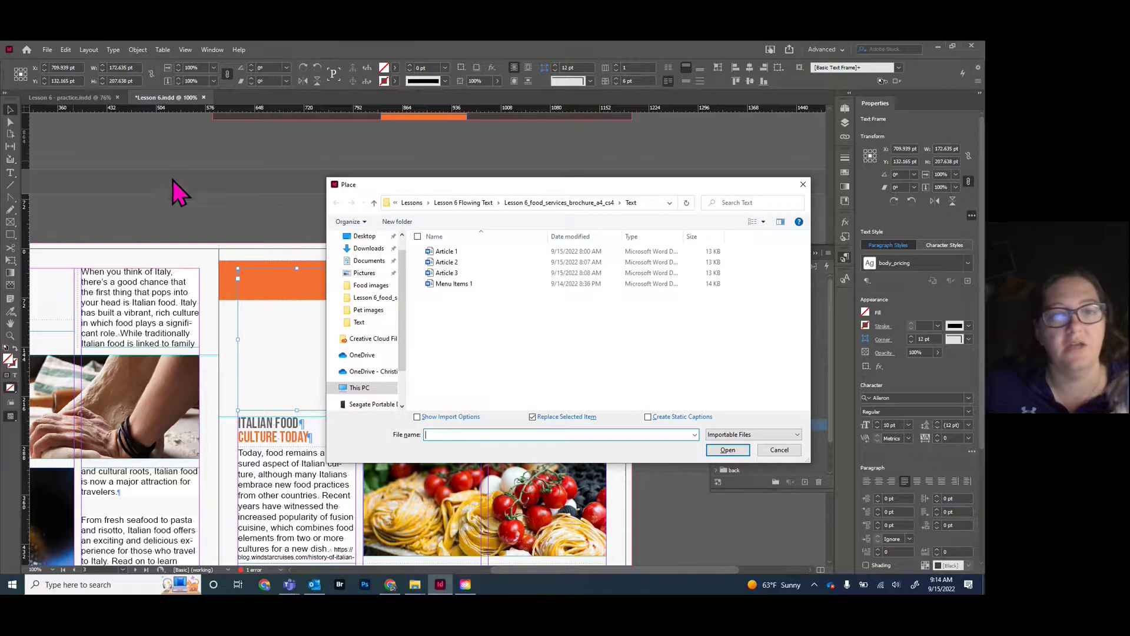
left_click(466, 284)
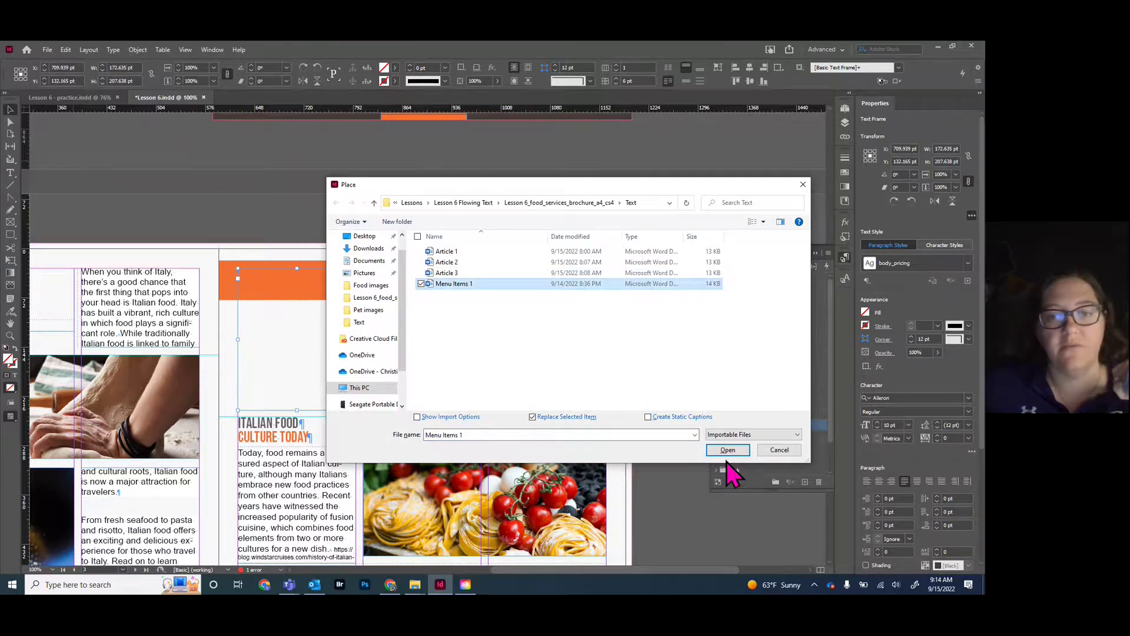
left_click(728, 451)
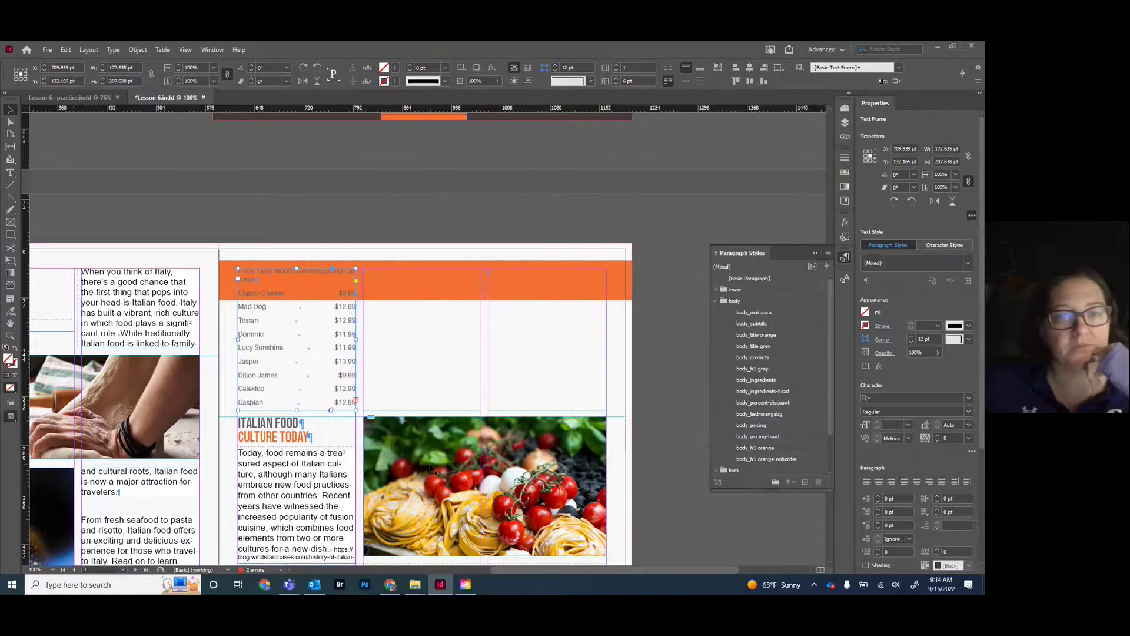
Thread the overset menu text into the second and third column frames, and dismiss the calendar reminder that interrupts
left_click(355, 403)
left_click(363, 273)
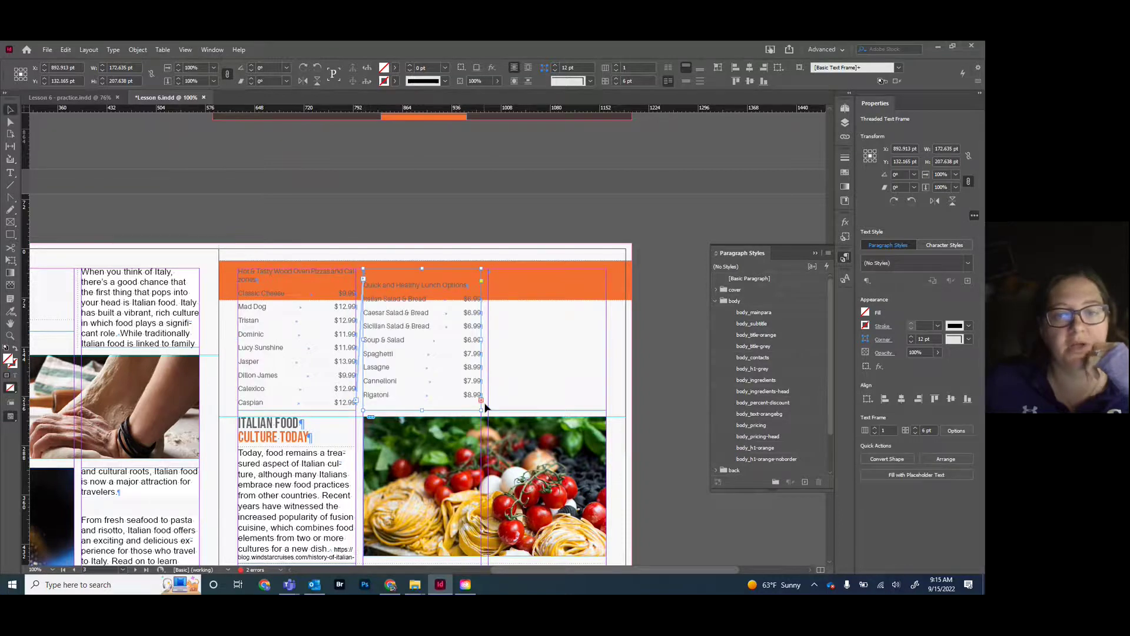
left_click(481, 401)
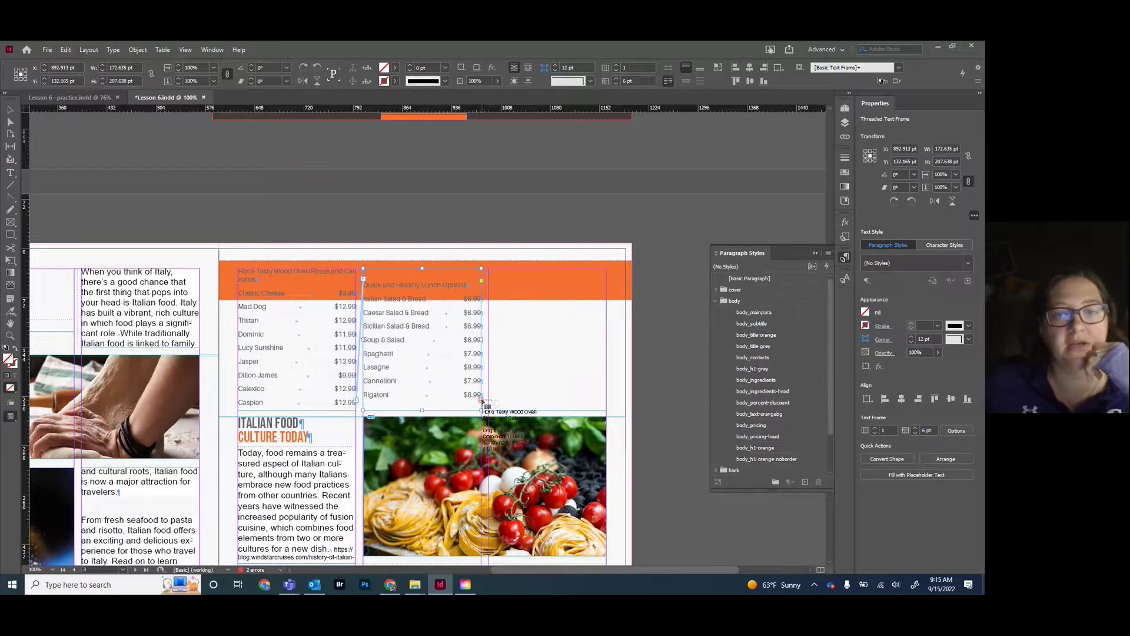
left_click(489, 274)
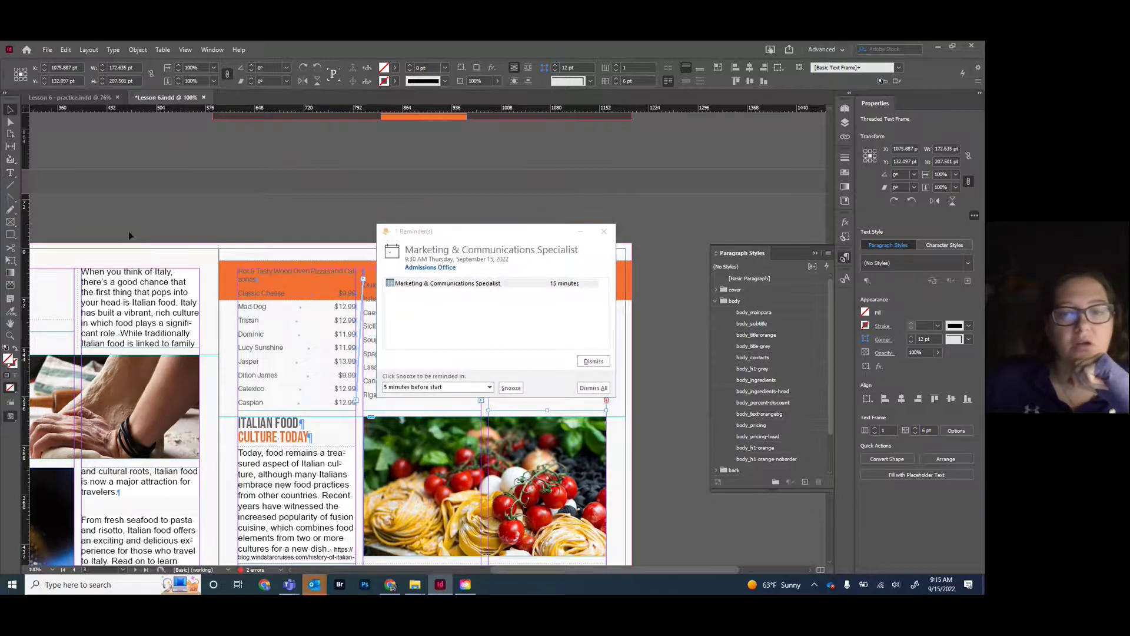
left_click(593, 387)
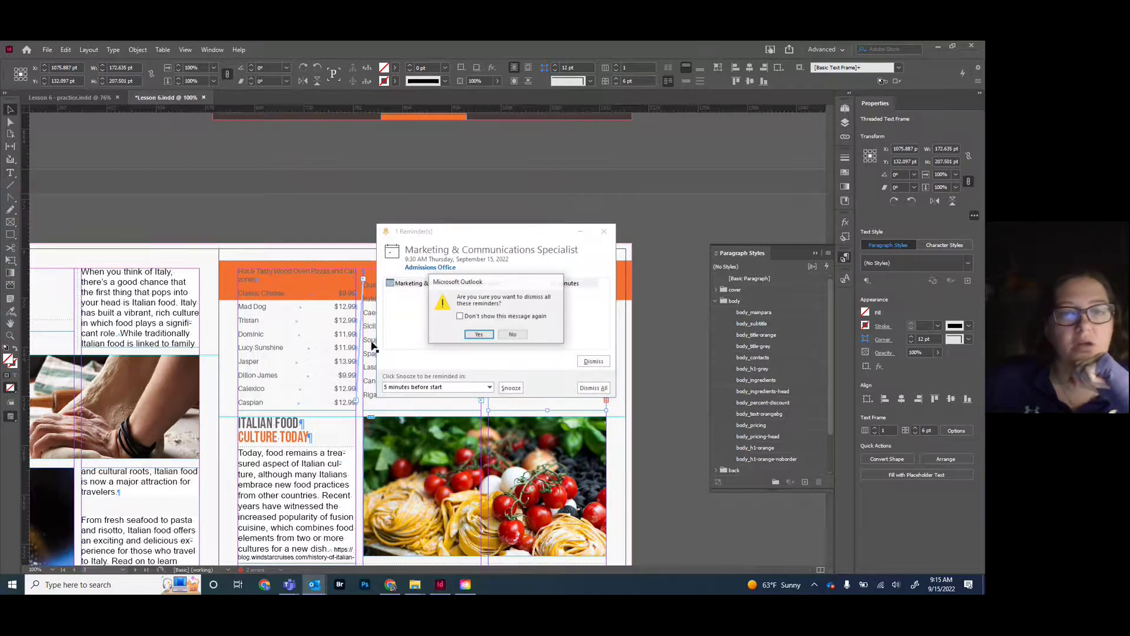
left_click(478, 335)
Apply the body_h1-grey paragraph style to the pizzas and calzones heading, set its text fill to Paper, and deselect it
left_click(10, 173)
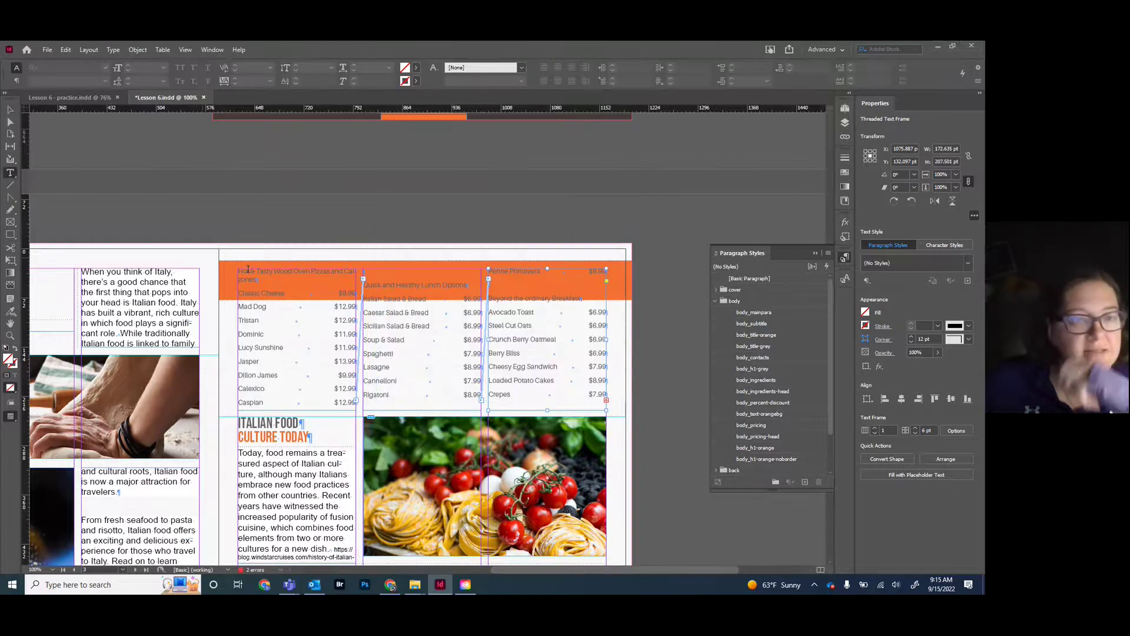
left_click_drag(266, 282, 236, 270)
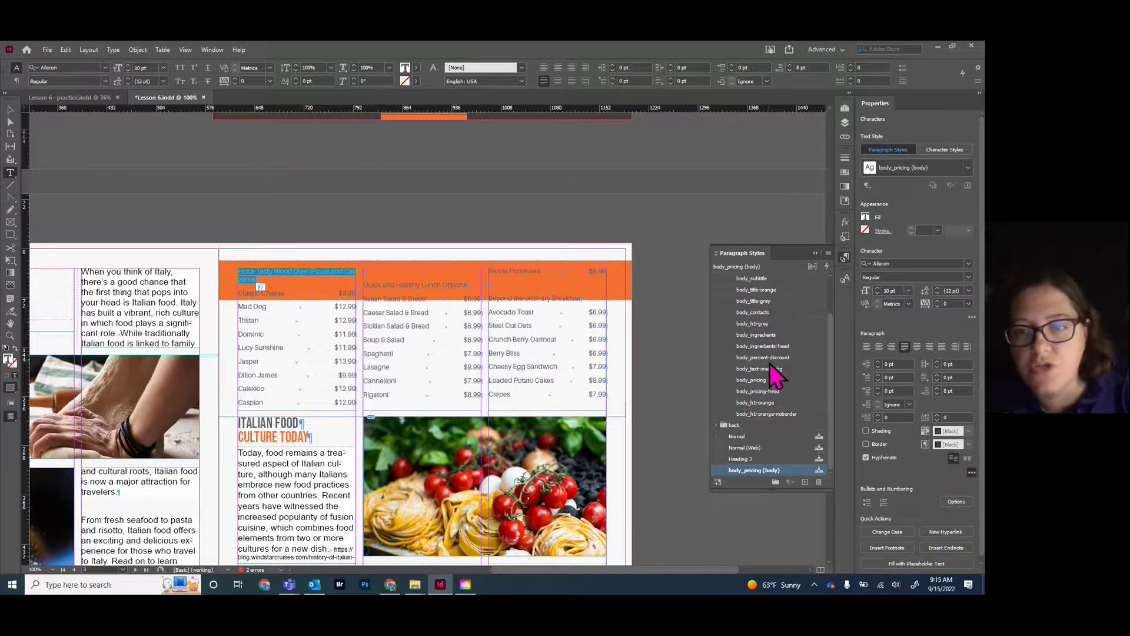
scroll(770, 376, "up", 1)
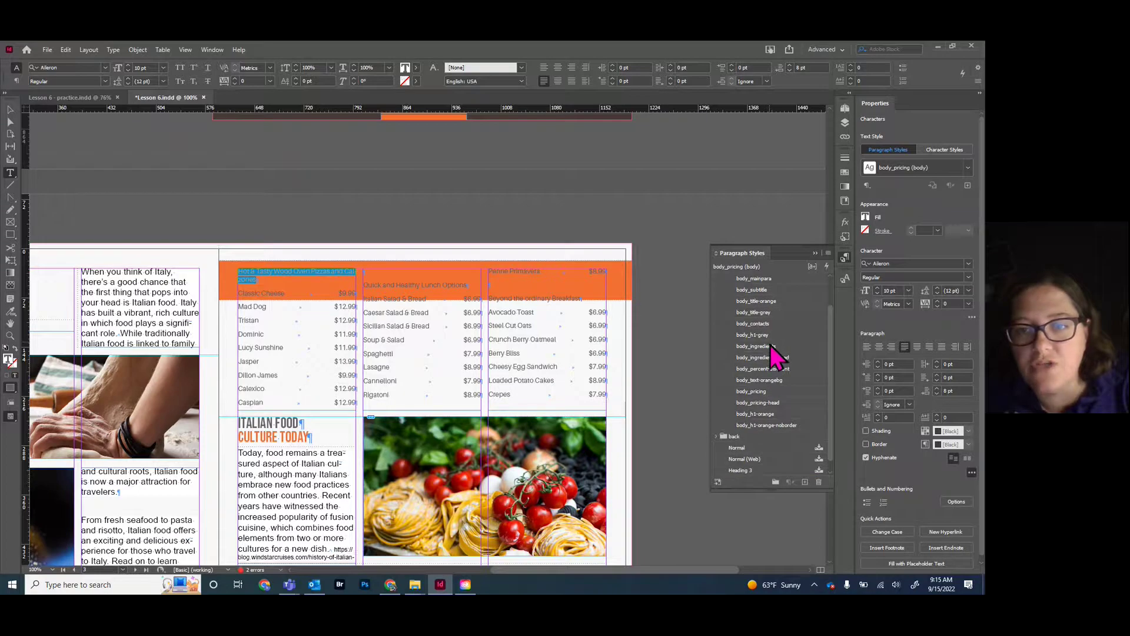
left_click(763, 335)
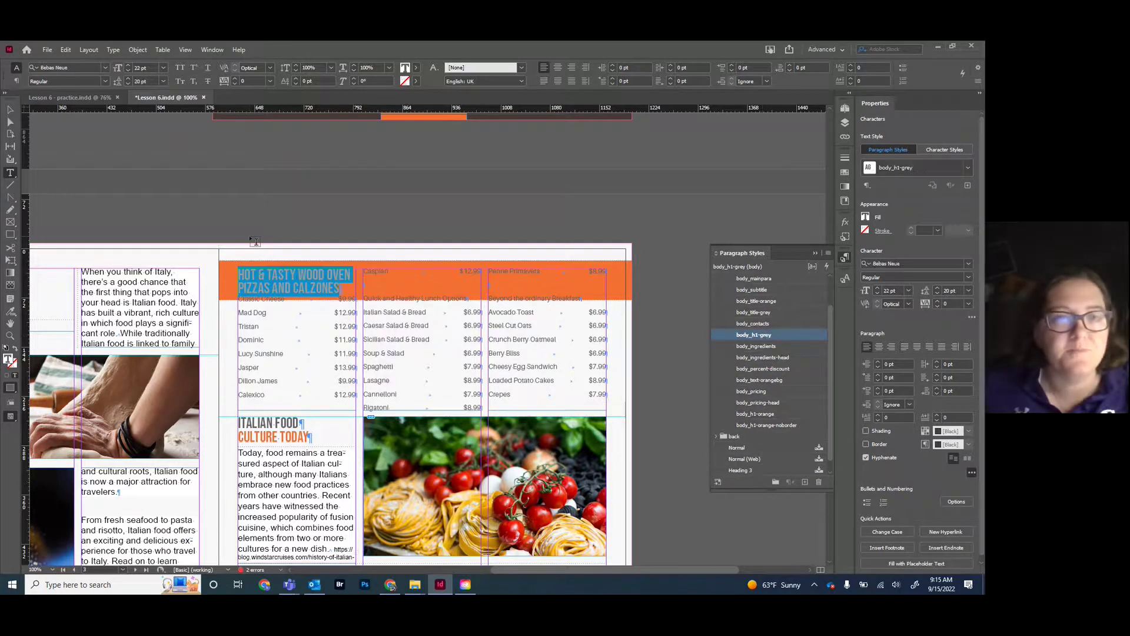
left_click(416, 81)
left_click(416, 81)
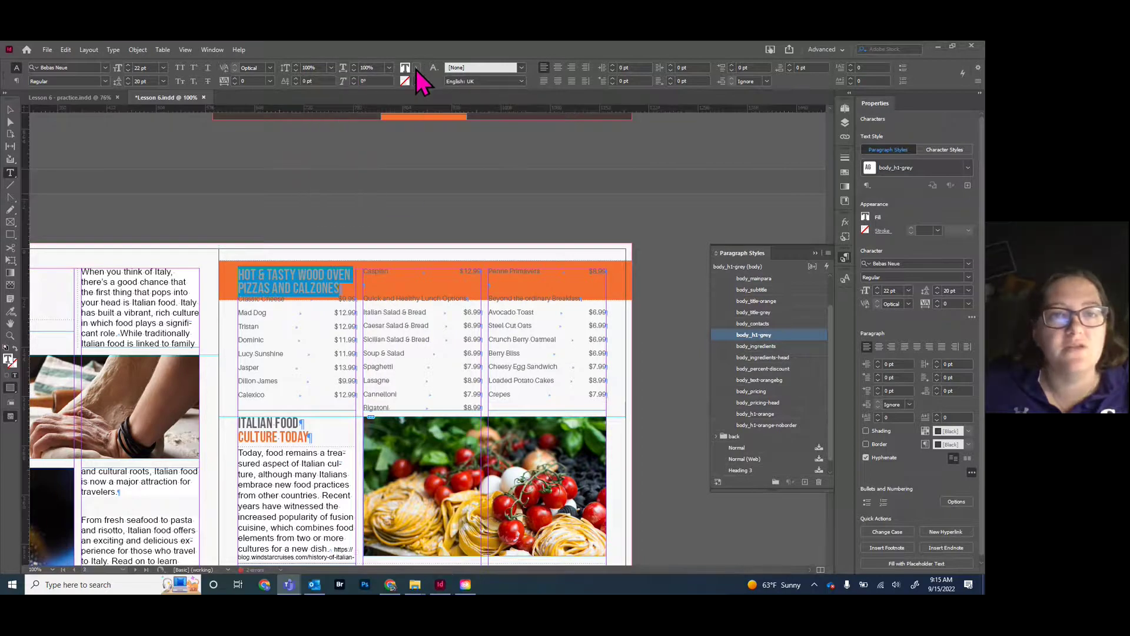
left_click(417, 69)
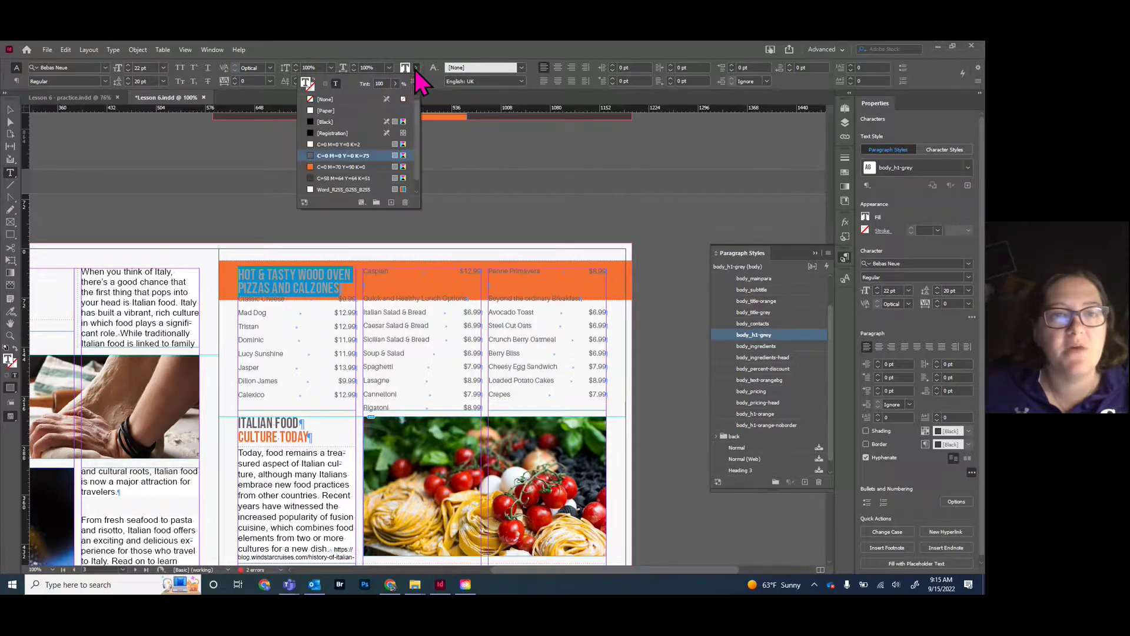
left_click(326, 111)
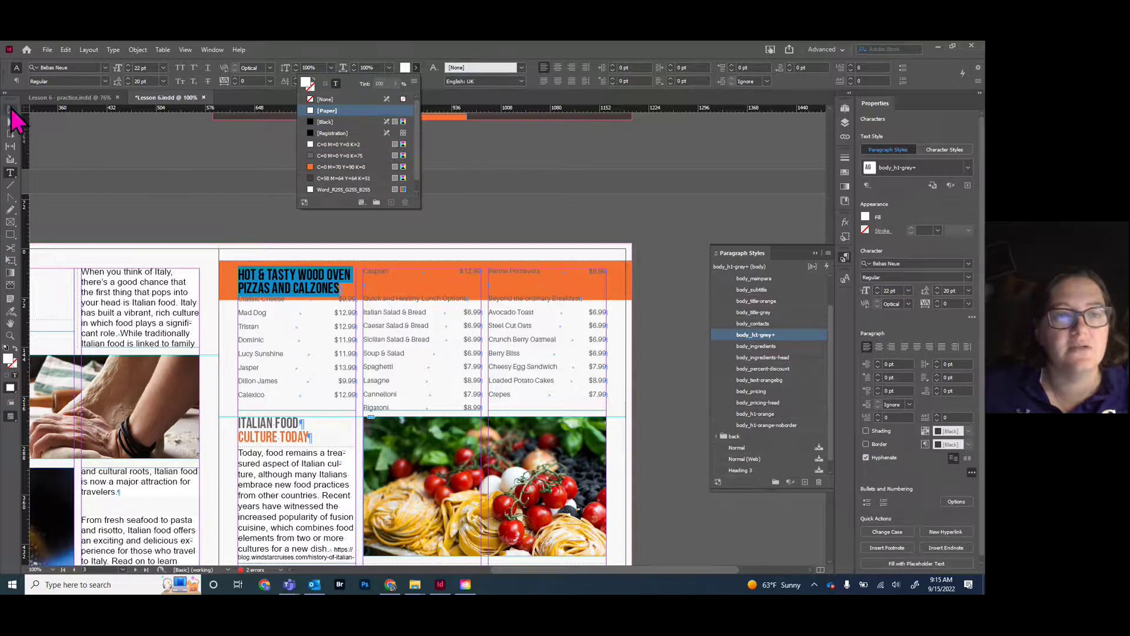
key("Escape")
key("ctrl+shift+a")
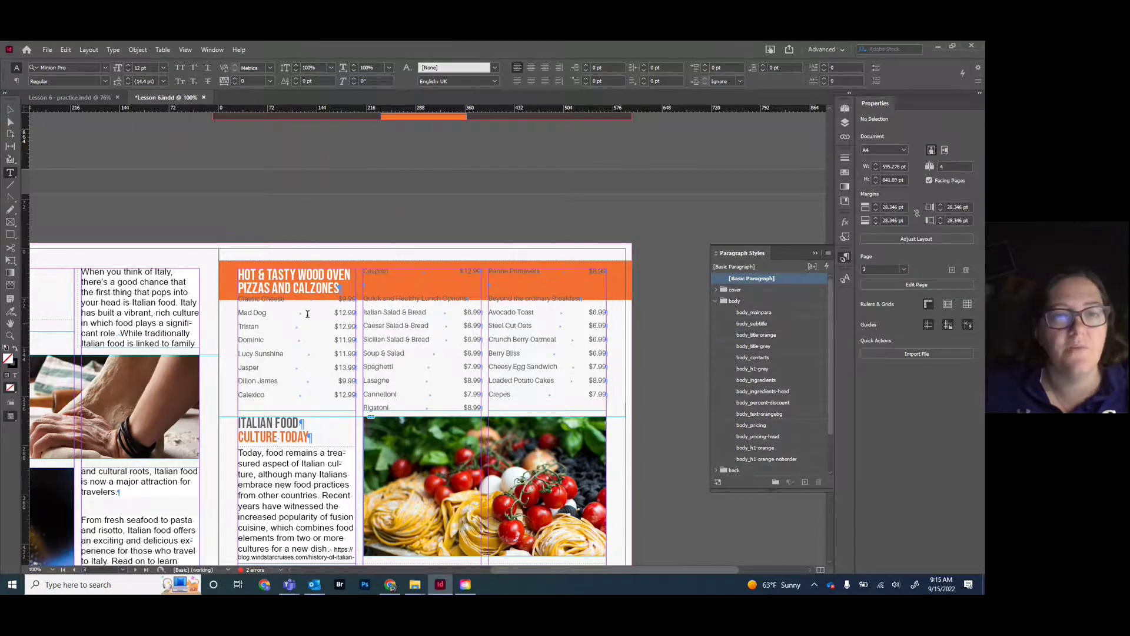
Add an empty line above "Classic Cheese" and set the leading of the pizza items, Classic Cheese through Caspian, to 9 pt
left_click(259, 317)
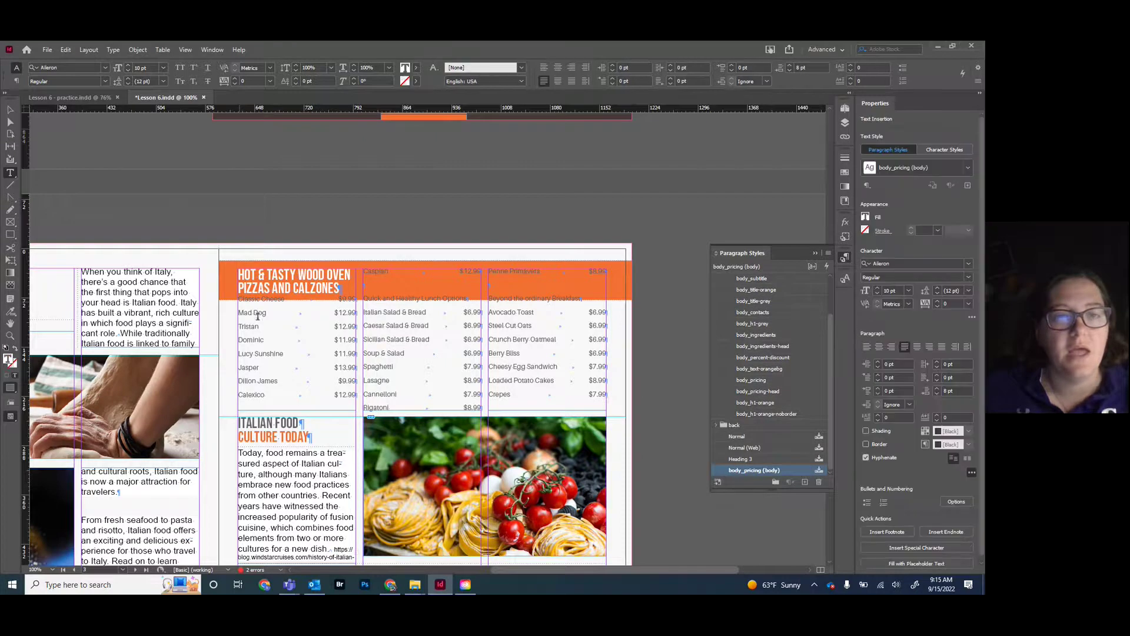
key("Return")
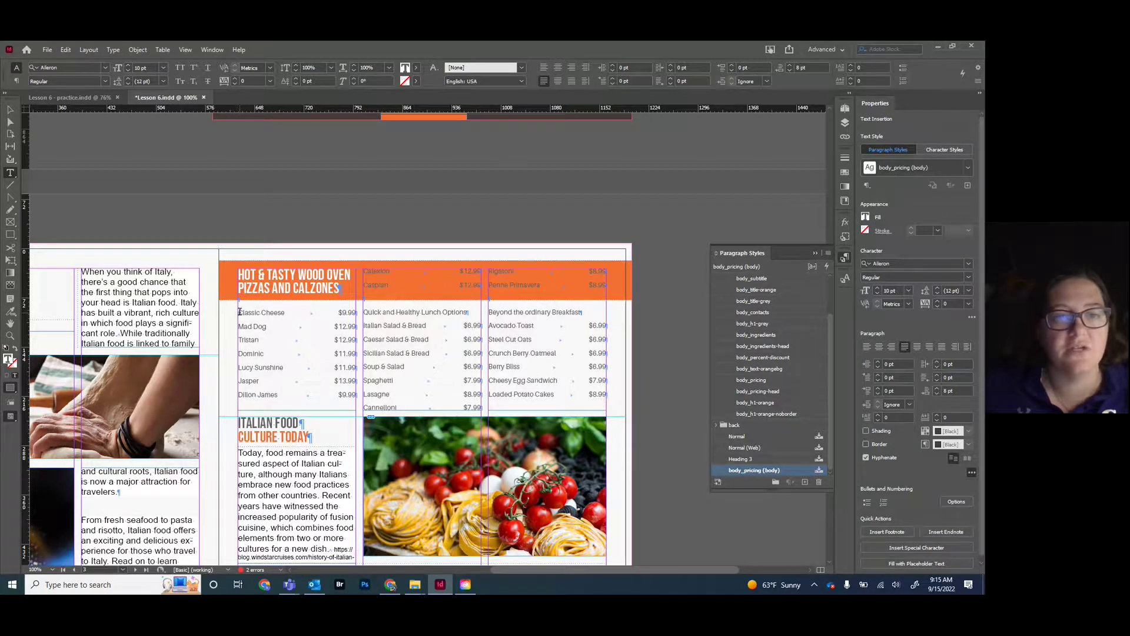
left_click_drag(239, 312, 483, 288)
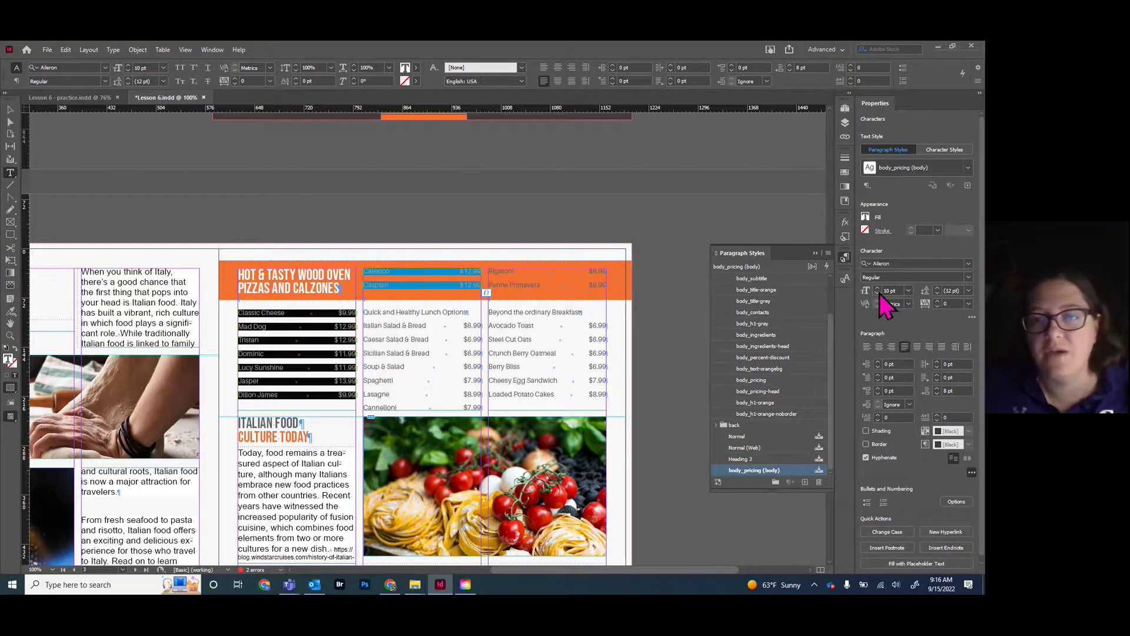
left_click(969, 290)
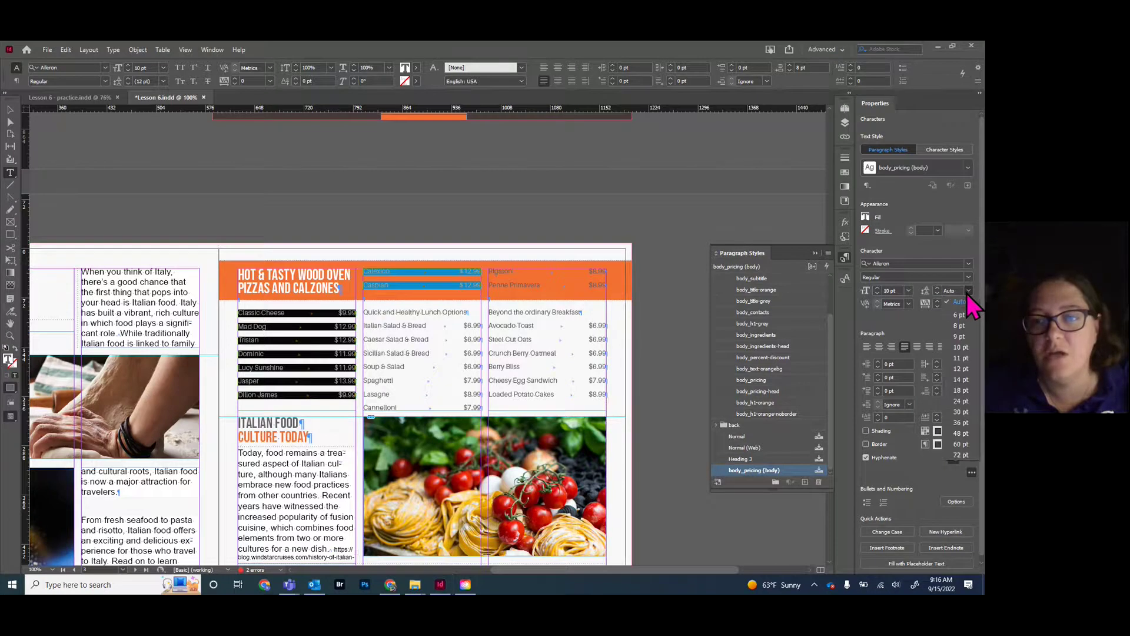
left_click(961, 349)
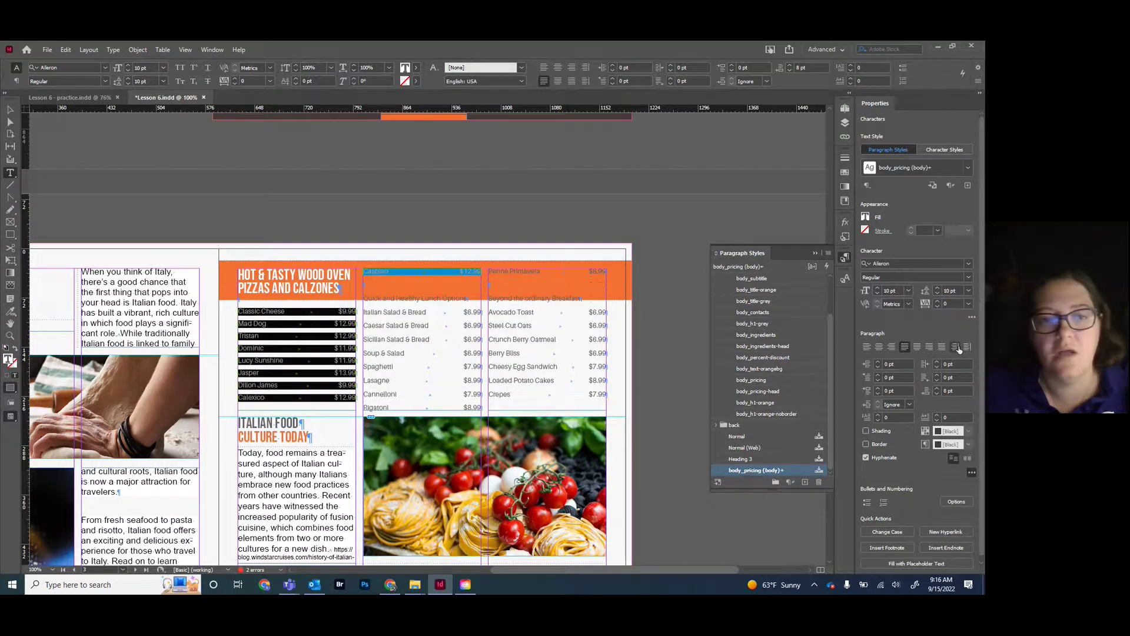
left_click(969, 290)
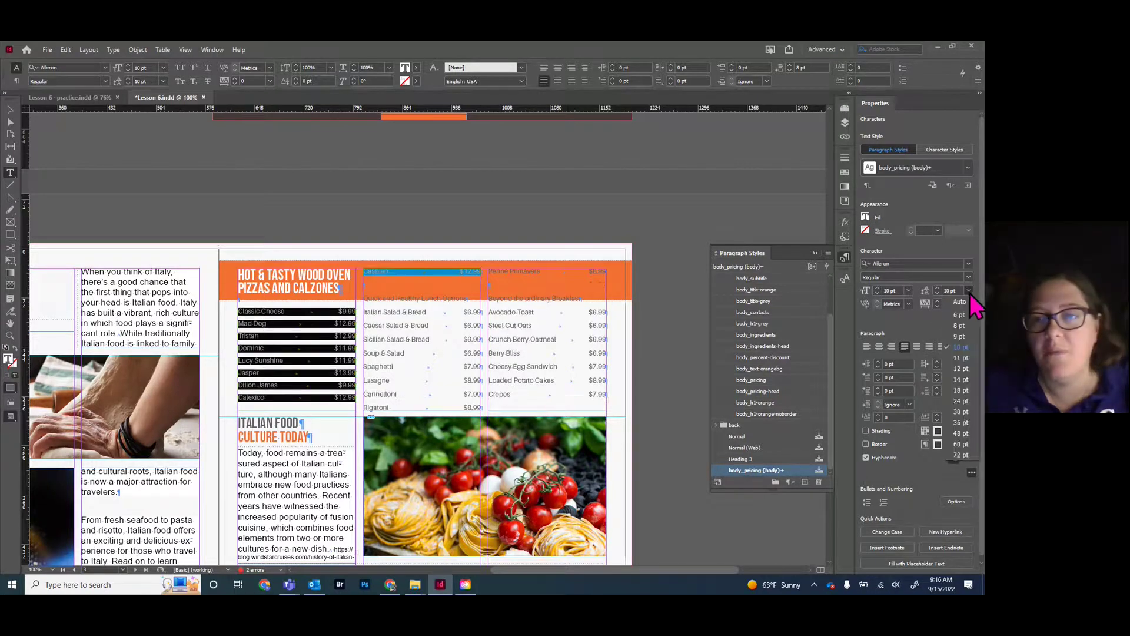
left_click(962, 337)
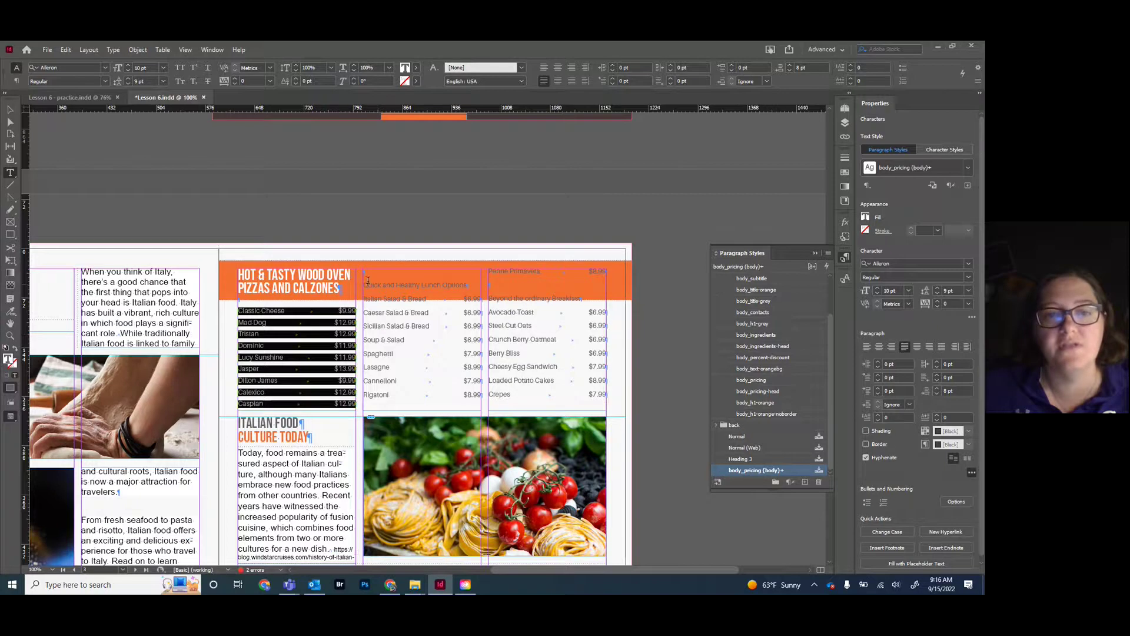
Apply the body_h1-grey paragraph style to the heading "Quick and Healthy Lunch Options" and set its text fill to Paper
left_click_drag(364, 284, 454, 285)
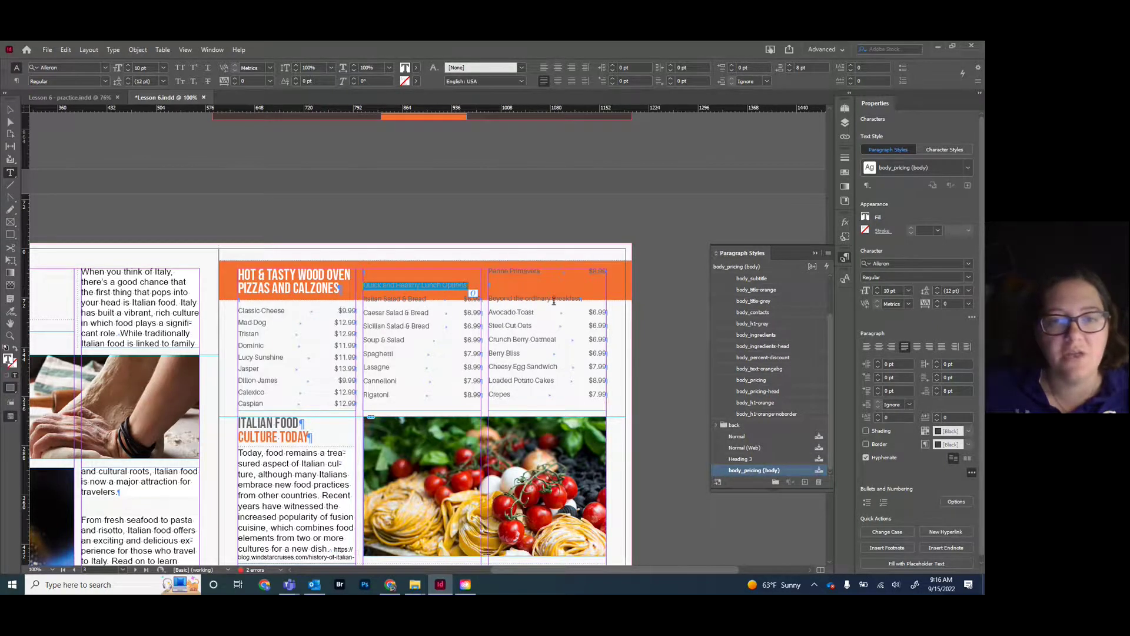
left_click(761, 323)
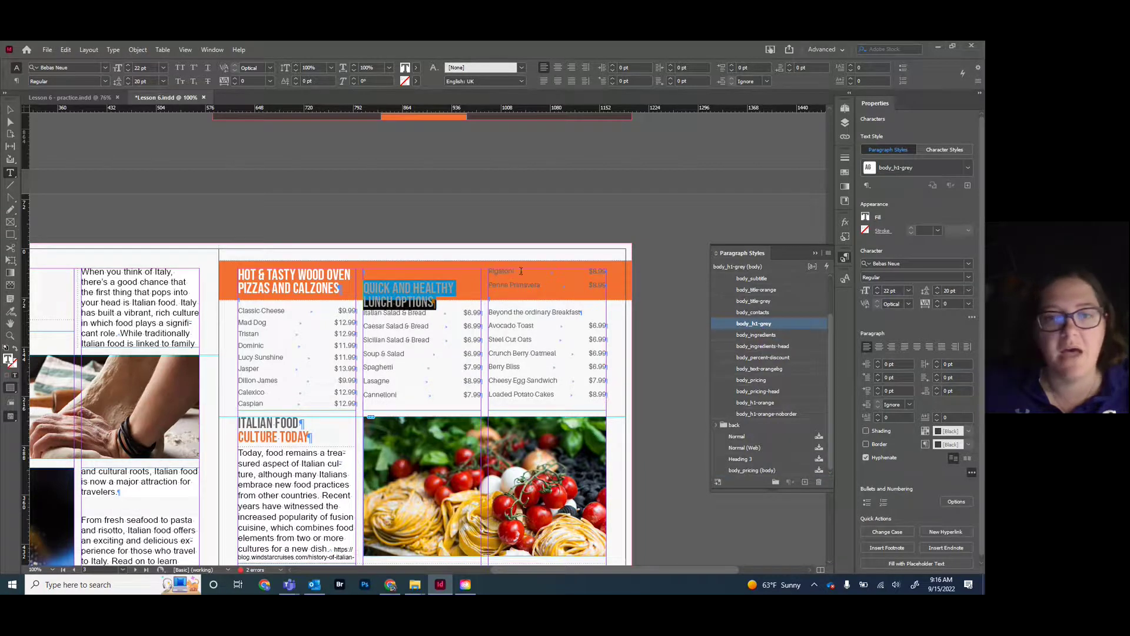
left_click(415, 80)
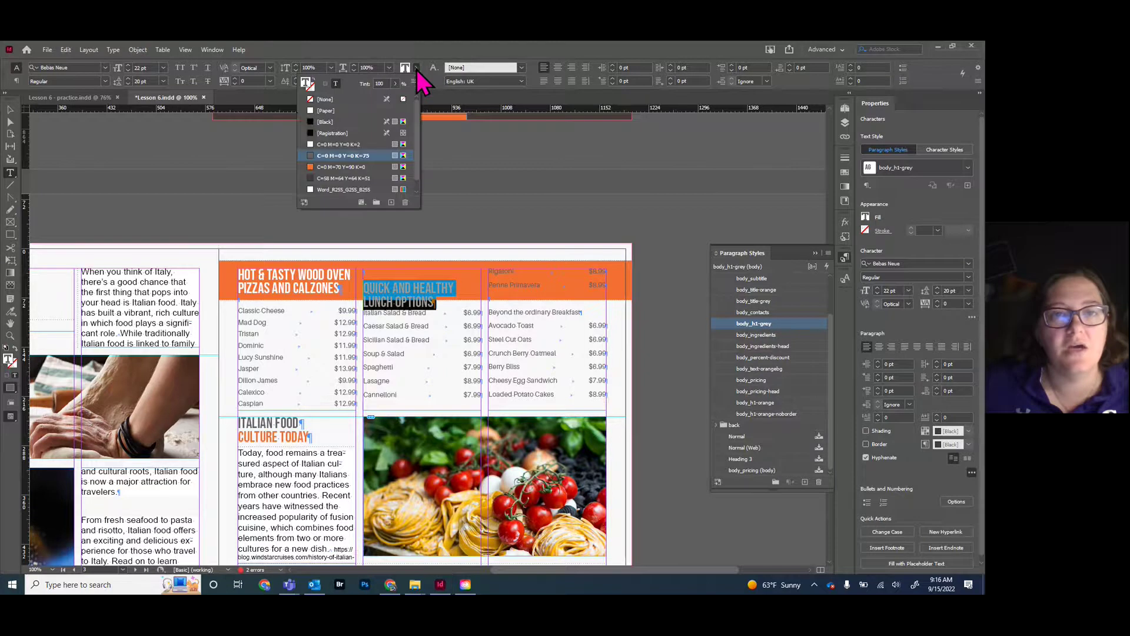
left_click(325, 112)
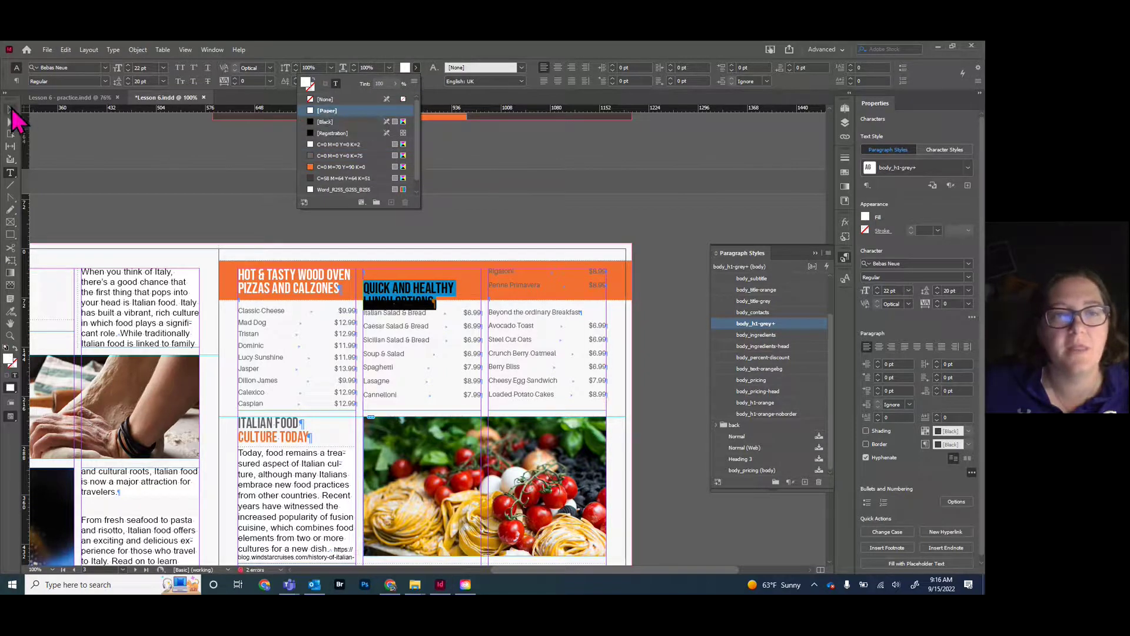
Delete the empty line above the "Quick and Healthy Lunch Options" heading
left_click(367, 263)
left_click(460, 277)
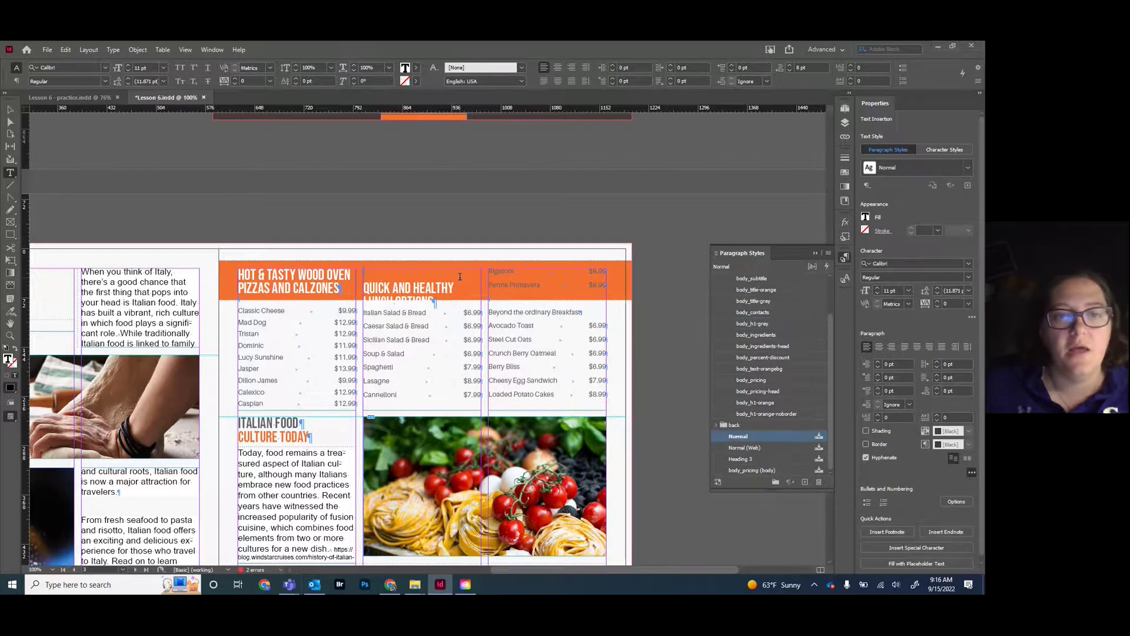
key("BackSpace")
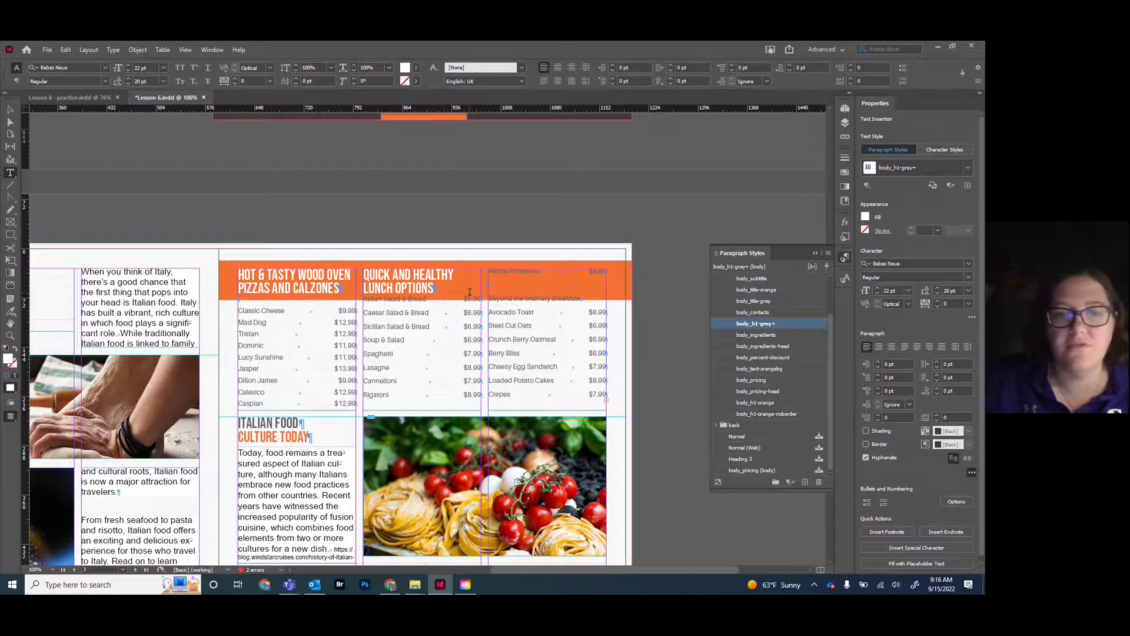
Add an empty line below the lunch heading and set the leading of the lunch items, Italian Salad & Bread through Penne Primavera, to 9 pt
key("Return")
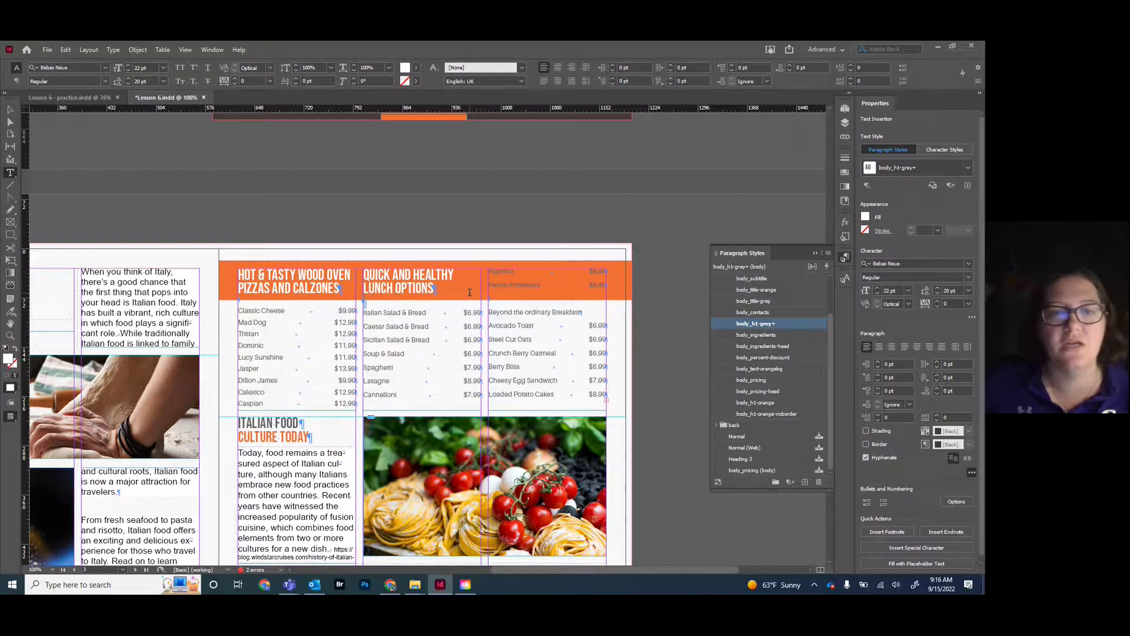
left_click_drag(363, 310, 608, 289)
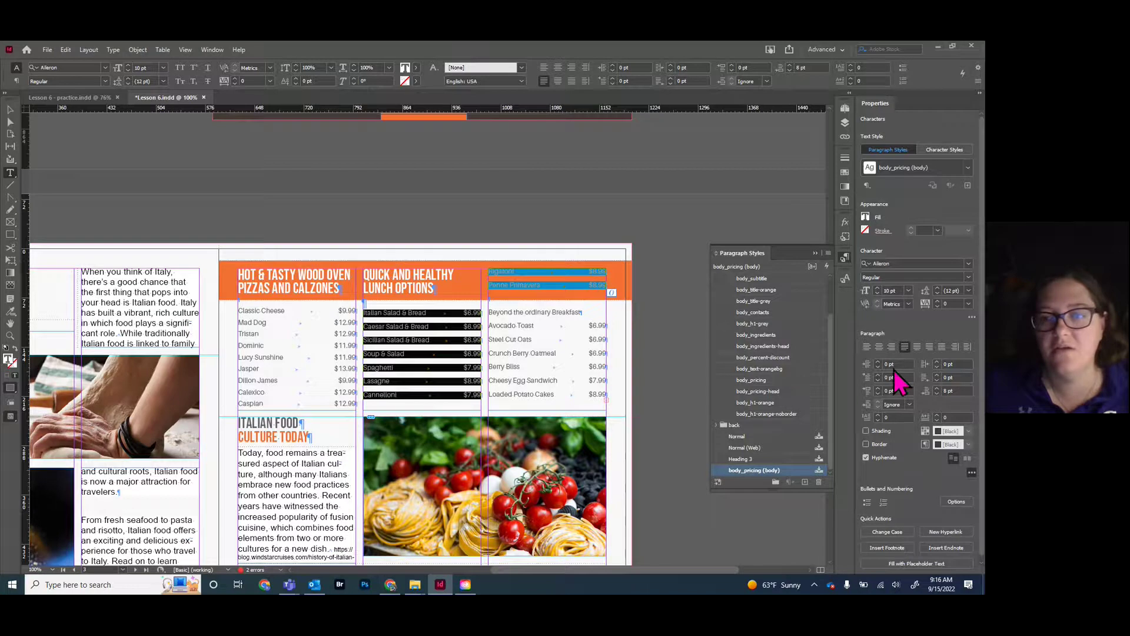
left_click(968, 290)
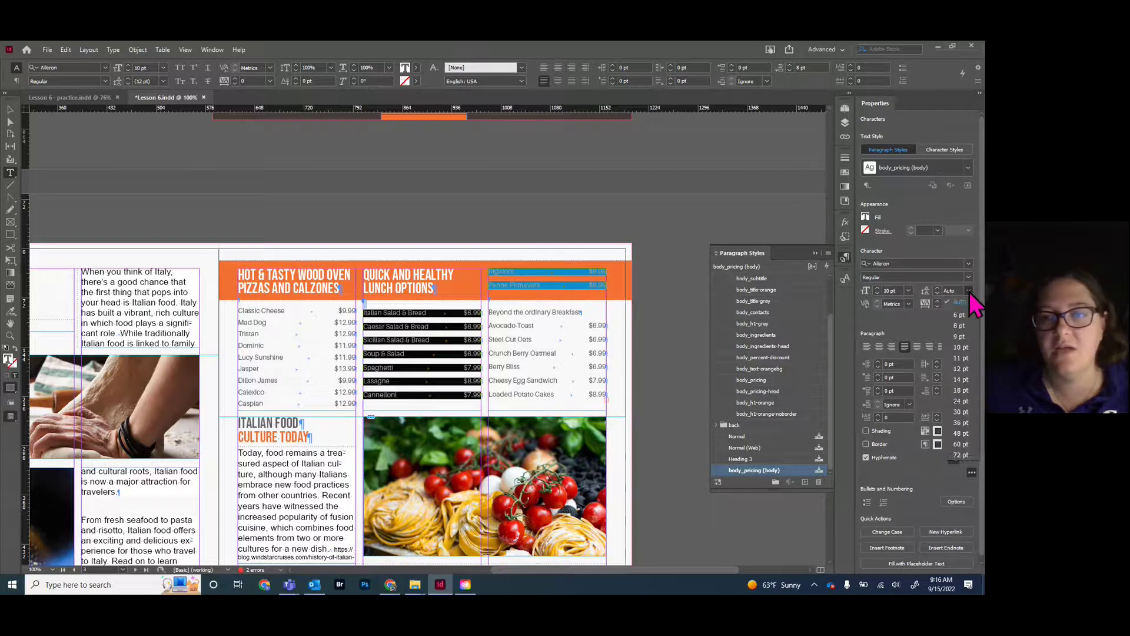
left_click(961, 337)
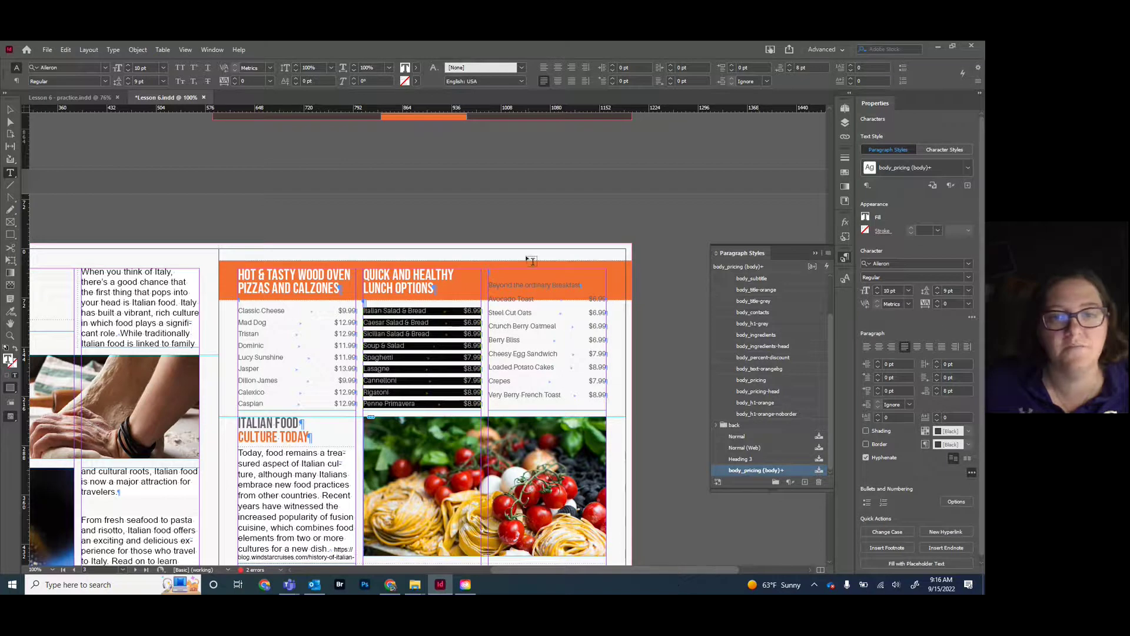
Delete the empty line above "Beyond the ordinary Breakfast" and style that heading as body_h1-grey with a Paper text fill
left_click(497, 274)
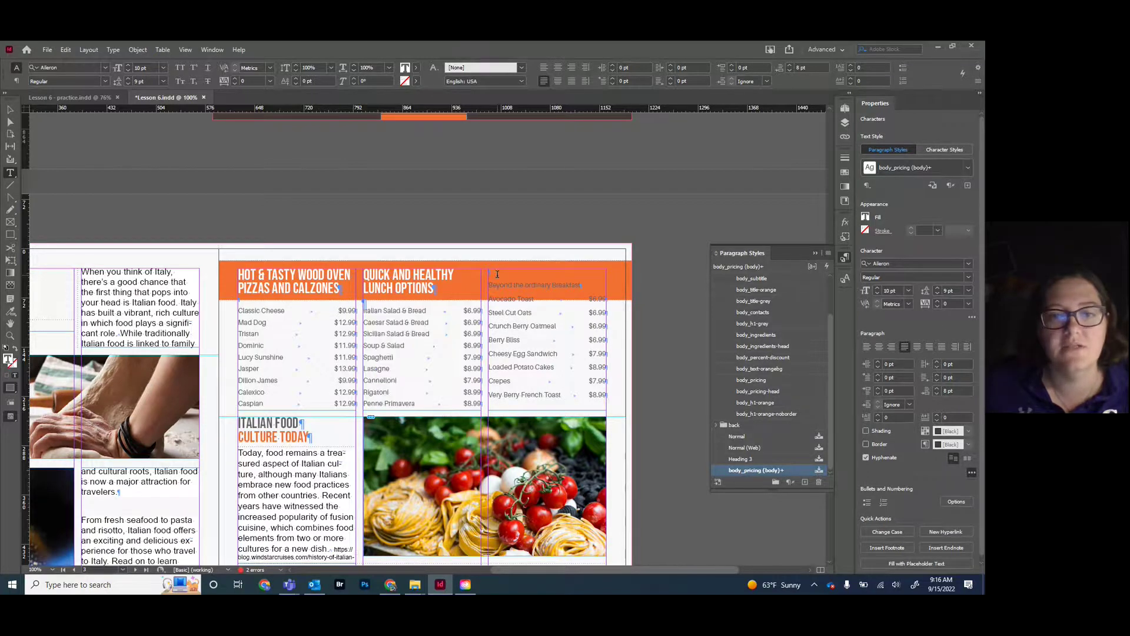
key("Delete")
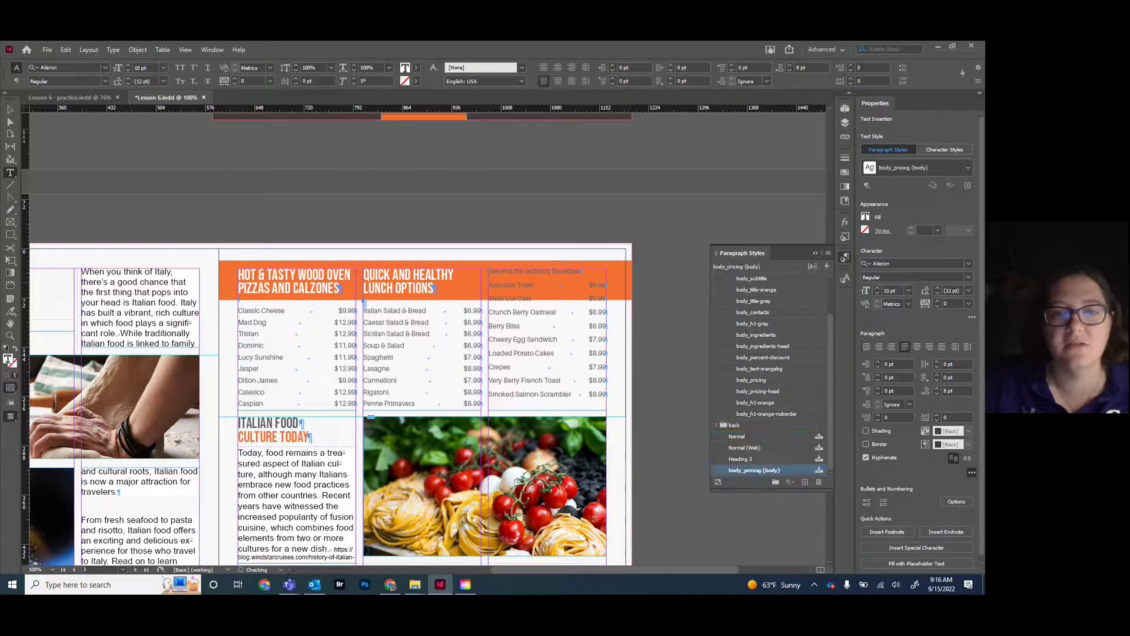
left_click_drag(591, 270, 488, 271)
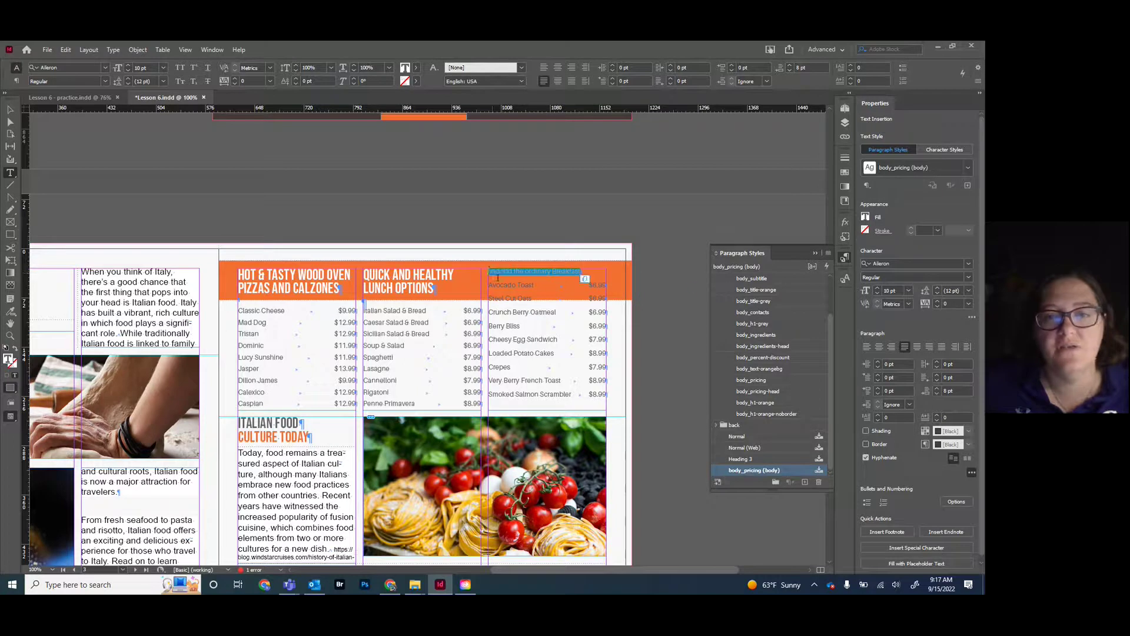
left_click(759, 325)
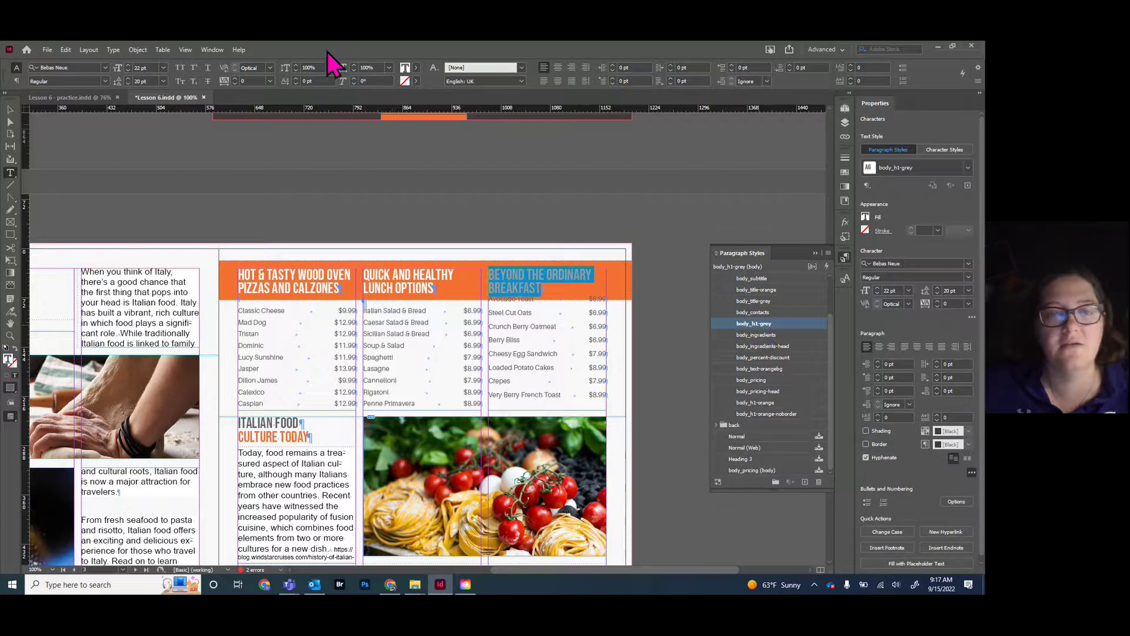
left_click(415, 69)
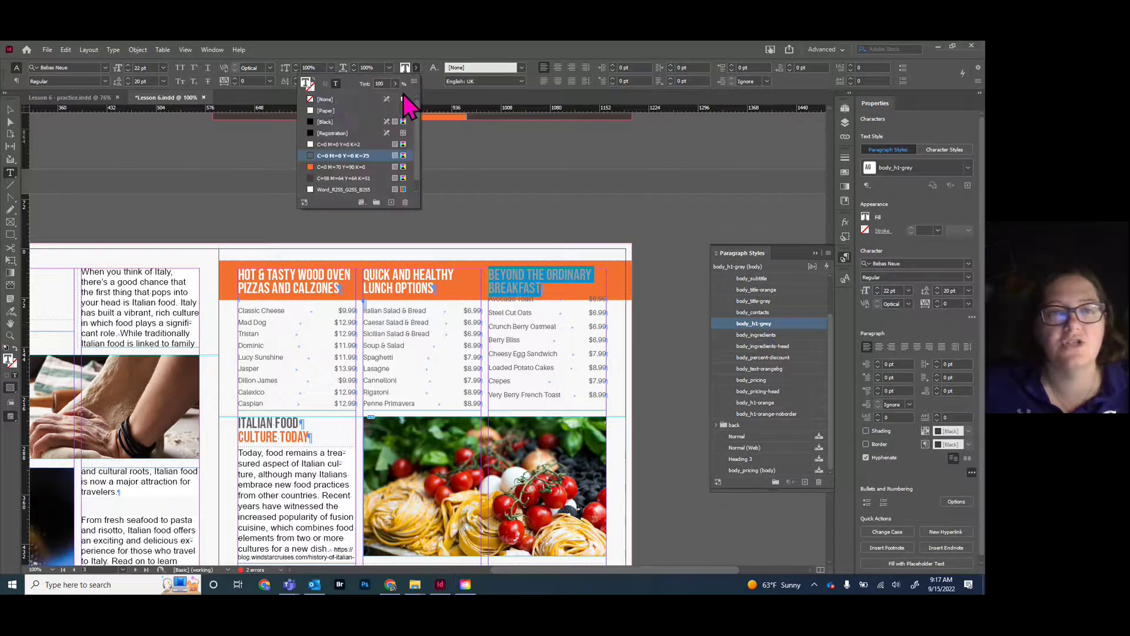
left_click(328, 111)
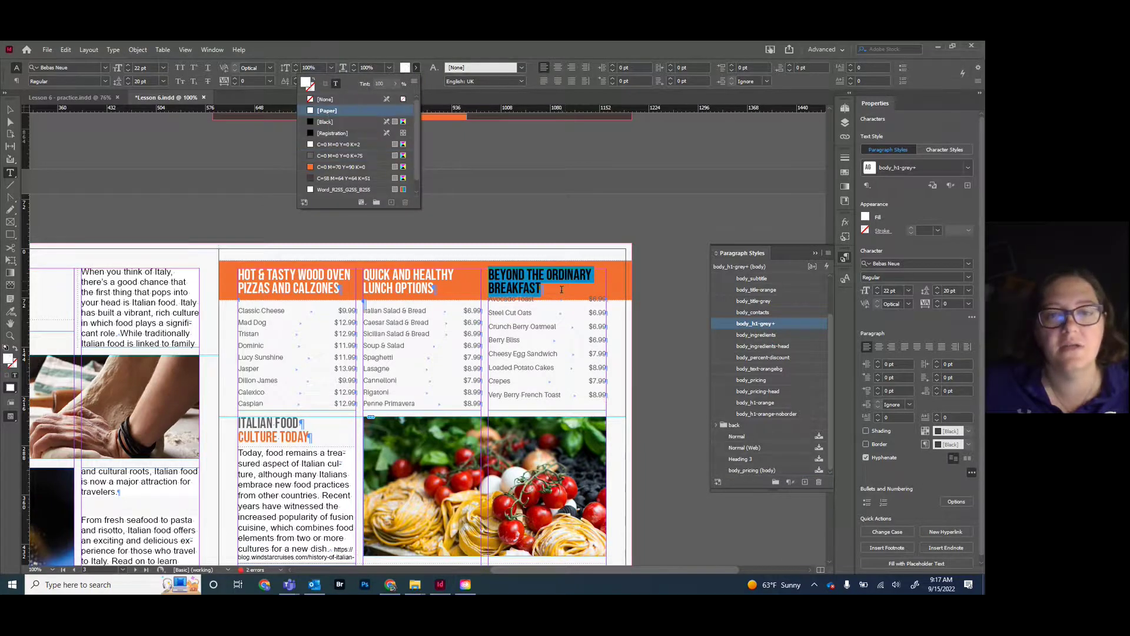
Add an empty line below the "Beyond the Ordinary Breakfast" heading and set the leading of Avocado Toast through Crepes to 9 pt
left_click(588, 287)
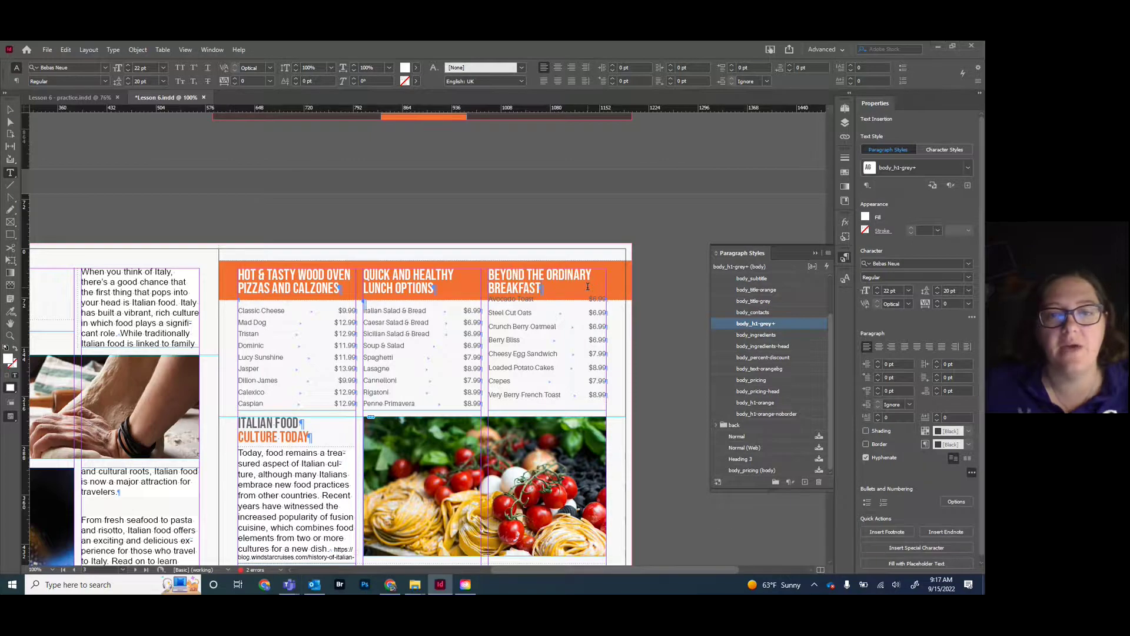
key("Return")
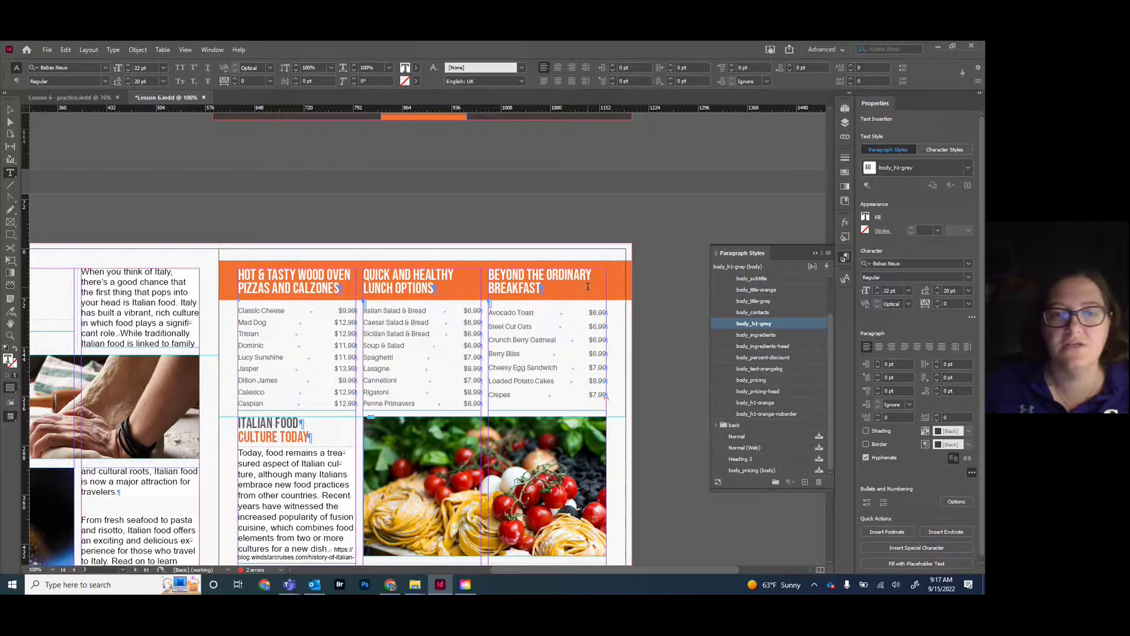
left_click_drag(491, 312, 604, 404)
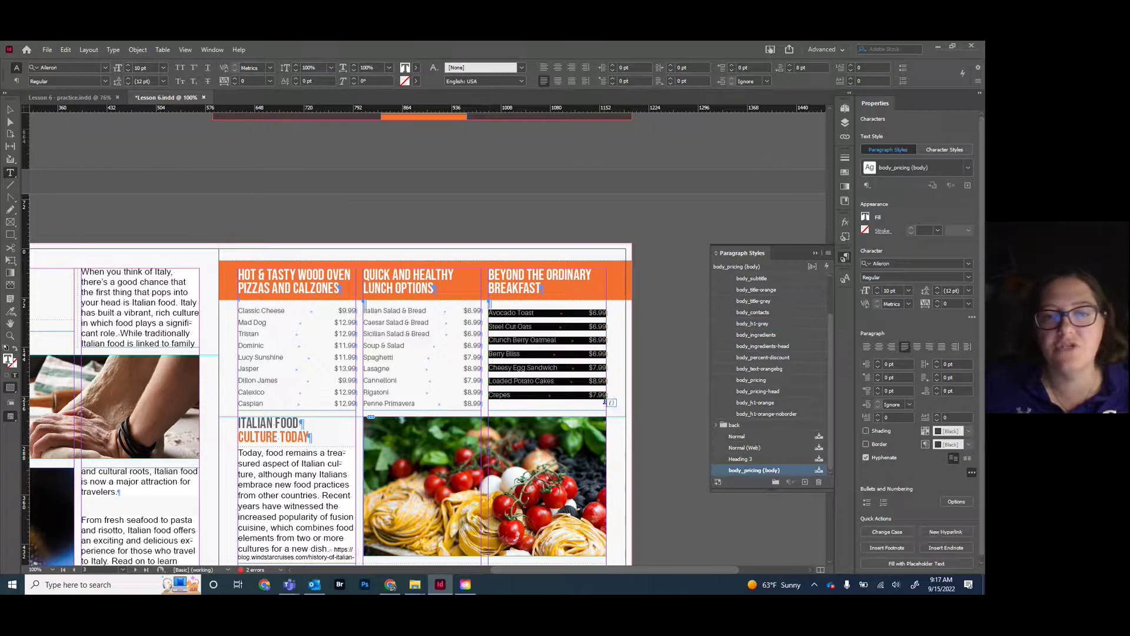
left_click(937, 293)
left_click(937, 293)
left_click(938, 293)
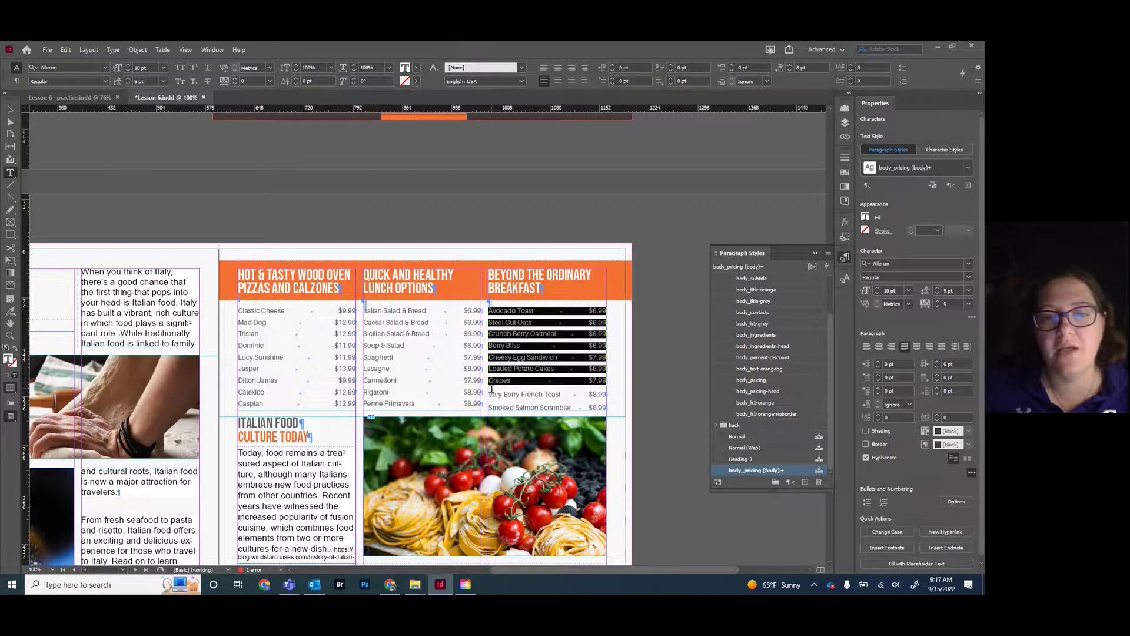
Set the leading of the last breakfast items, through Smoked Salmon Scrambler, to 9 pt and deselect the text
left_click_drag(488, 380, 609, 409)
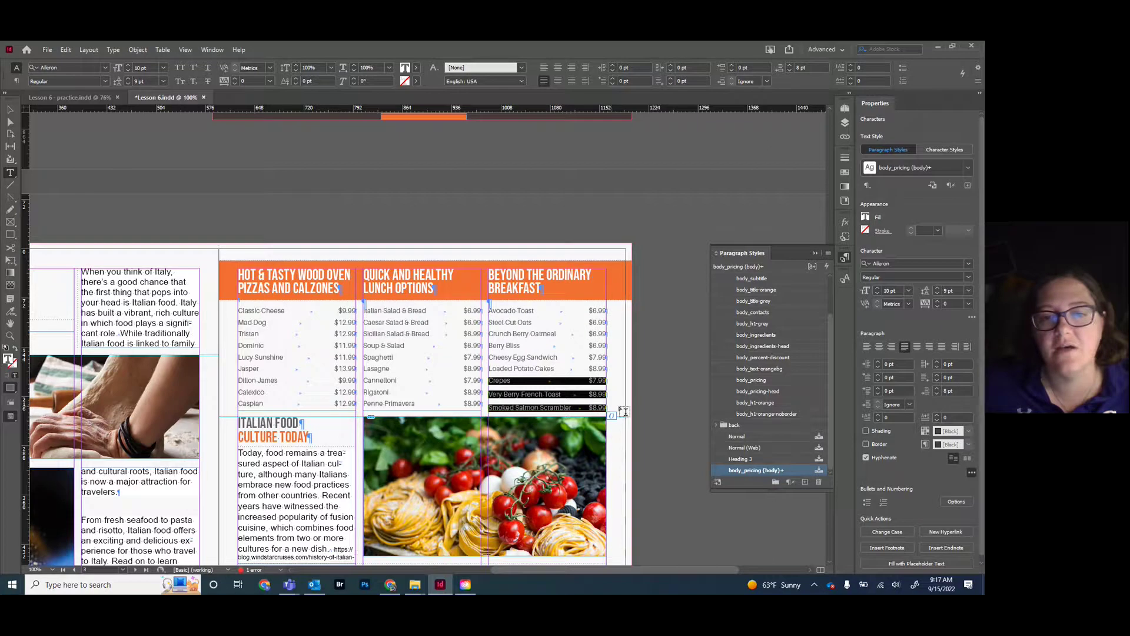
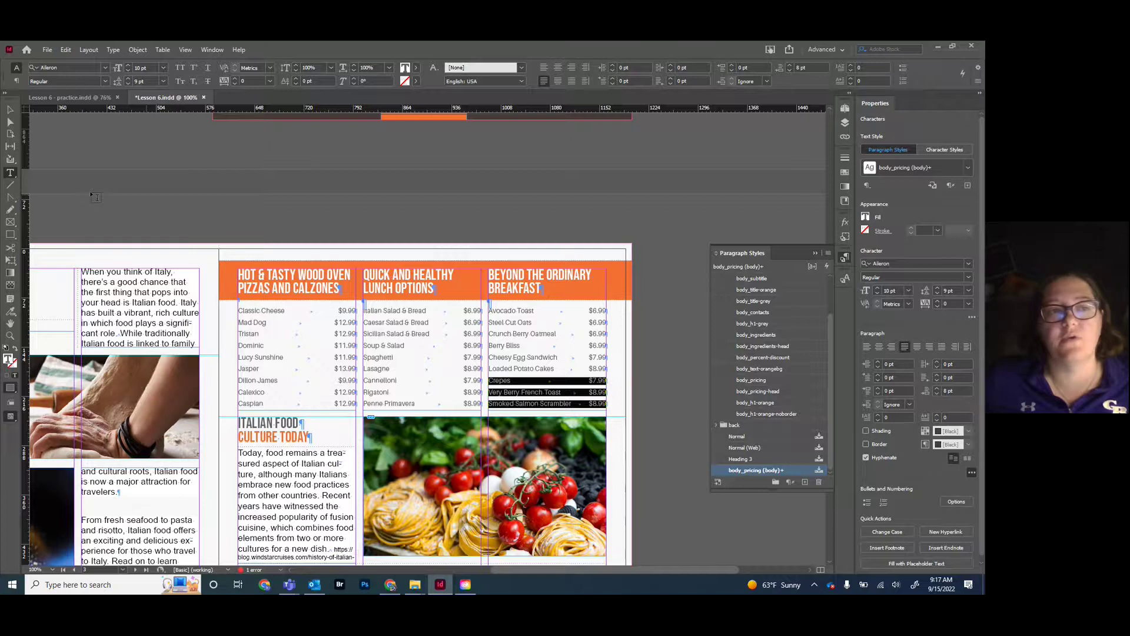
left_click(10, 110)
left_click(227, 183)
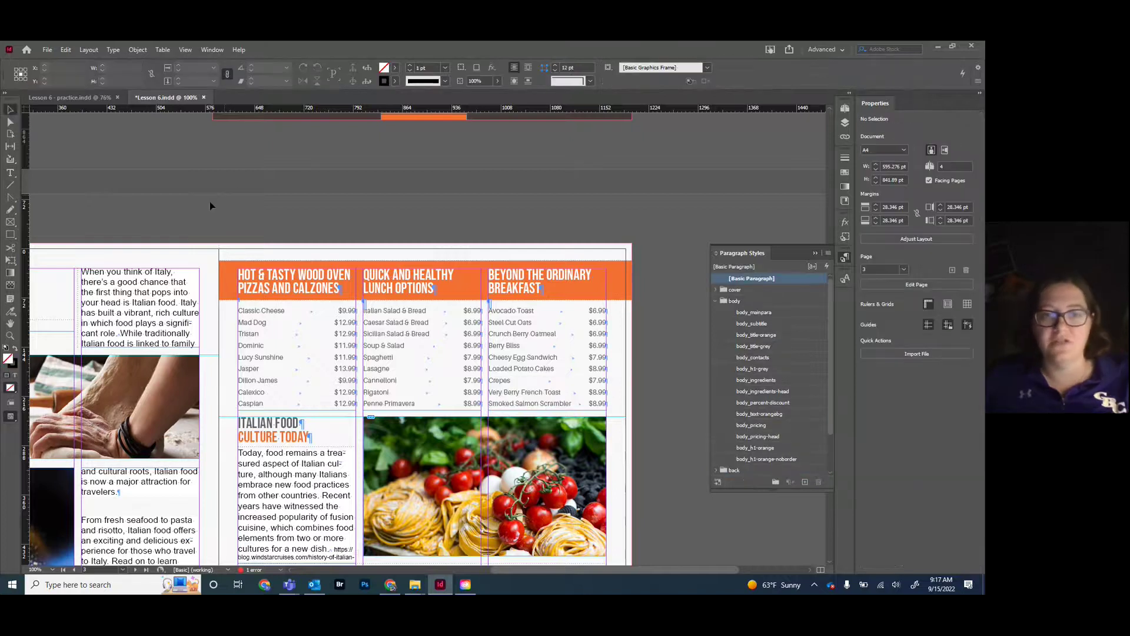
Examine the inside spread, back page and cover for layout and text styling, with the paragraph styles collapsed
scroll(213, 206, "down", 3)
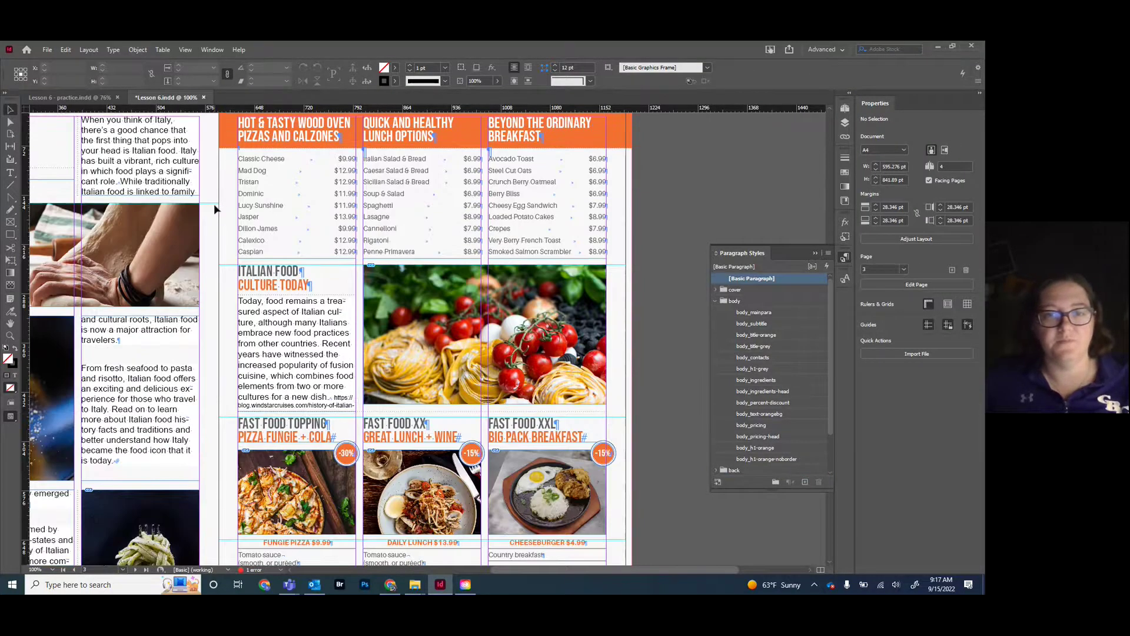
scroll(214, 204, "down", 2)
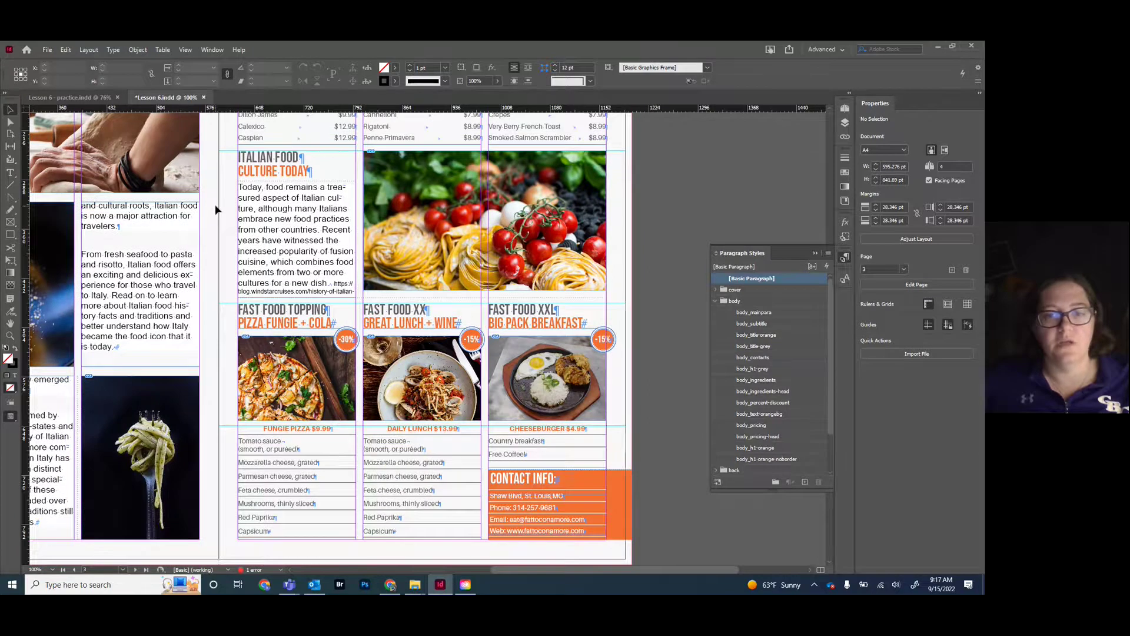
scroll(216, 210, "down", 7)
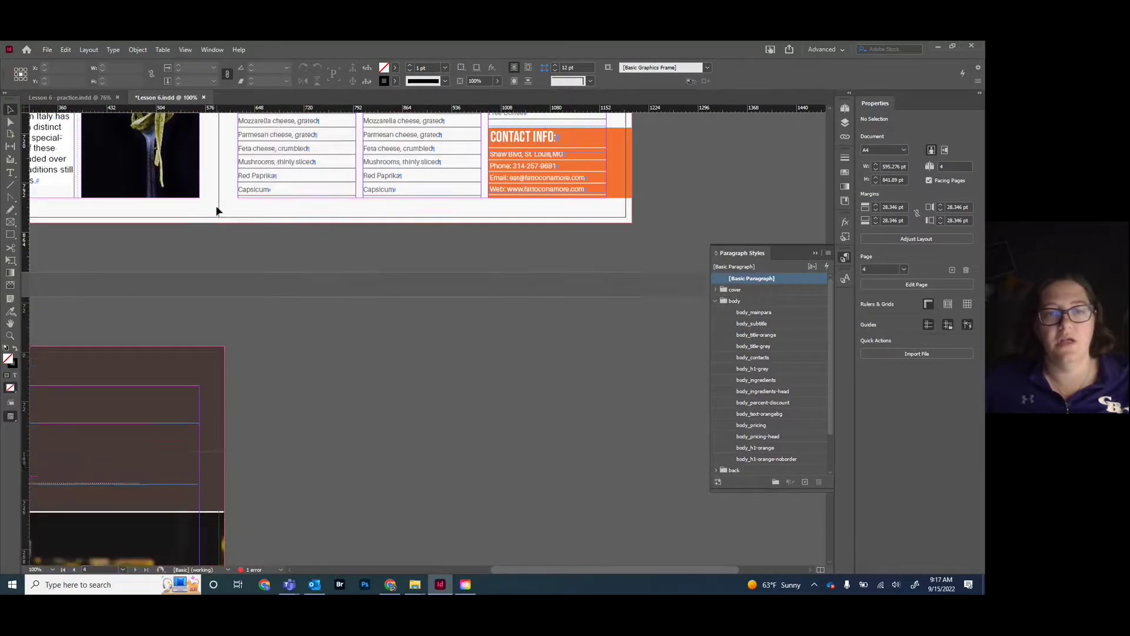
scroll(216, 210, "down", 9)
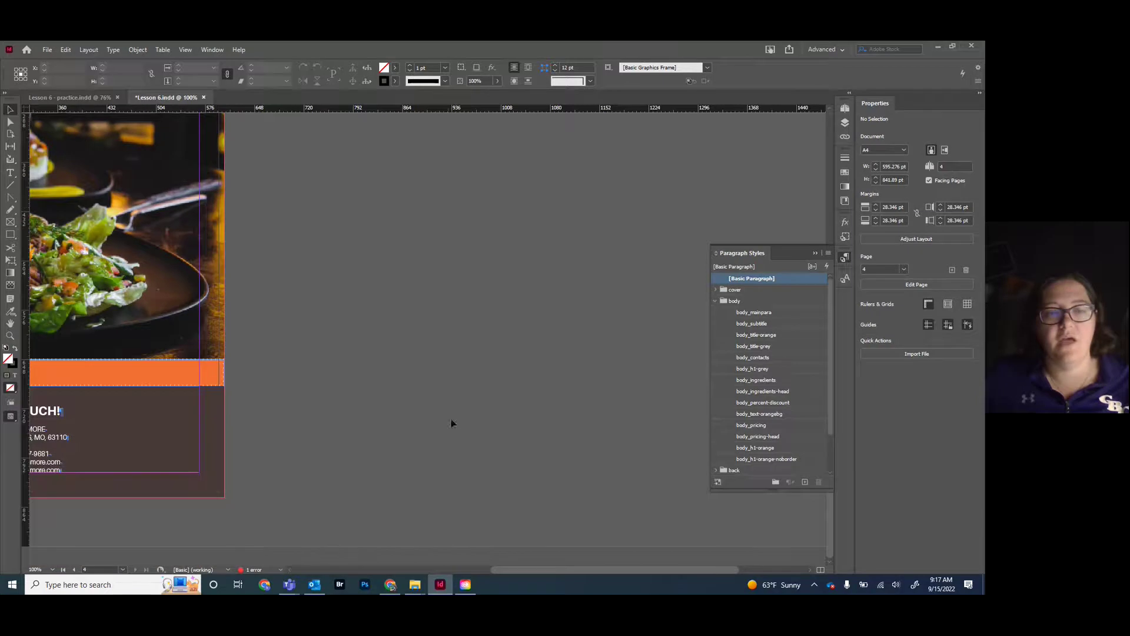
left_click_drag(587, 570, 469, 566)
scroll(471, 259, "up", 15)
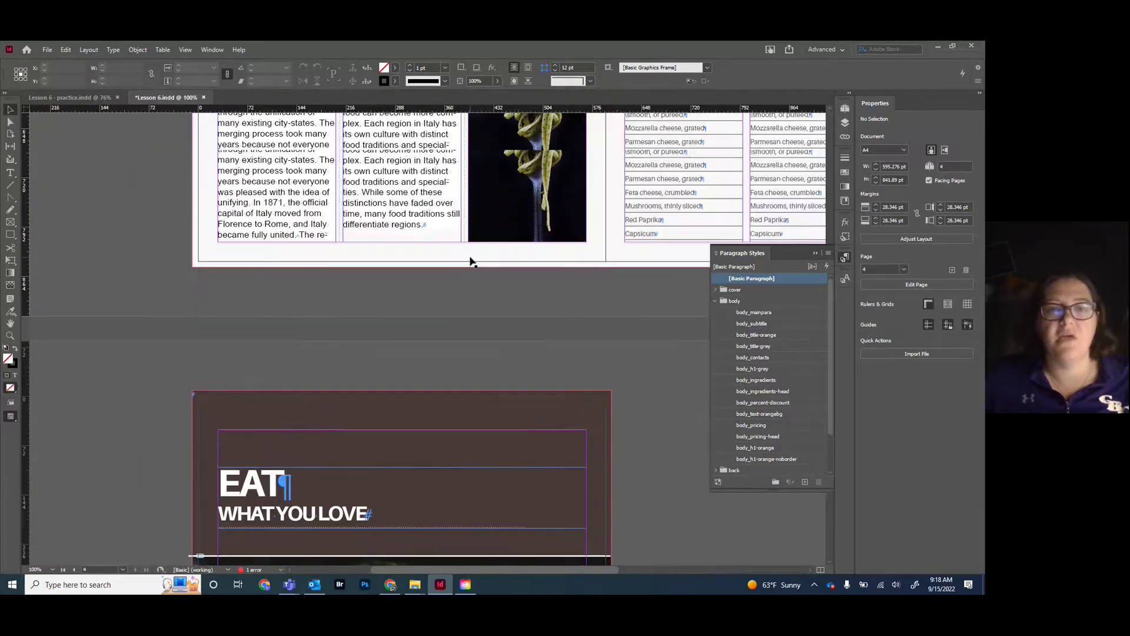
scroll(471, 259, "up", 4)
scroll(471, 262, "up", 5)
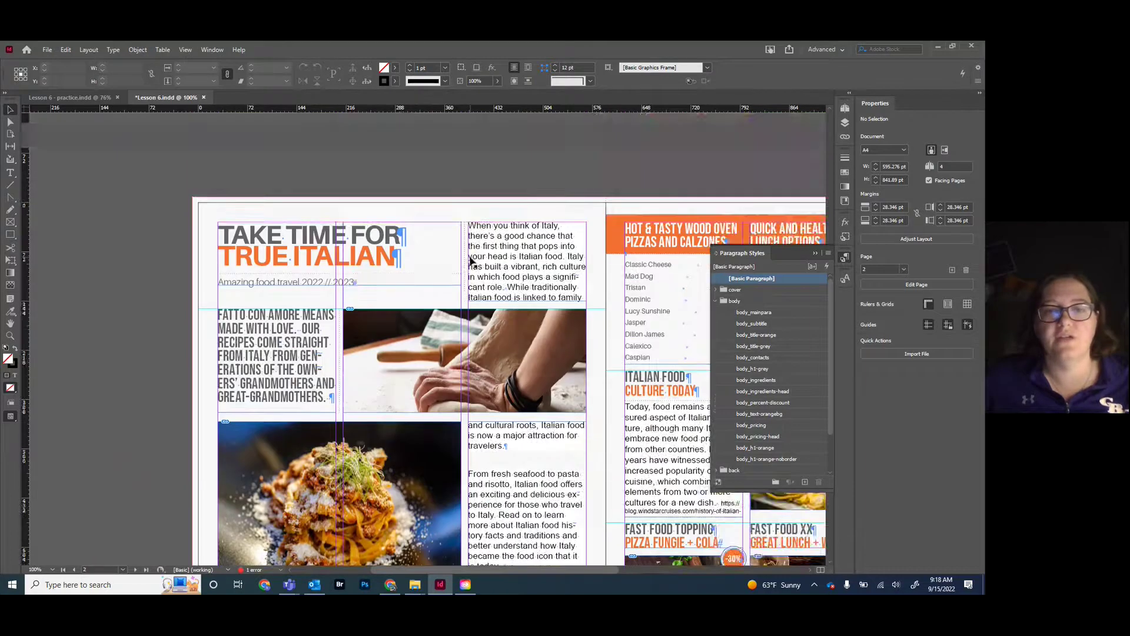
left_click(816, 253)
scroll(267, 295, "up", 9)
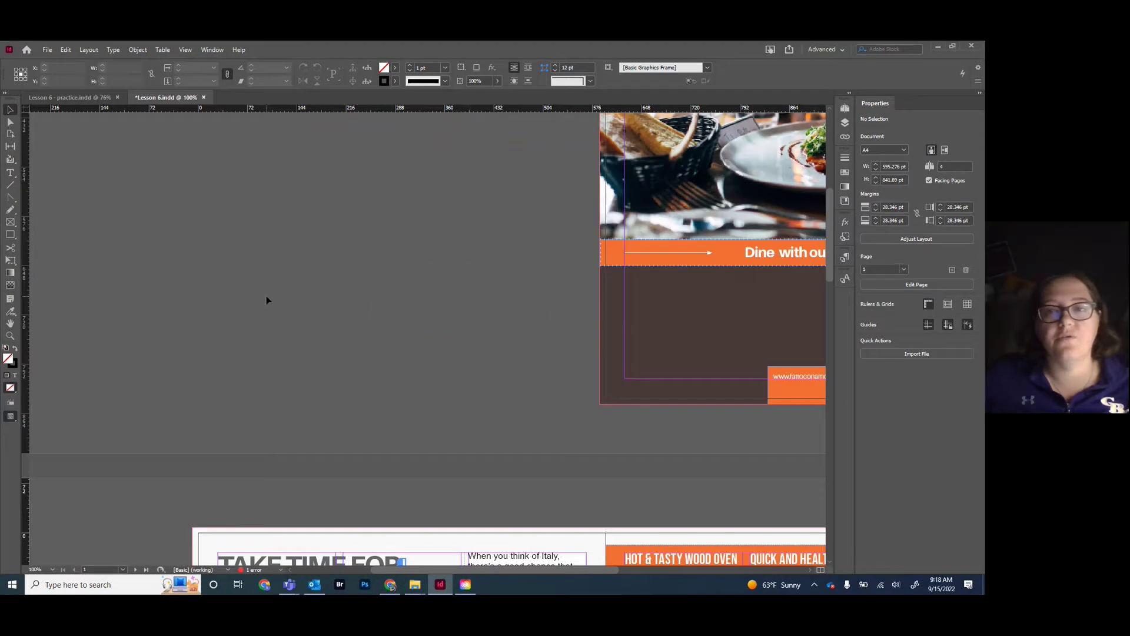
left_click_drag(440, 569, 539, 570)
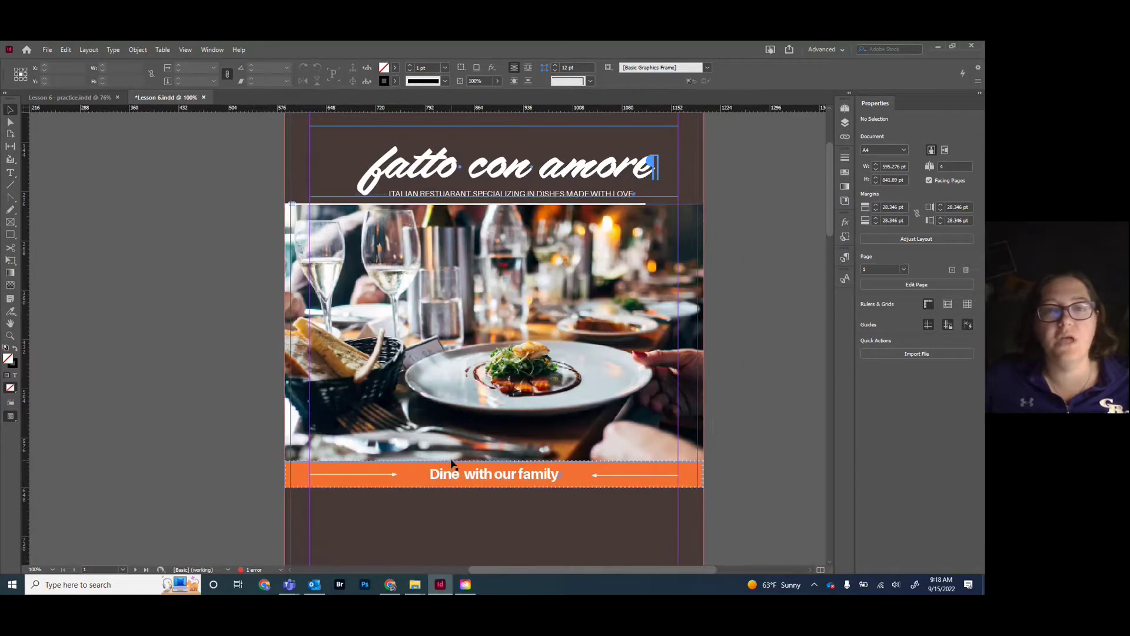
scroll(451, 463, "down", 10)
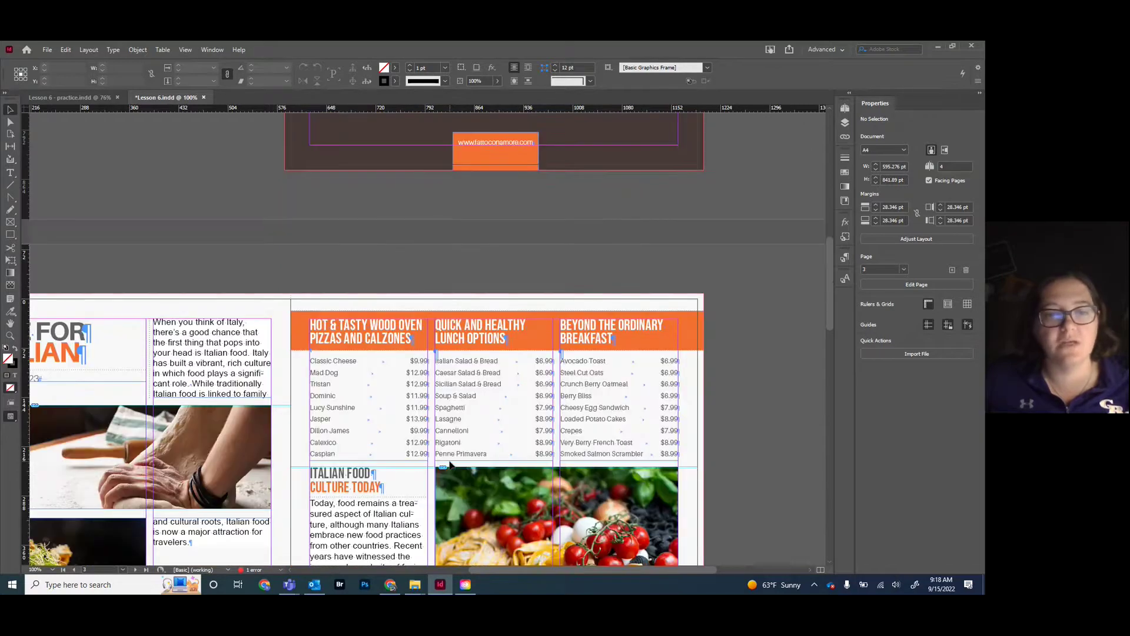
scroll(451, 465, "down", 8)
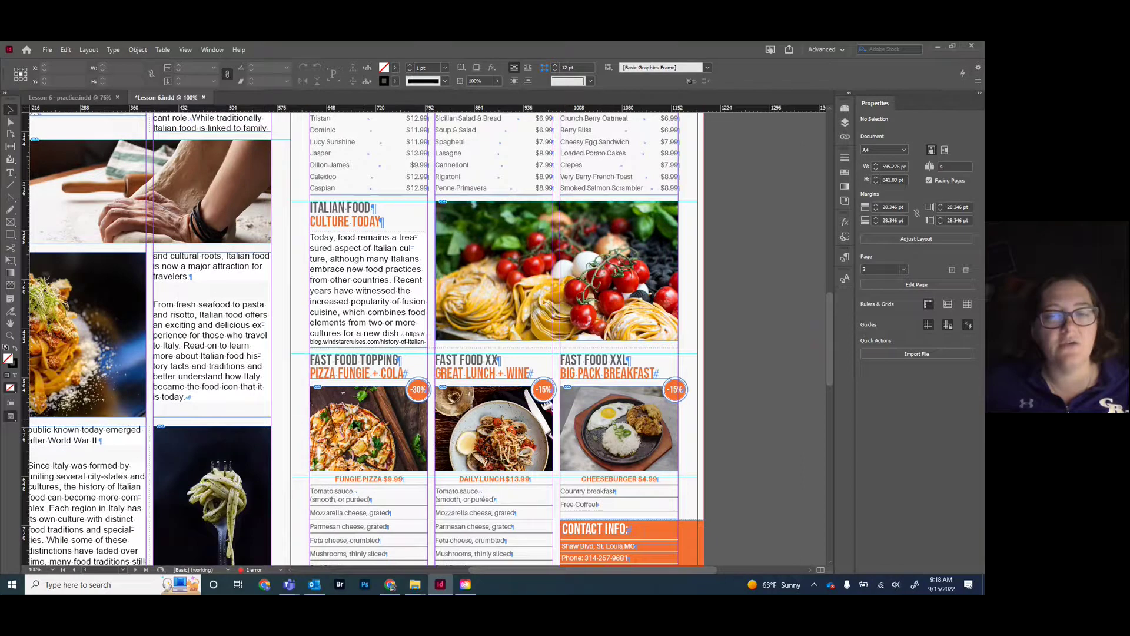
scroll(355, 423, "down", 4)
scroll(428, 468, "up", 10)
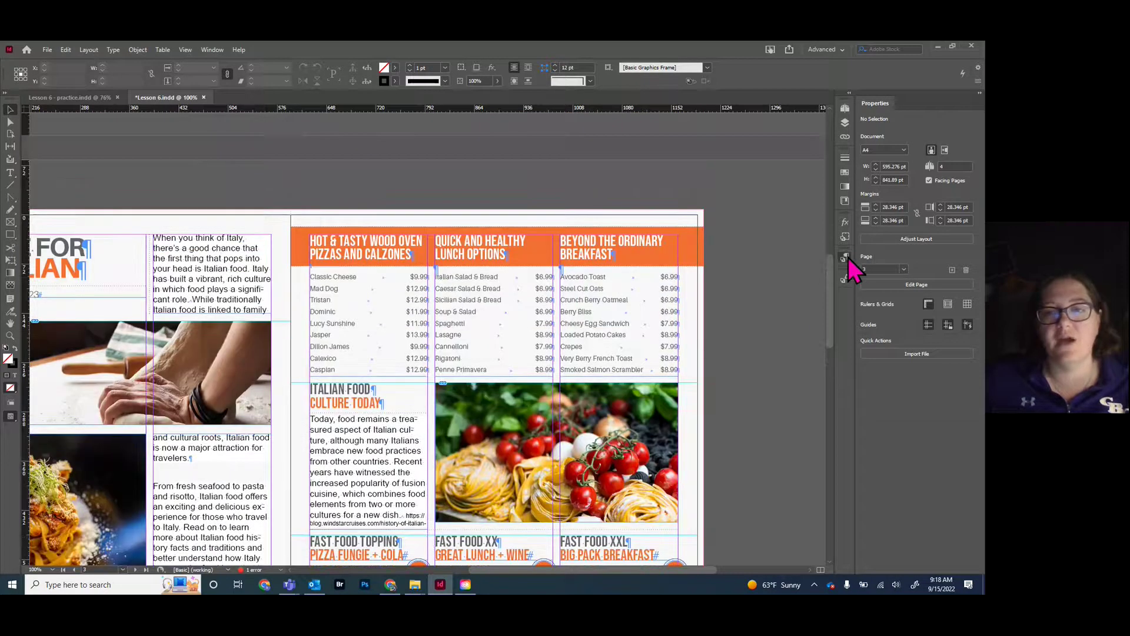
Compare the inside spread fitted to the window and at actual size, with the paragraph styles shown
left_click(845, 257)
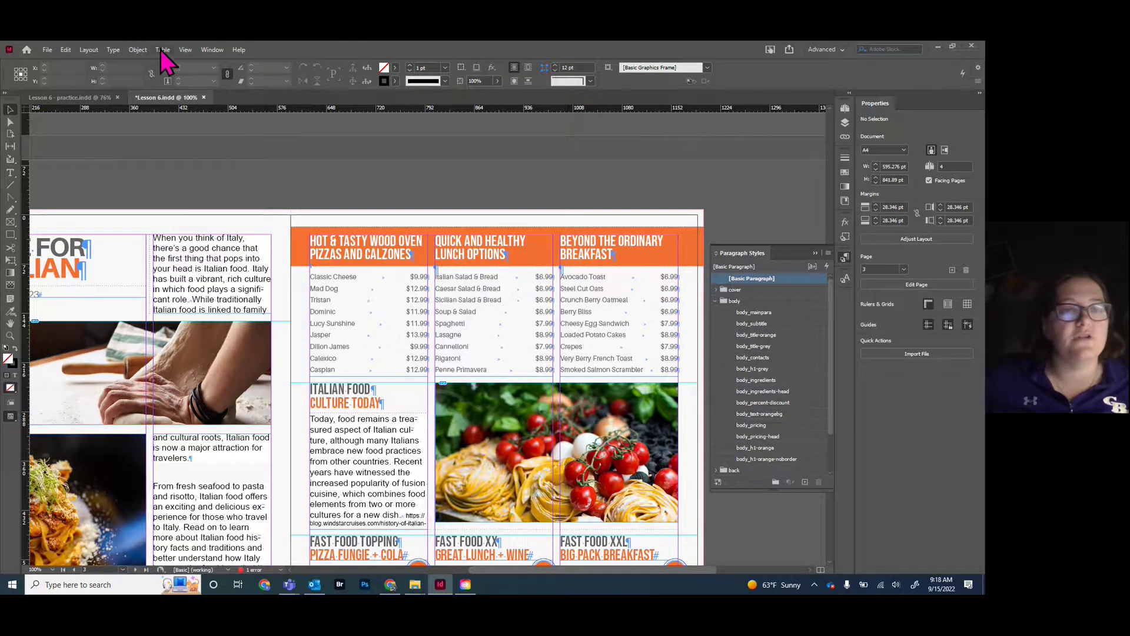
left_click(185, 50)
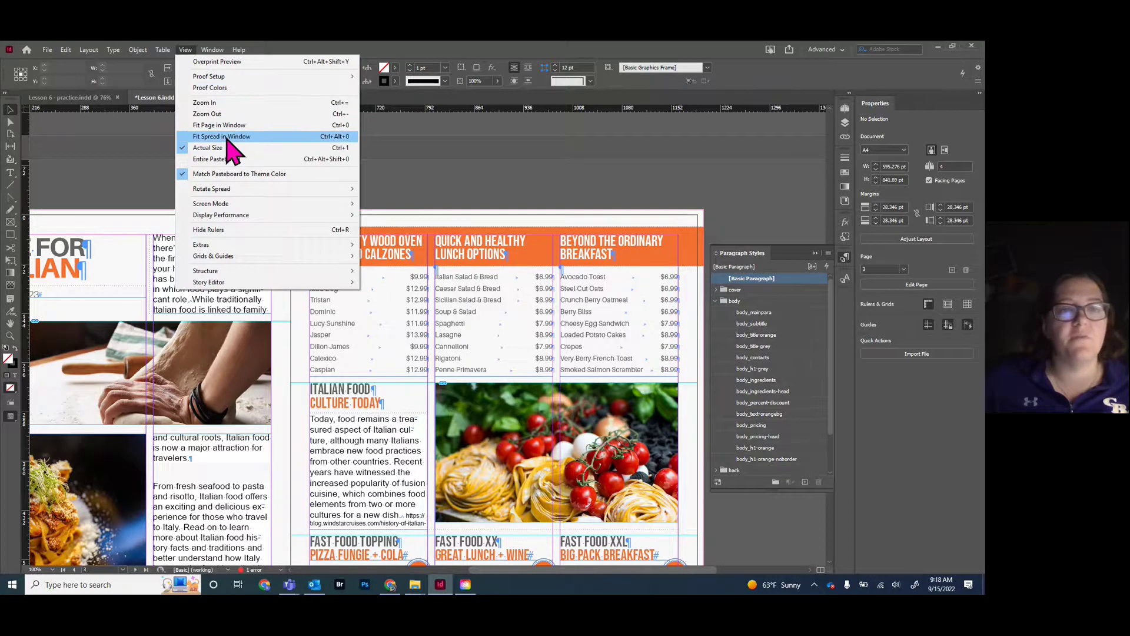
left_click(228, 139)
left_click(184, 49)
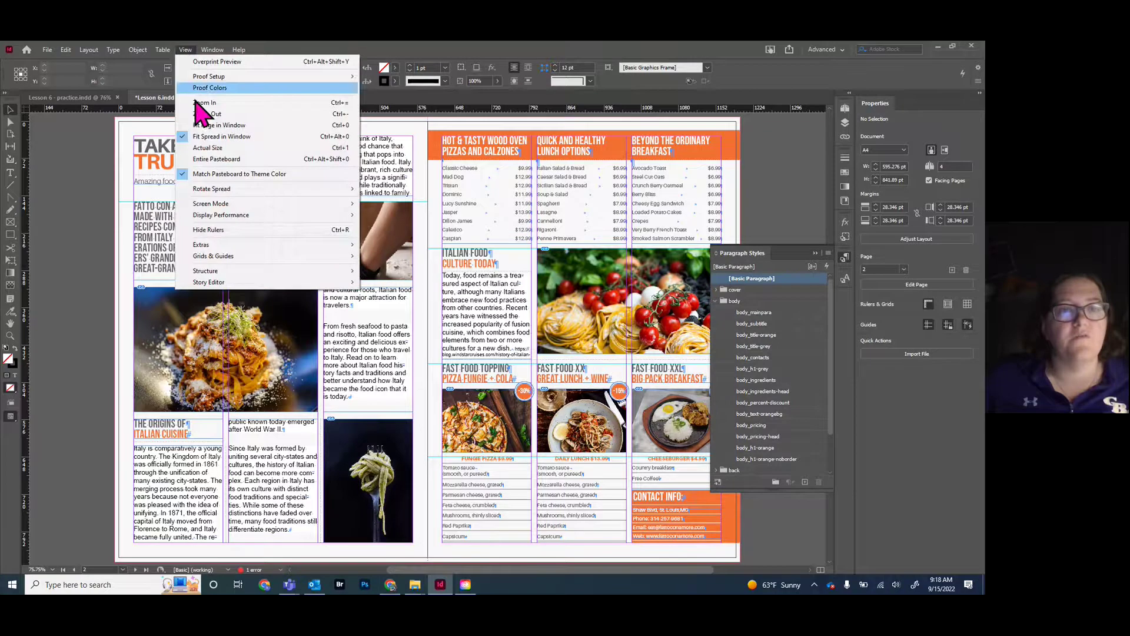
left_click(207, 148)
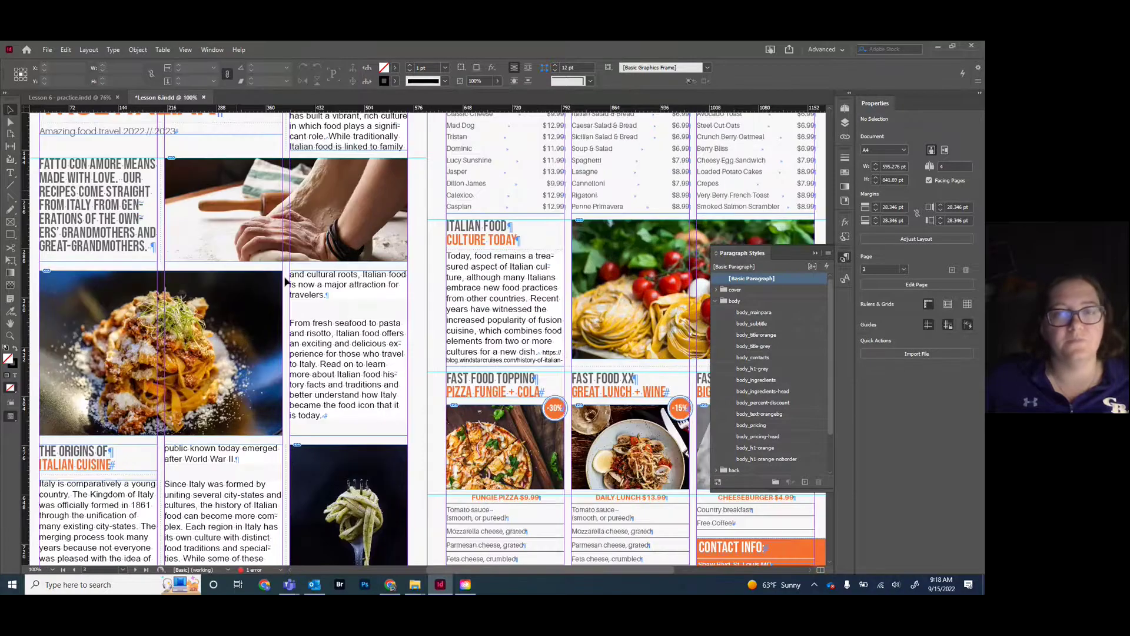
scroll(323, 318, "up", 4)
scroll(322, 318, "up", 2)
scroll(322, 318, "down", 10)
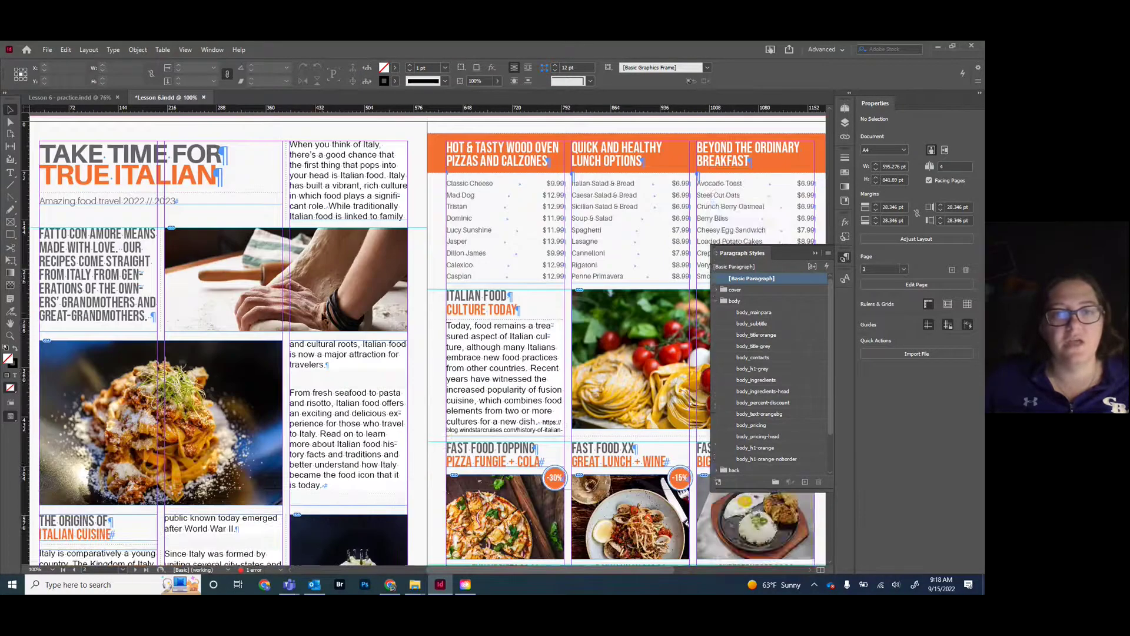
scroll(322, 318, "up", 5)
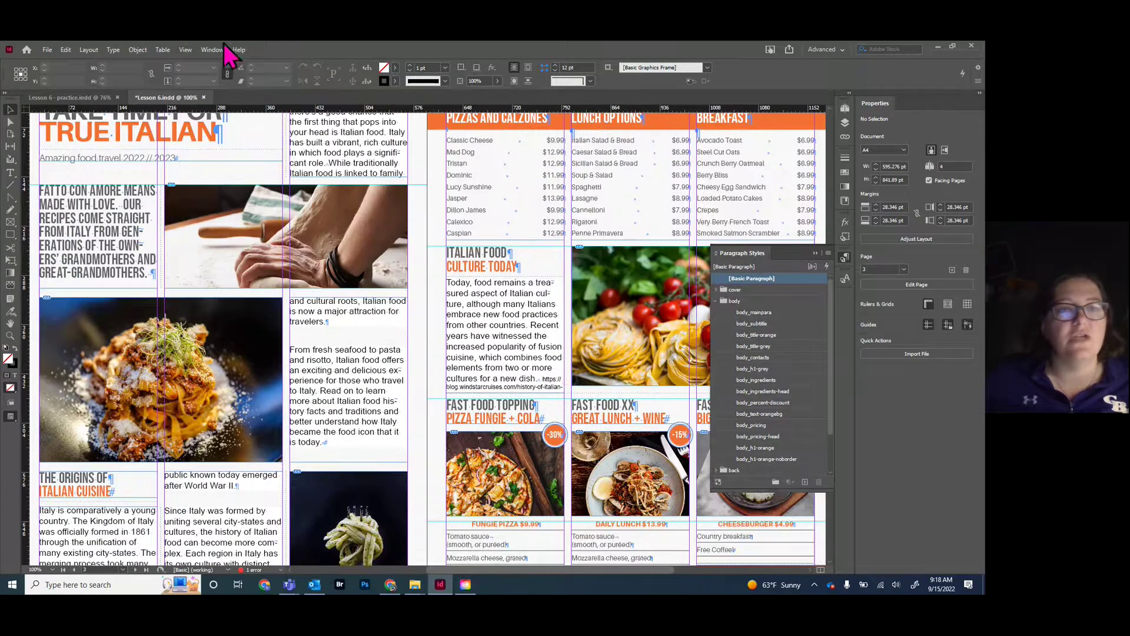
Fit the inside spread in the window, collapse the paragraph styles and switch the screen mode to Preview
left_click(186, 50)
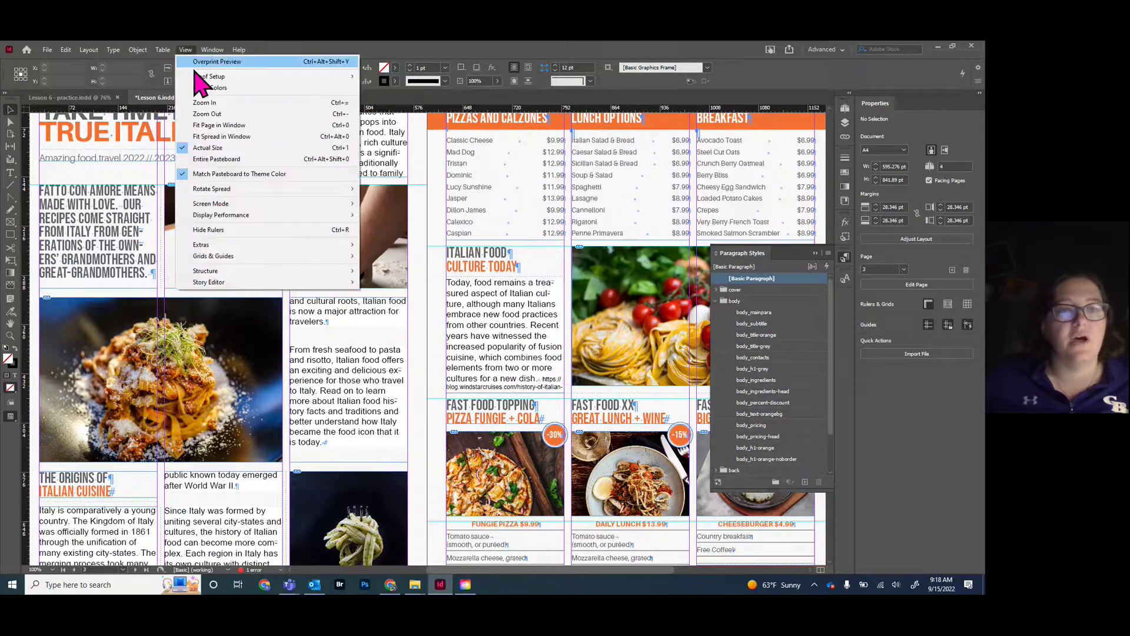
left_click(223, 136)
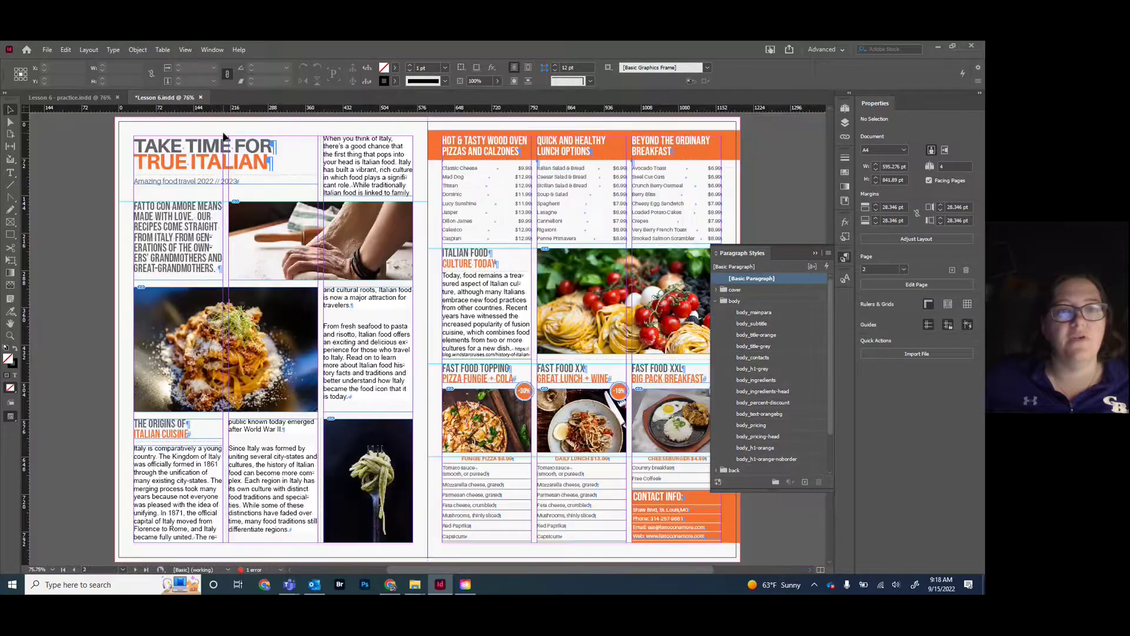
left_click(829, 250)
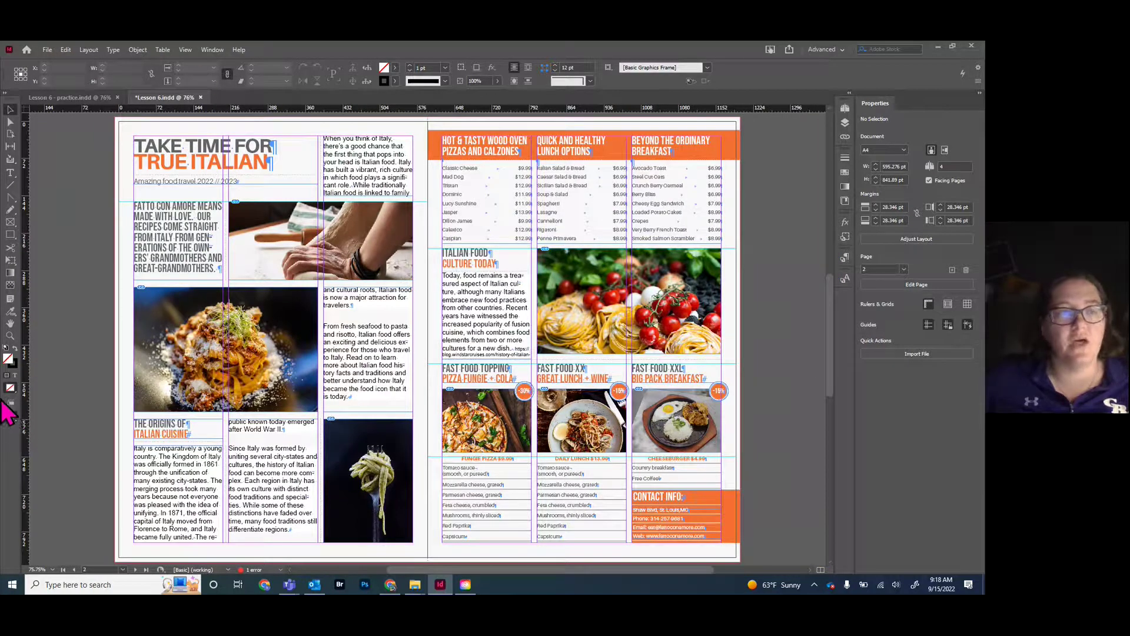
left_click(11, 417)
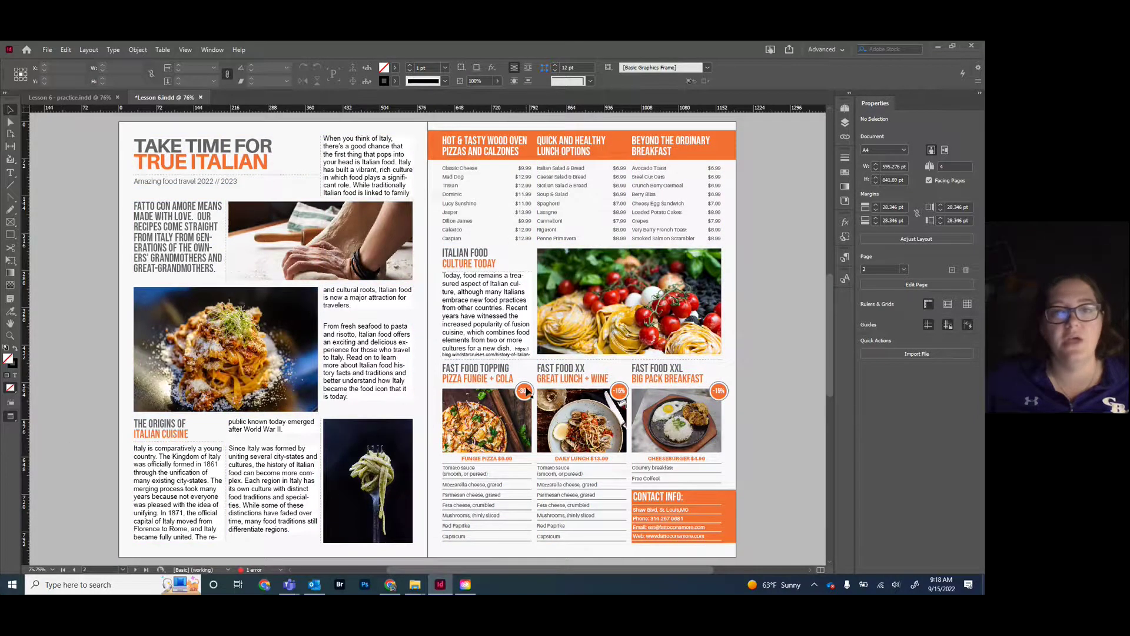
Review the cover, inside spread and back page of the brochure in Preview mode
scroll(526, 392, "up", 10)
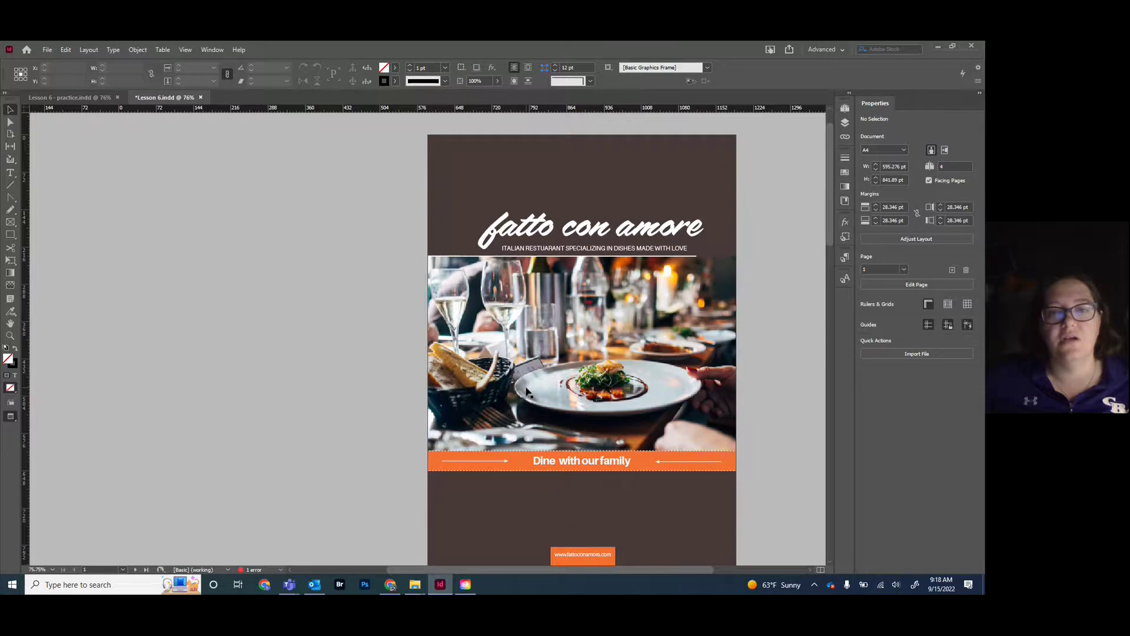
scroll(526, 392, "down", 10)
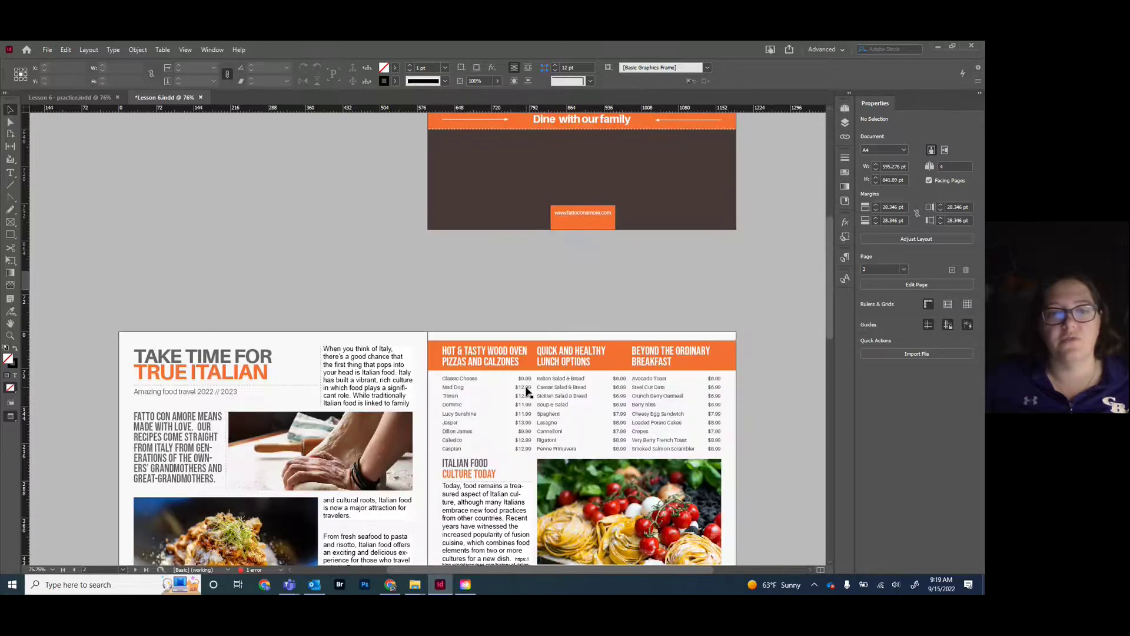
scroll(526, 392, "down", 3)
scroll(526, 391, "down", 4)
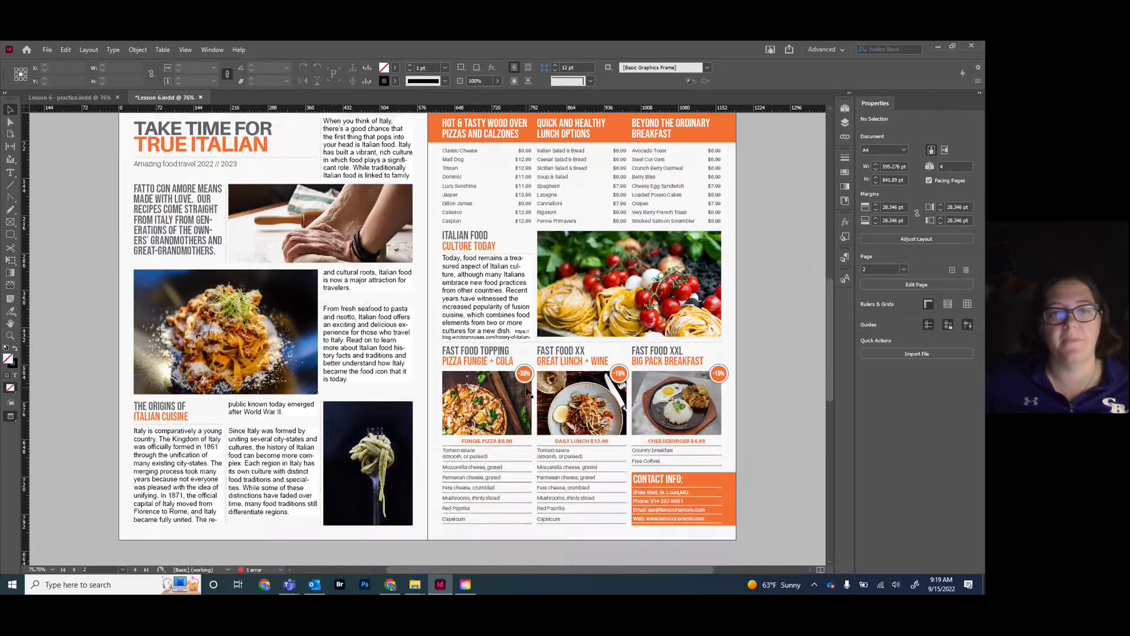
scroll(526, 391, "down", 5)
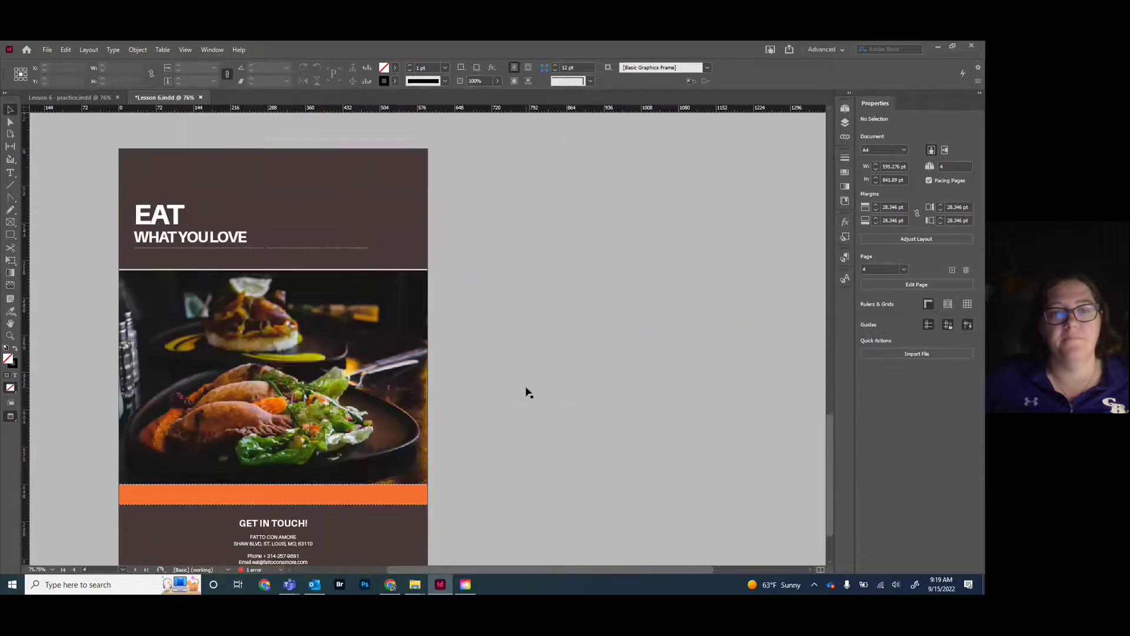
scroll(526, 391, "up", 6)
scroll(526, 391, "up", 13)
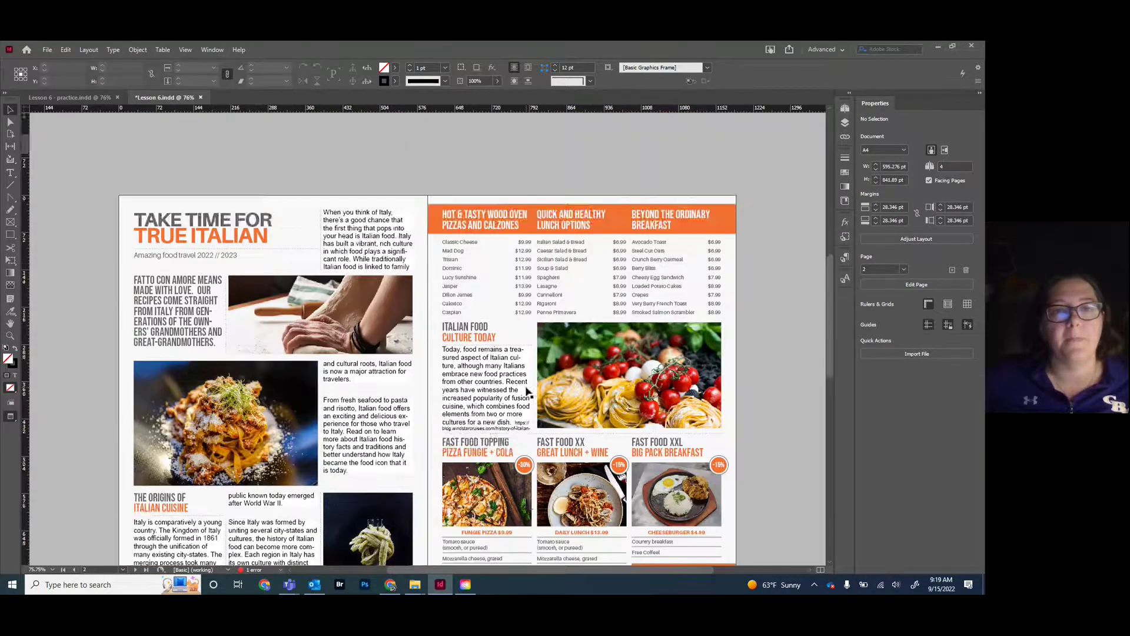
scroll(526, 391, "down", 1)
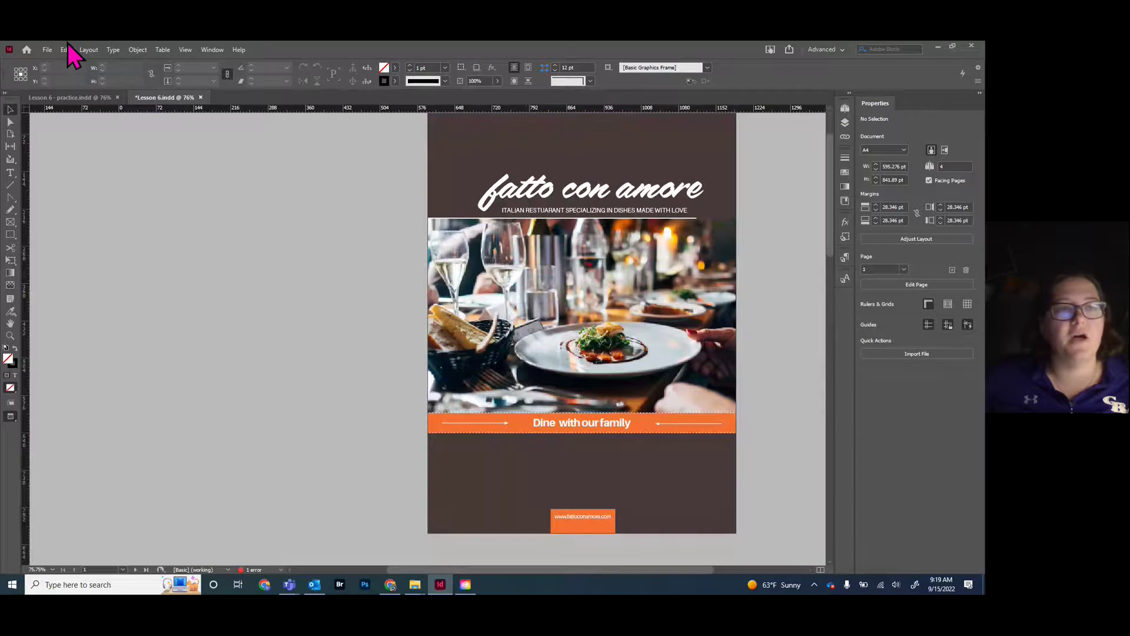
left_click(48, 50)
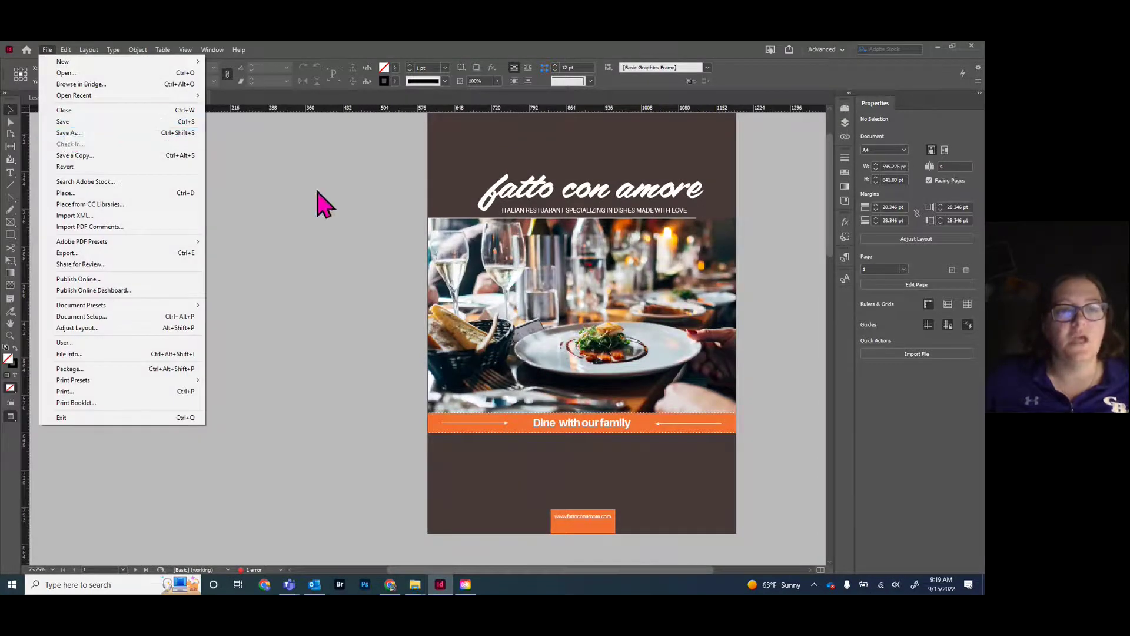
left_click(83, 255)
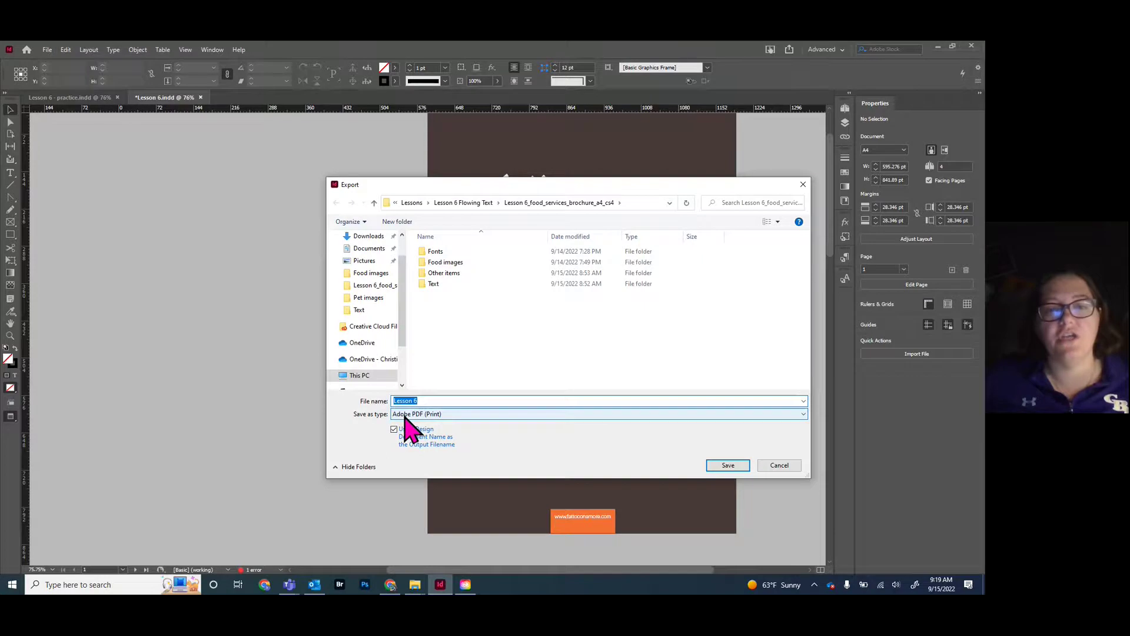
left_click(736, 468)
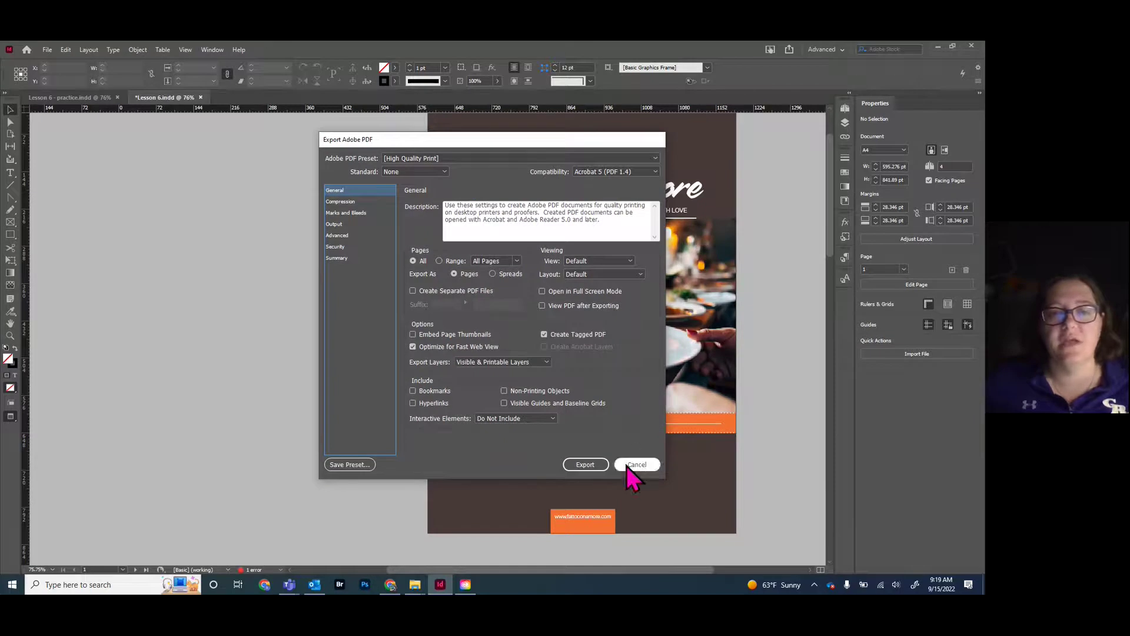
left_click(585, 465)
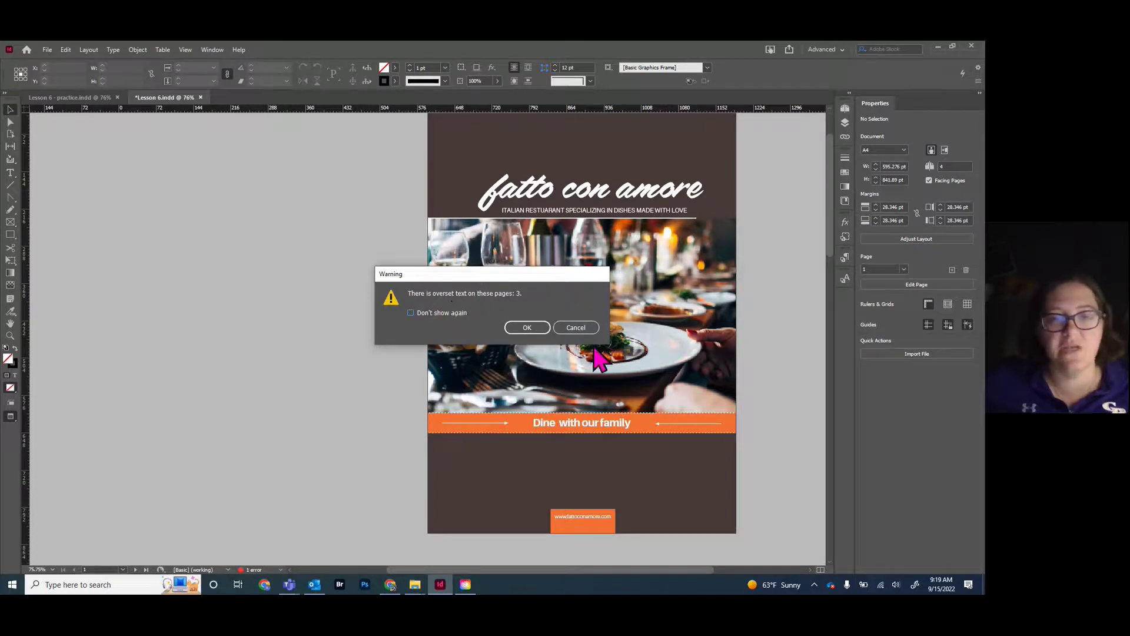
left_click(583, 328)
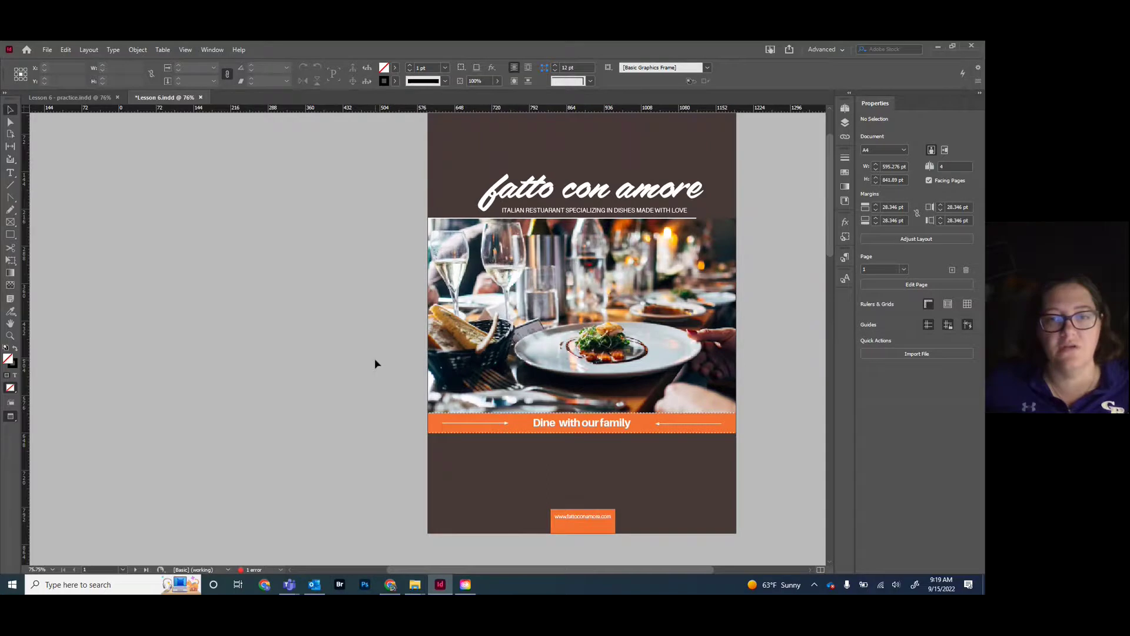
Locate the overset text frame with Preflight and extend the "Italian Food Culture Today" frame's bottom edge to a height of about 222.5 pt
scroll(374, 358, "down", 10)
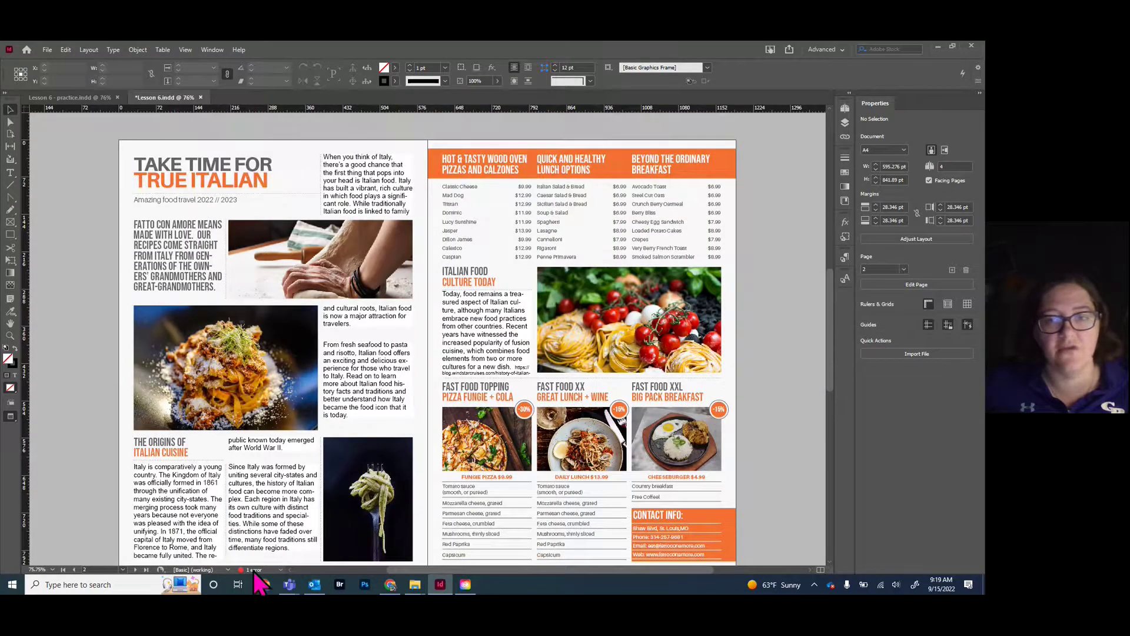
left_click(254, 570)
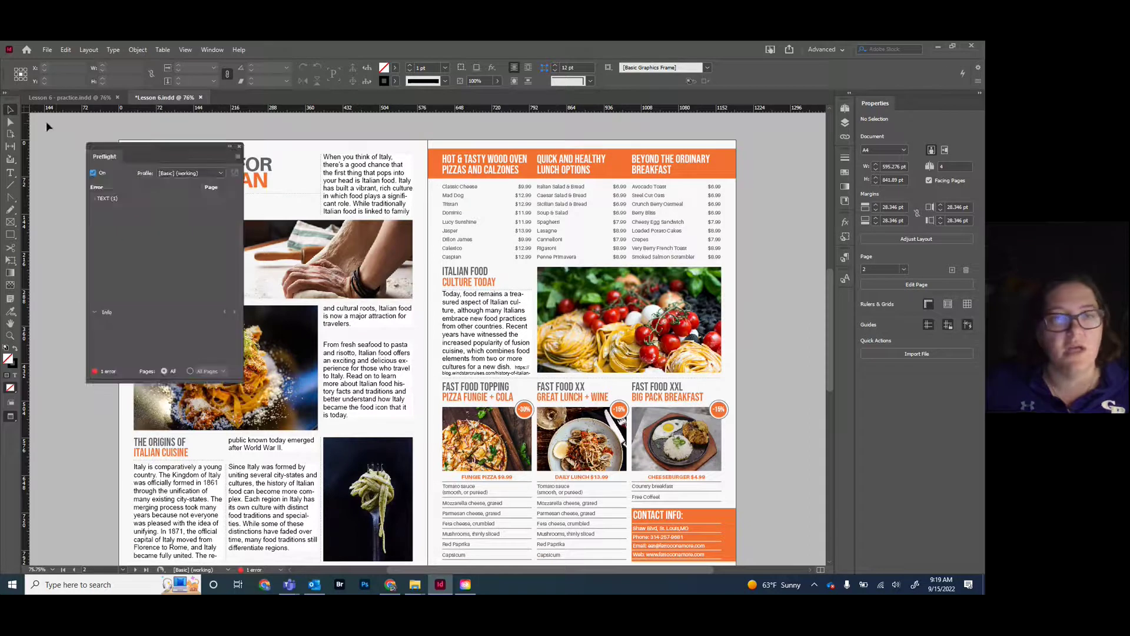
left_click(95, 198)
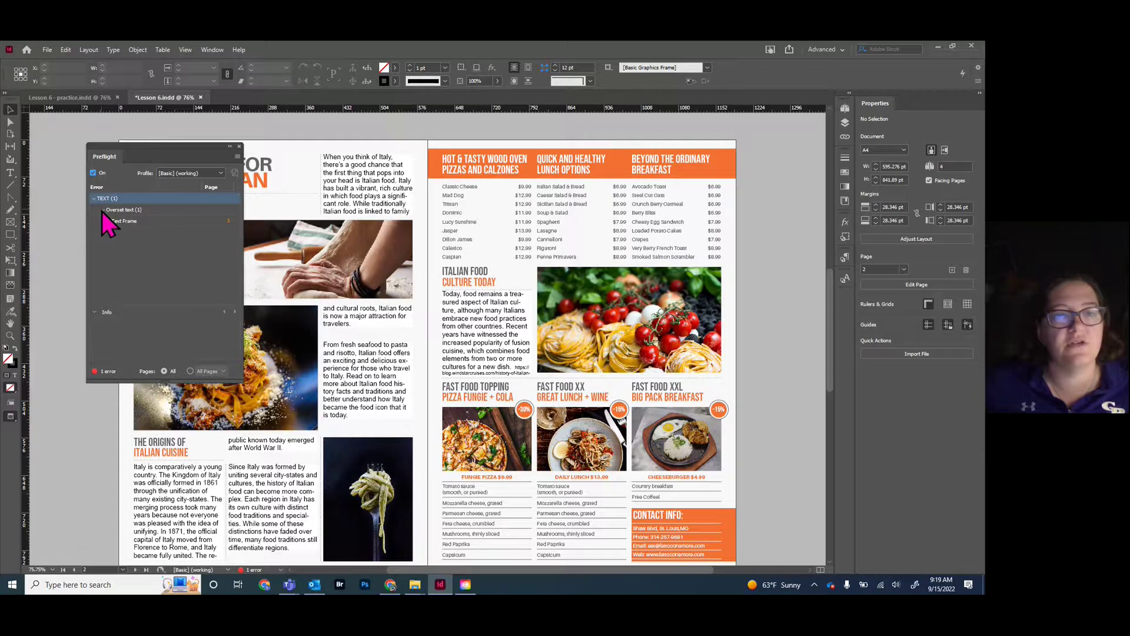
left_click(229, 223)
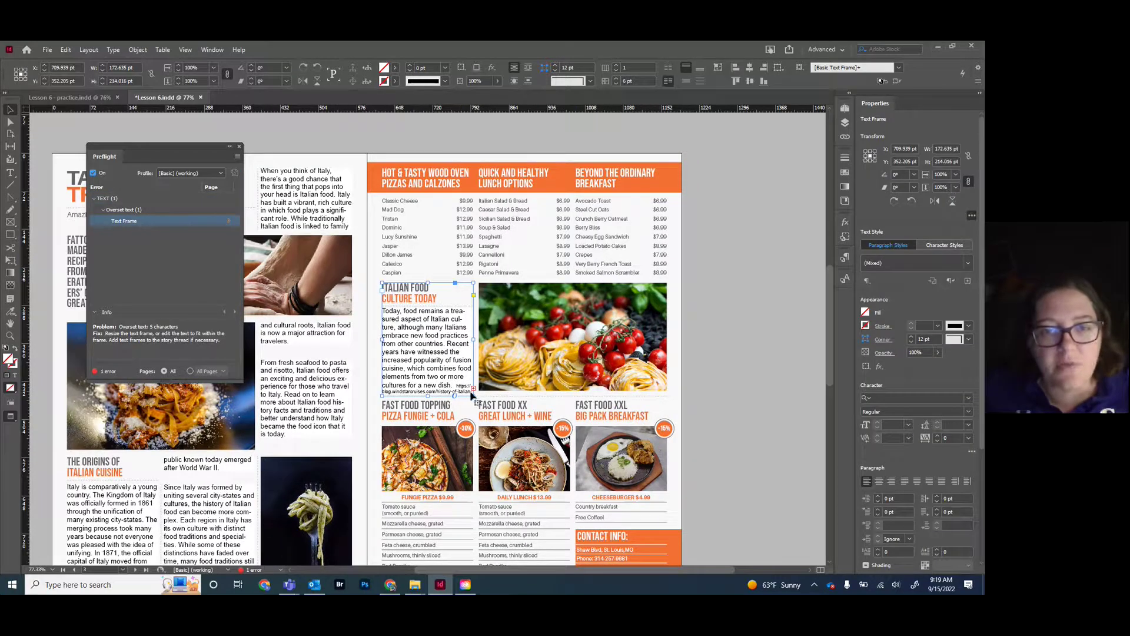
left_click_drag(428, 395, 429, 399)
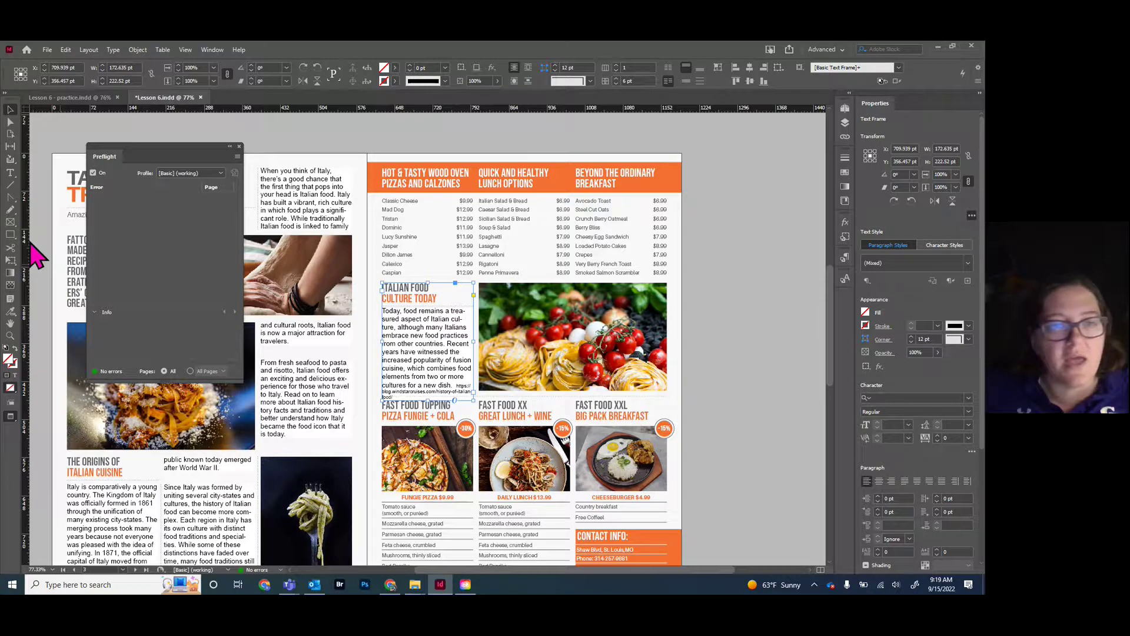
Set the source web address at the end of the "Italian Food Culture Today" article to 8 pt and close Preflight
left_click(10, 173)
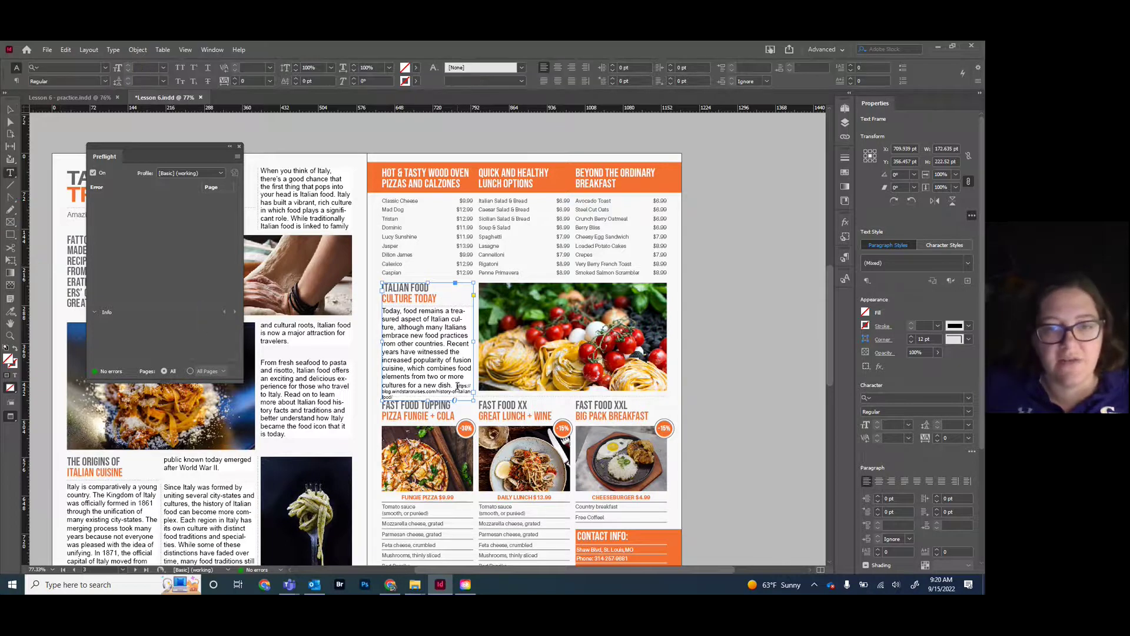
left_click_drag(458, 386, 471, 396)
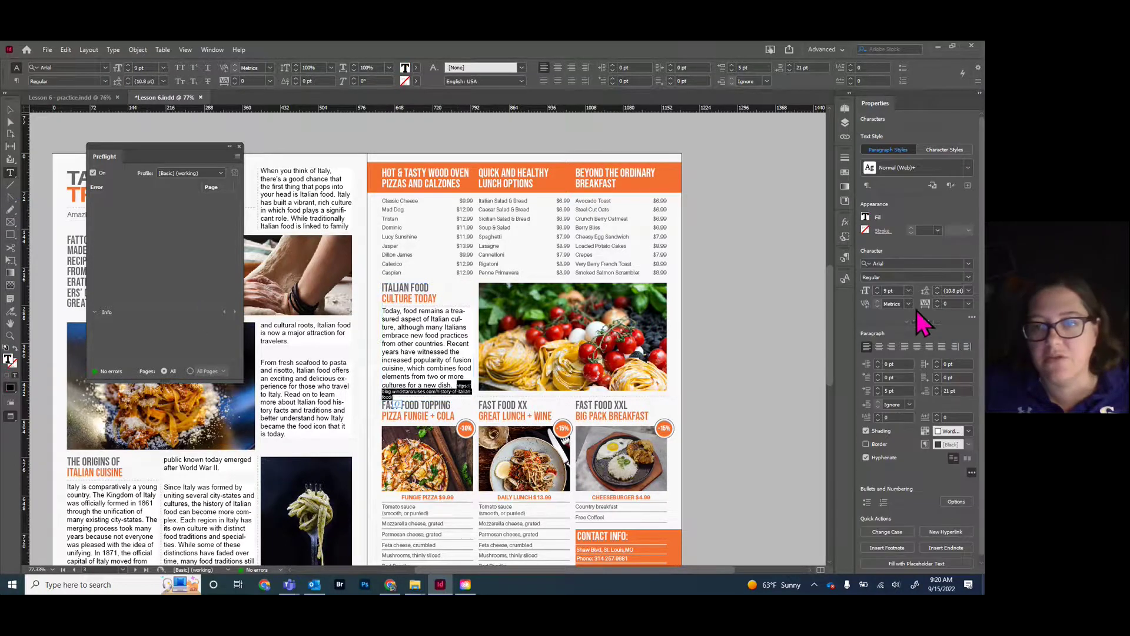
left_click(878, 294)
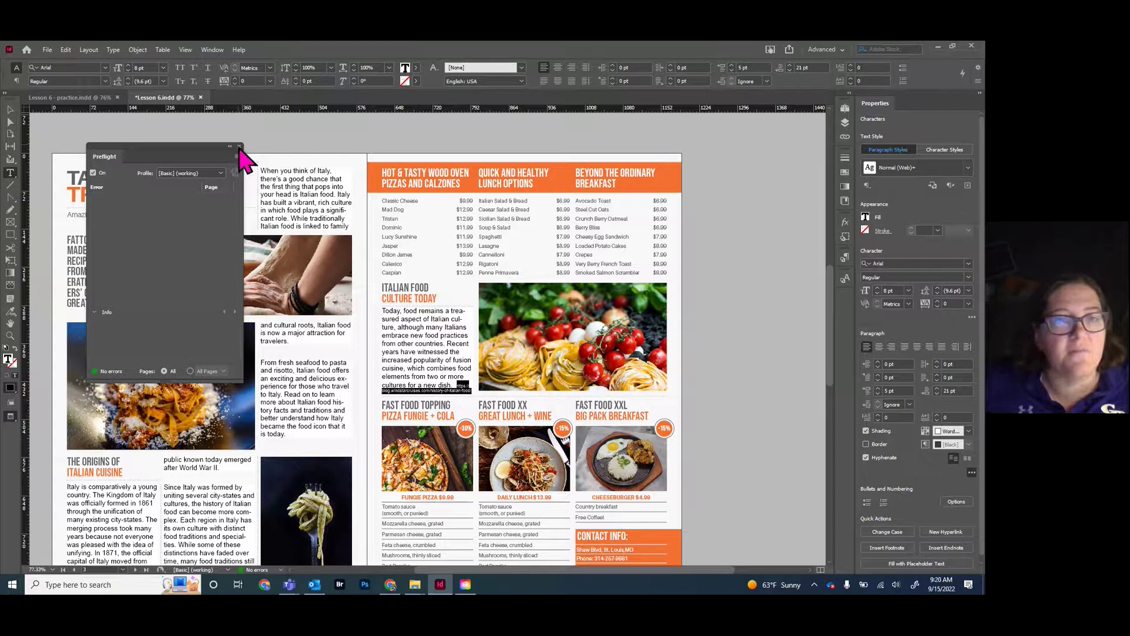
left_click(240, 146)
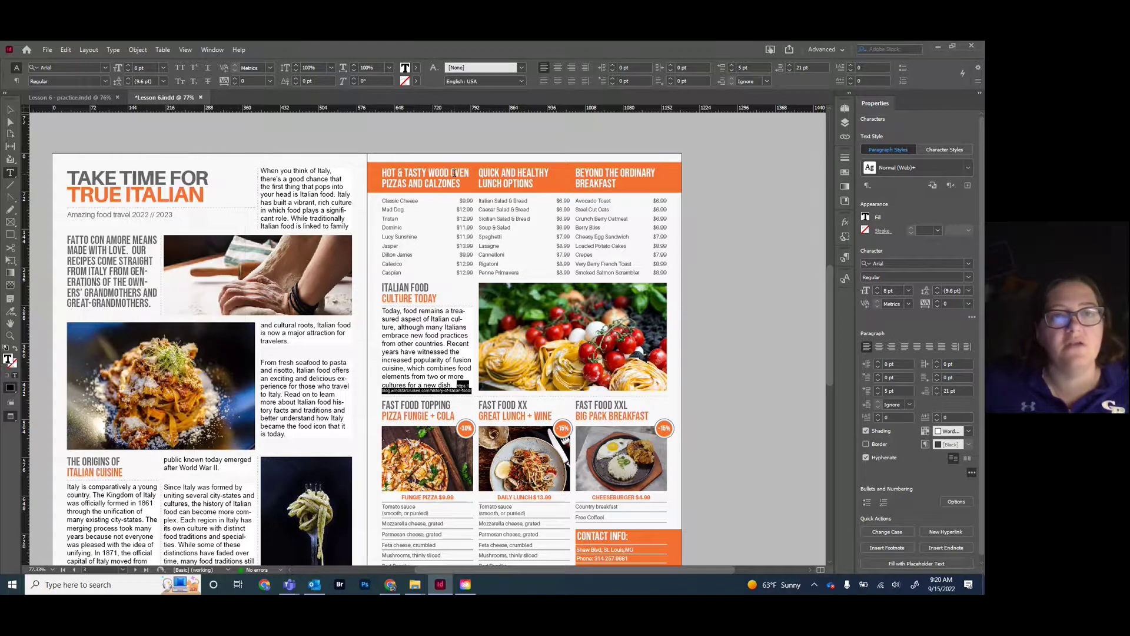
Export all pages as the print PDF "Lesson 6" in the lesson folder with the High Quality Print preset
scroll(147, 117, "up", 10)
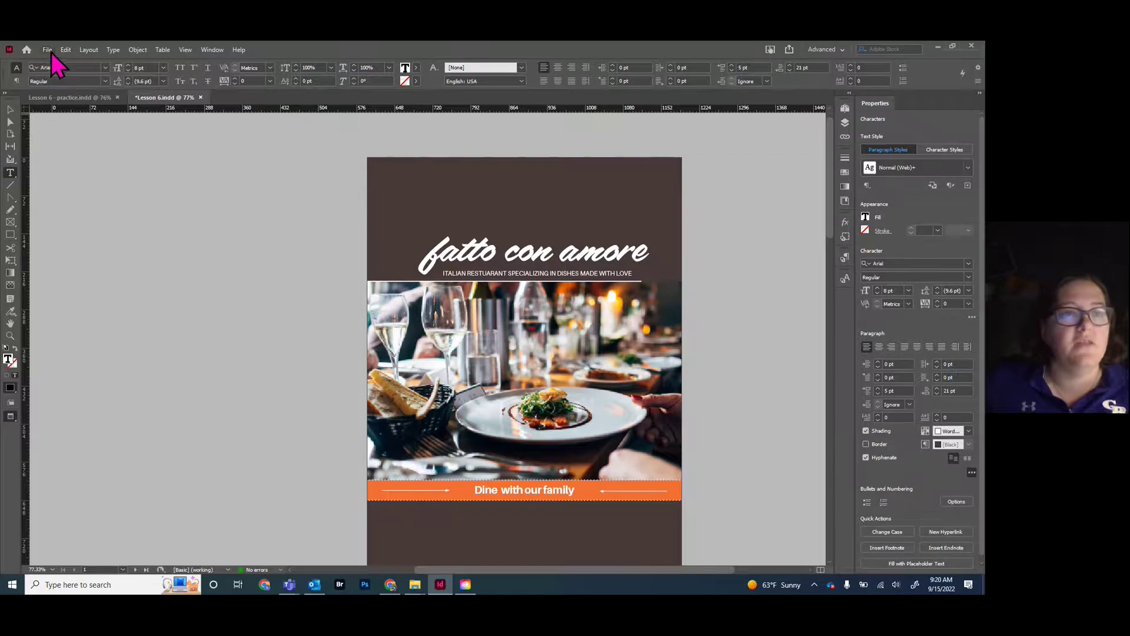
left_click(47, 50)
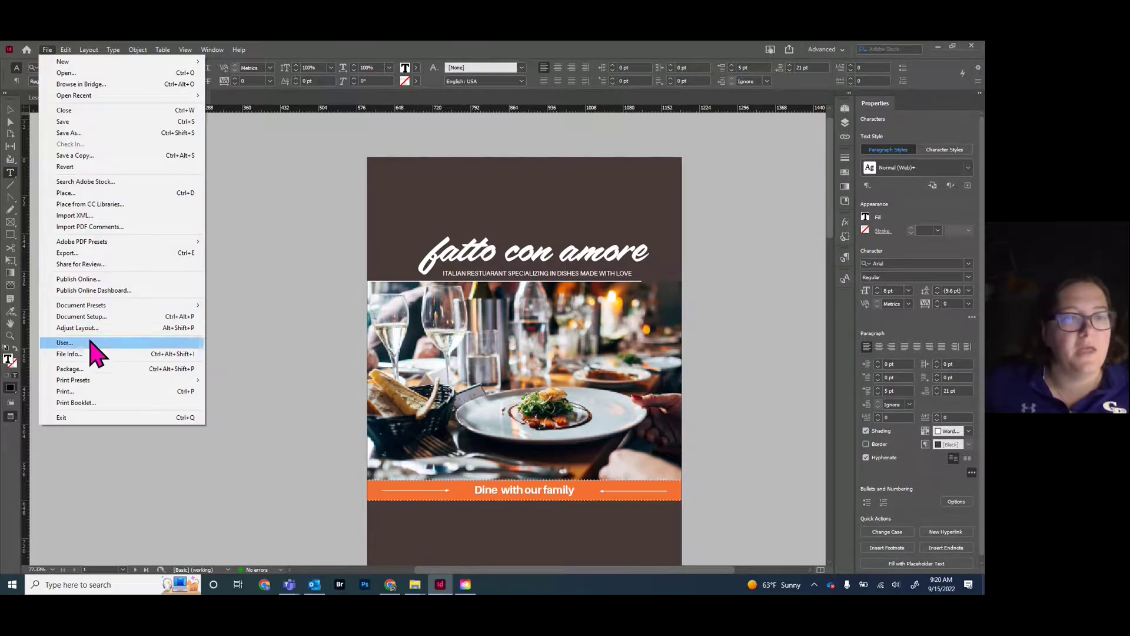
left_click(69, 253)
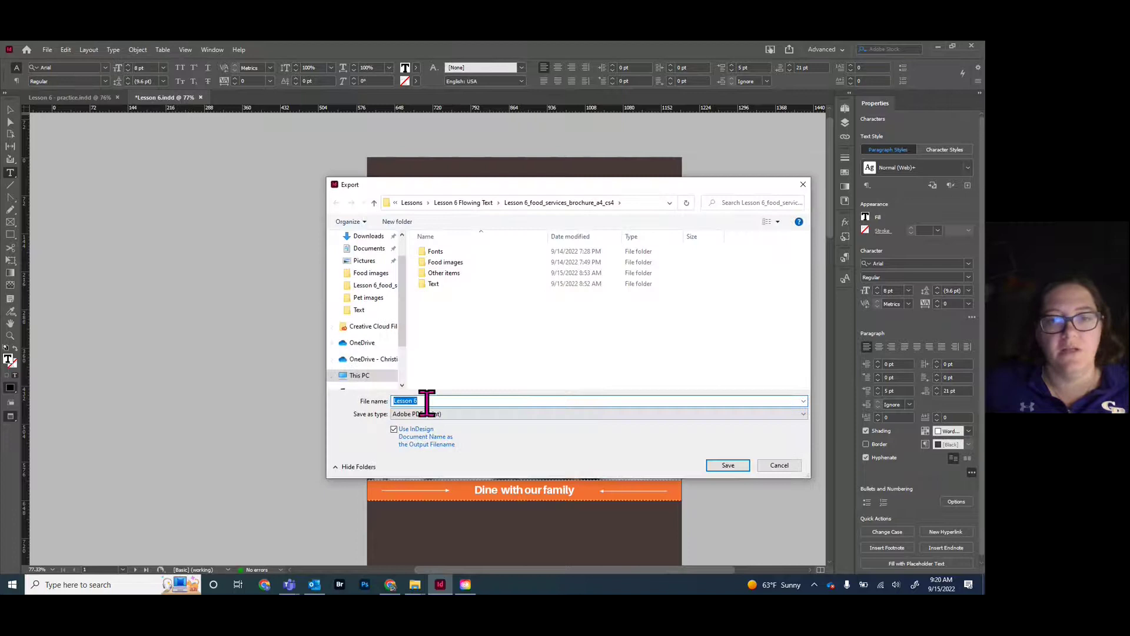
left_click(730, 468)
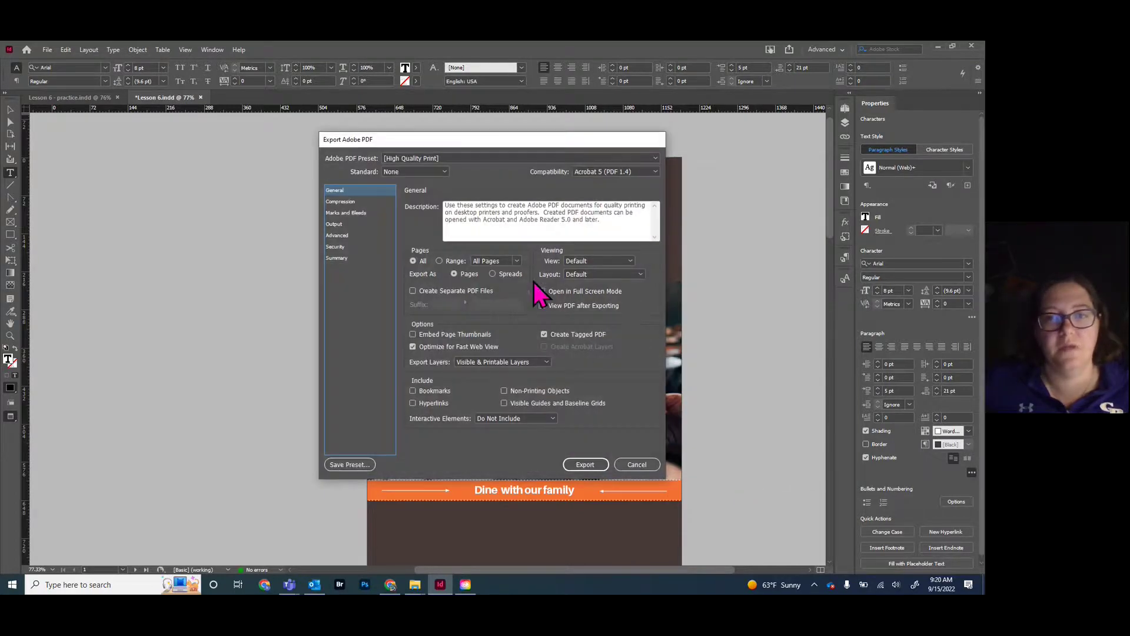
left_click(591, 466)
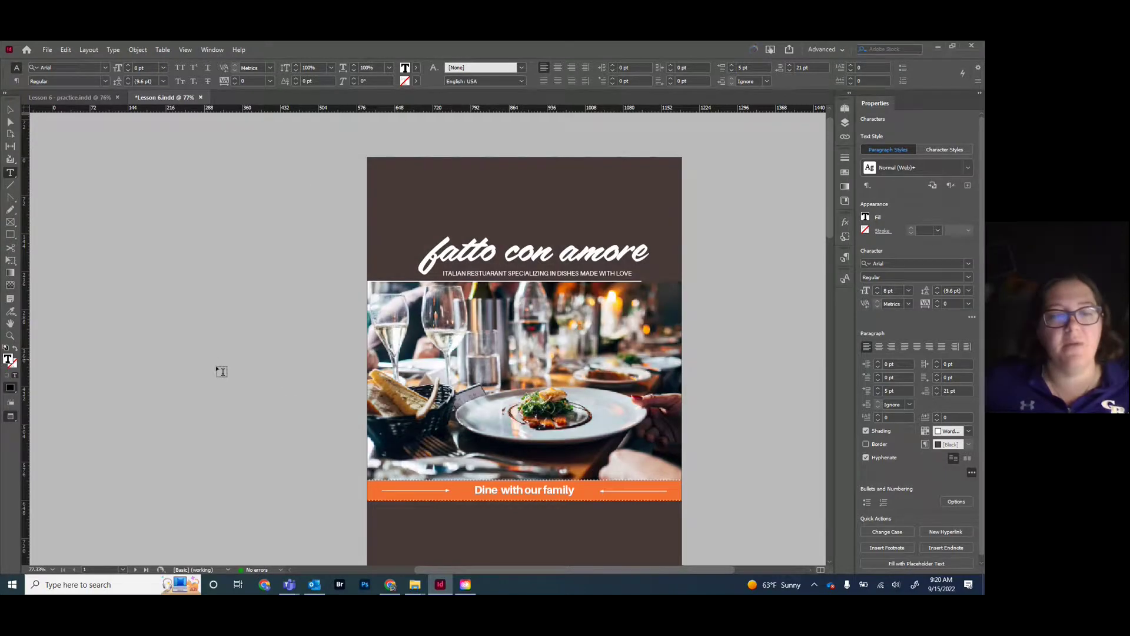
Open the exported Lesson 6 PDF from its folder in Acrobat, check the cover page, and return to InDesign
mouse_move(415, 584)
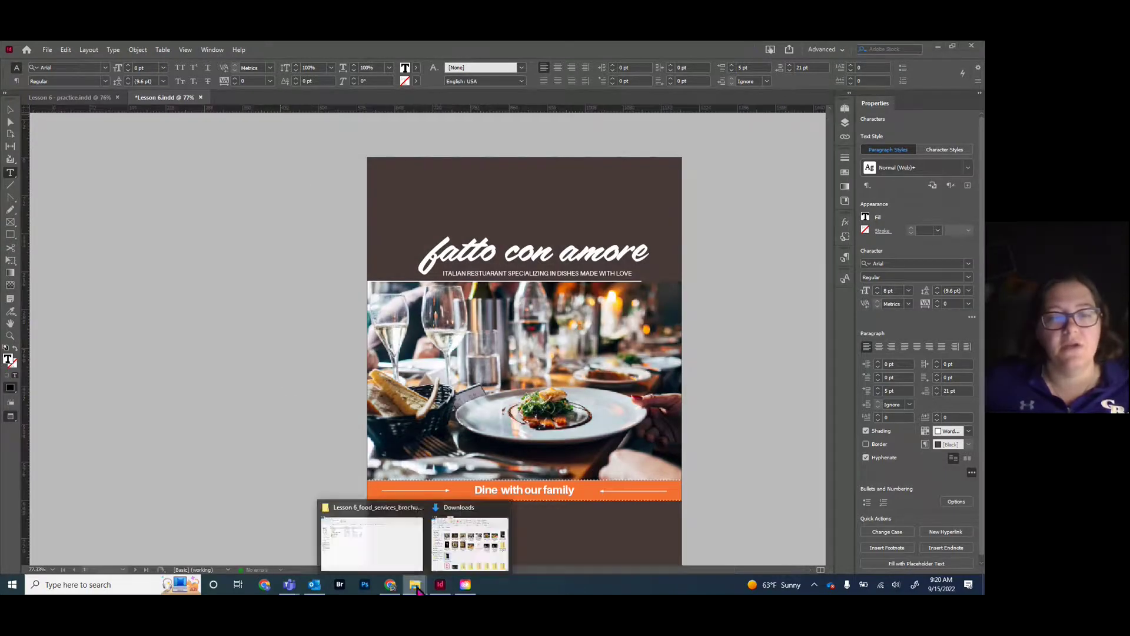
left_click(383, 558)
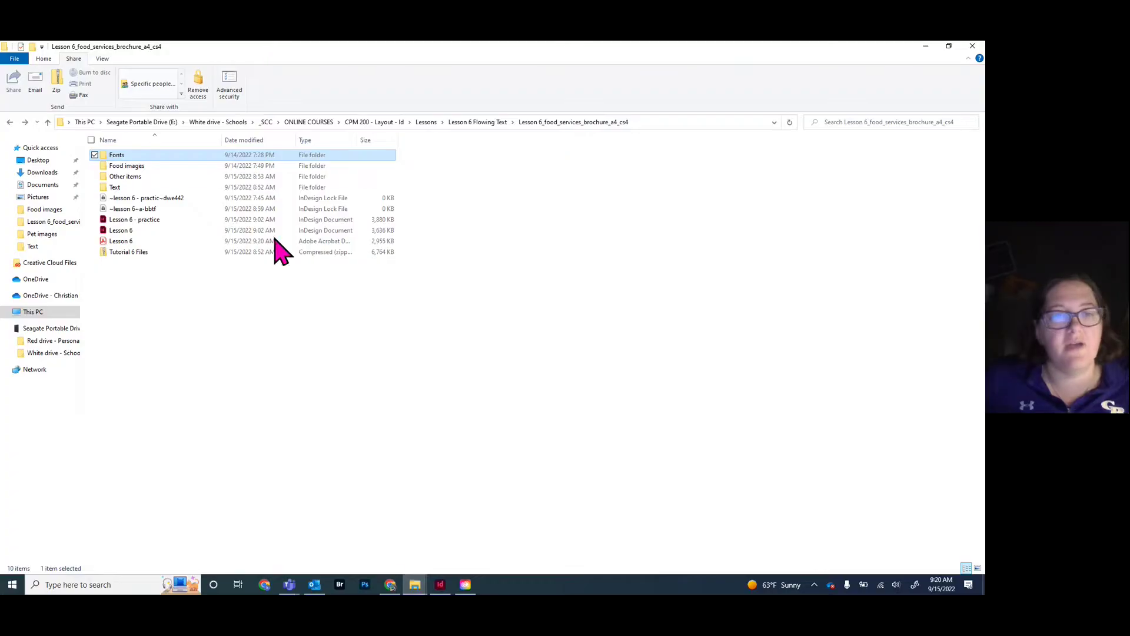
left_click(122, 243)
double_click(122, 242)
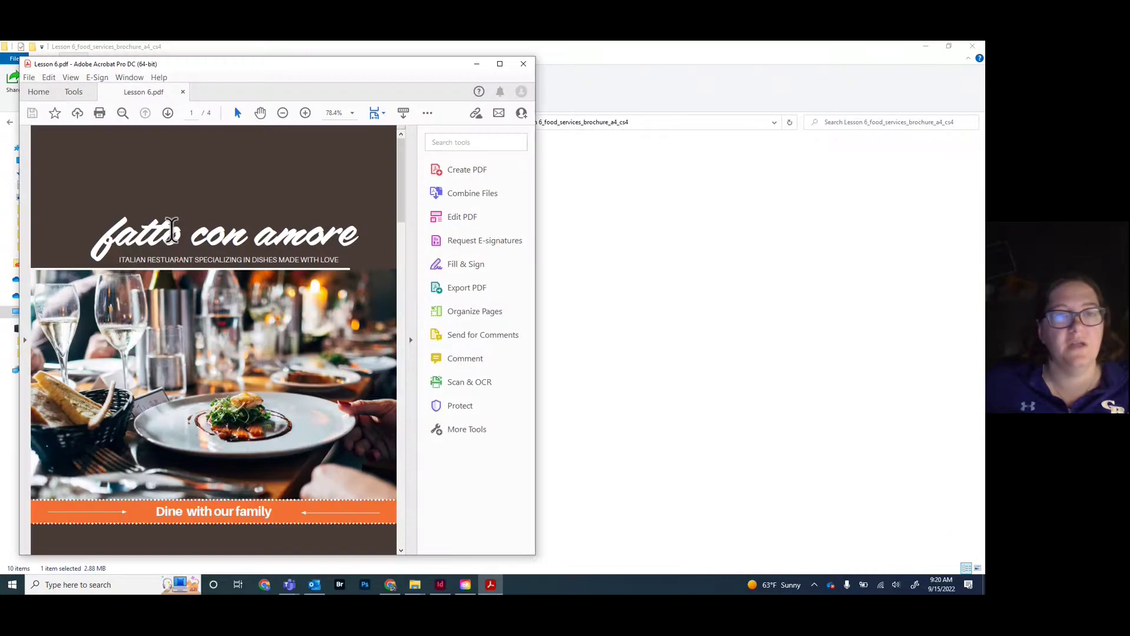
scroll(245, 271, "down", 3)
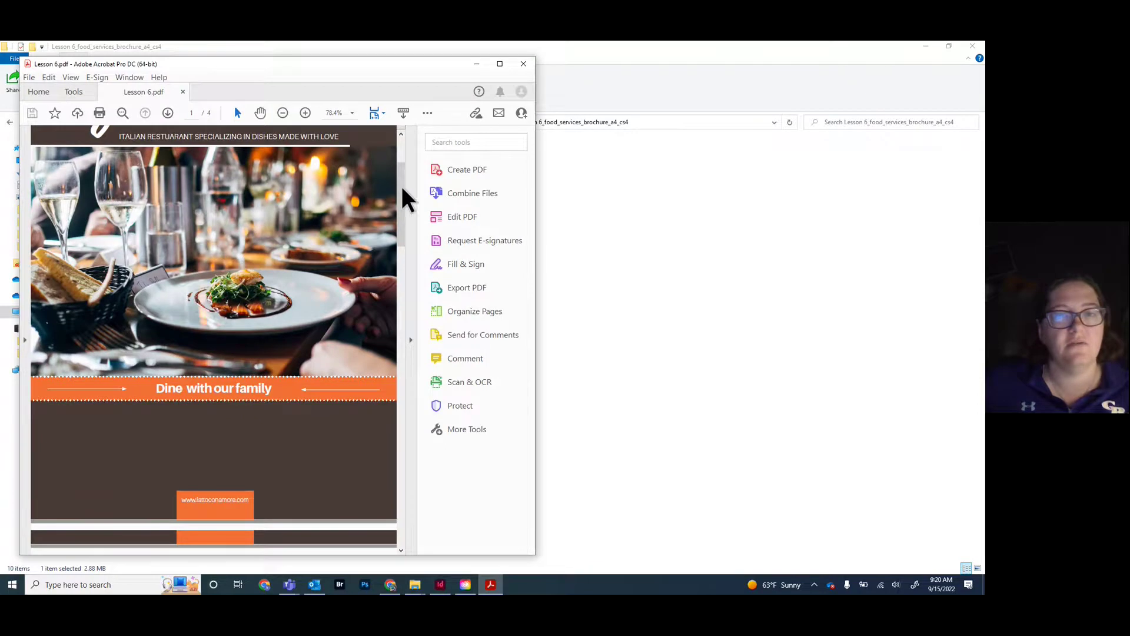
left_click_drag(407, 224, 404, 177)
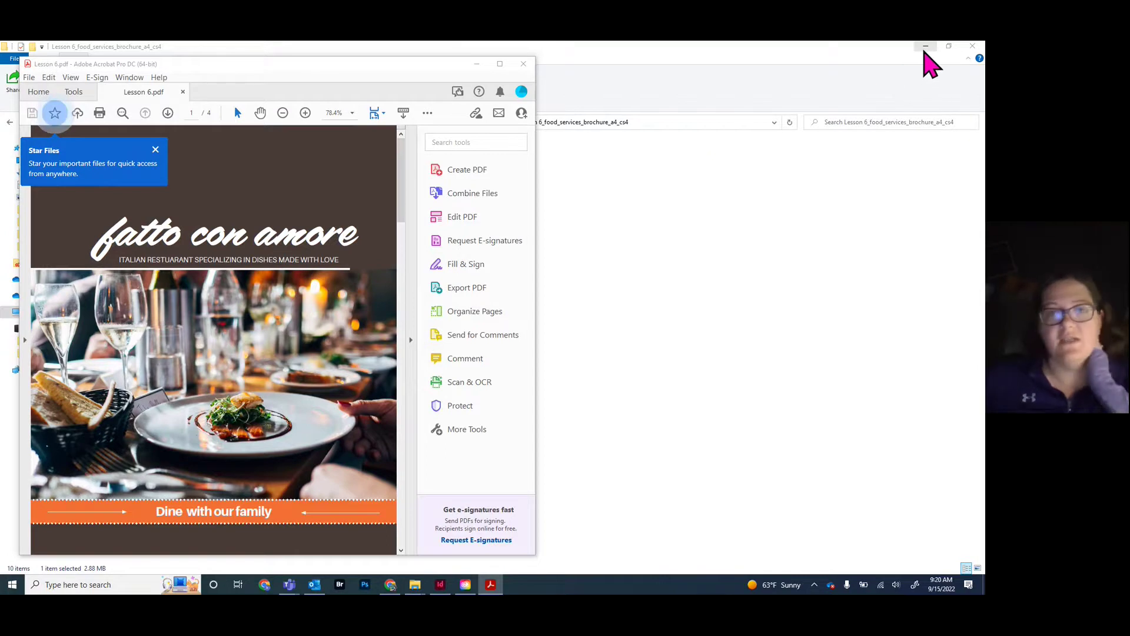
left_click(476, 64)
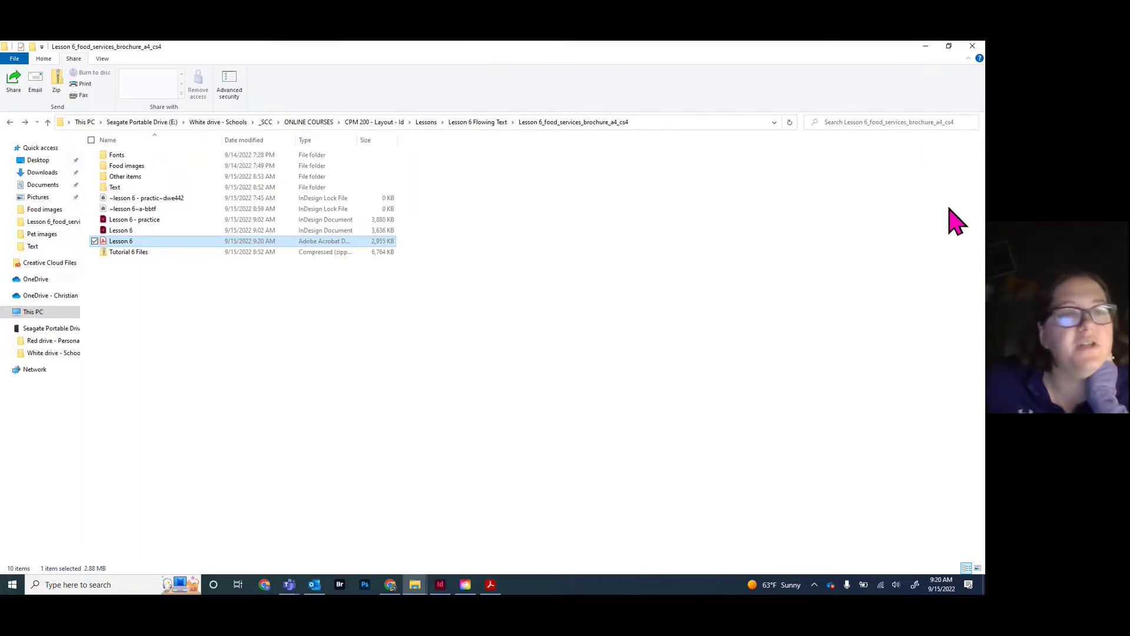
left_click(927, 47)
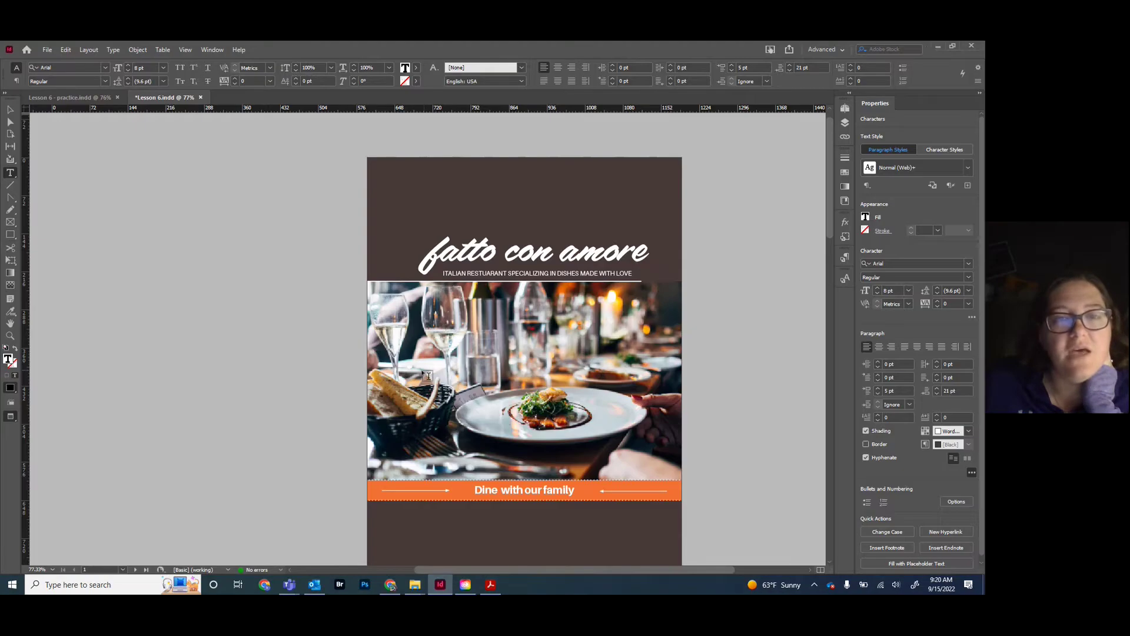
scroll(428, 376, "down", 2)
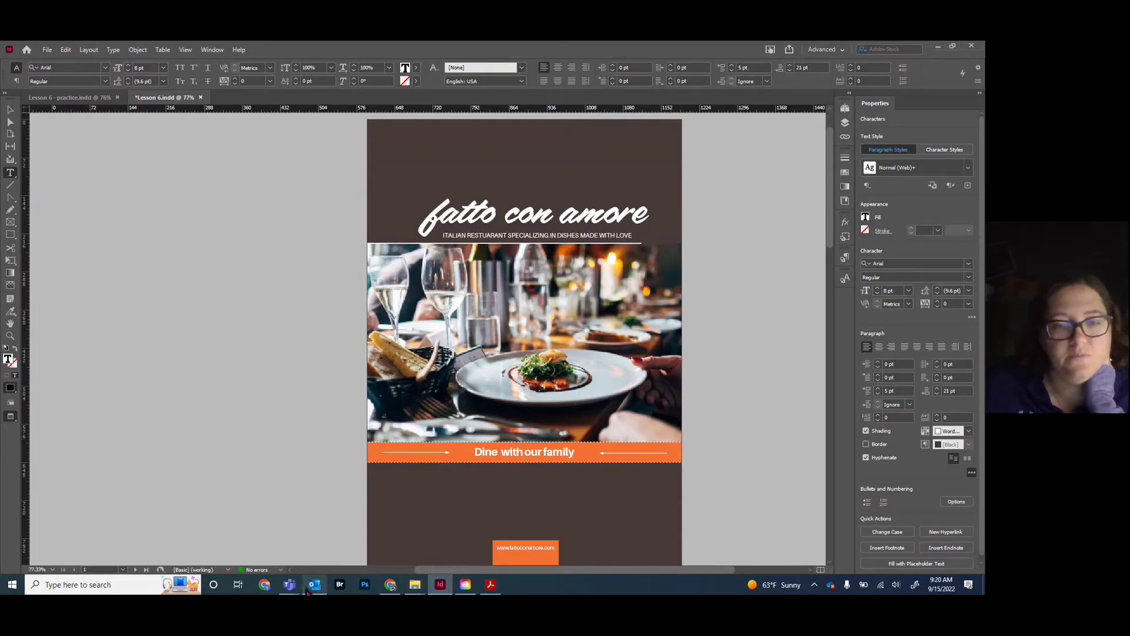
left_click(289, 585)
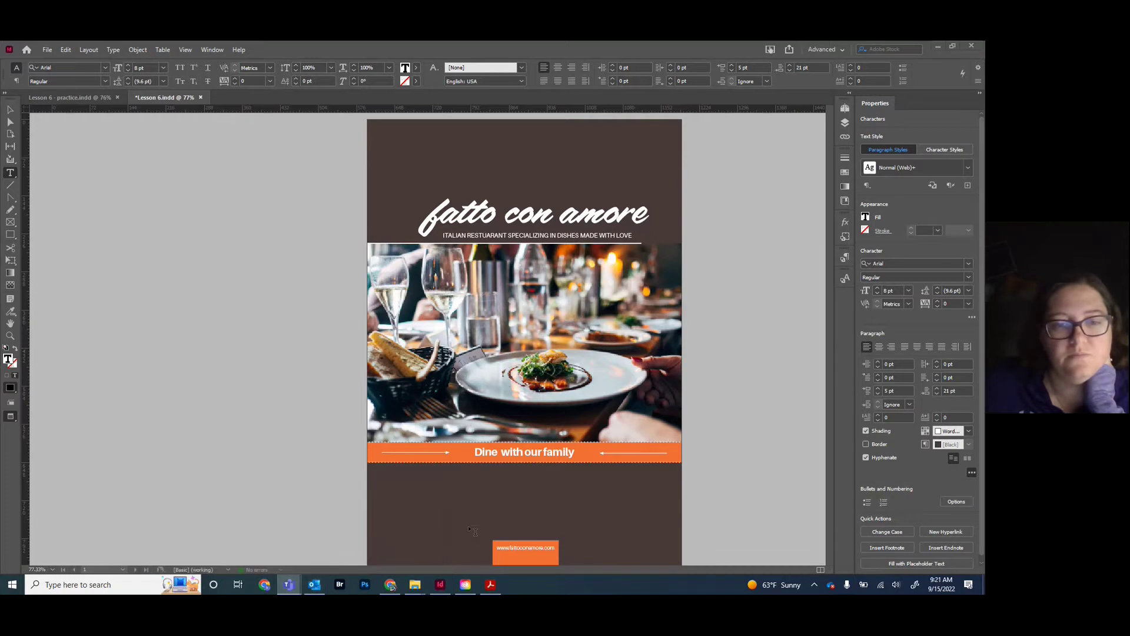
left_click(159, 506)
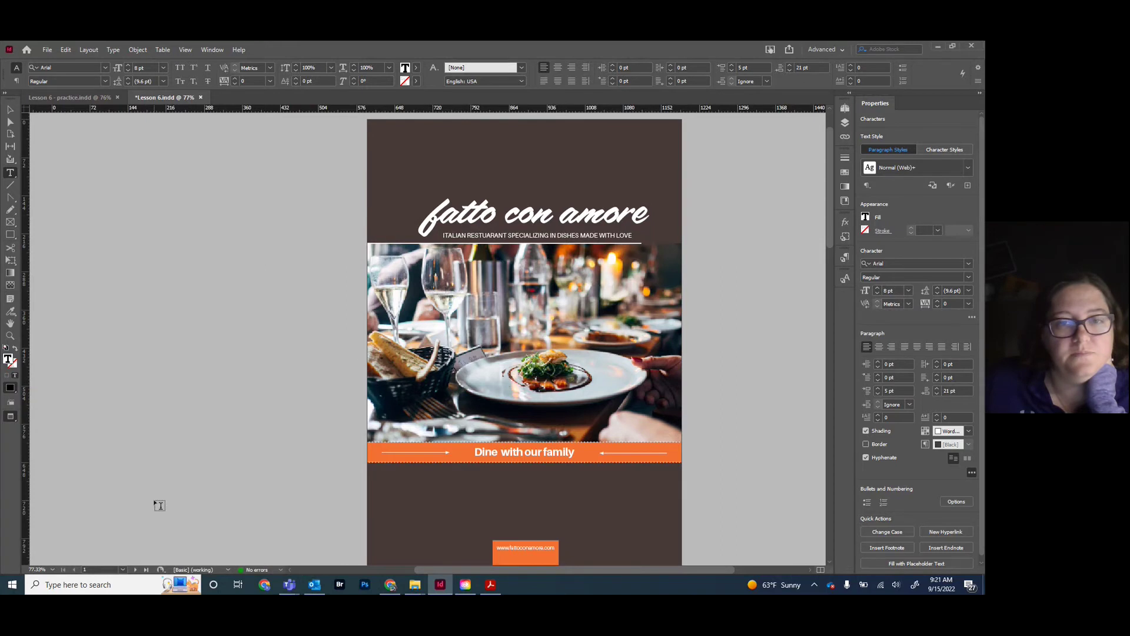